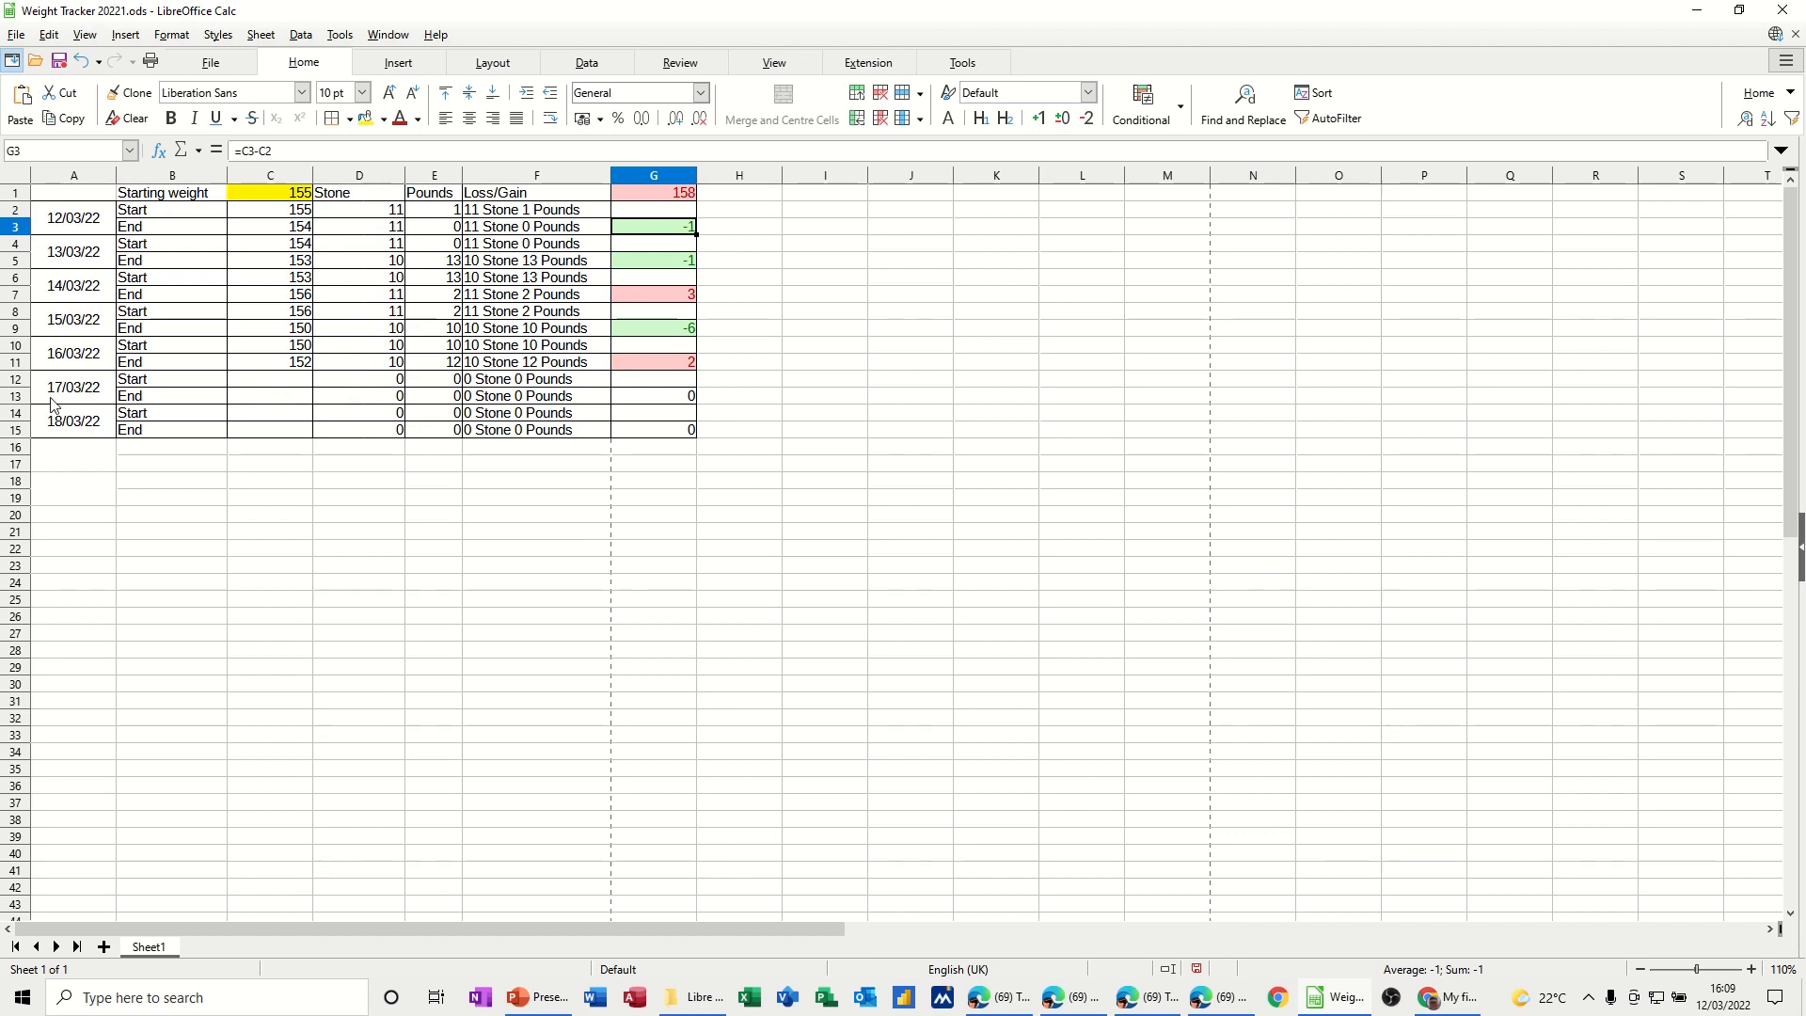
Step: Enter a start weight of 155 and end weight of 154 for 17/03/22
click(286, 381)
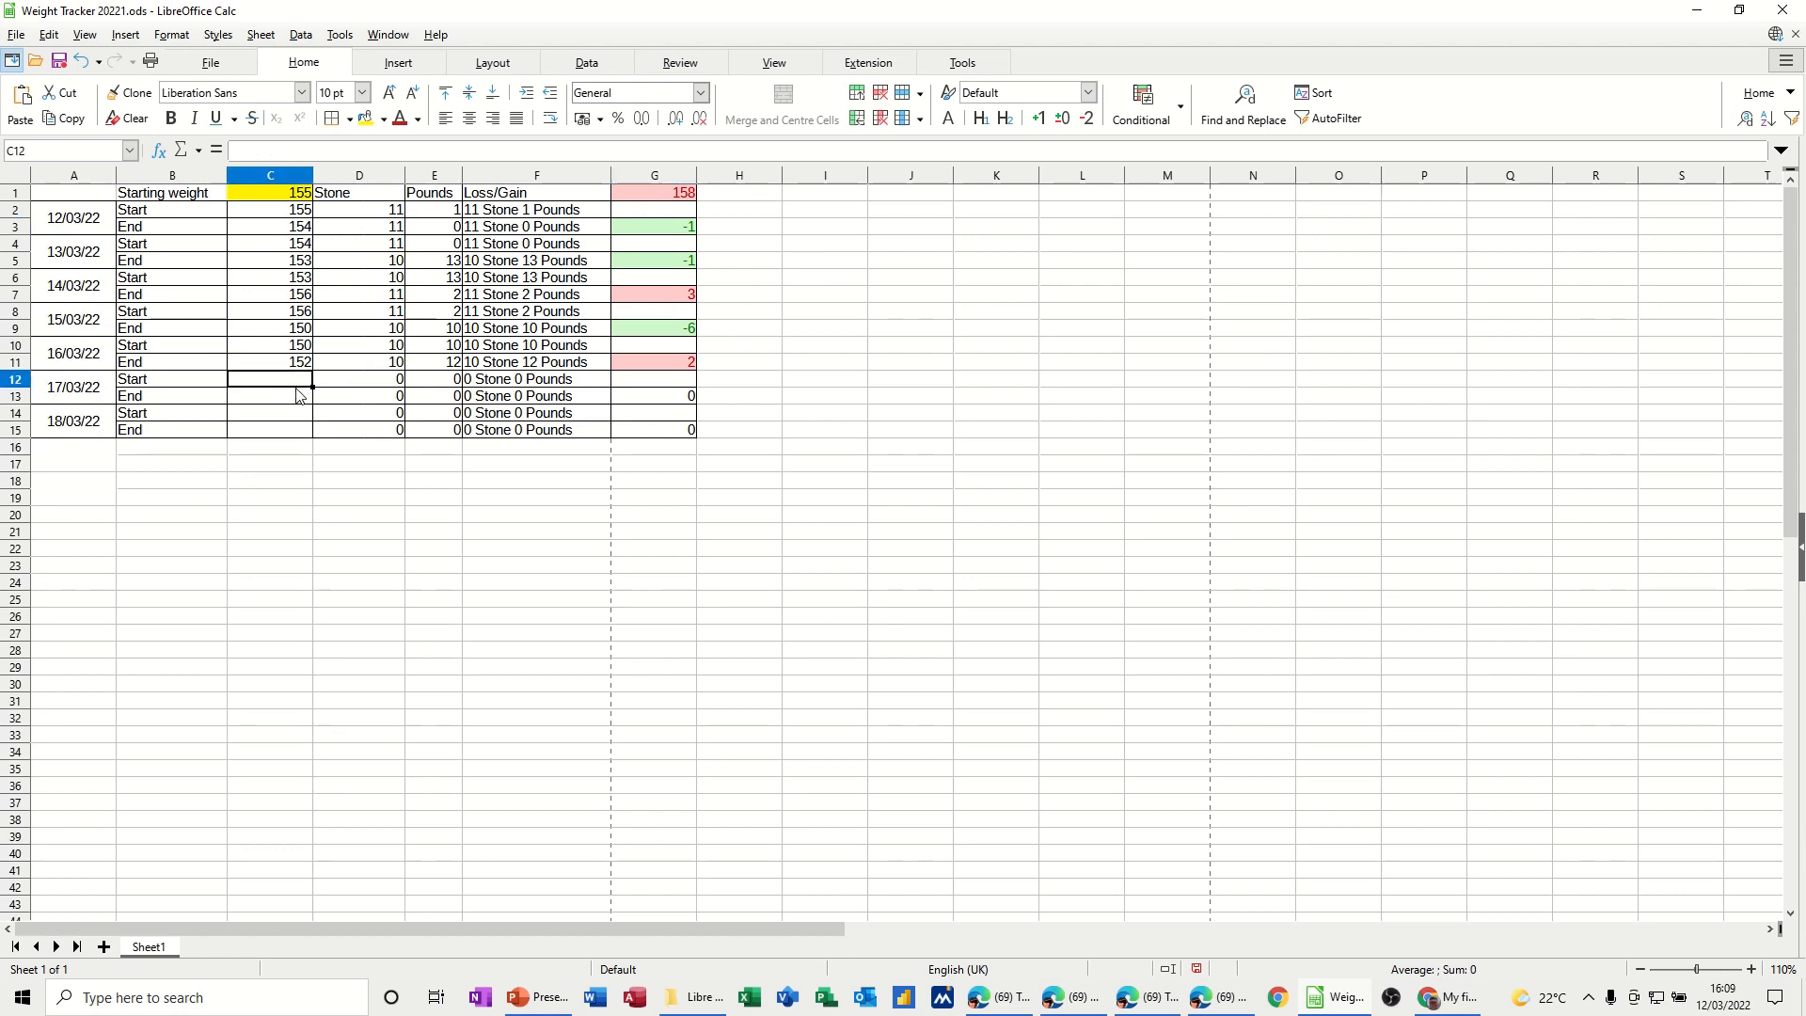
text(155)
key(Return)
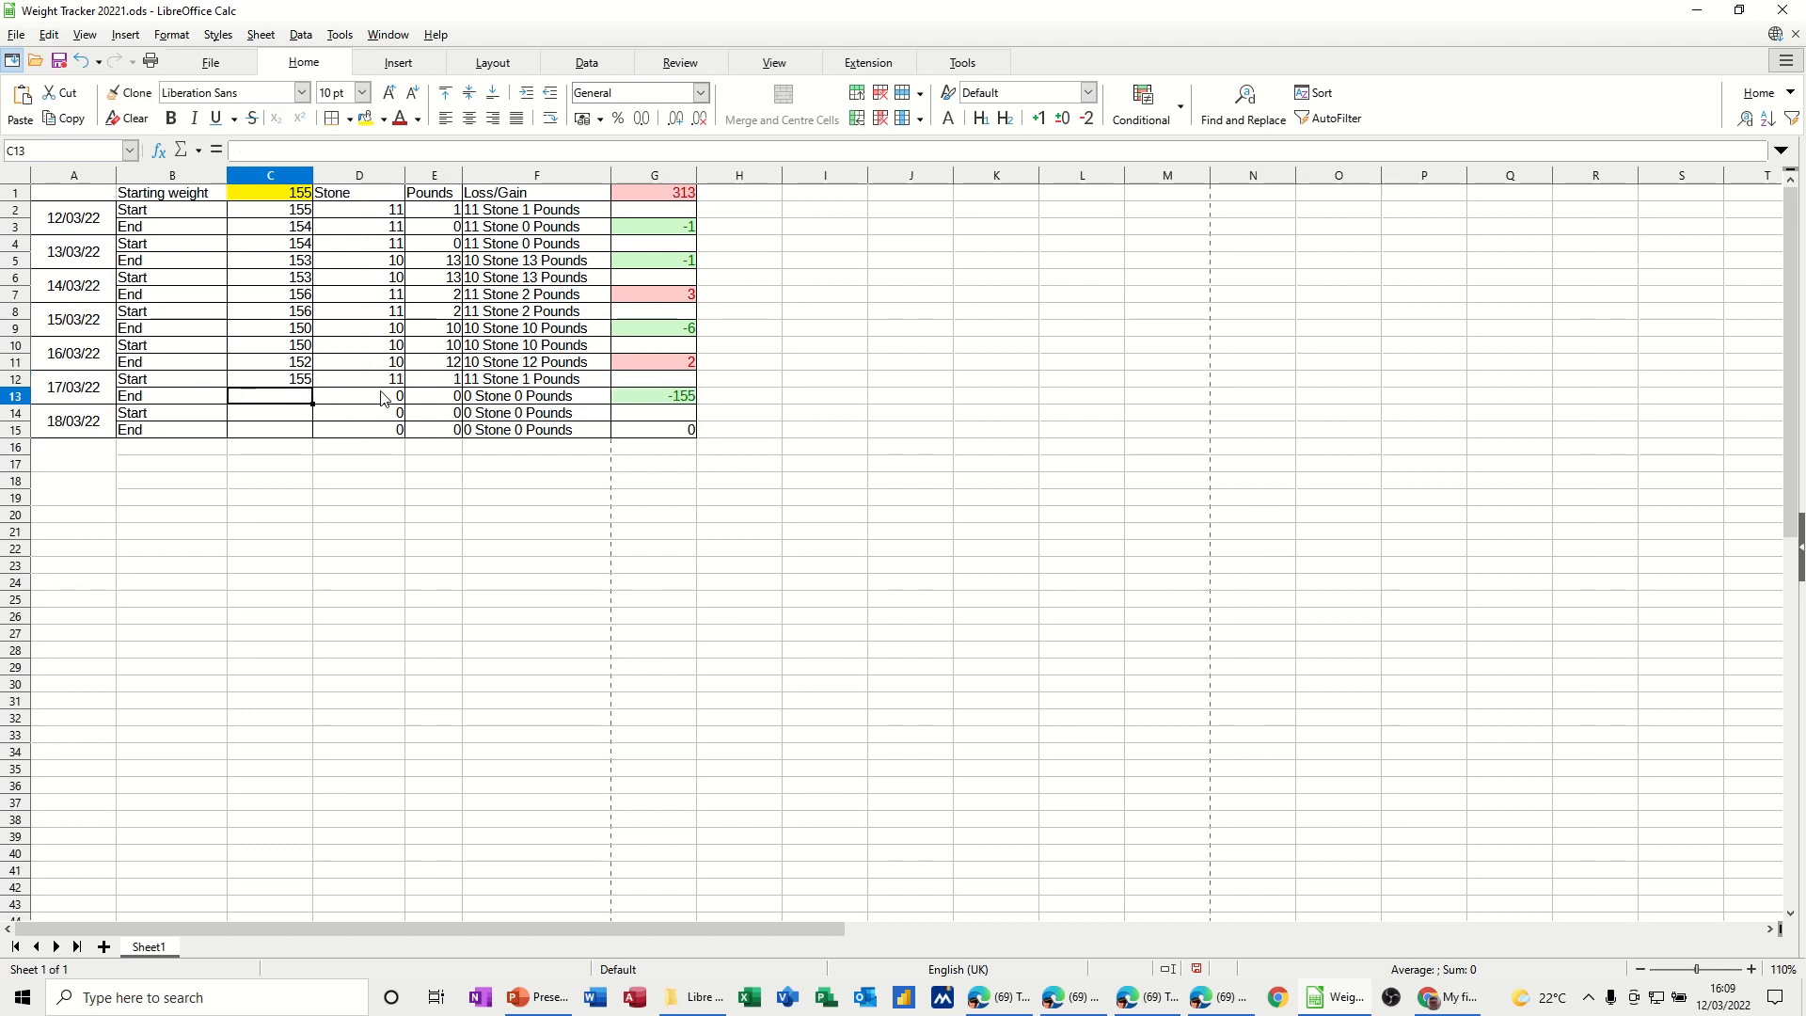
text(1)
text(54)
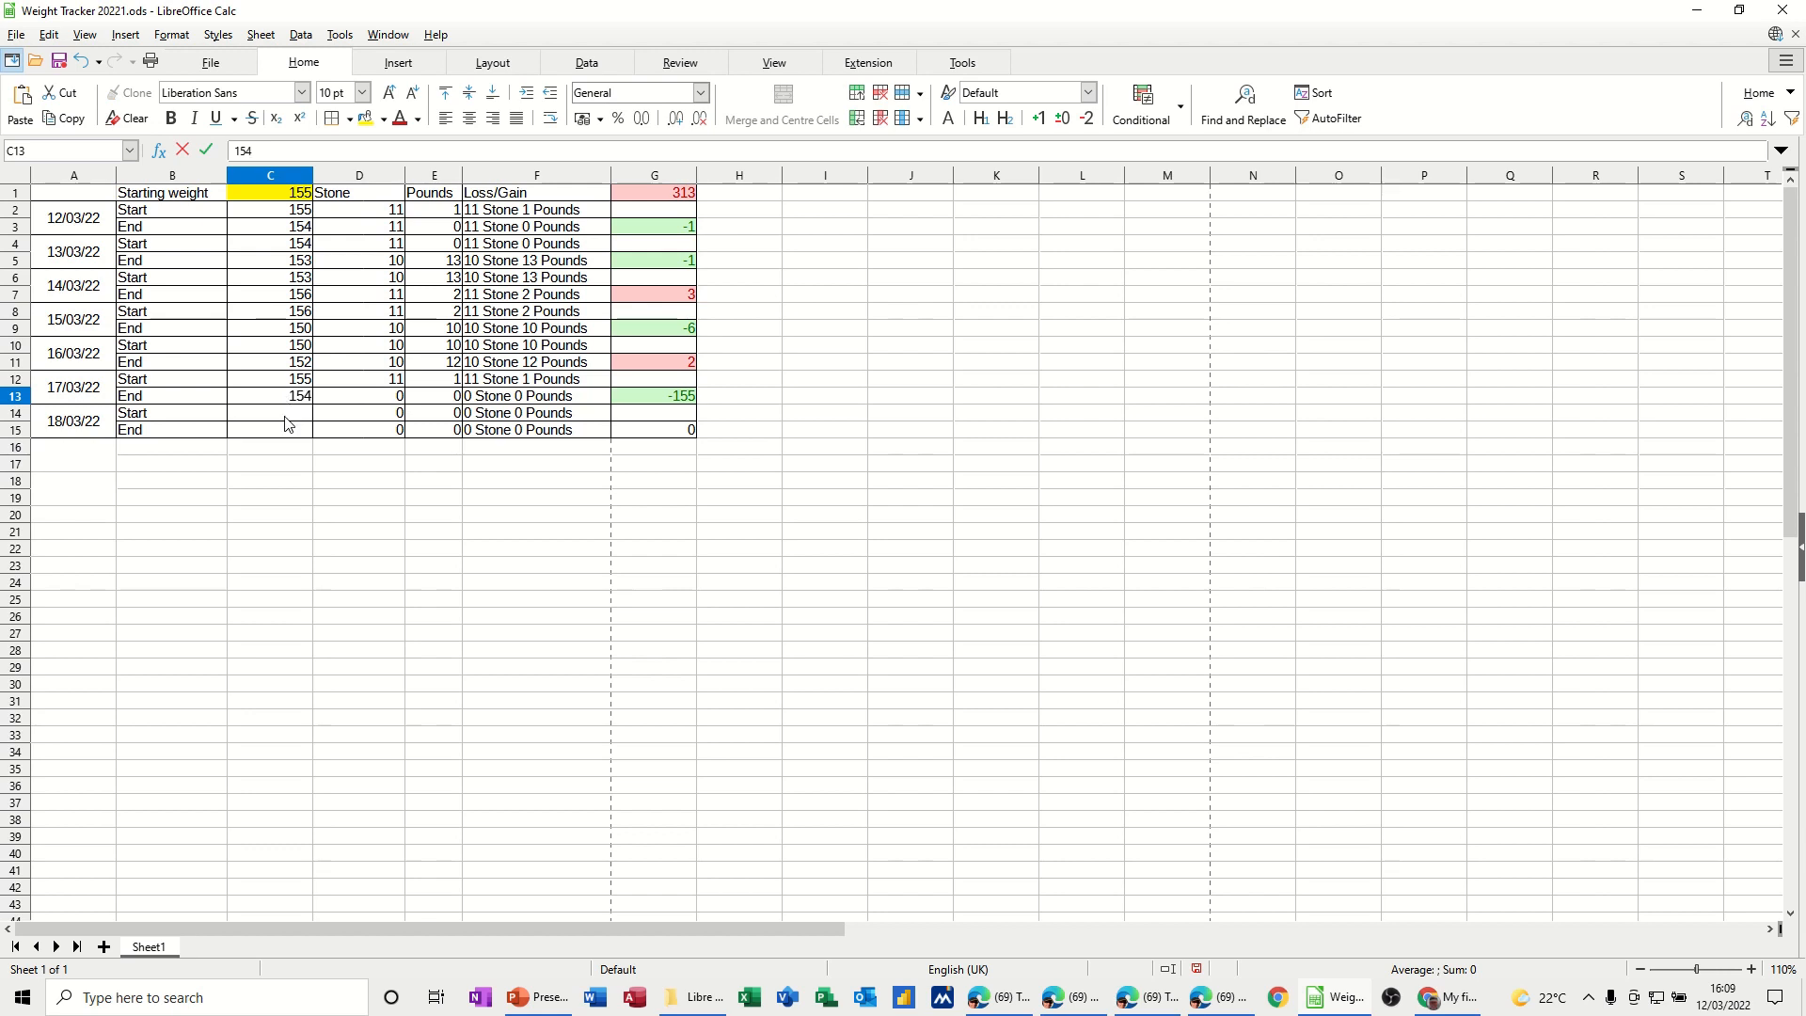
key(Return)
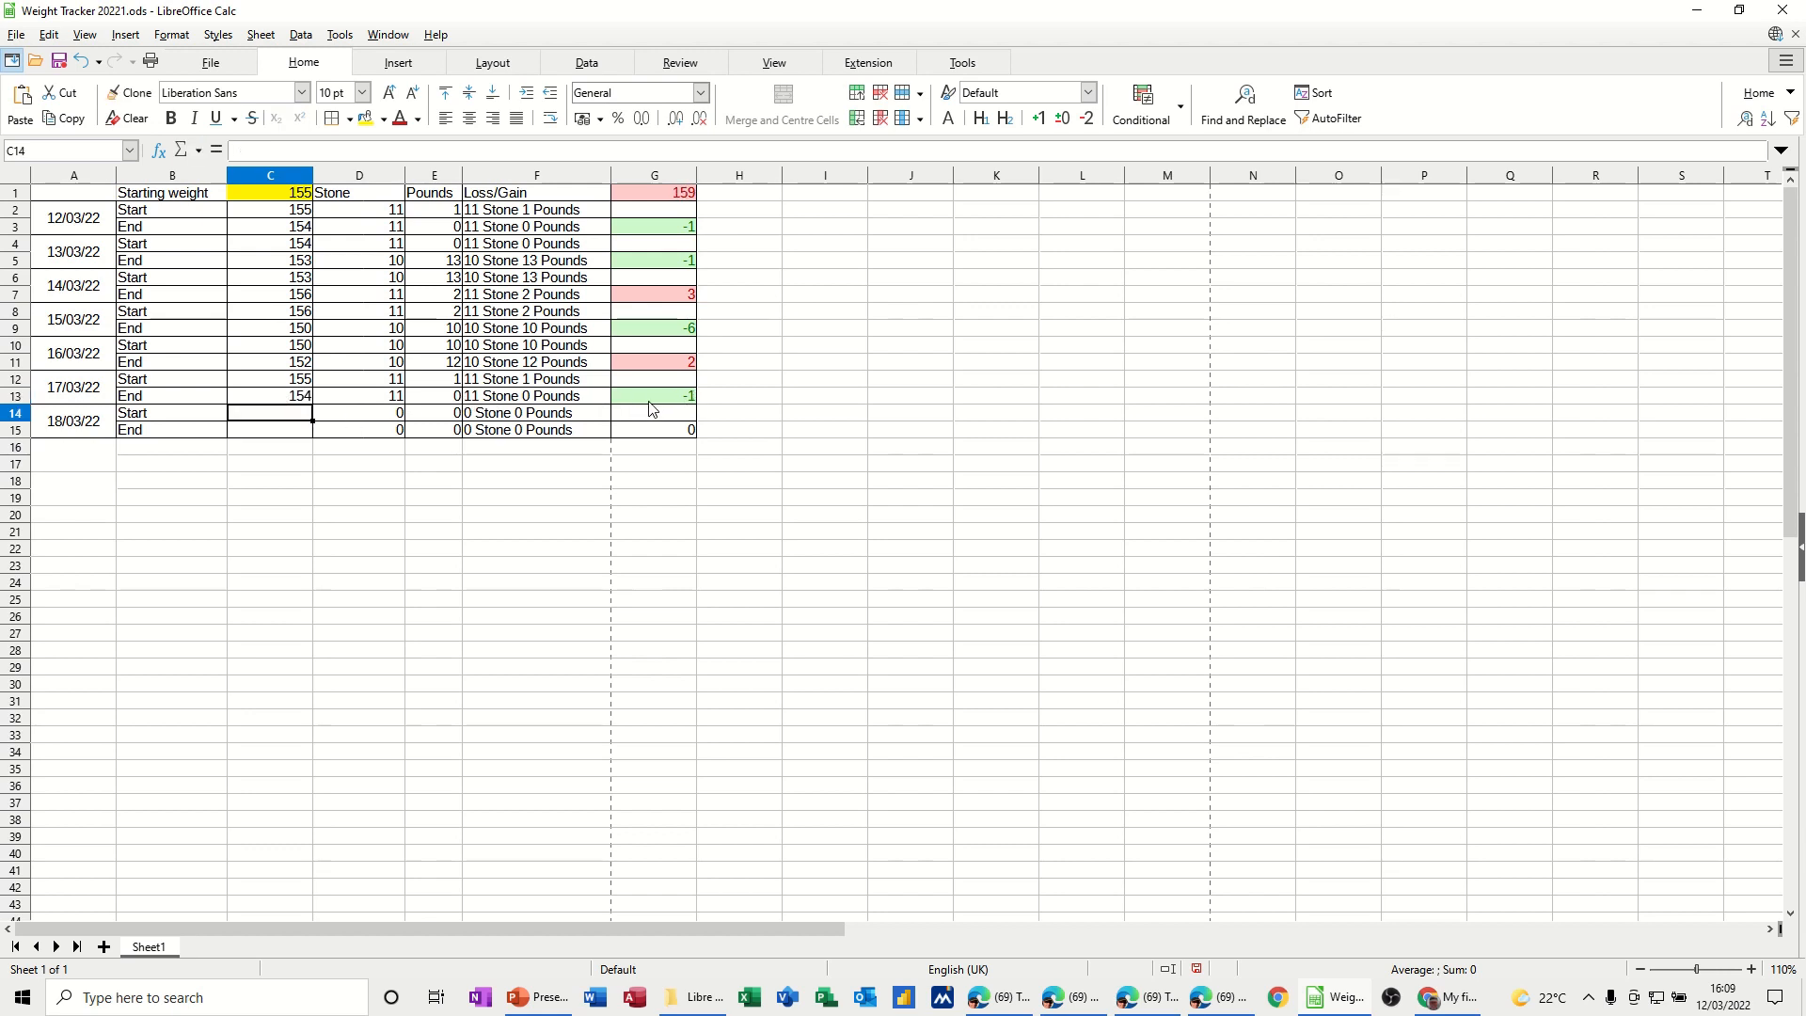
Step: Test the end weight at 156, restore it to 154, and inspect the stone-and-pounds formula
click(281, 399)
text(1)
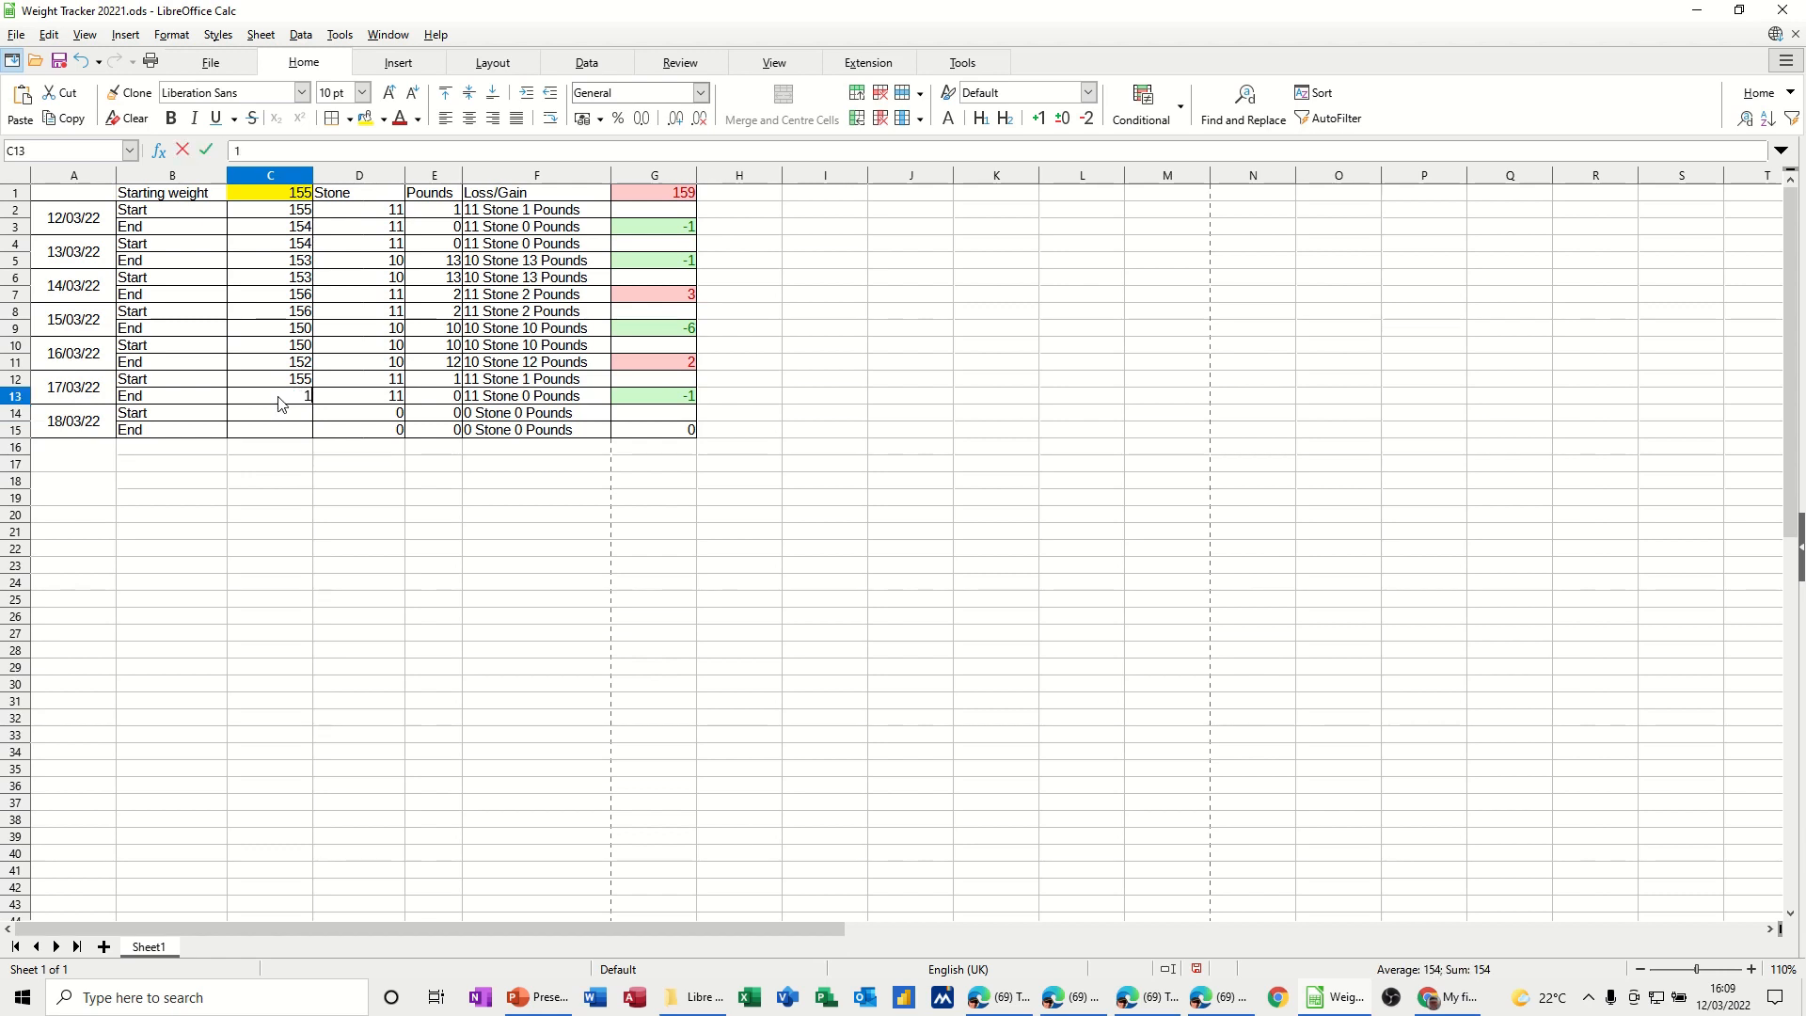
text(56)
click(362, 399)
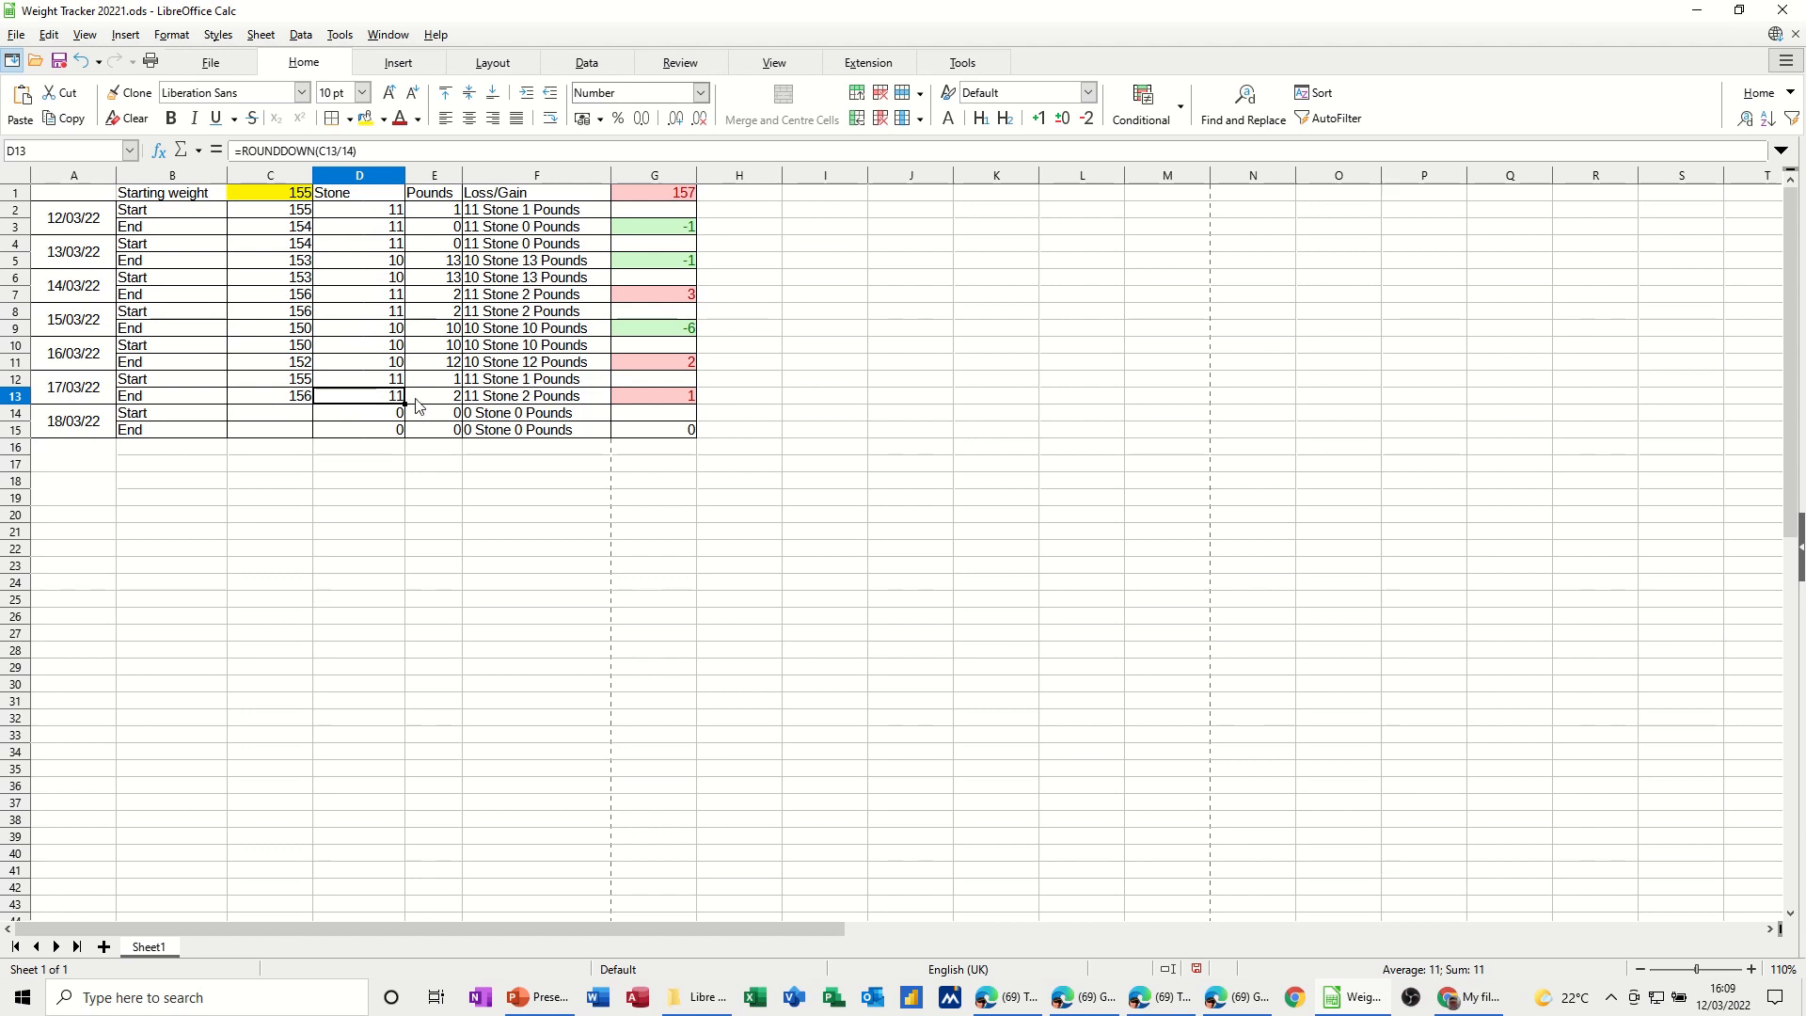
click(281, 400)
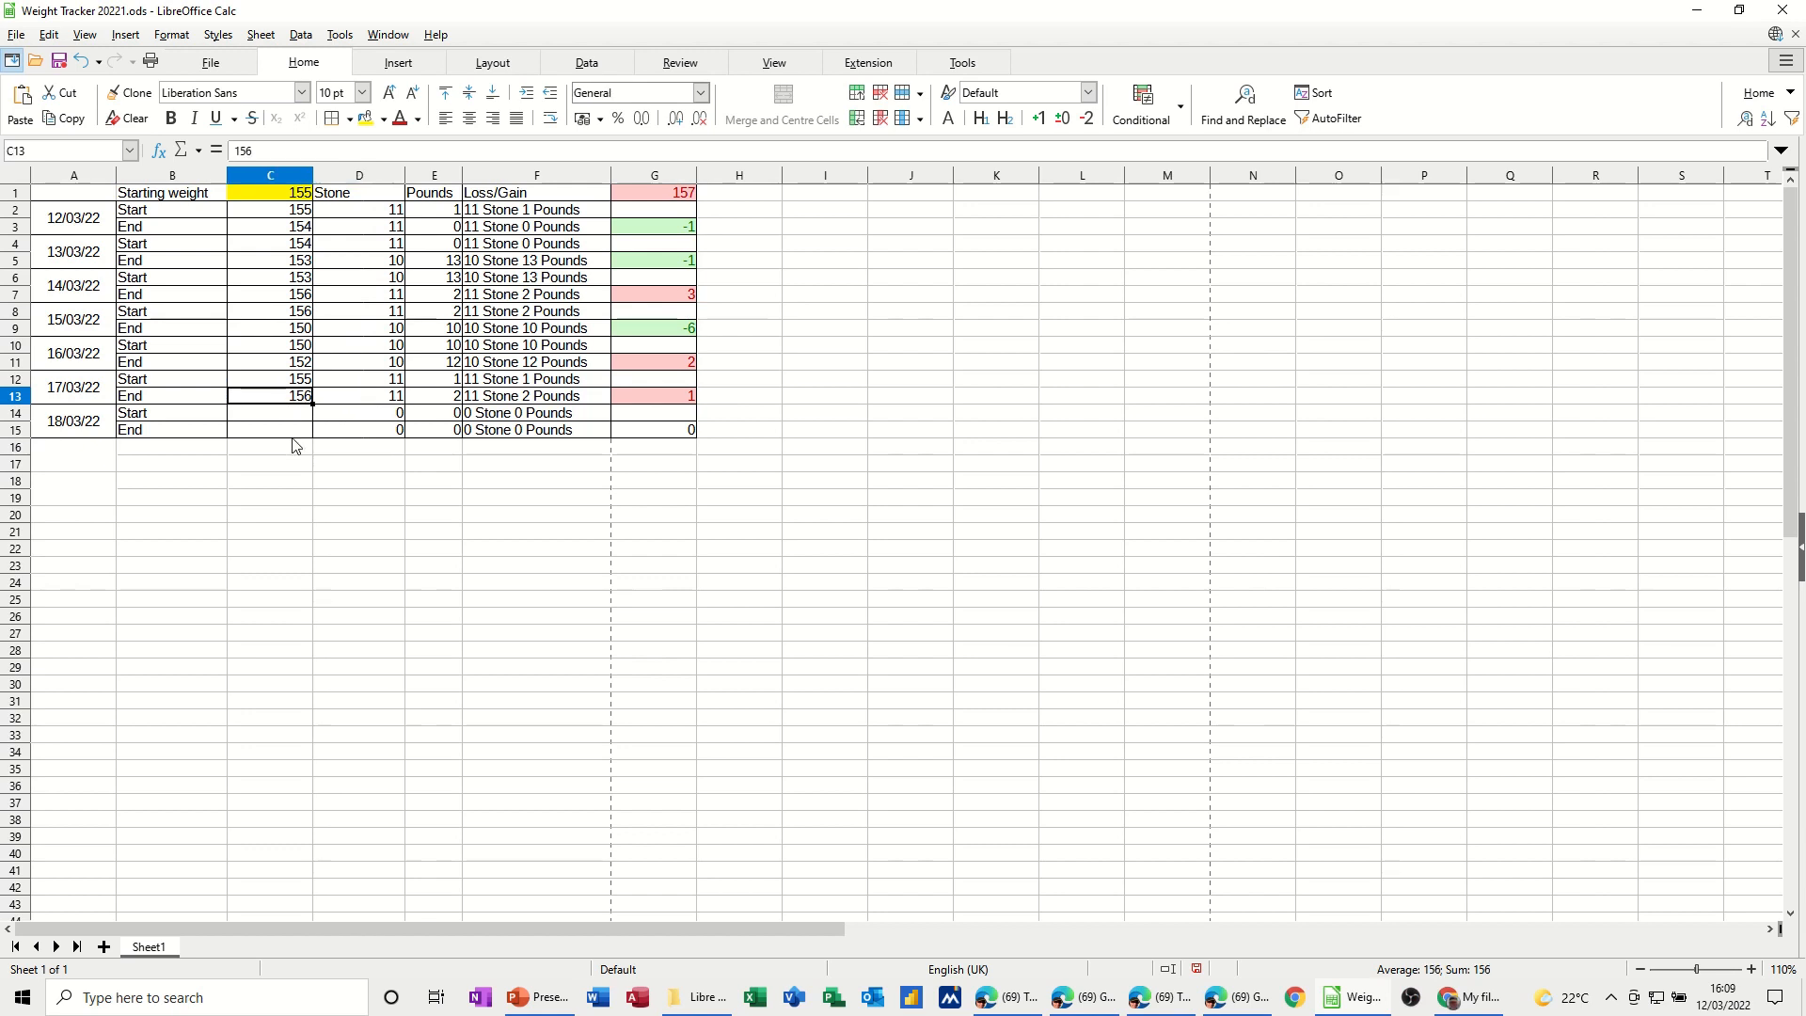
text(154)
key(Return)
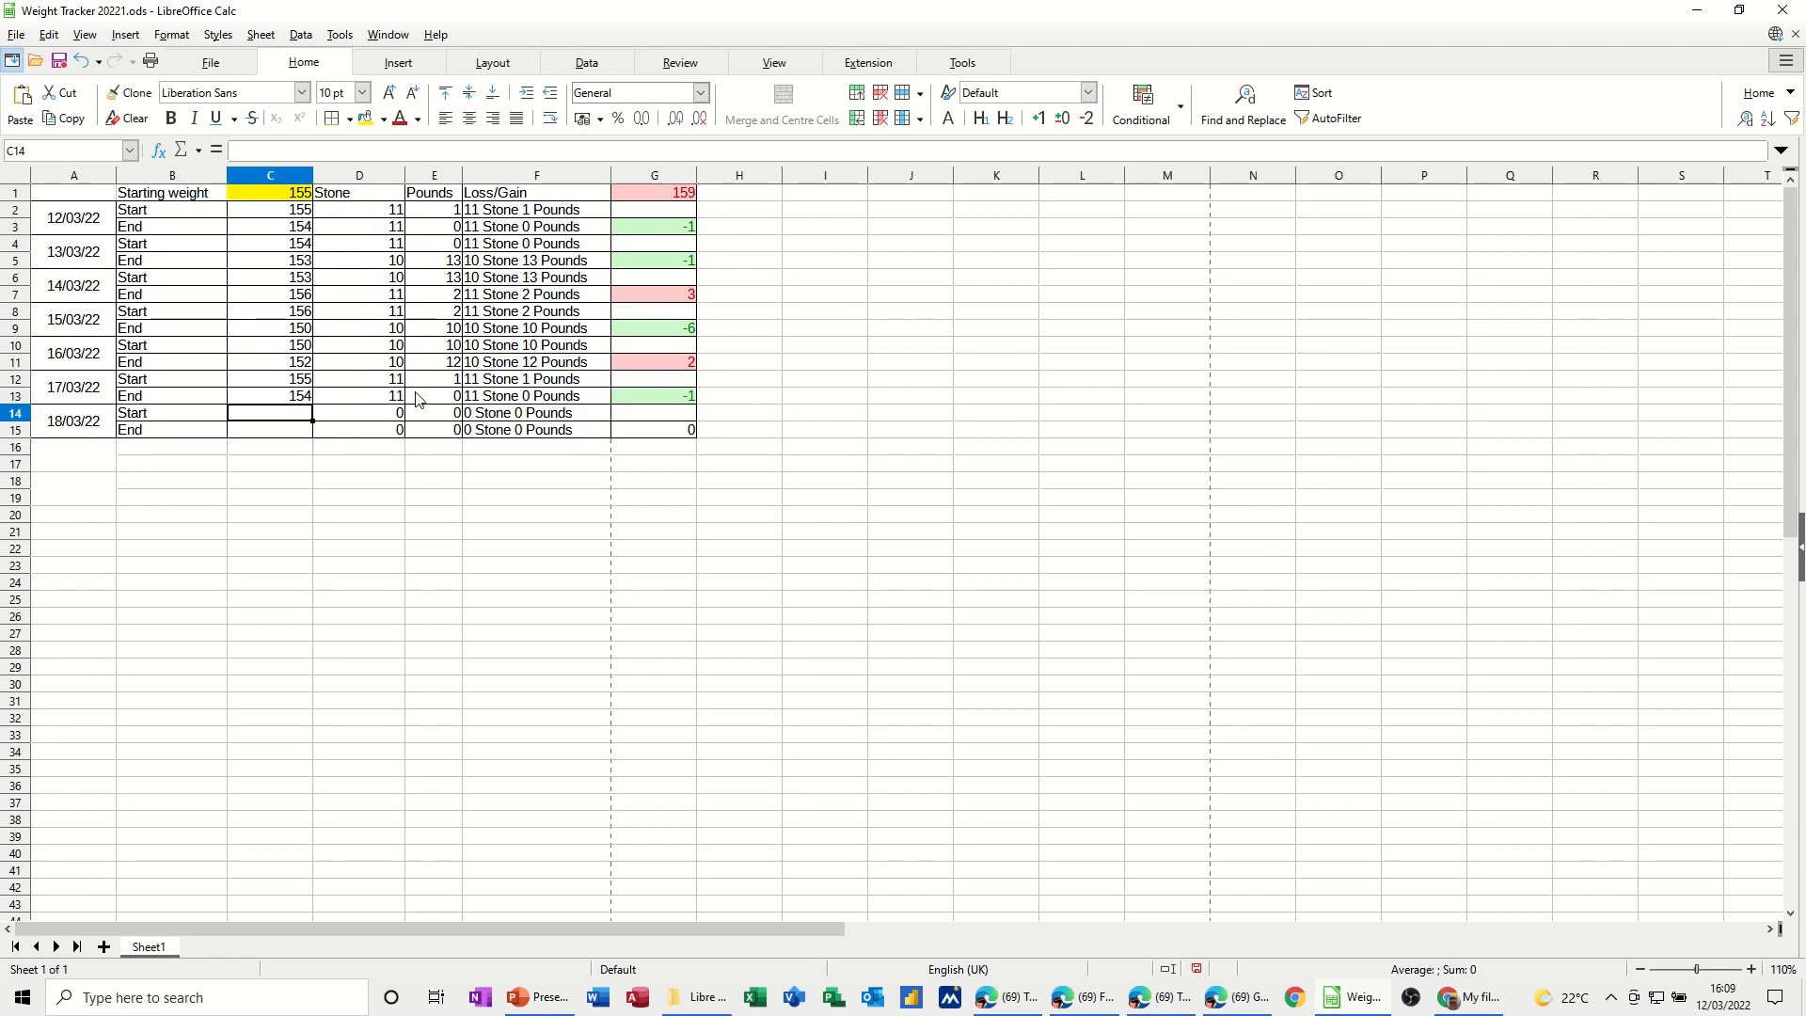
click(492, 385)
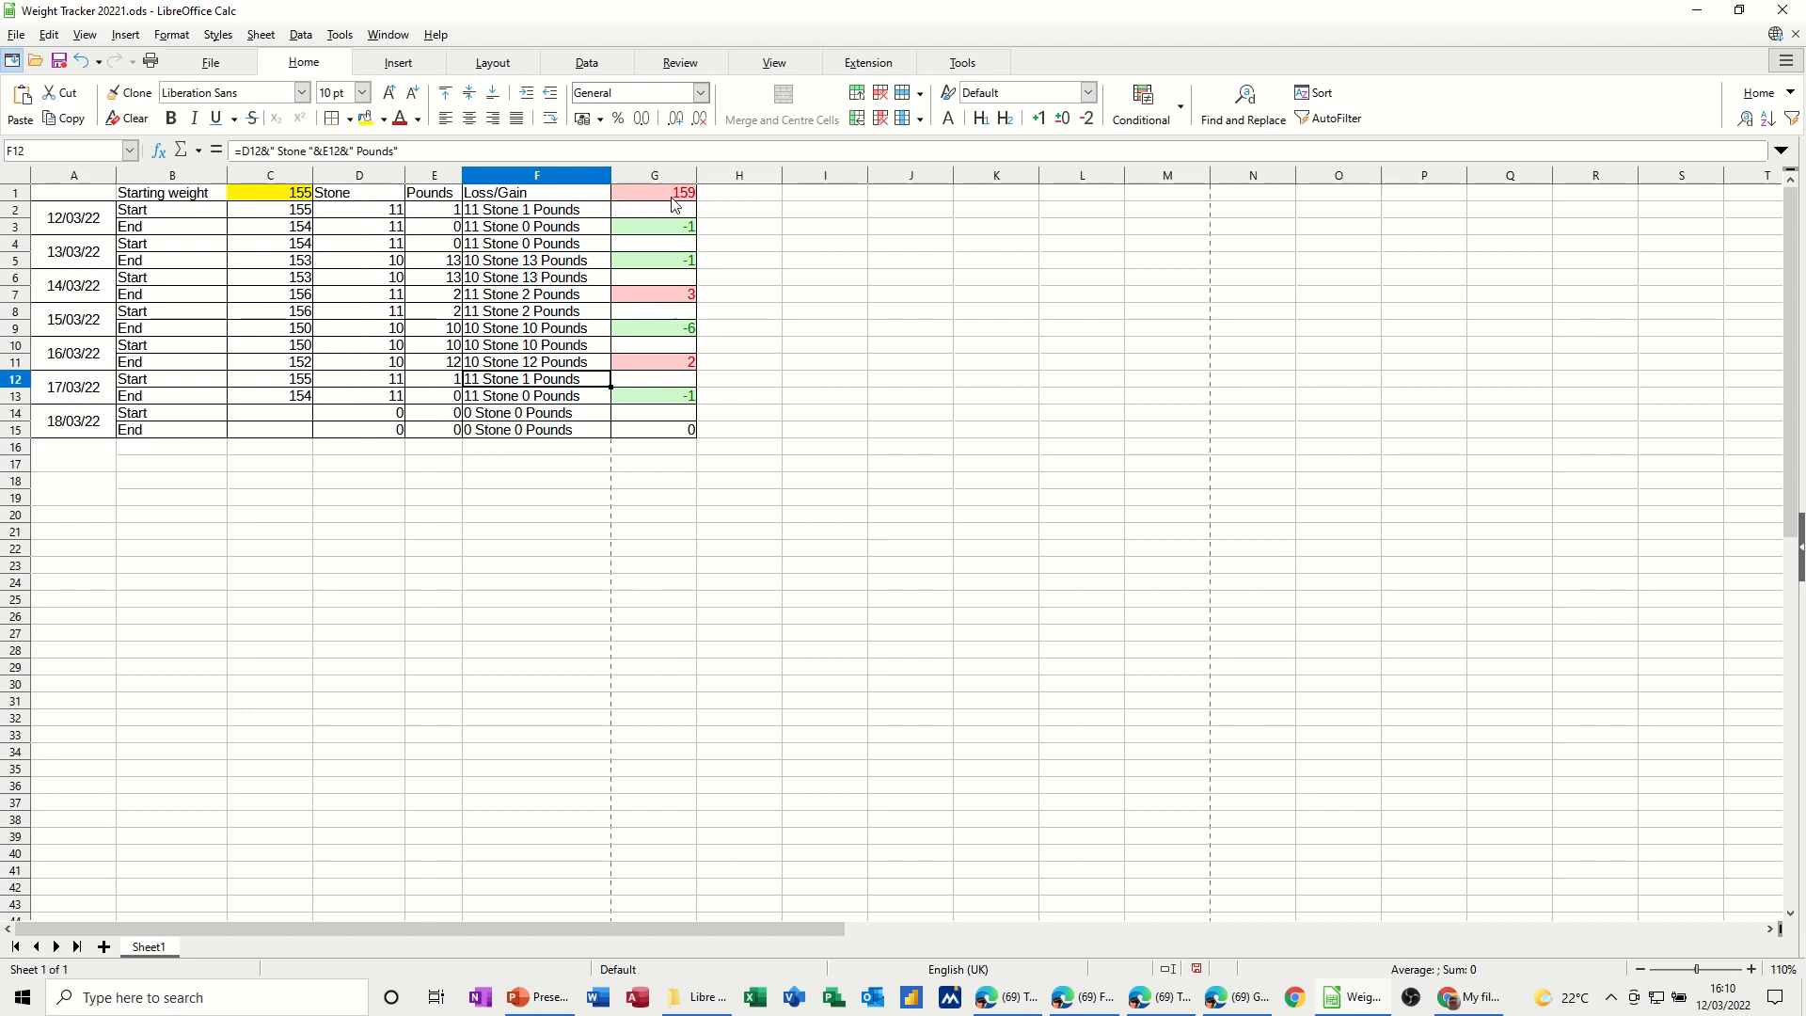
Step: Paste the date 12/03/22 into A20 below the tracker
click(212, 499)
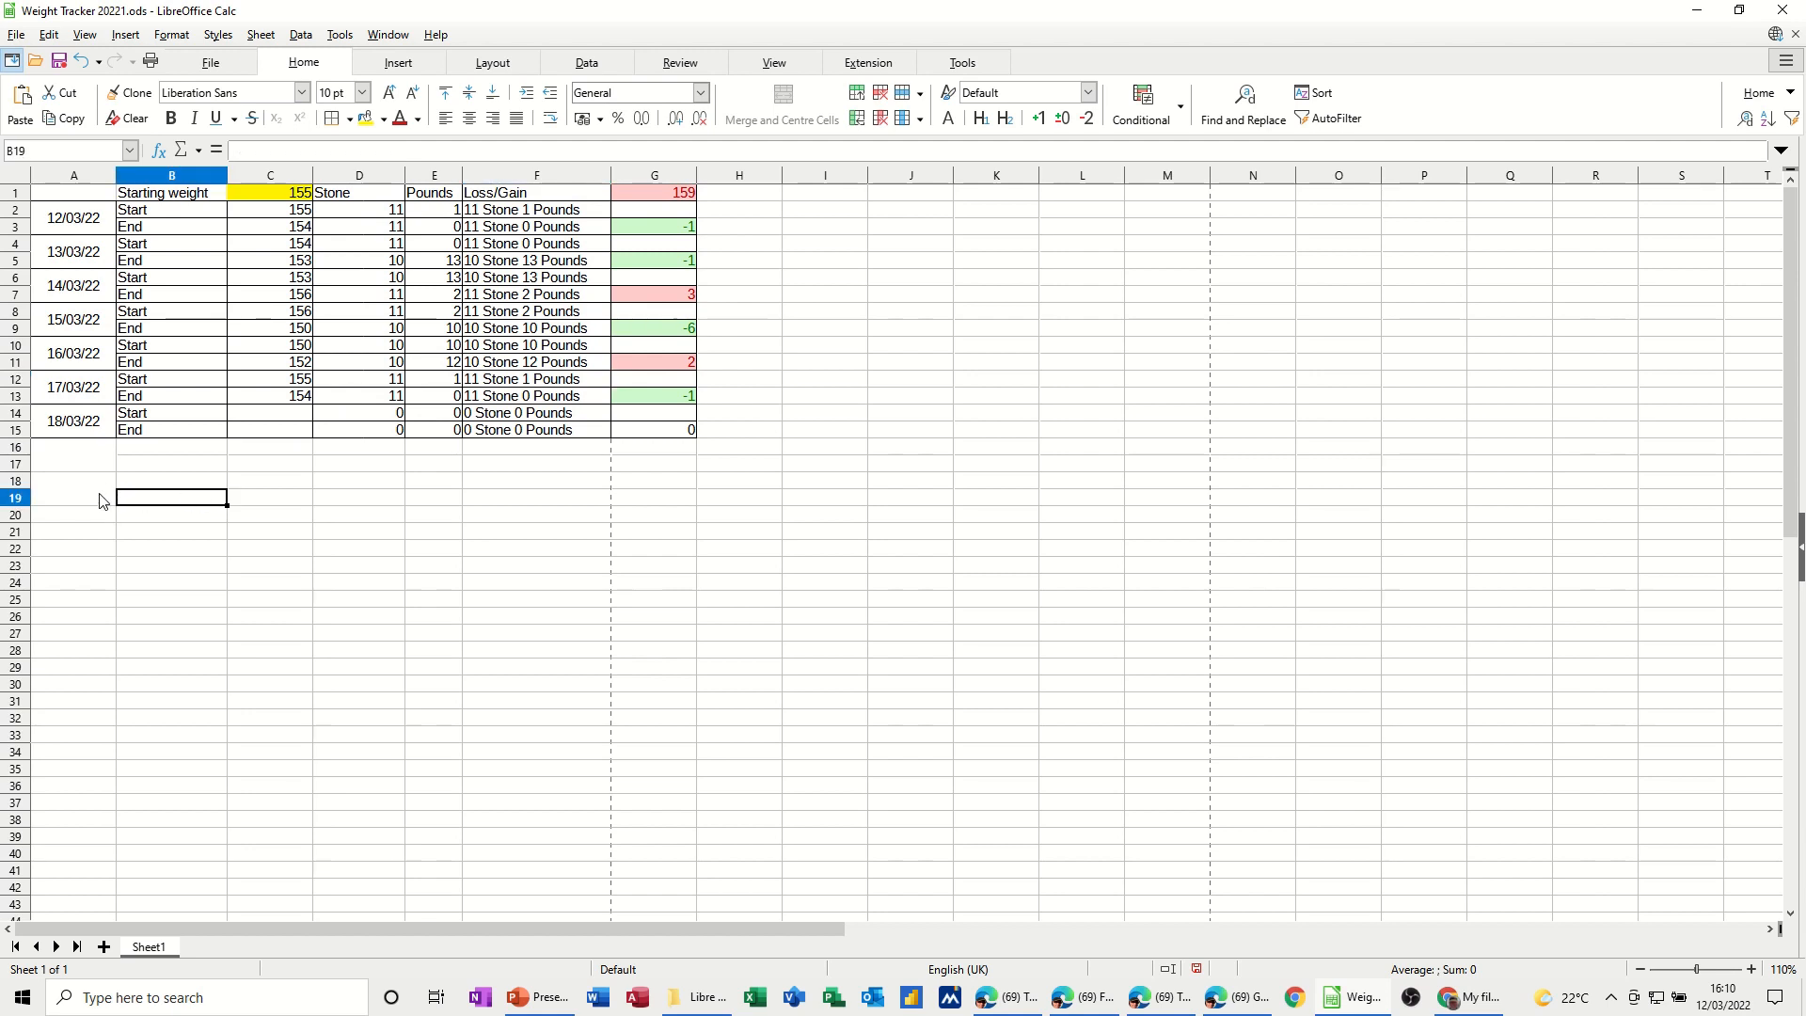
click(87, 549)
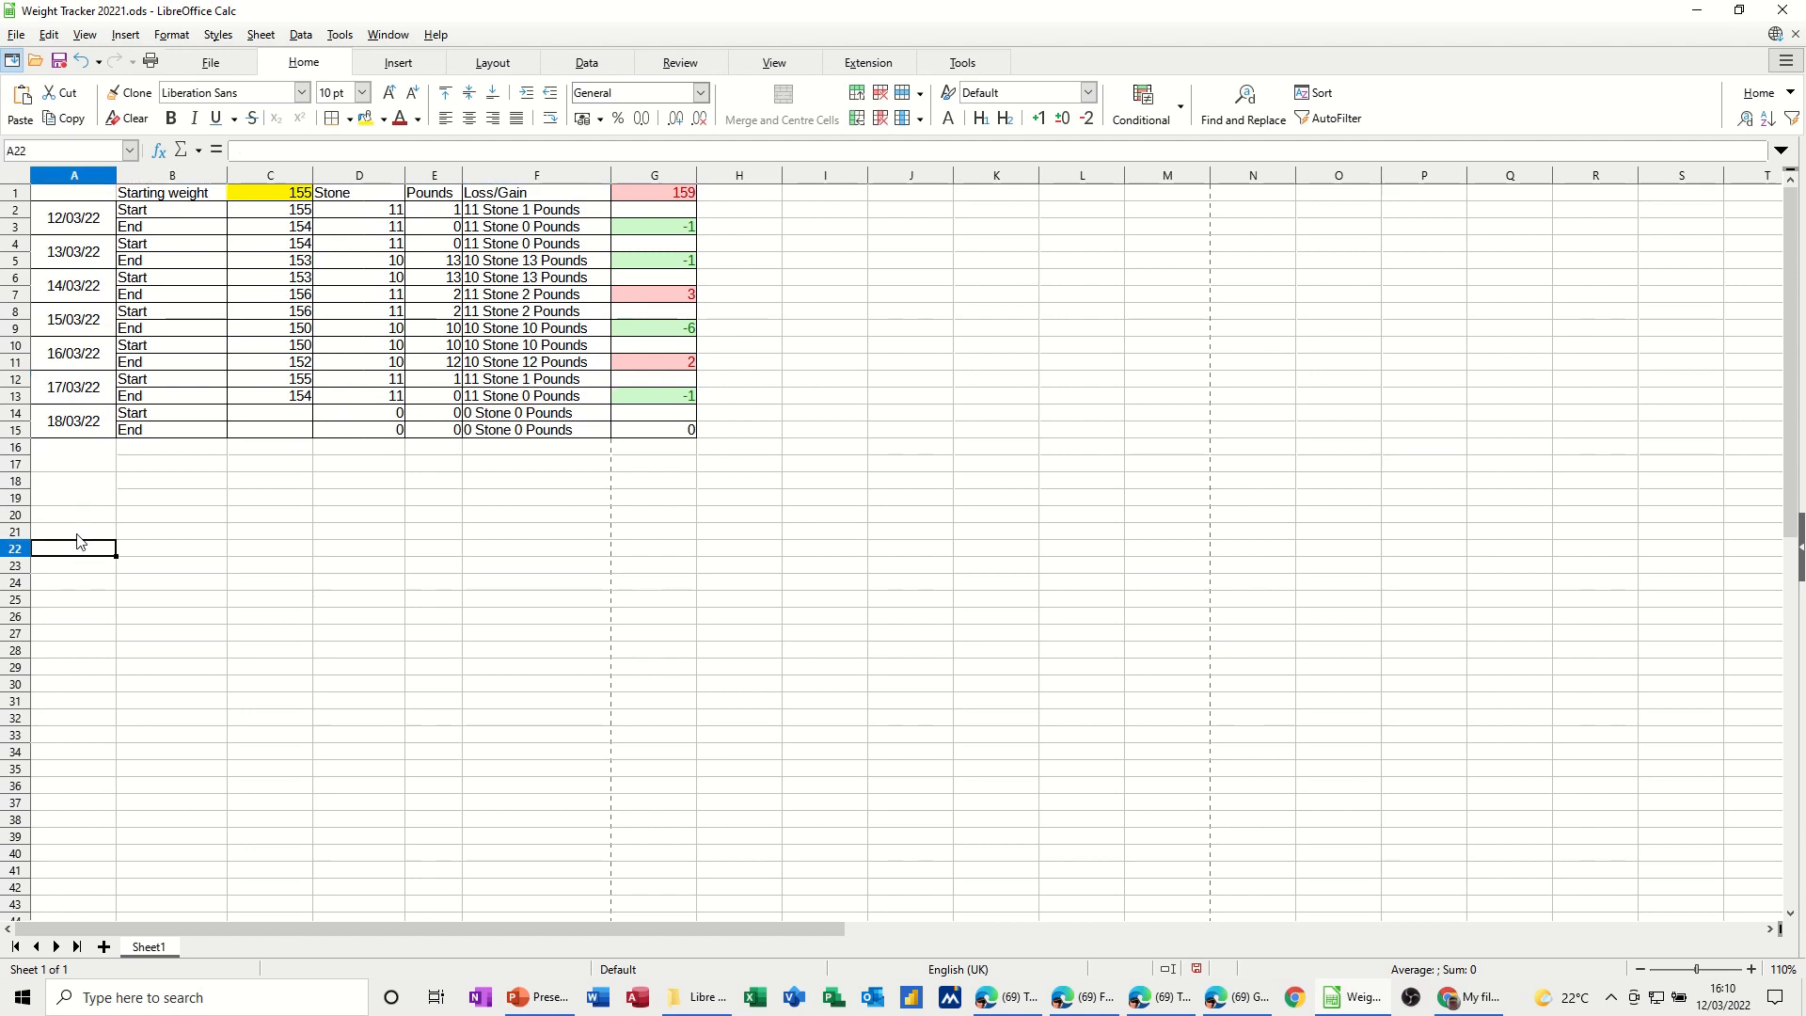
click(78, 517)
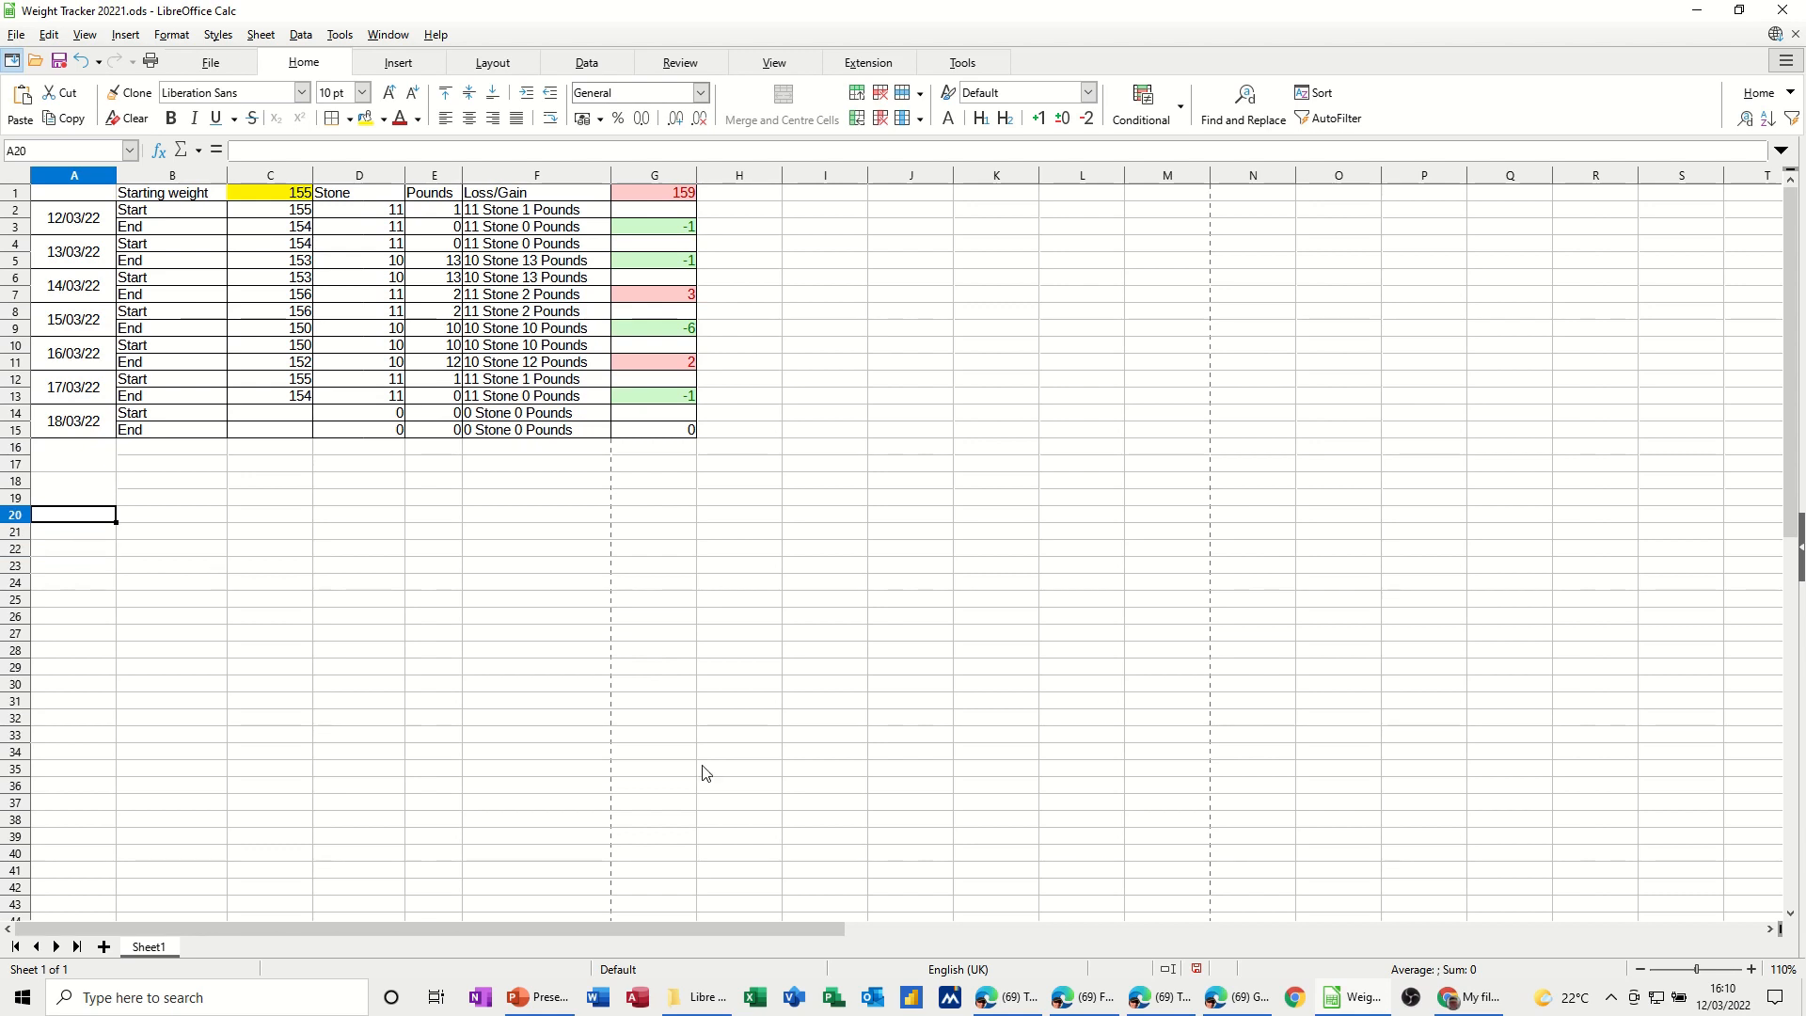
text(12/03/22)
click(171, 547)
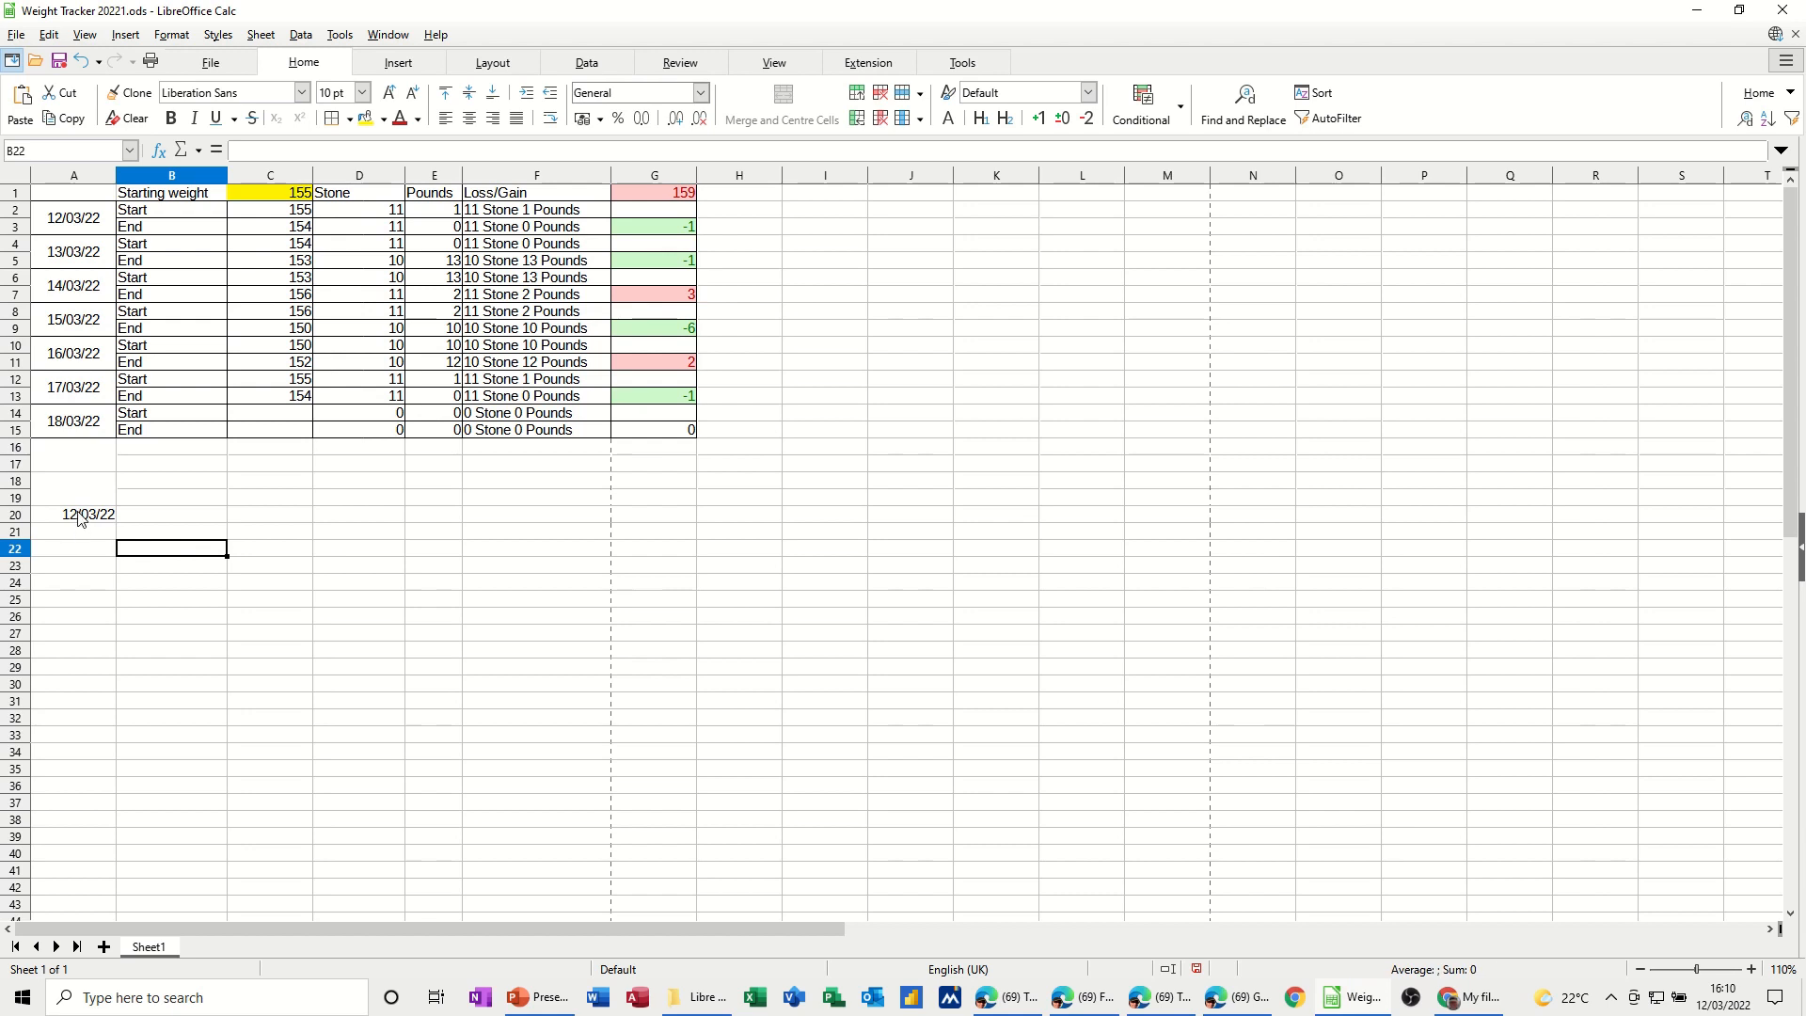
Step: Merge the date across two rows and fill the dates down to 18/03/22 in row 33
drag(80, 515, 83, 534)
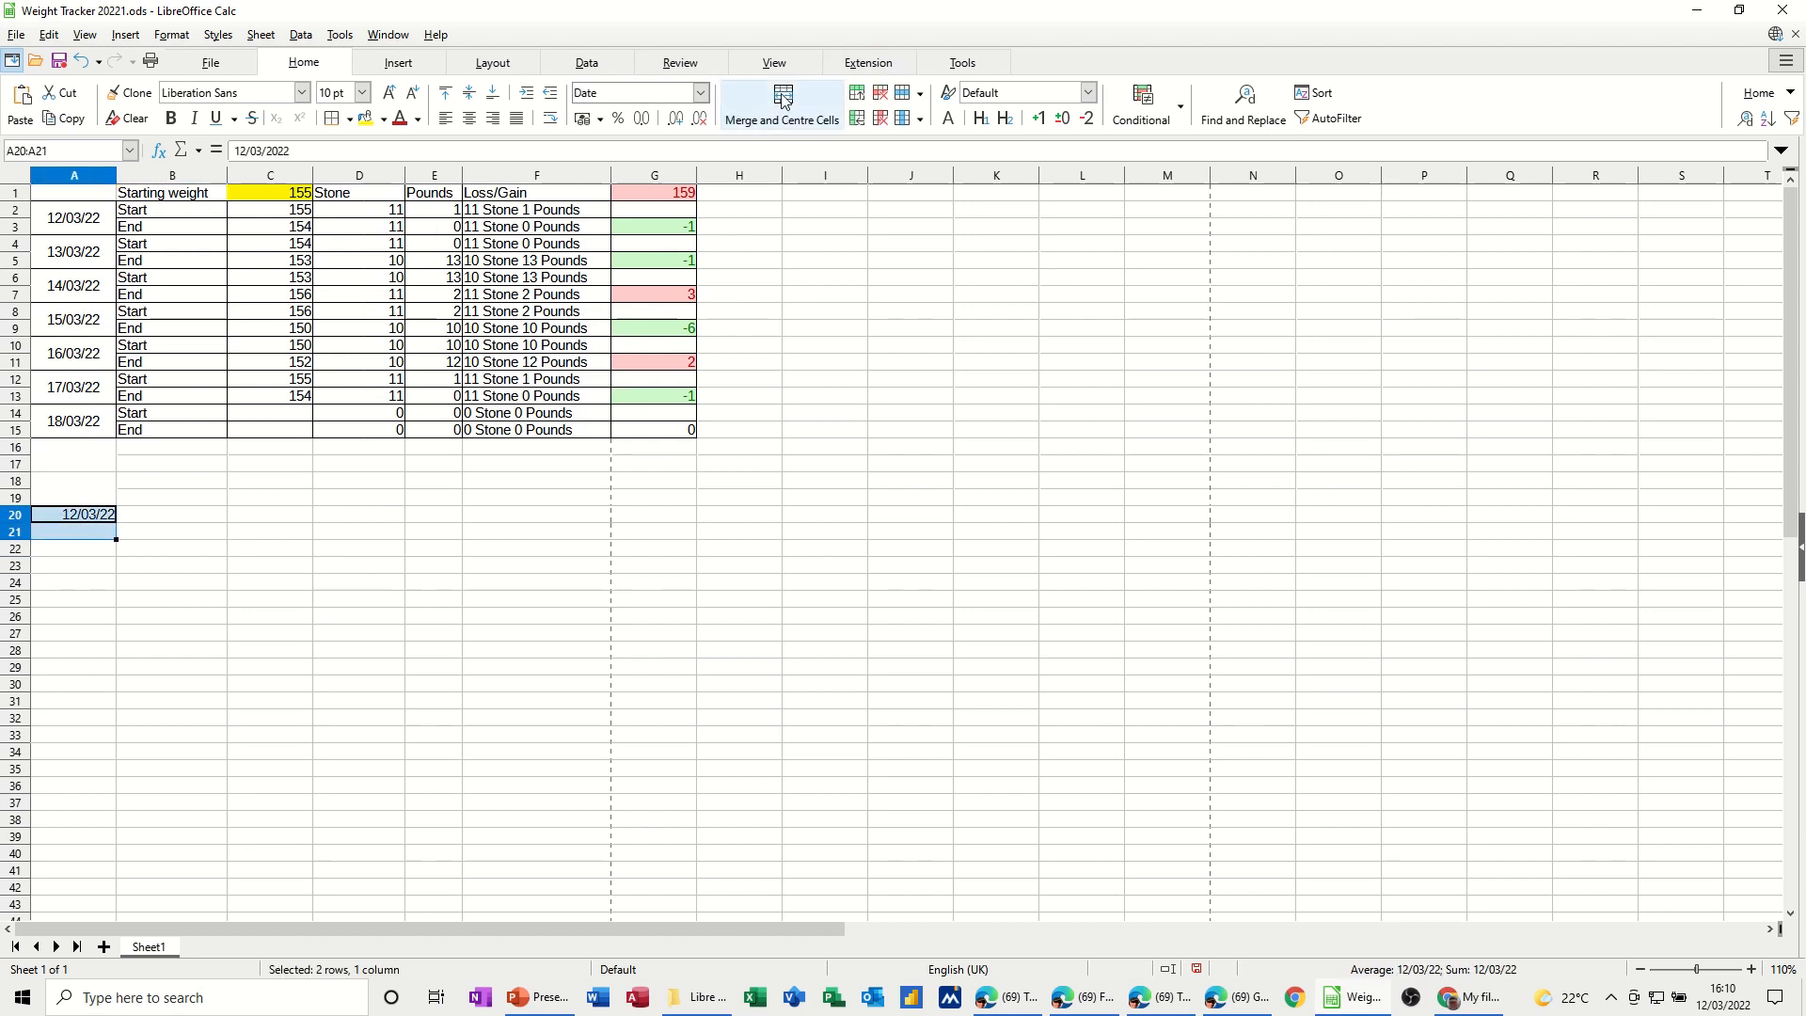
click(832, 92)
drag(116, 540, 117, 736)
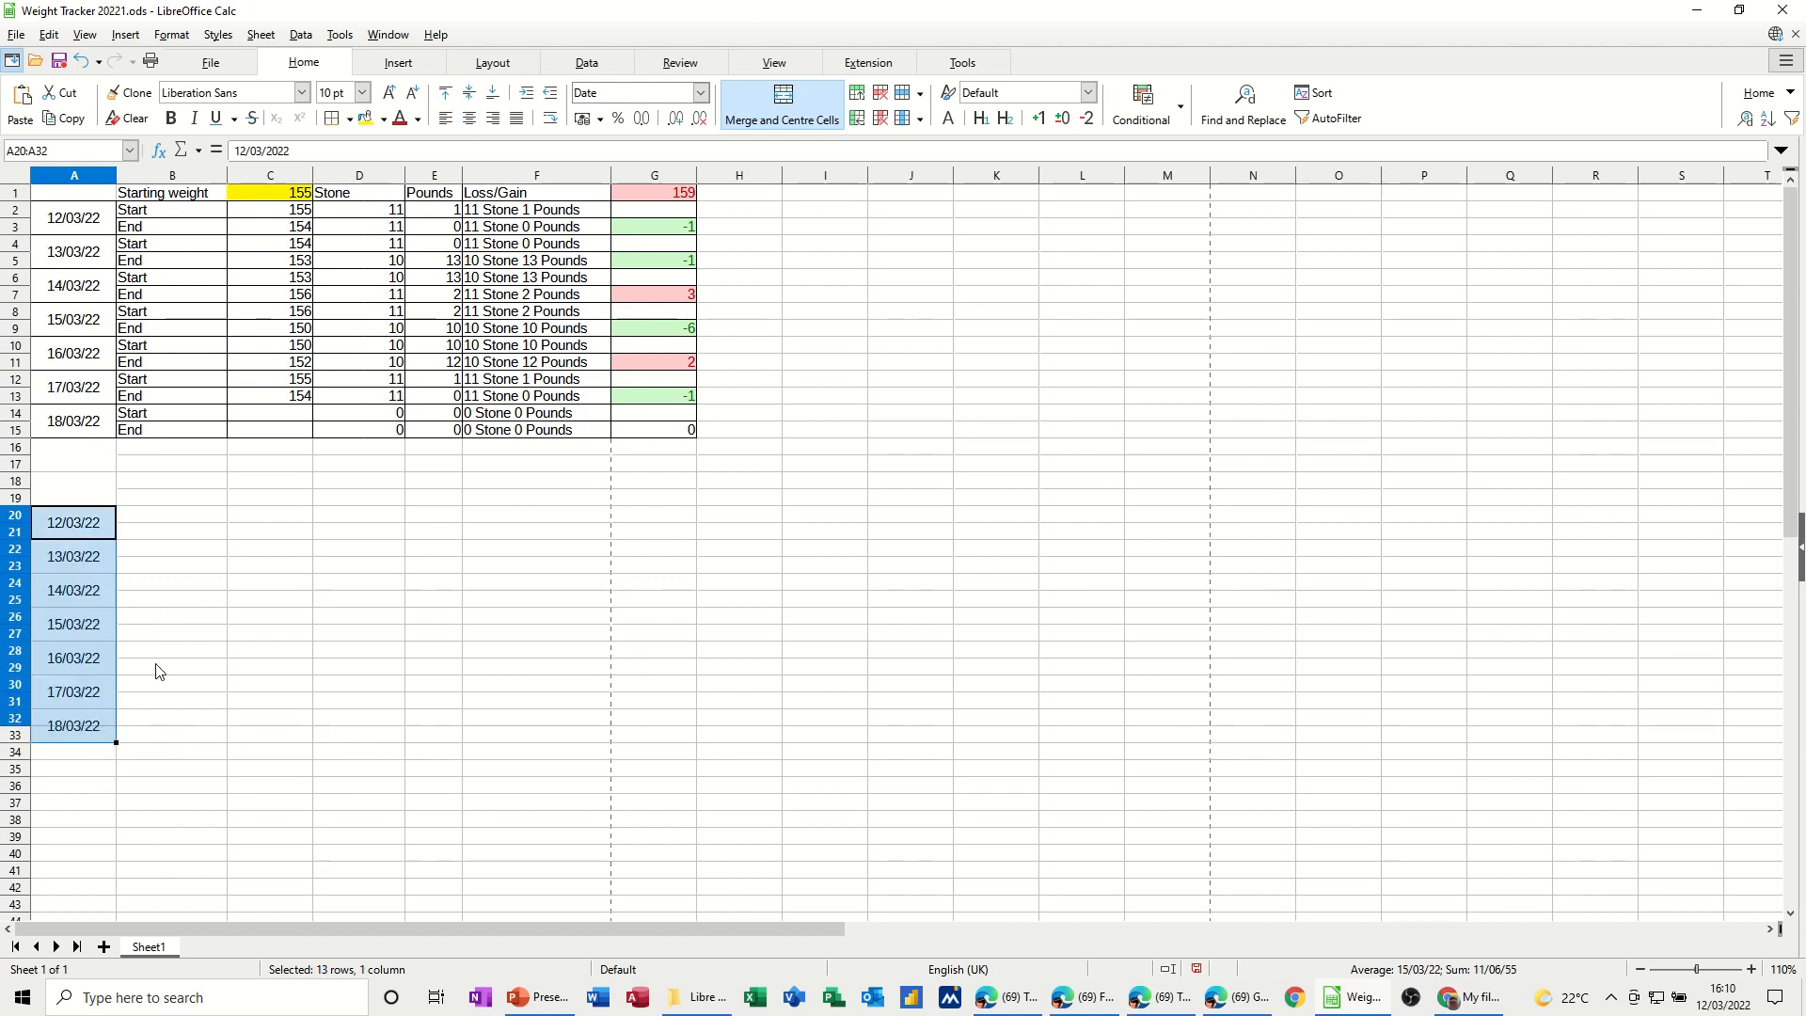
click(168, 521)
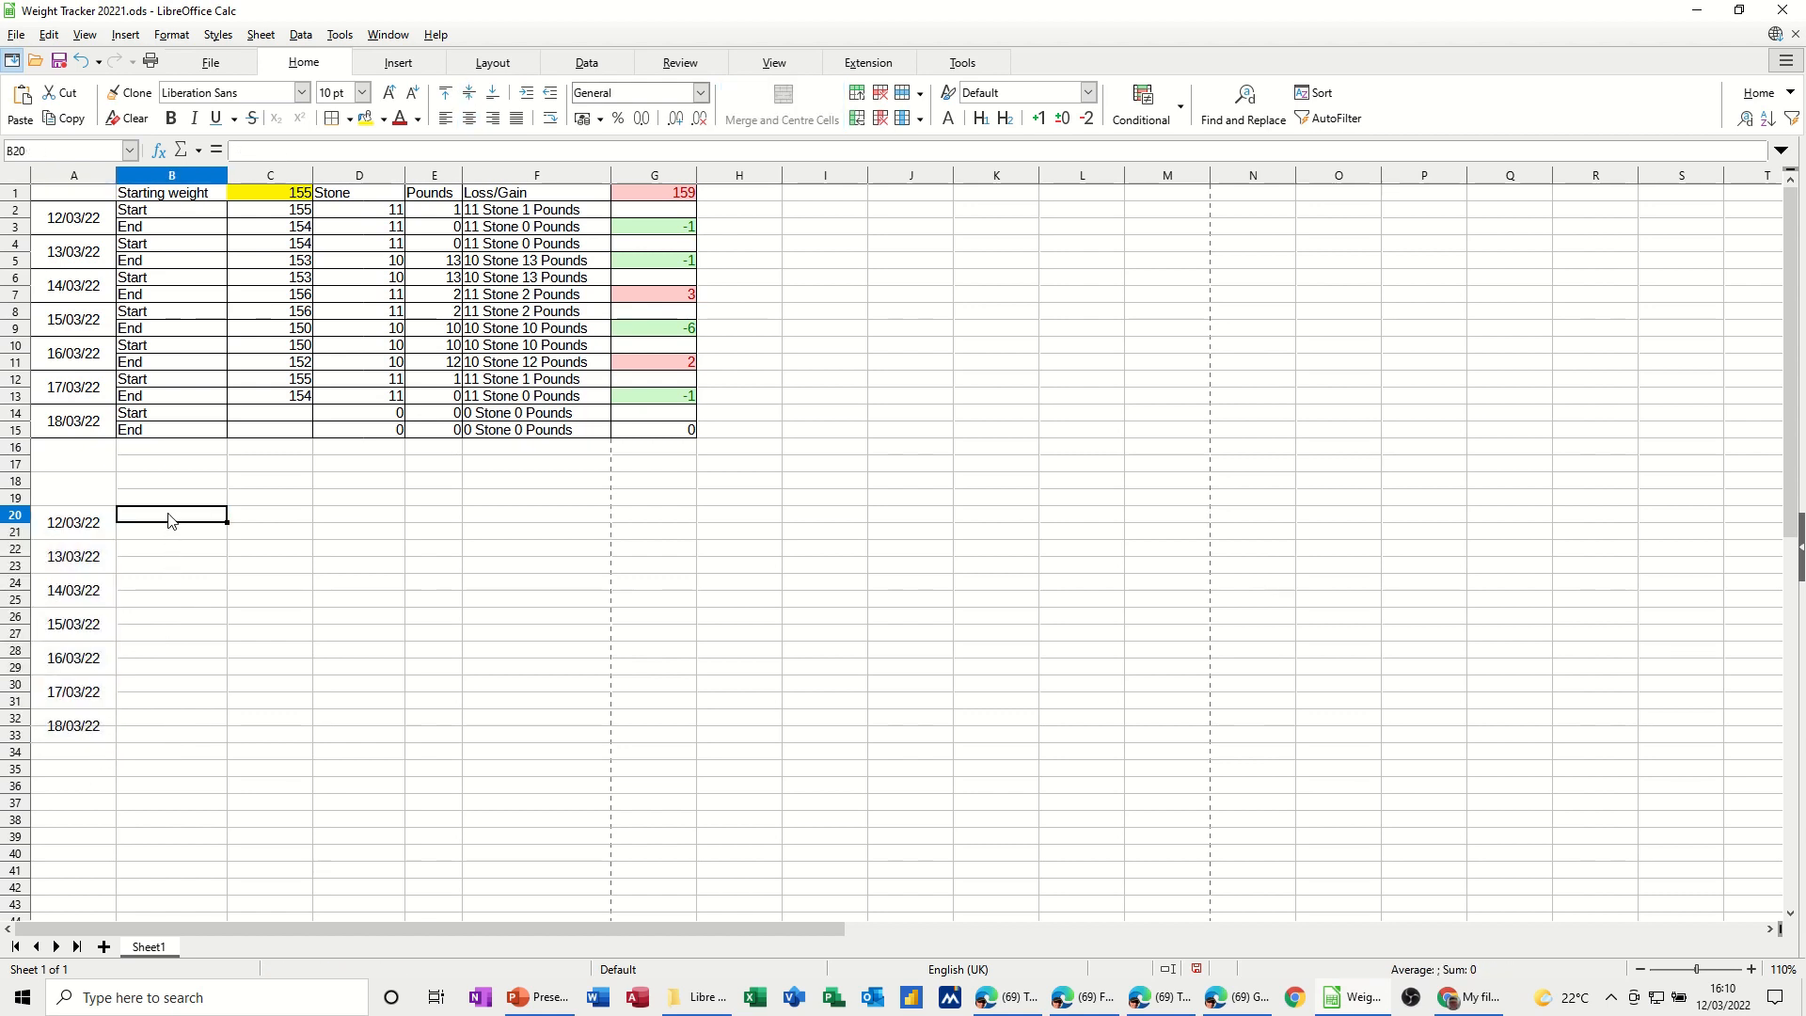
text(Start)
Step: Enter Start in B20 and End in B21 and repeat the pair down to B33
key(Return)
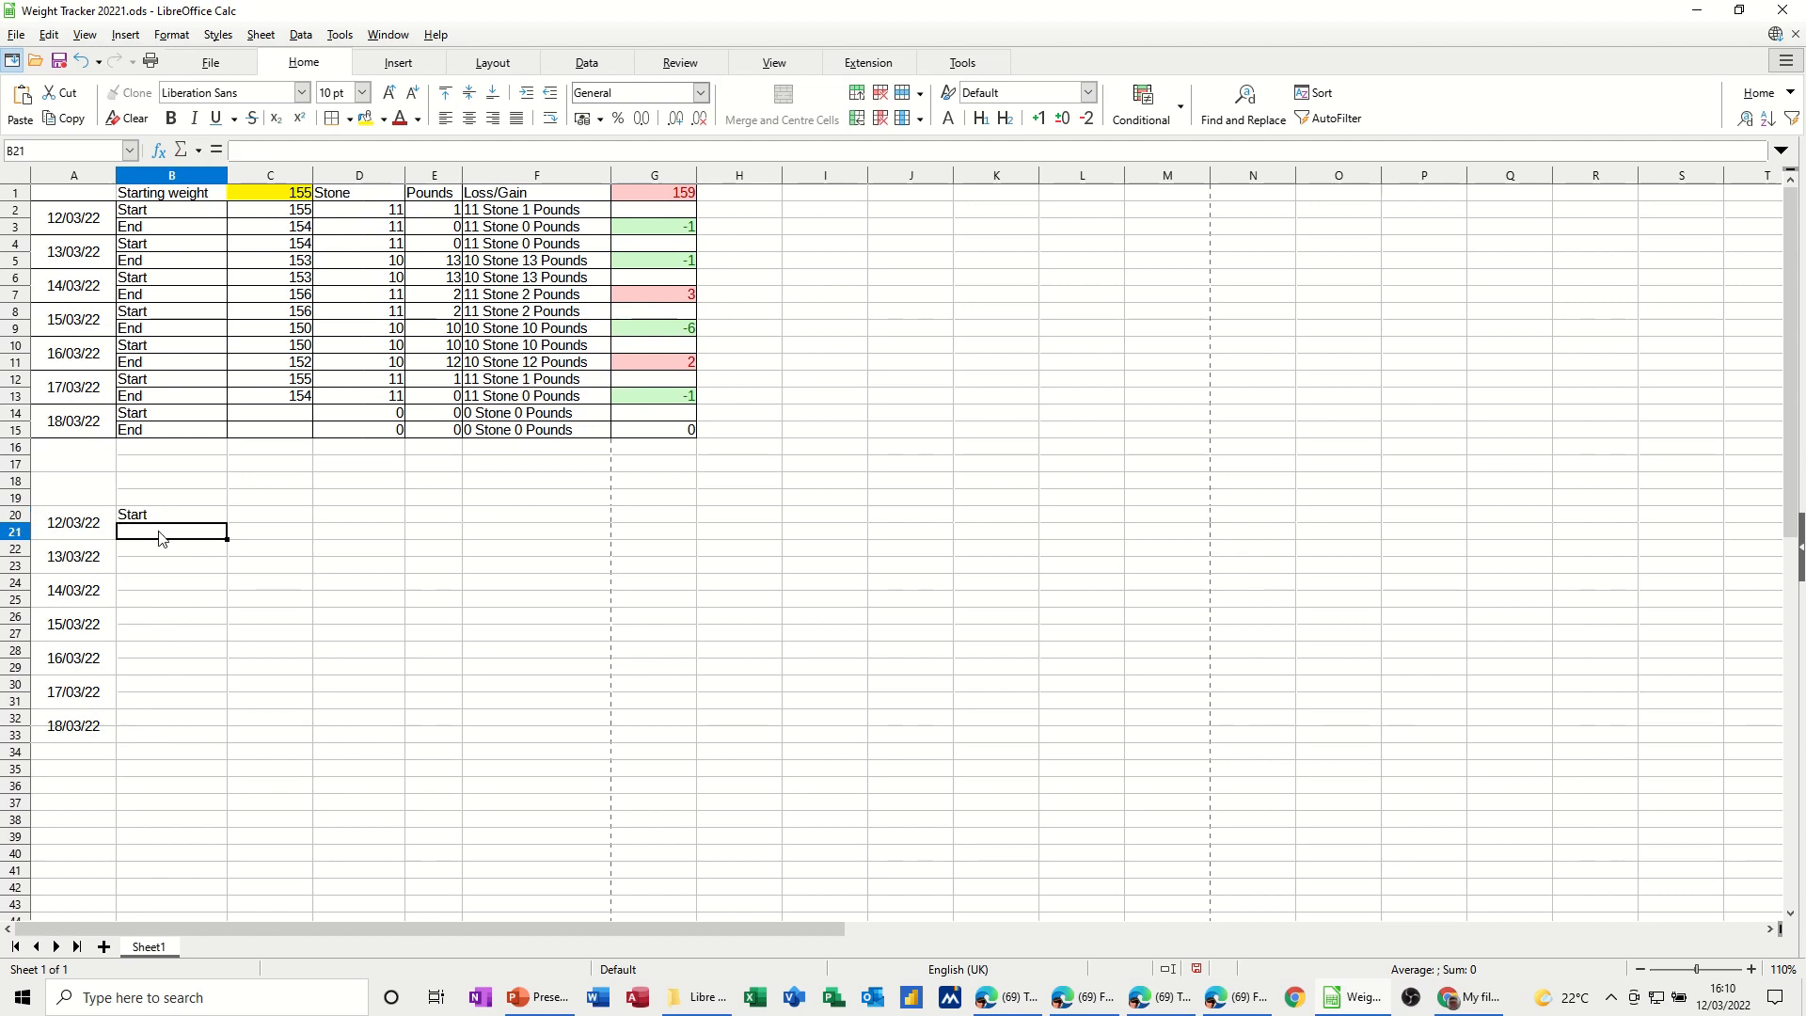
text(End)
click(299, 547)
mouse_move(182, 519)
mouse_down()
mouse_move(214, 755)
mouse_move(214, 736)
mouse_up()
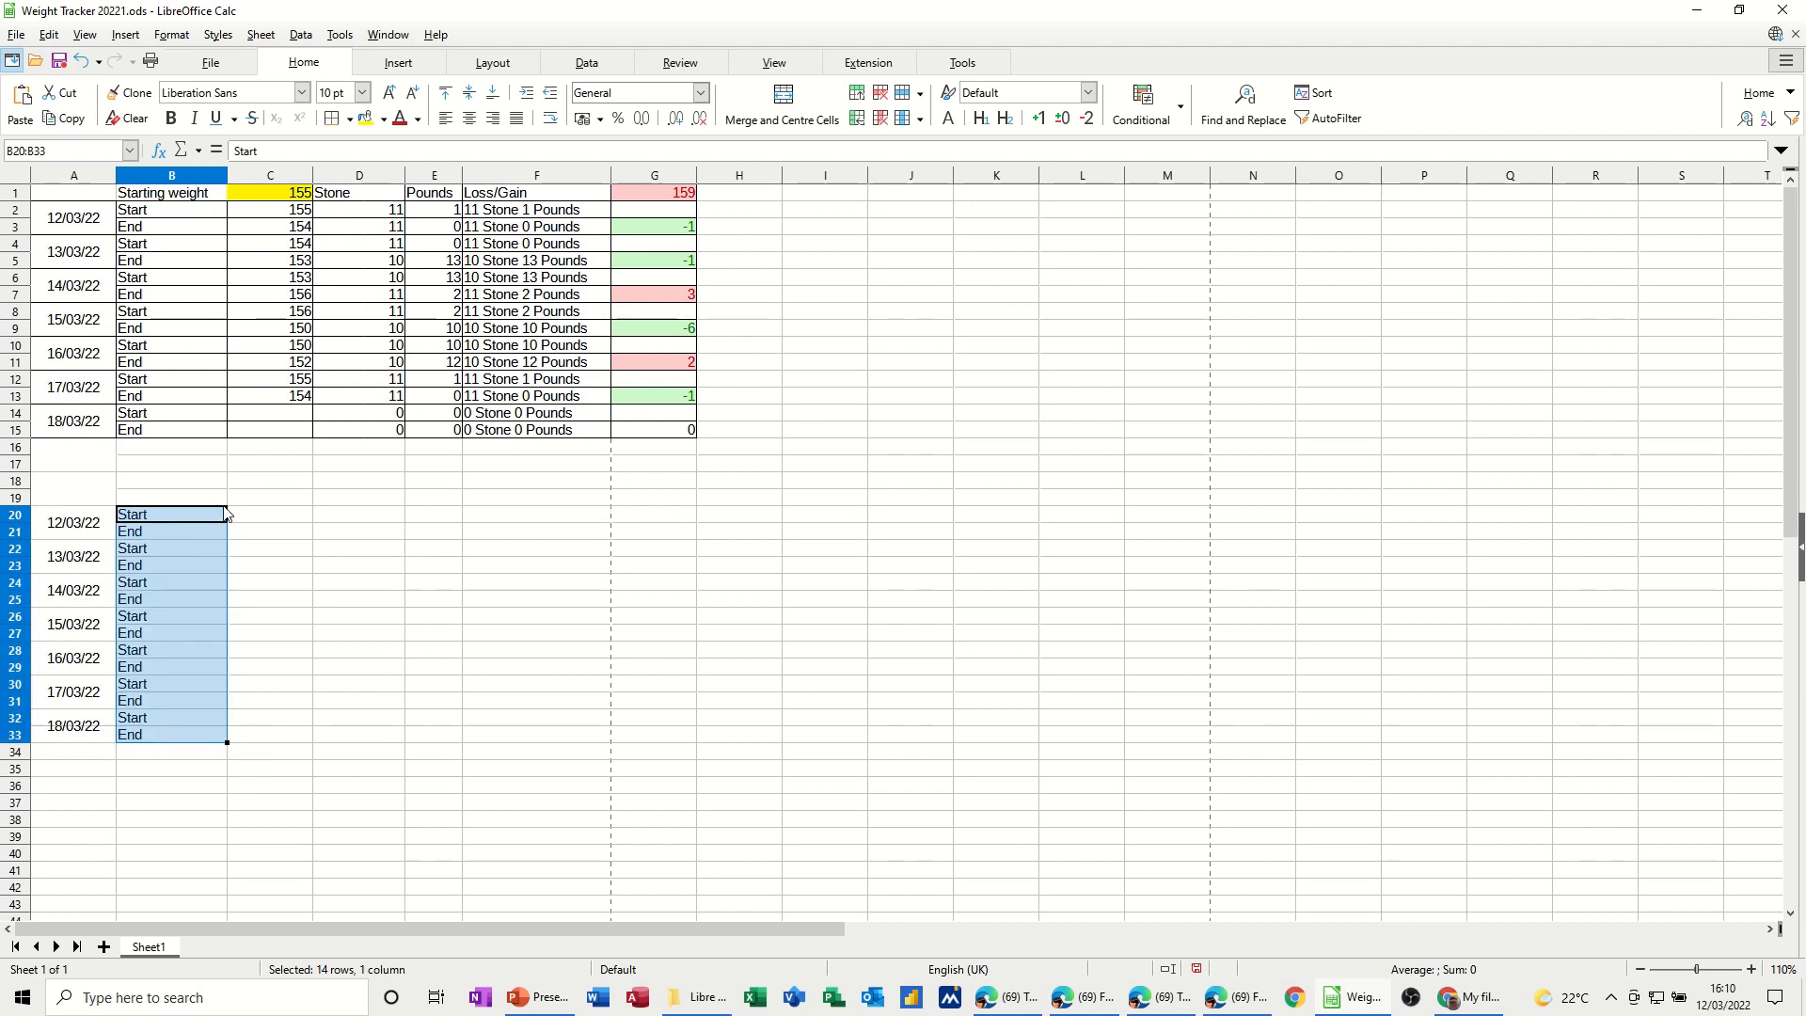
click(189, 501)
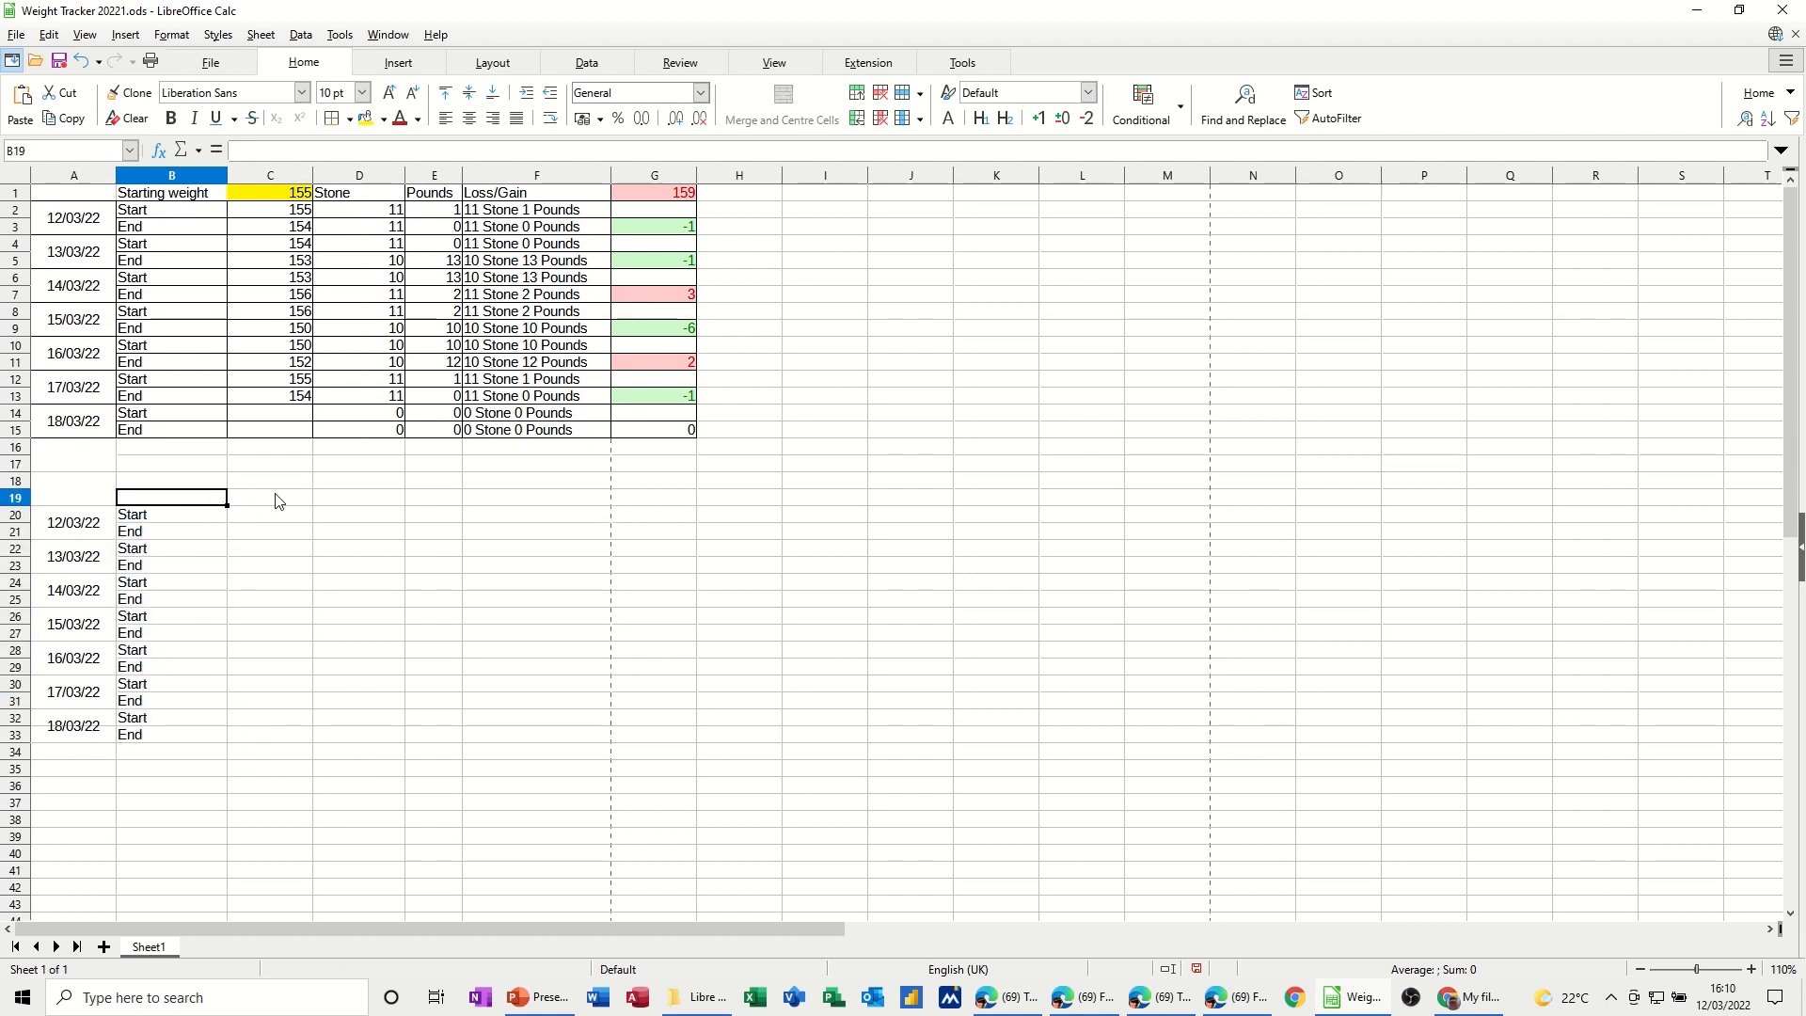
text(Start)
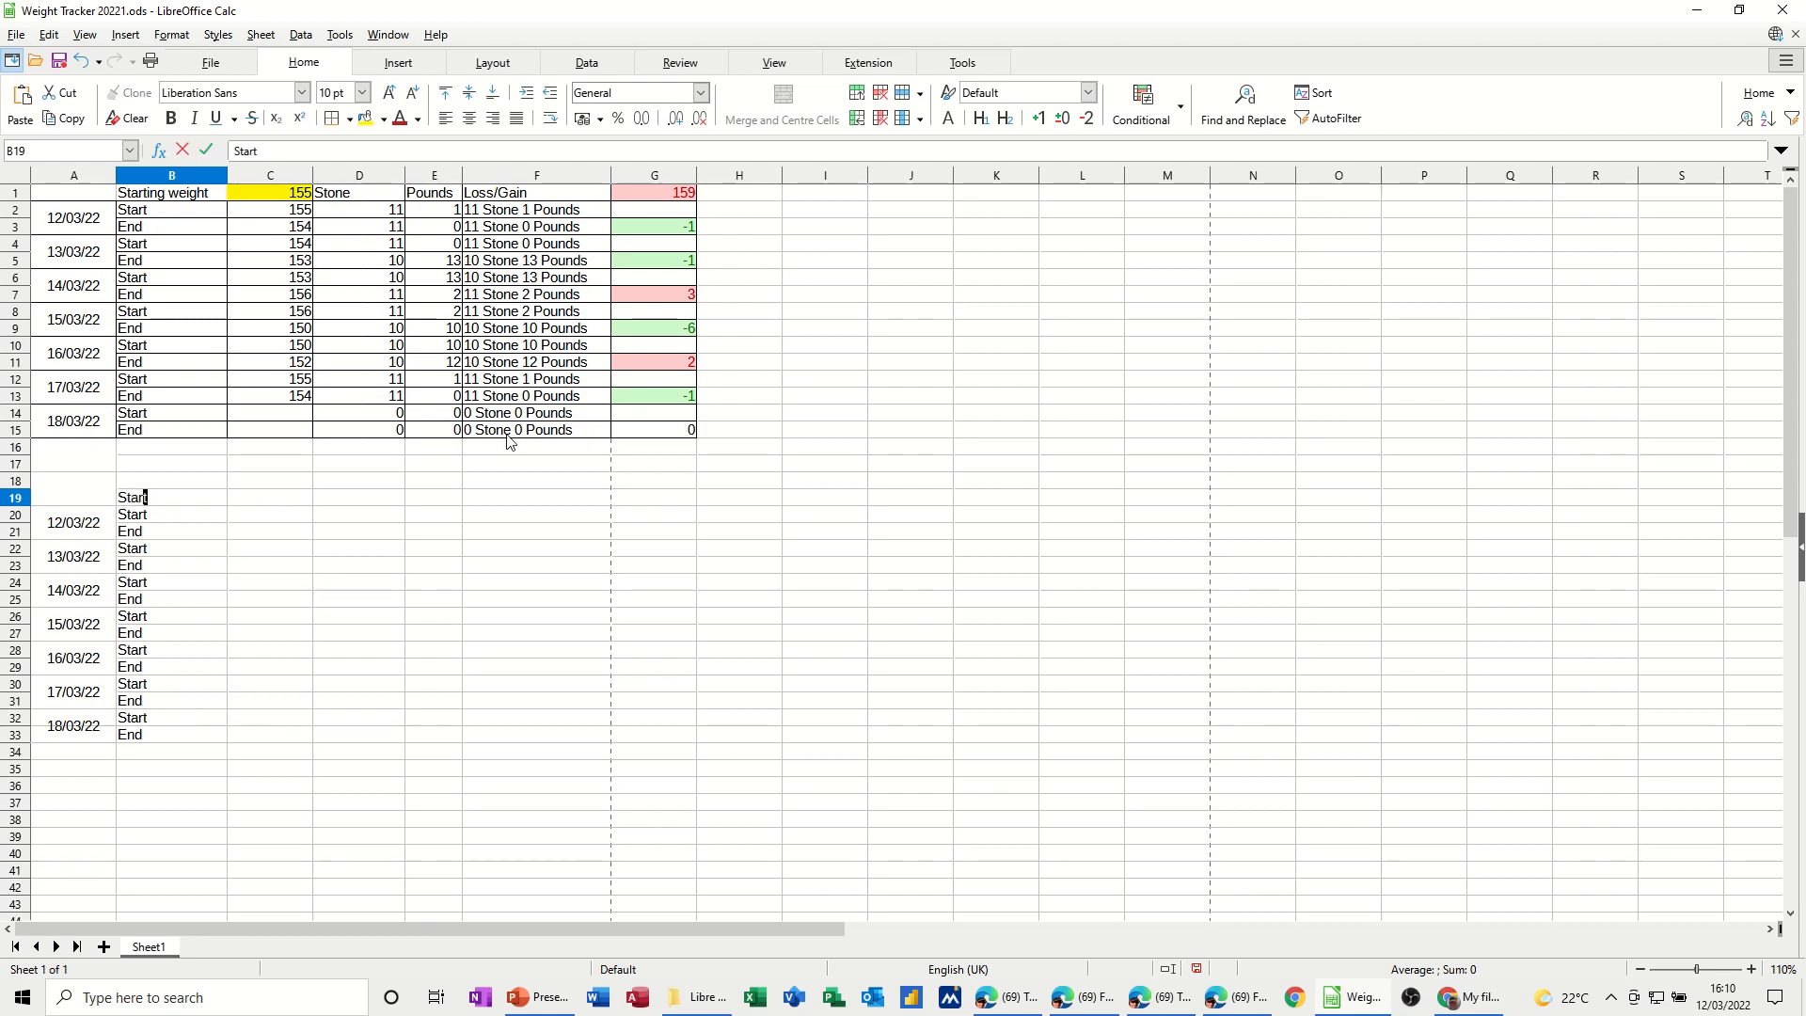
text(in Weight)
Step: Enter 154 in C19 beside the label and fill the cell yellow
click(307, 511)
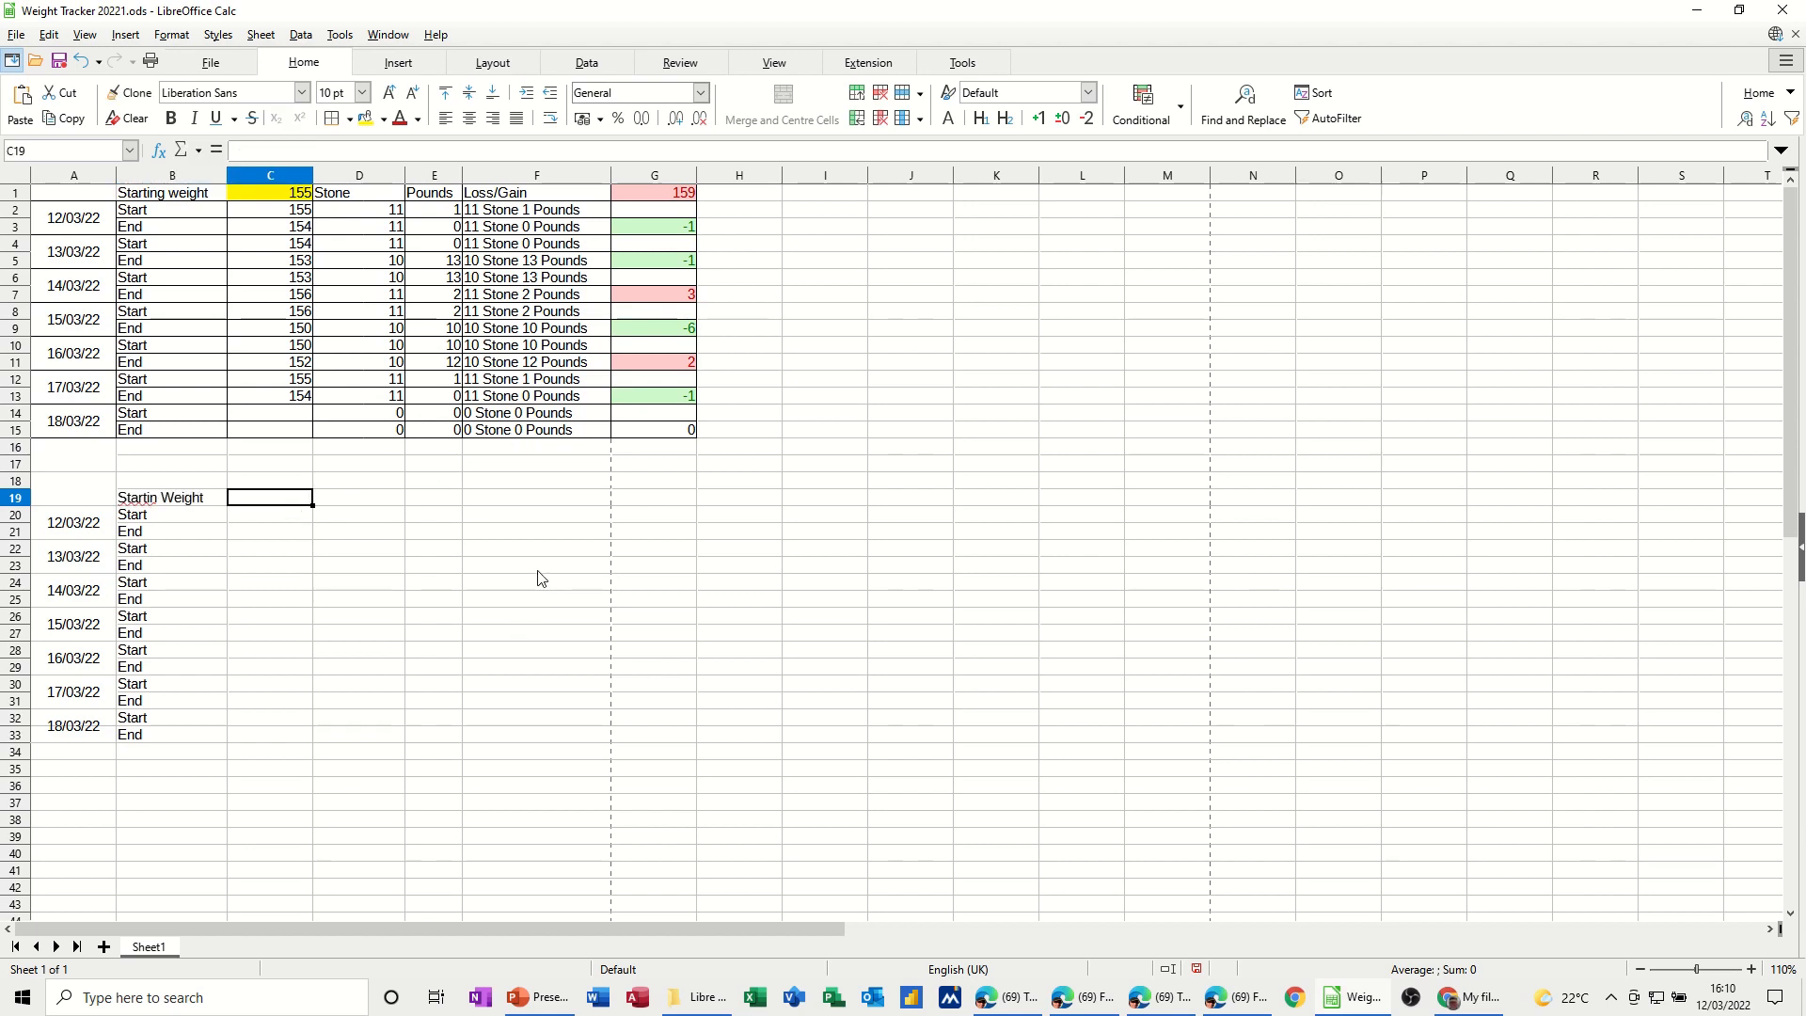
text(154)
click(299, 532)
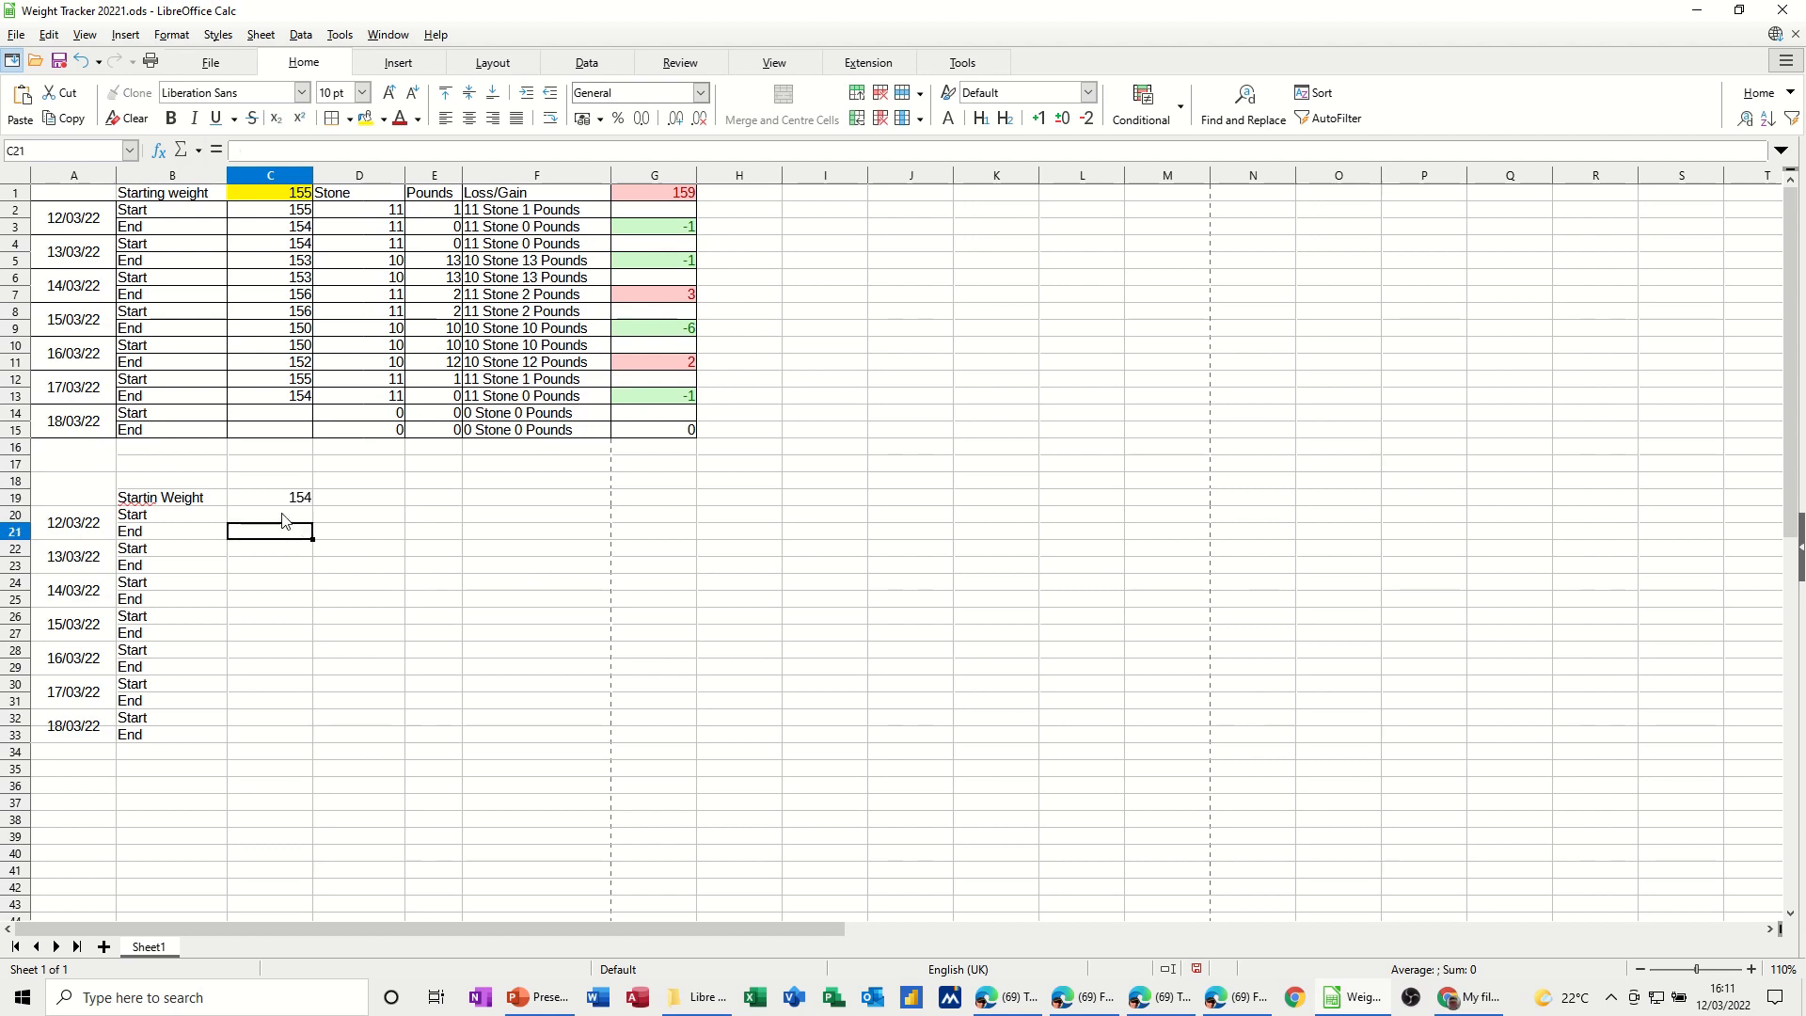
click(289, 497)
click(363, 124)
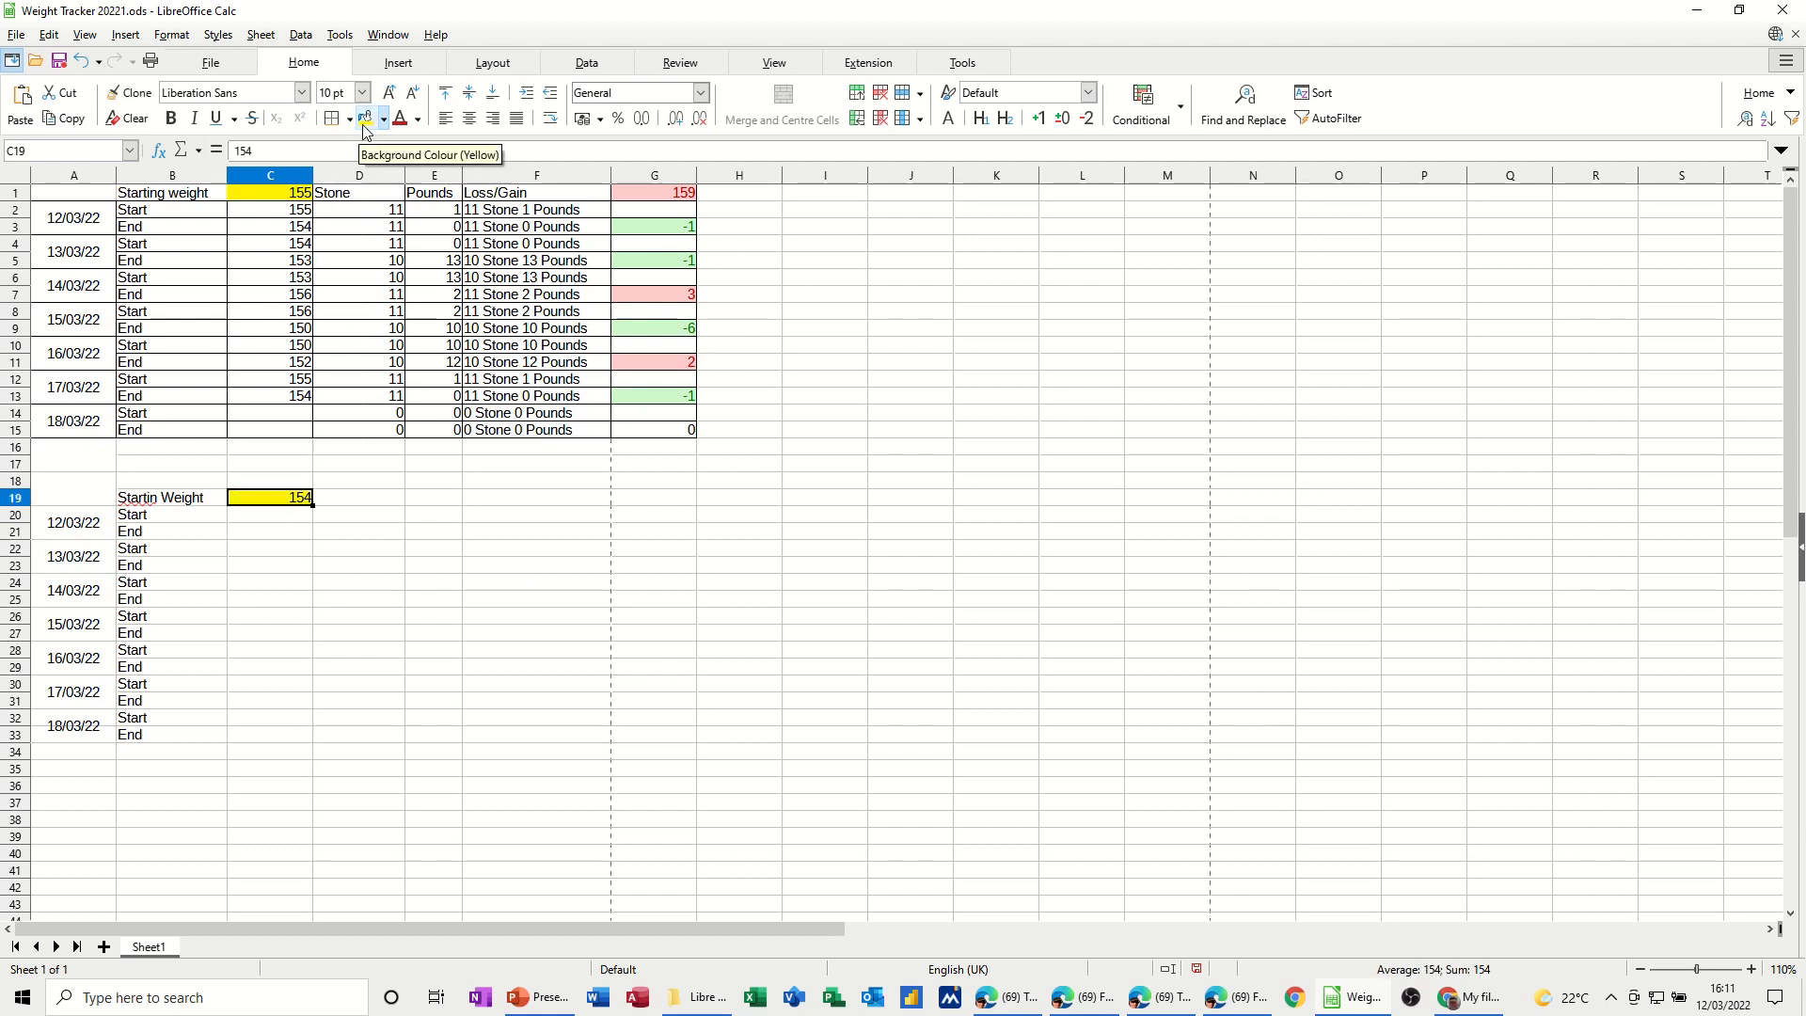
Step: Correct the misspelled B19 label to 'Starting weight'
click(142, 504)
click(269, 151)
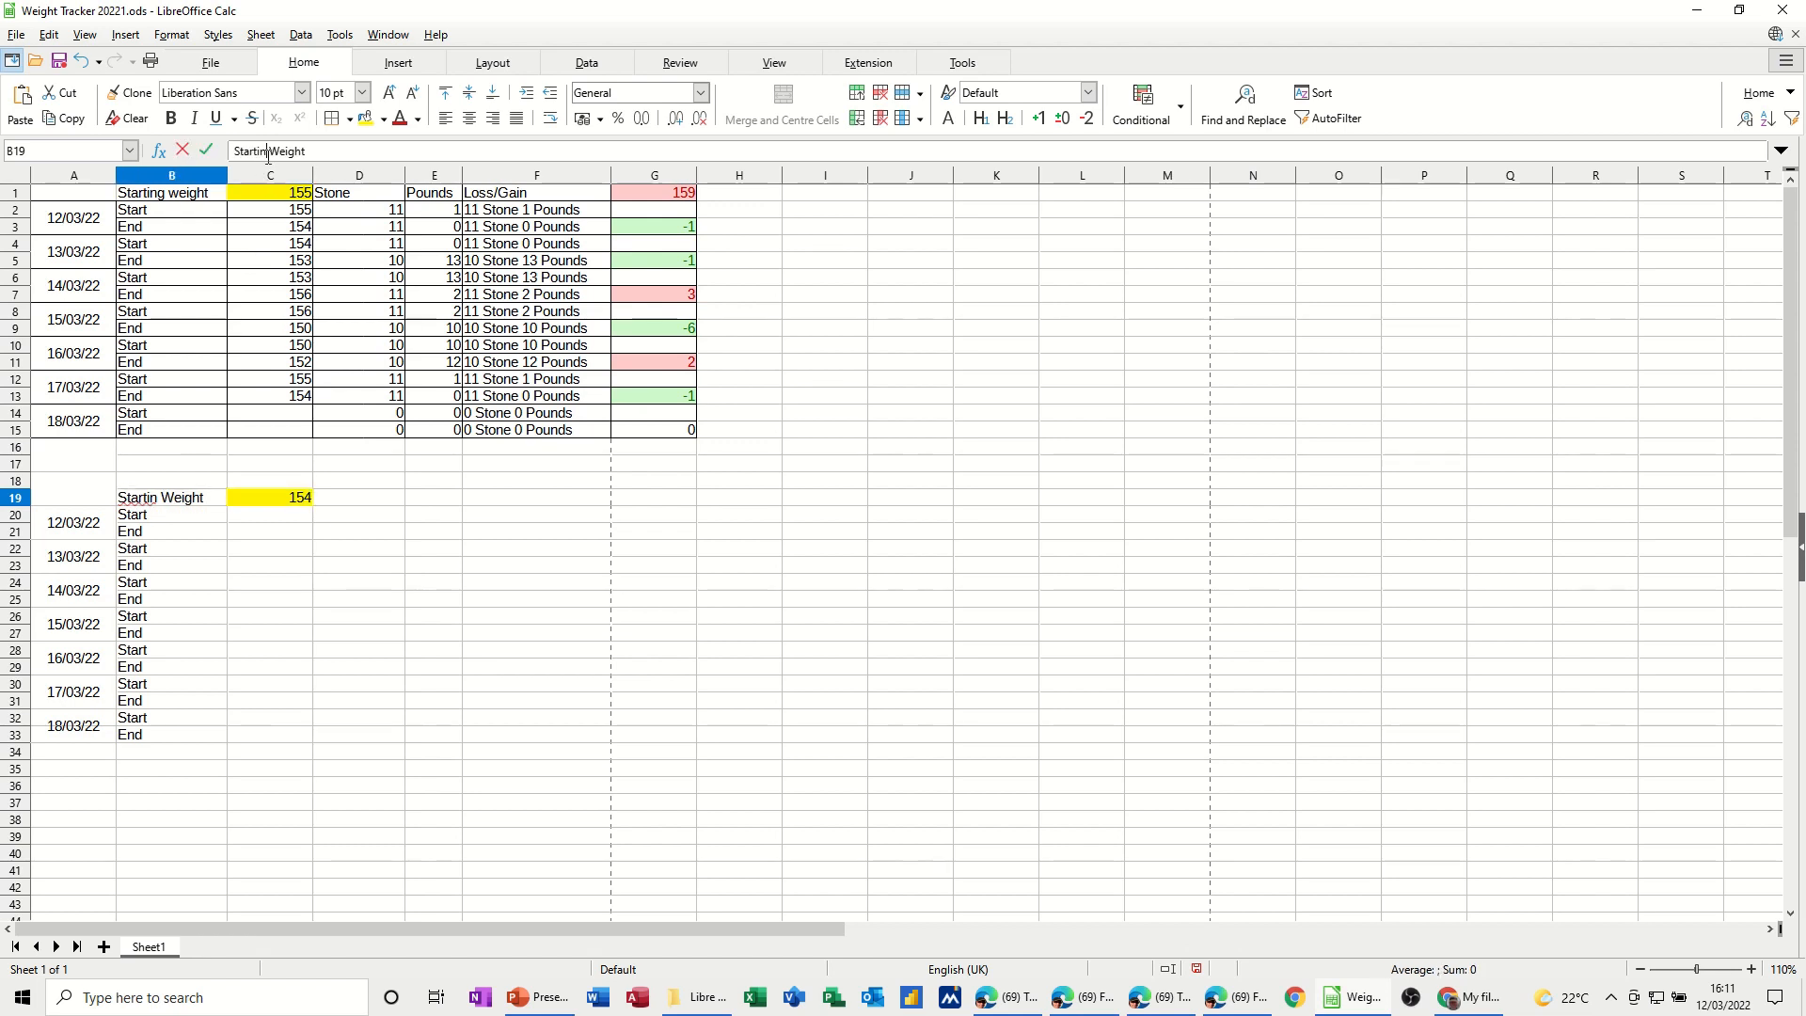
text(g)
click(332, 551)
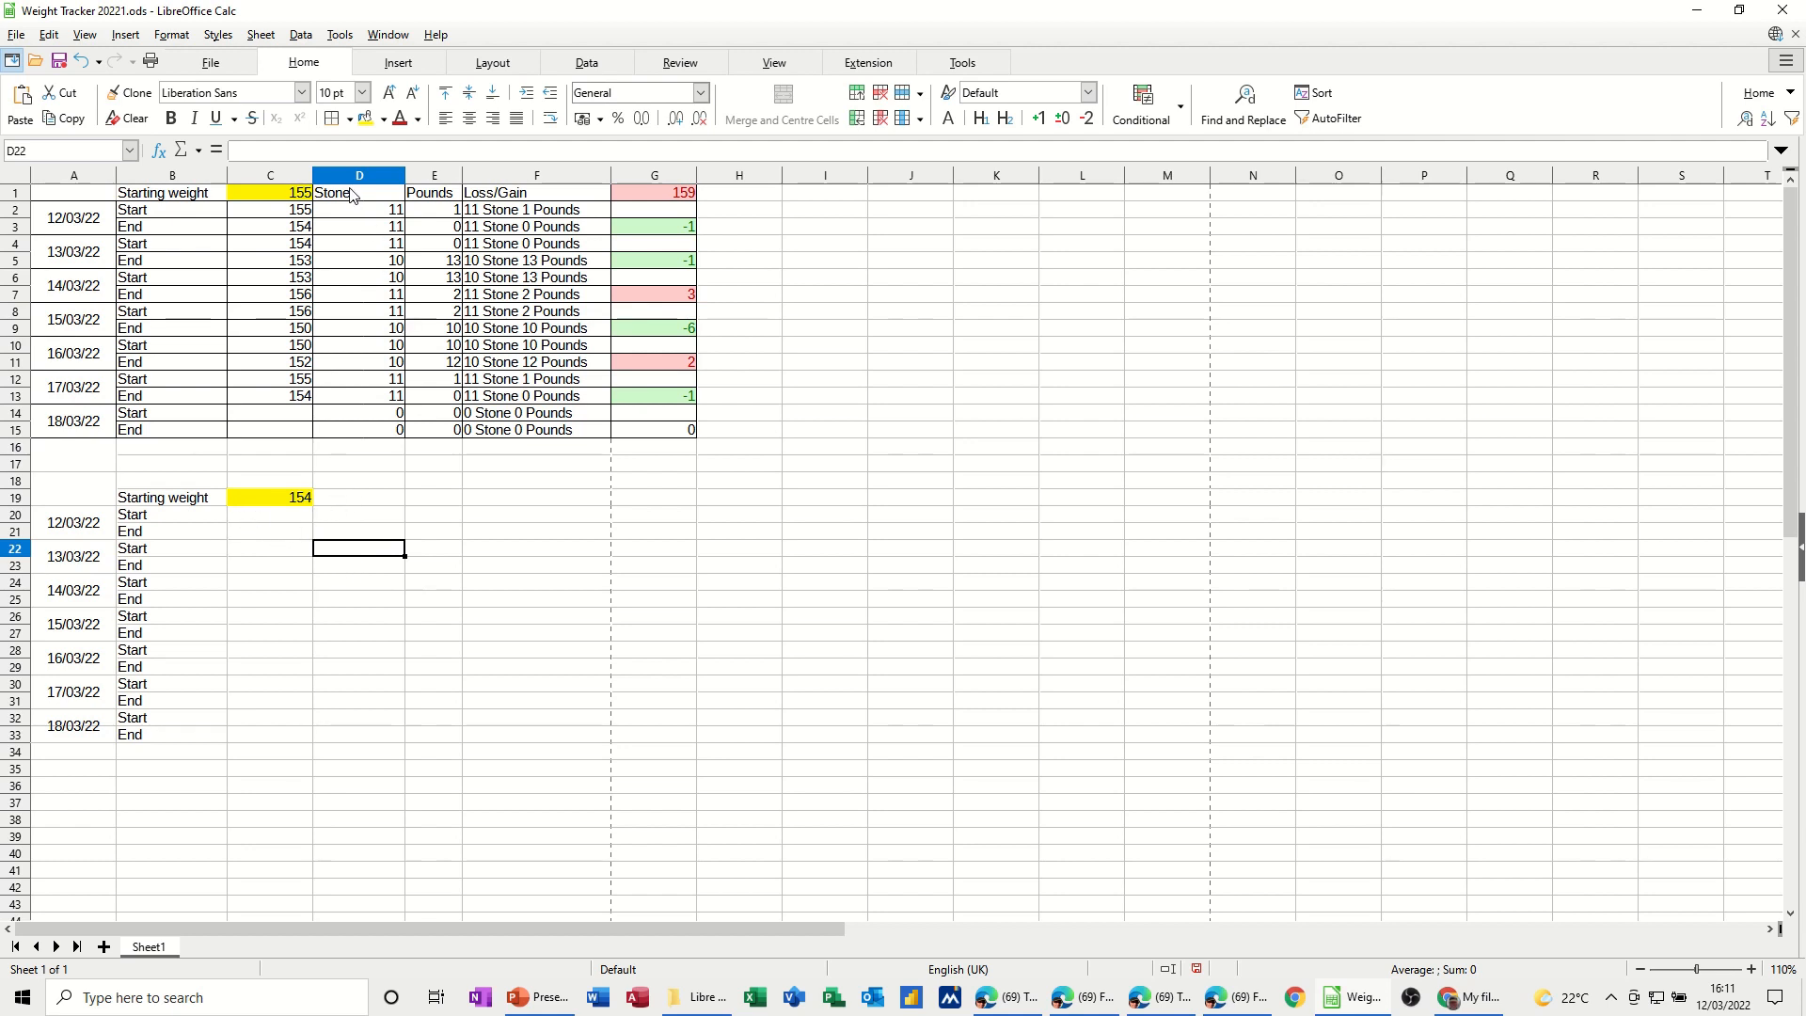
Step: Add the headers Stones, Pounds and Loss/Gain in D19 to F19
click(364, 500)
text(S)
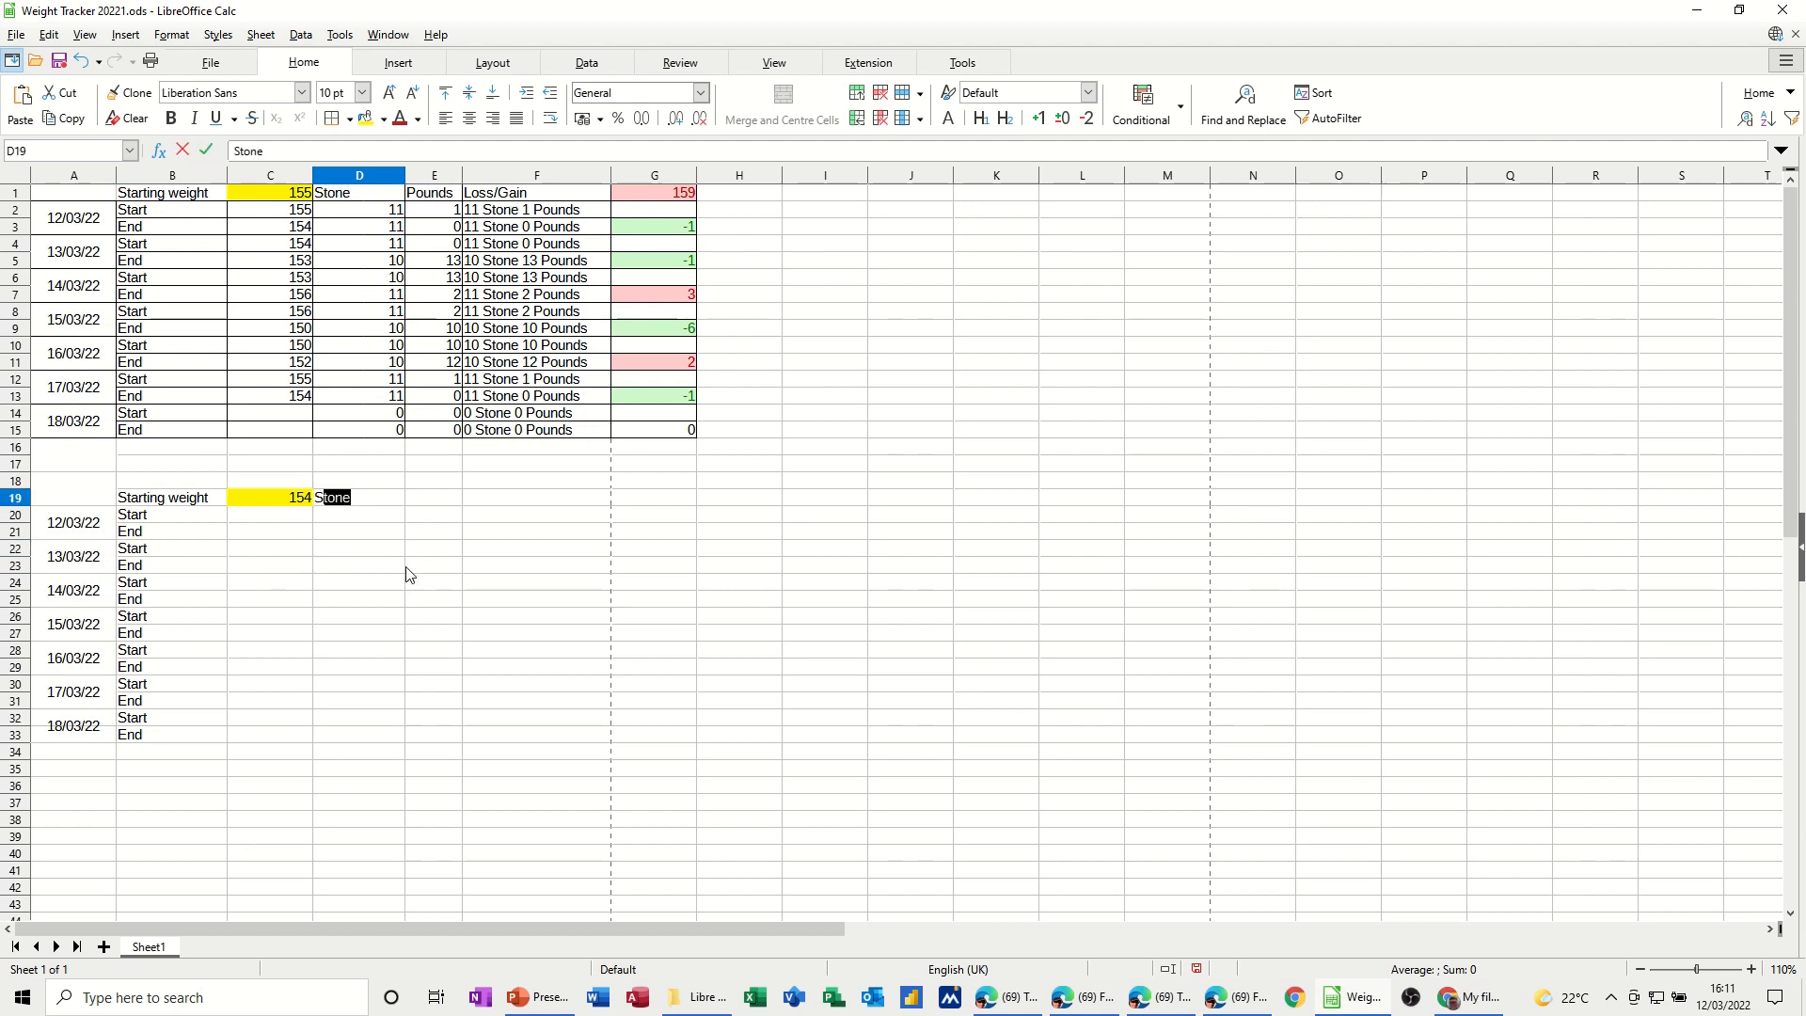
text(tones)
key(Tab)
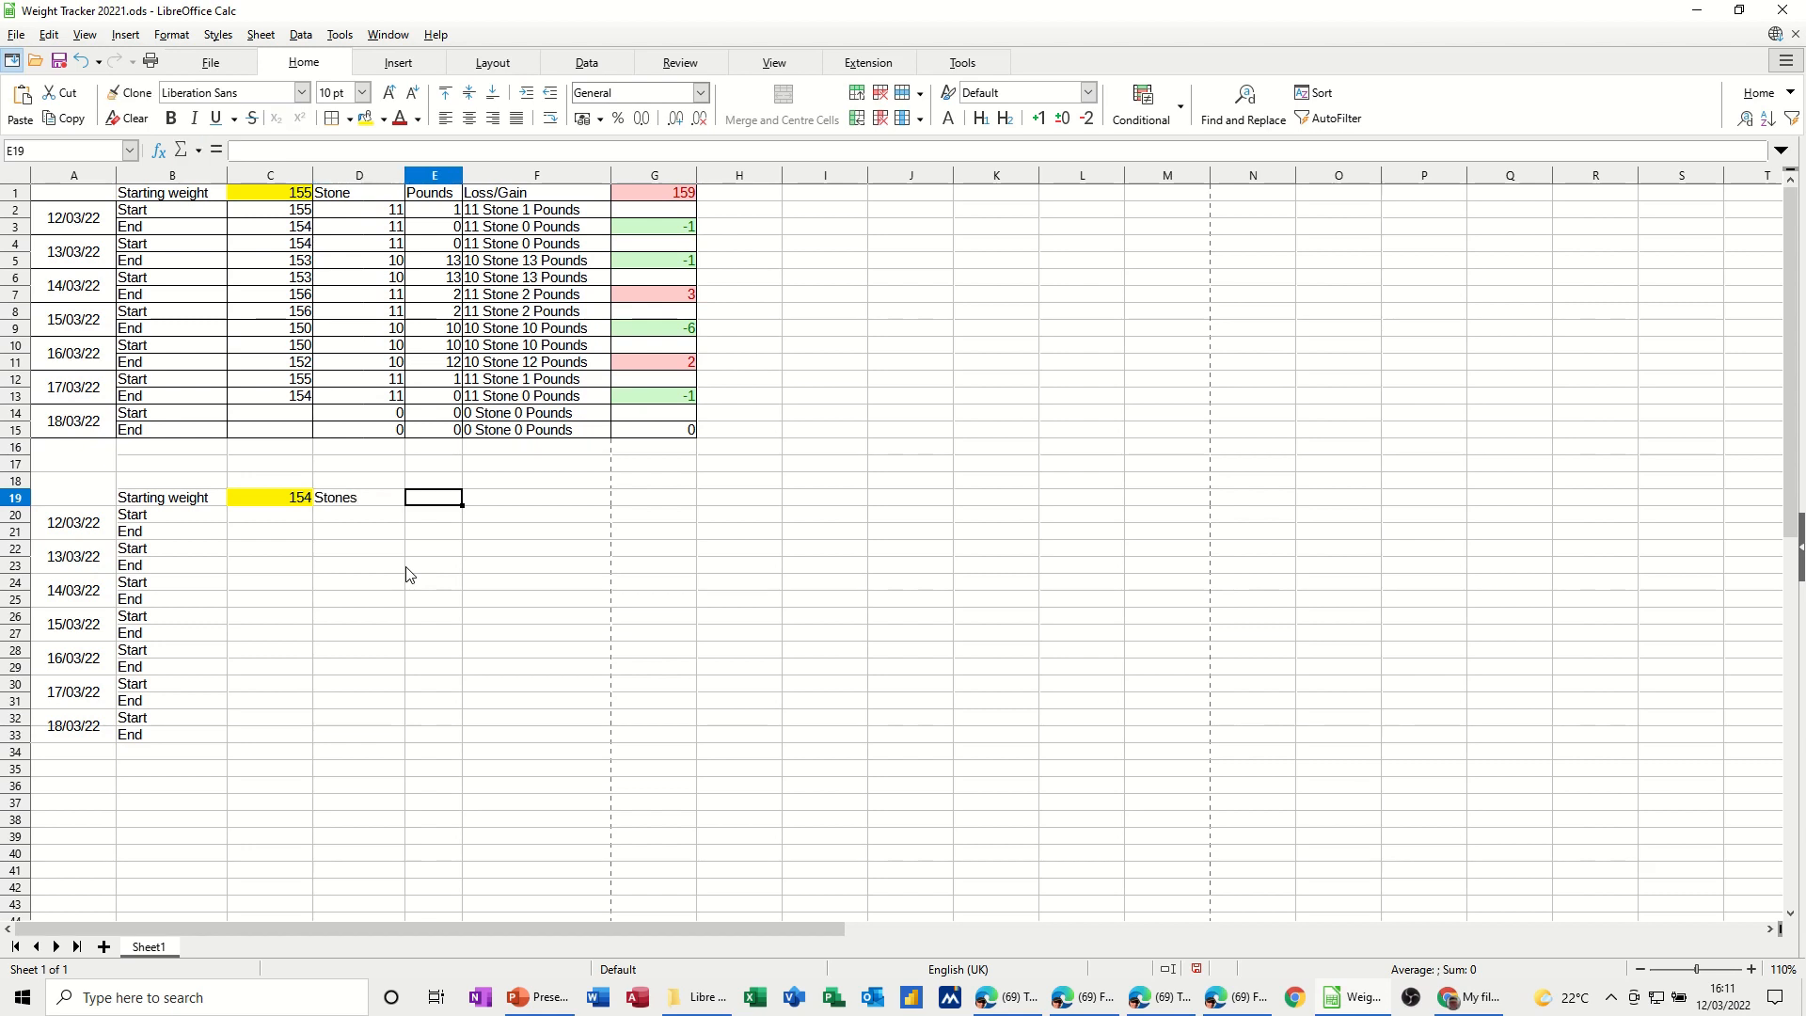
text(Pounds)
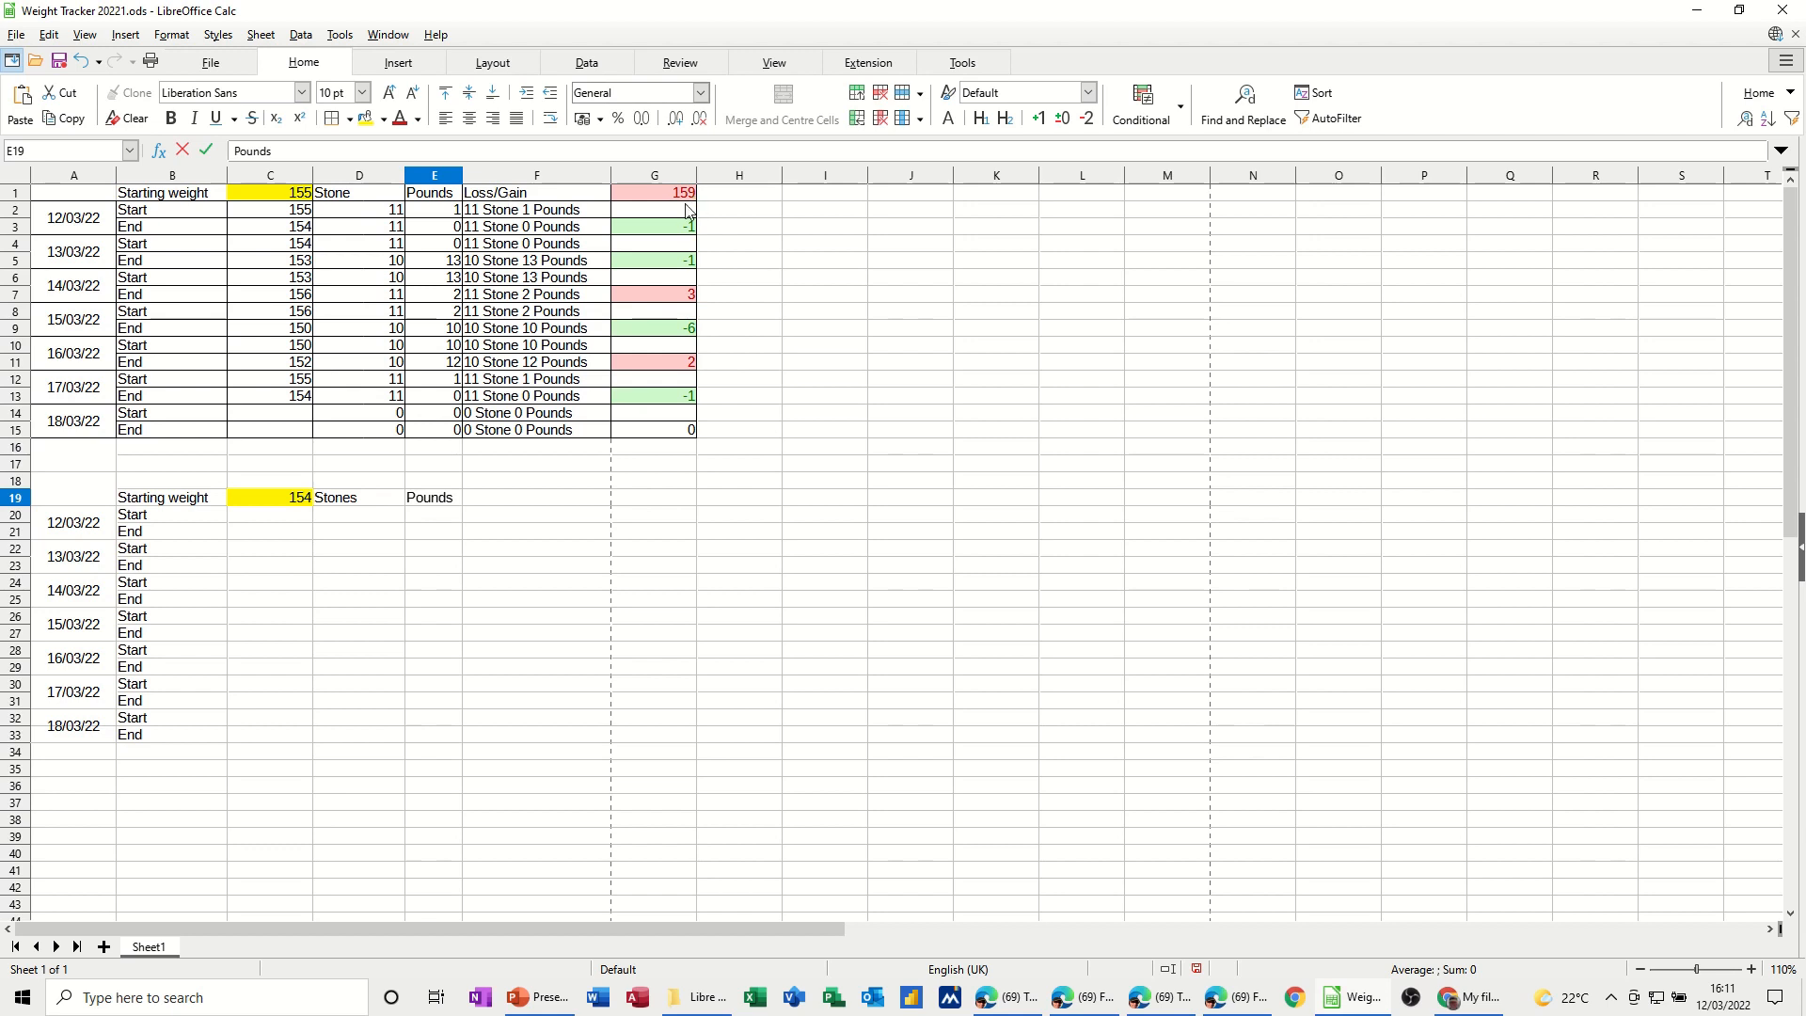
key(Tab)
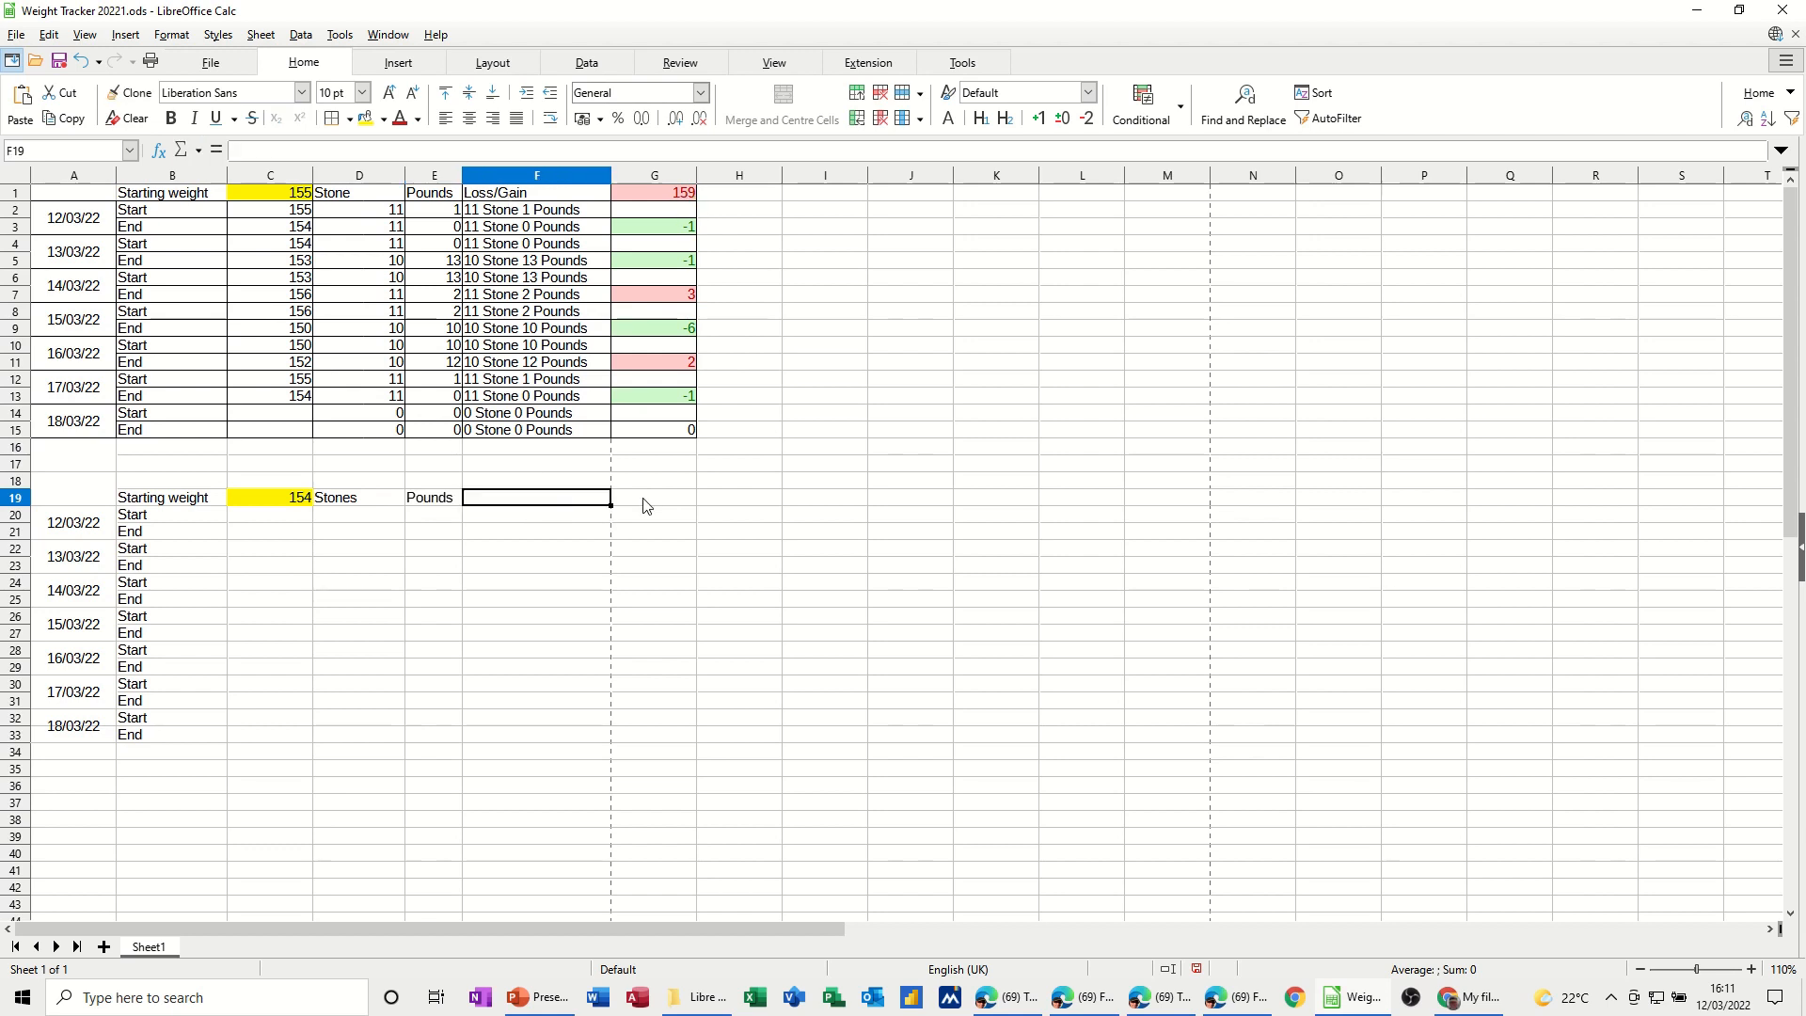
text(Lo)
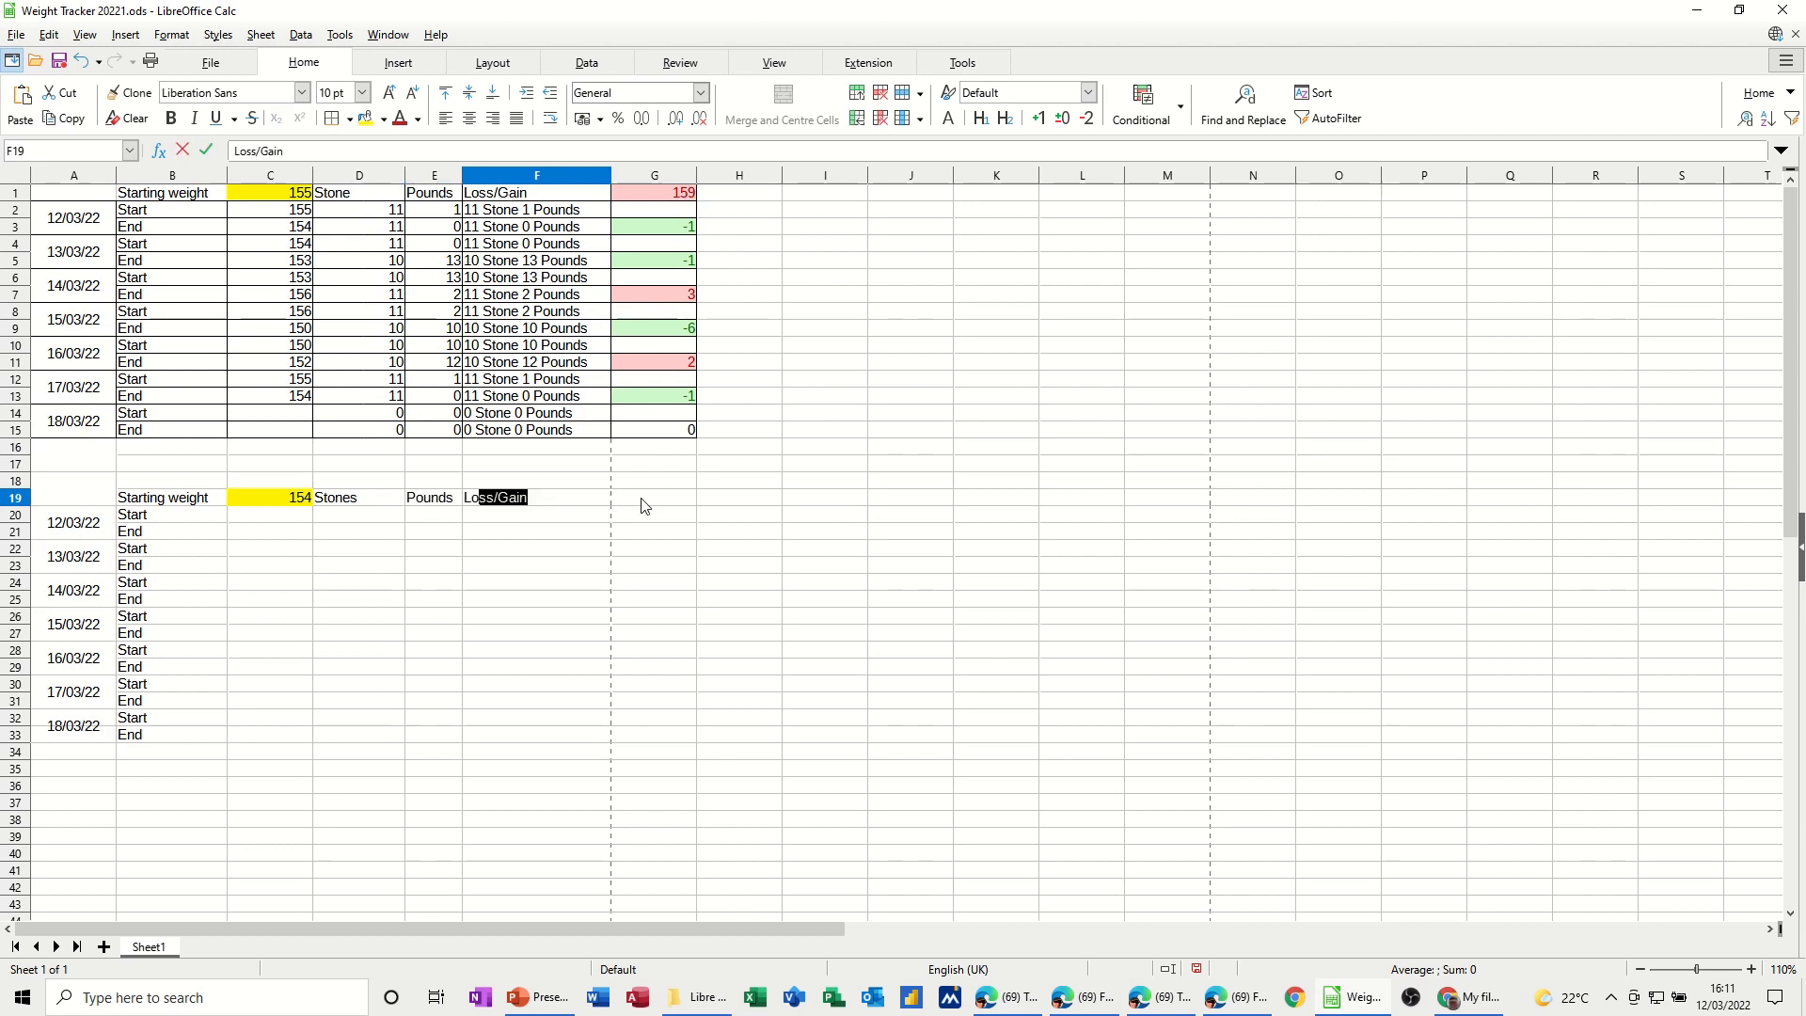
text(ss/)
key(Return)
Step: Select G19 and inspect the running total formula in G1
click(642, 499)
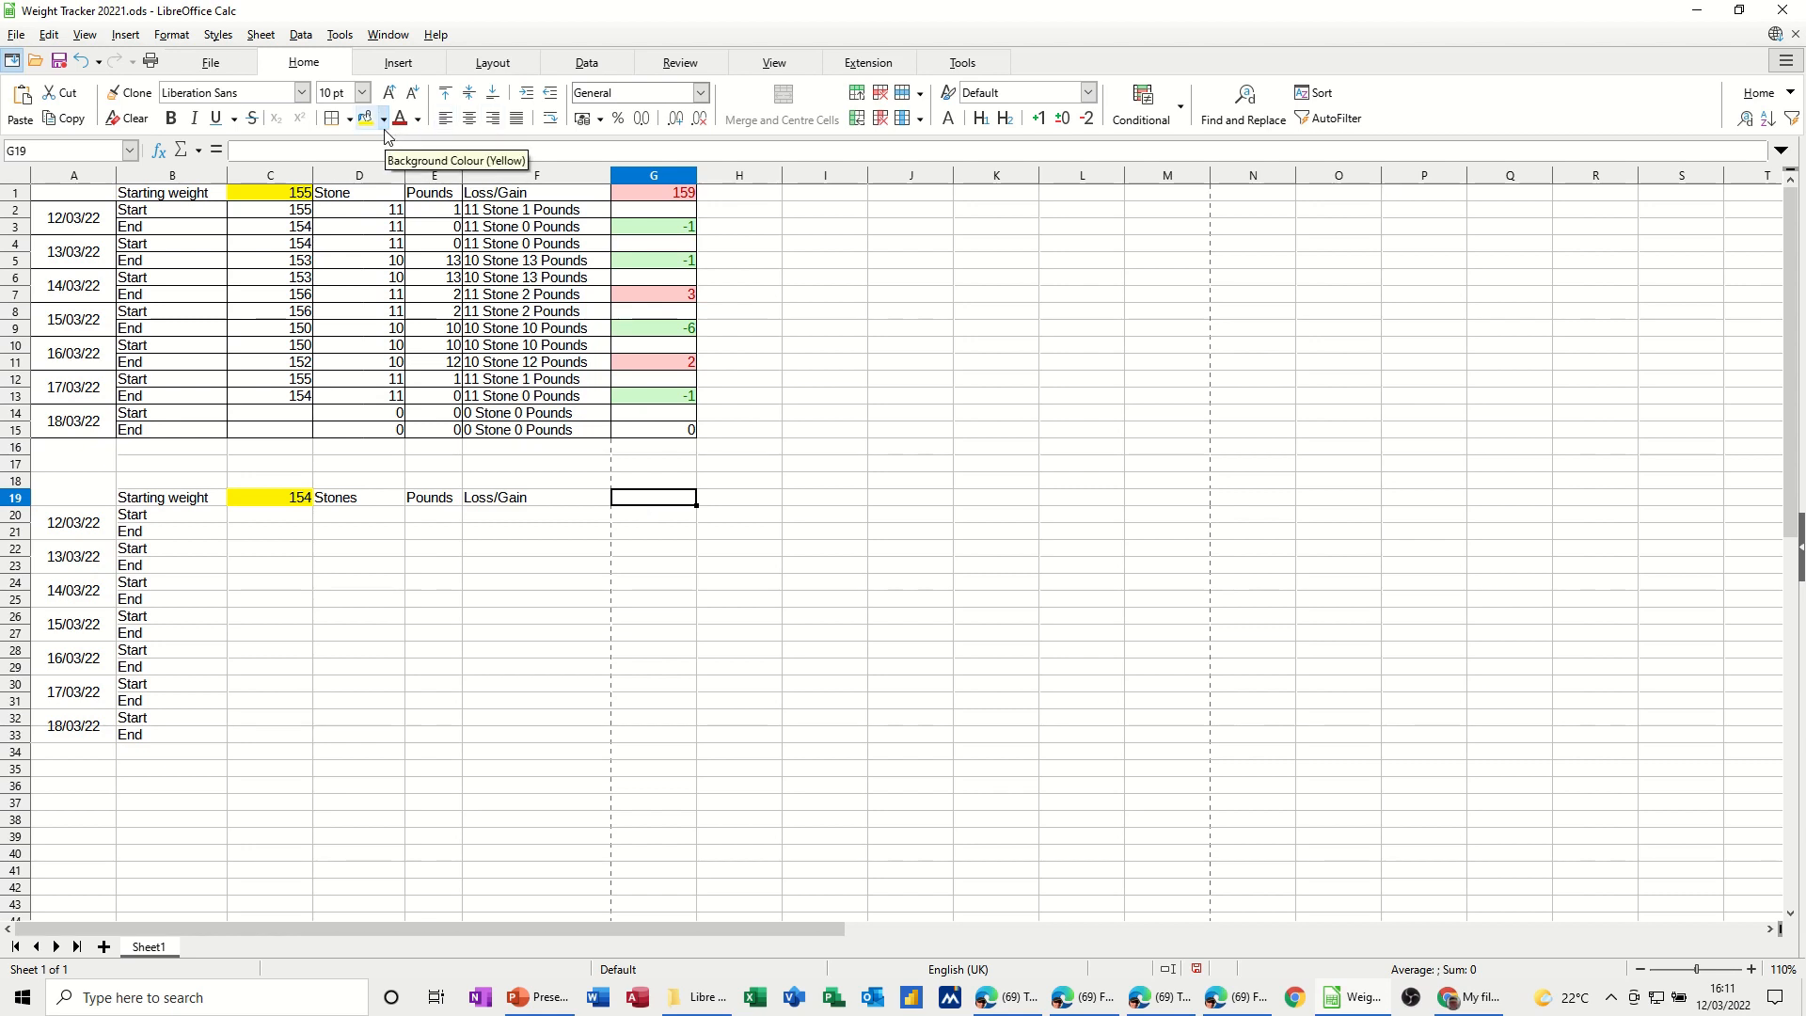
click(672, 194)
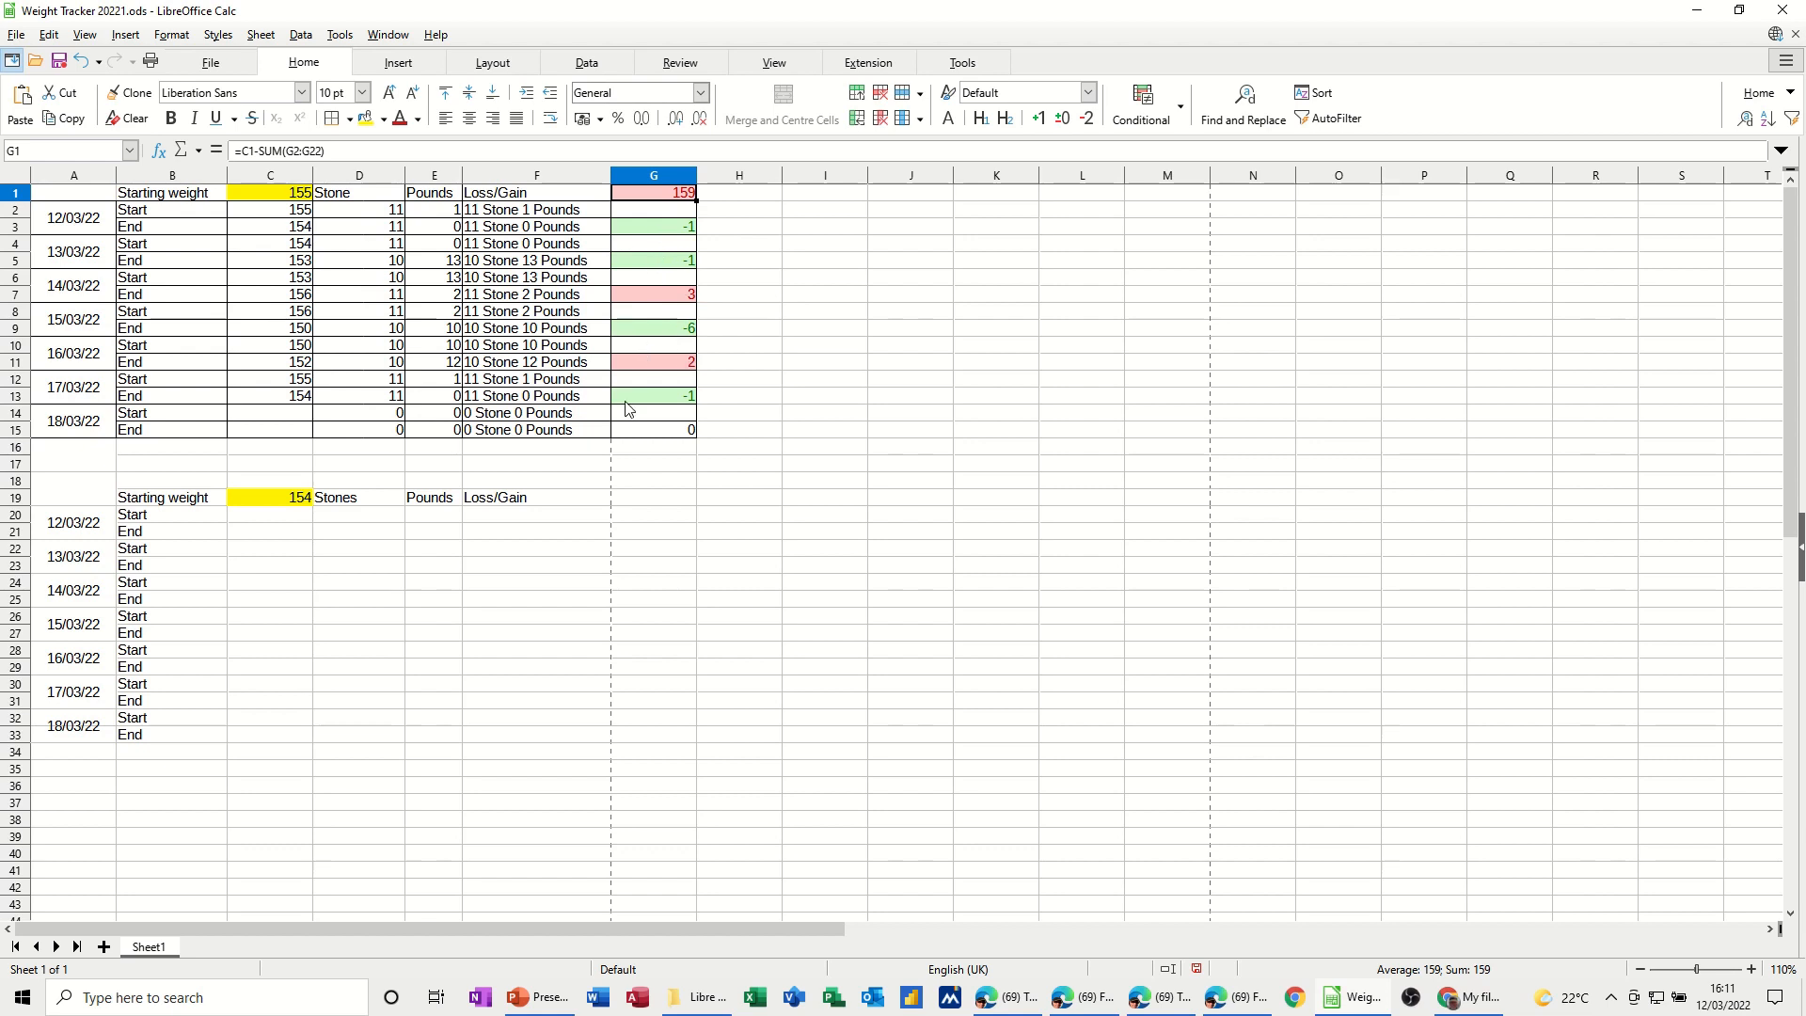
Step: Enter 154 and 155 as the 12/03/22 Start and End weights in C20 and C21
click(650, 501)
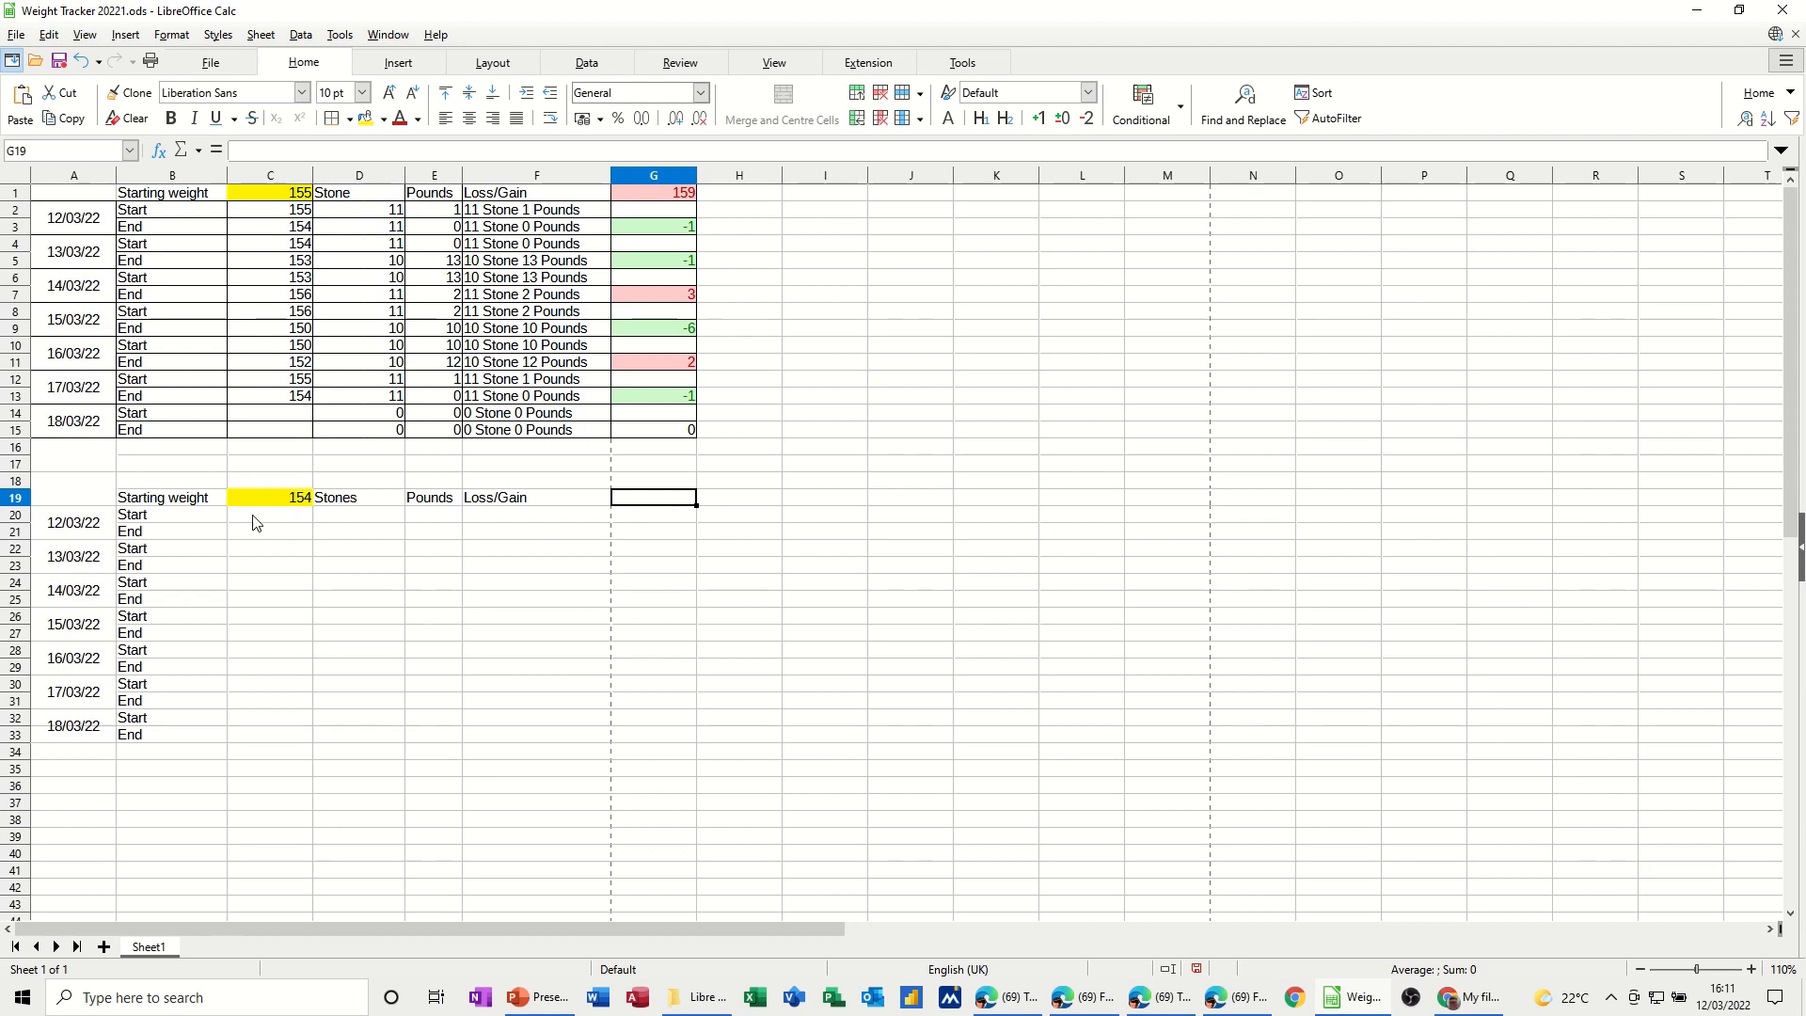
click(261, 519)
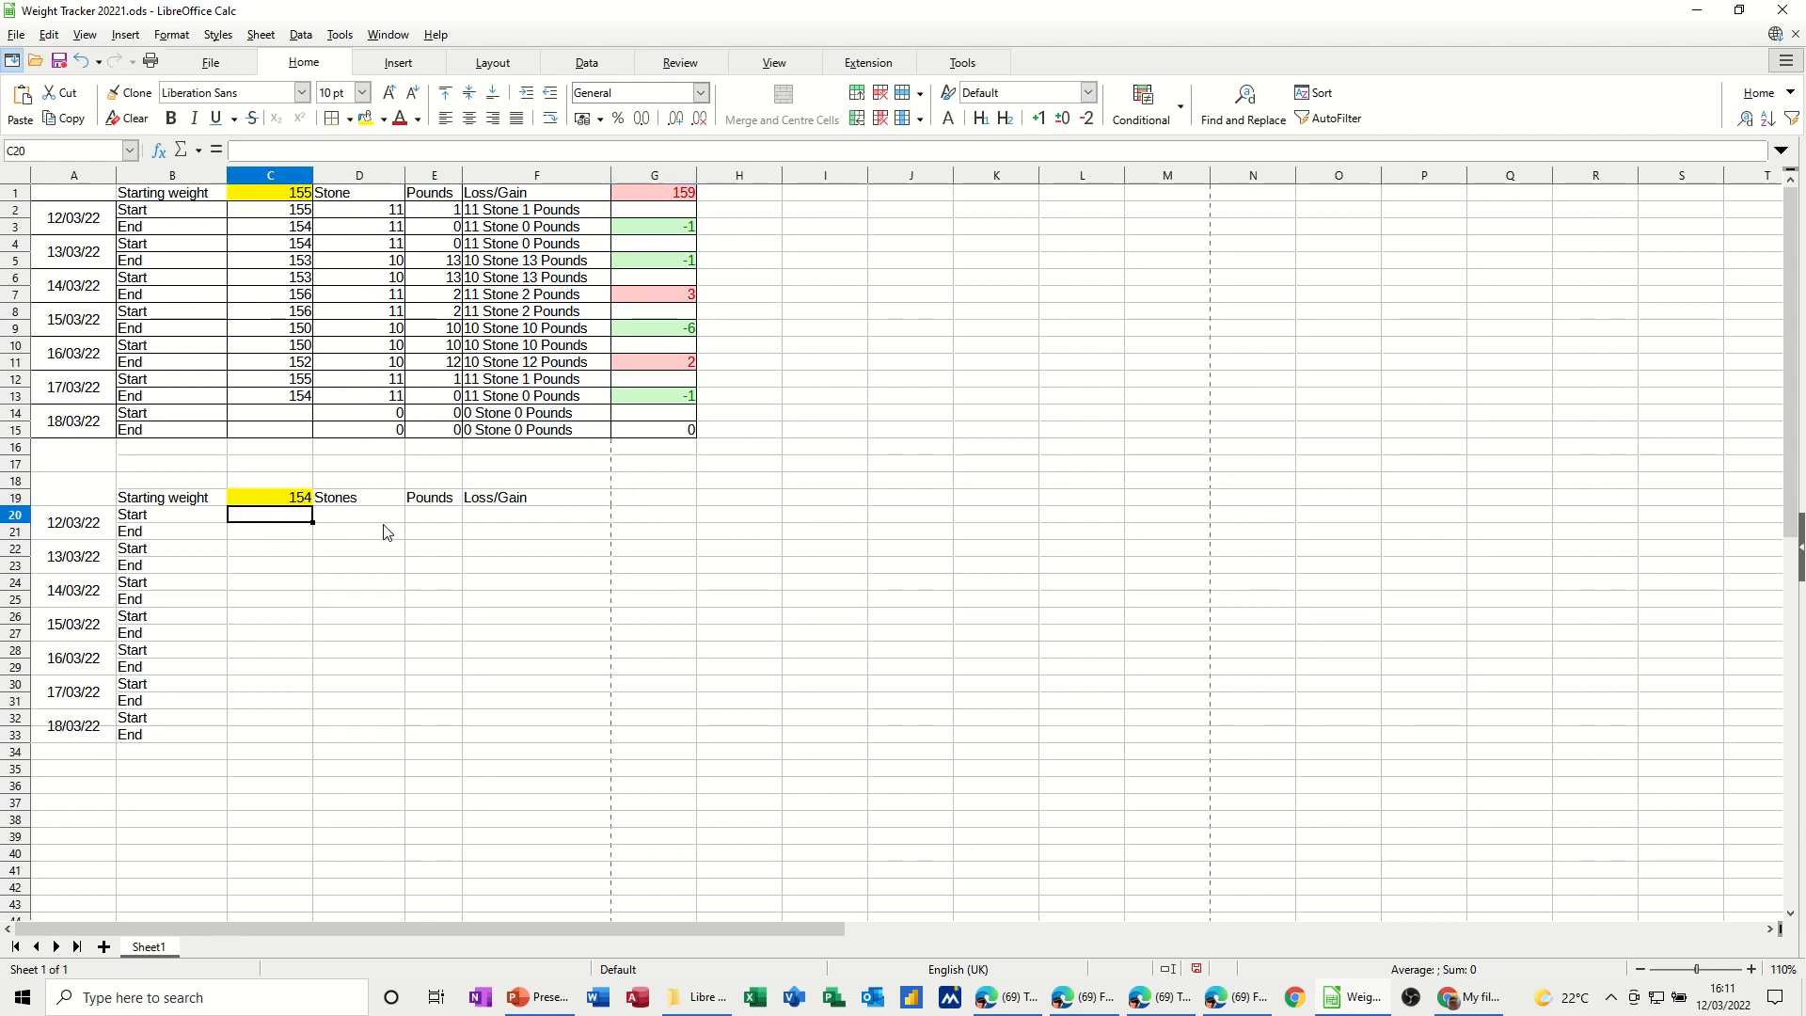
text(154)
key(Return)
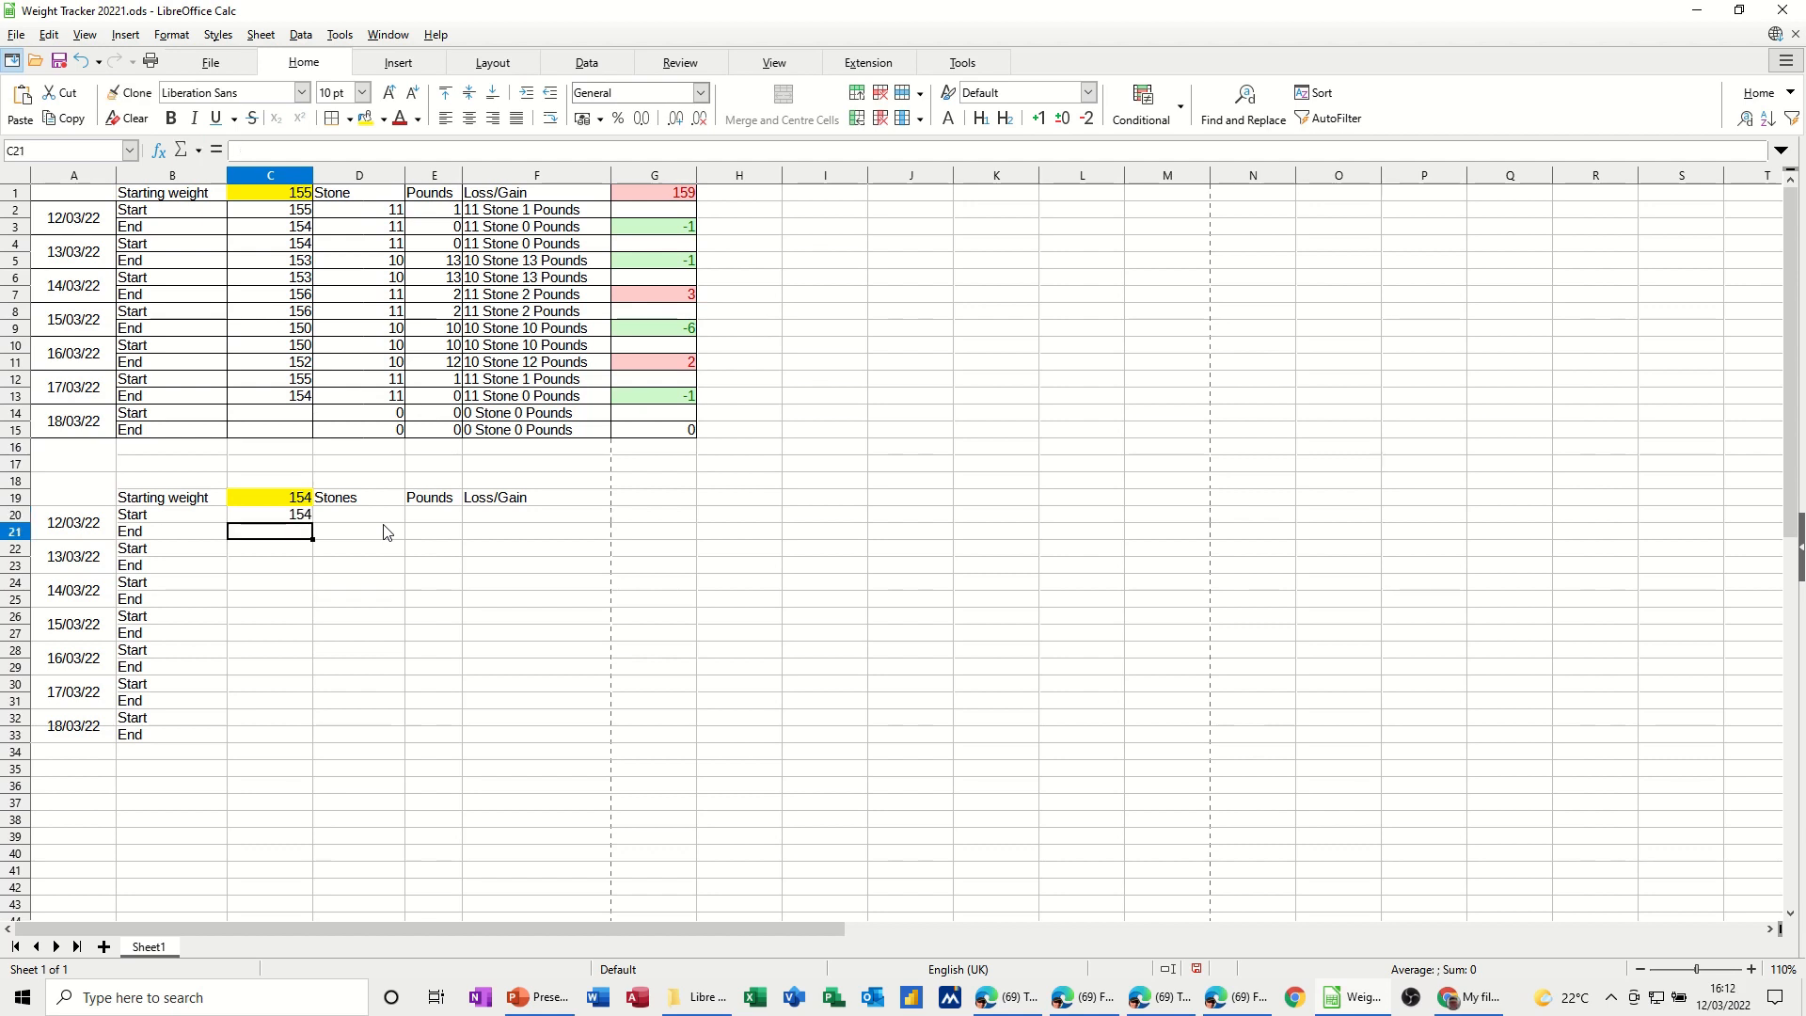
text(155)
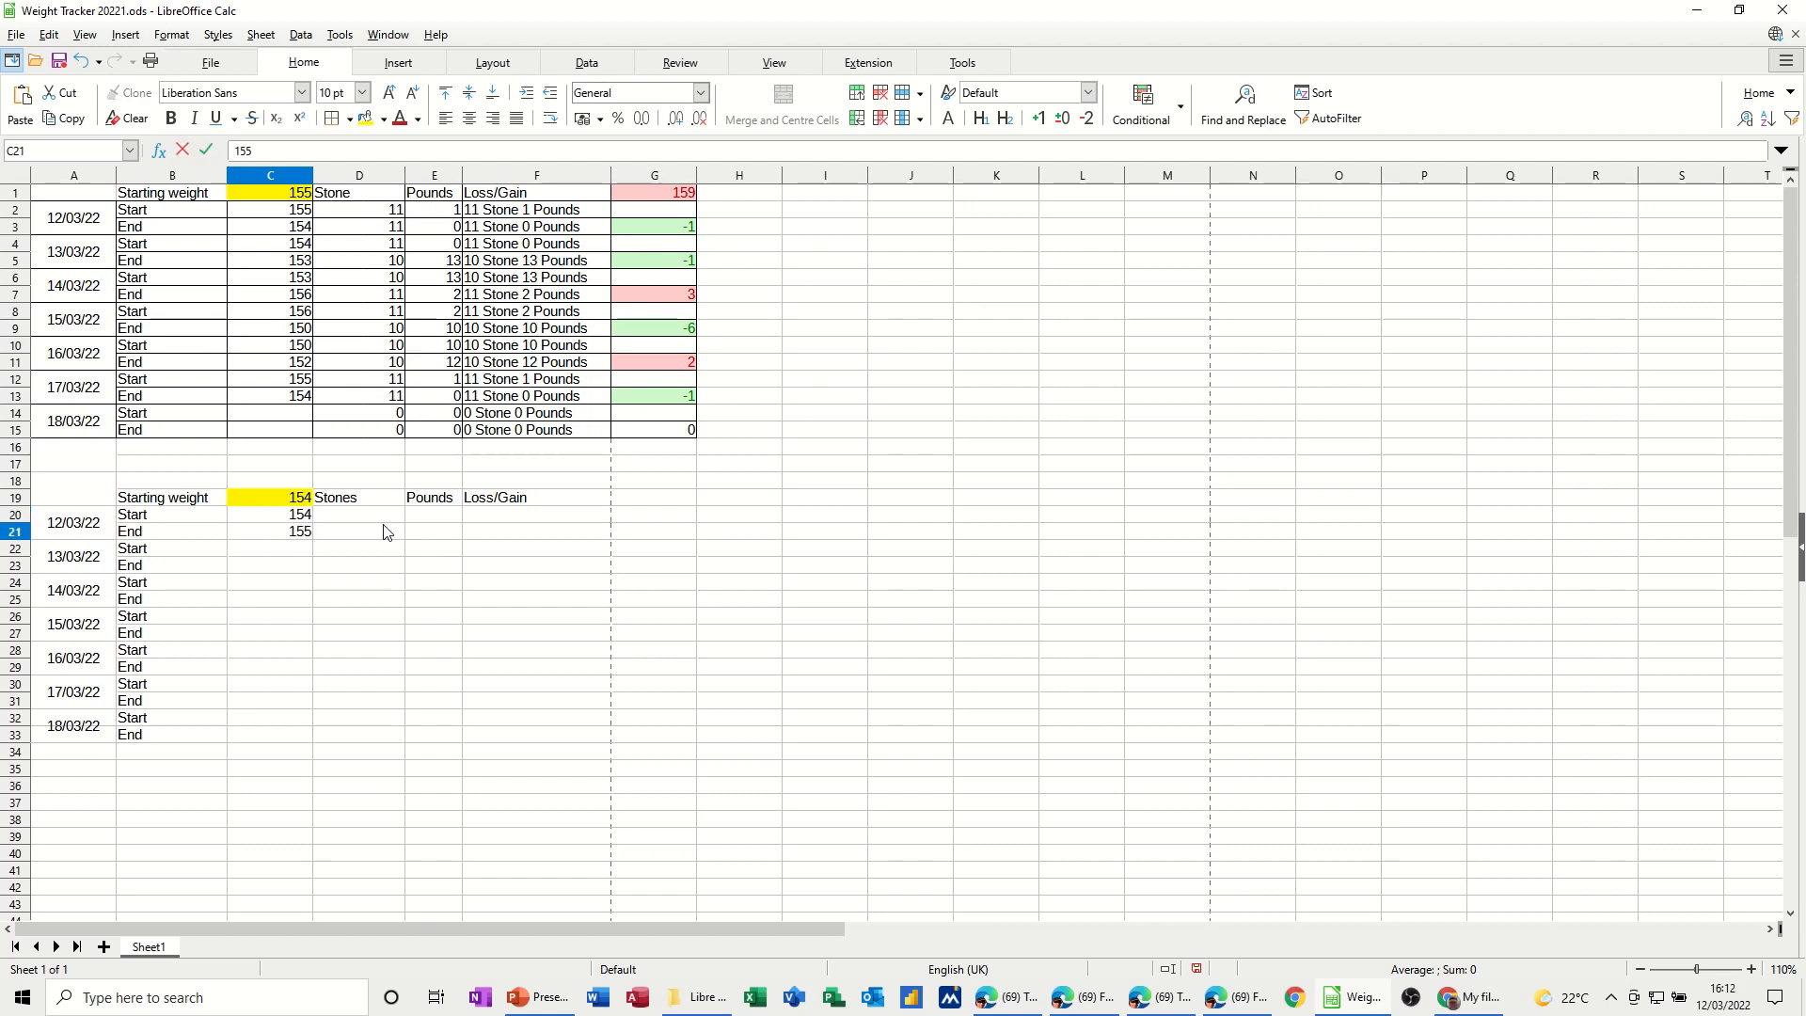
key(Tab)
click(370, 519)
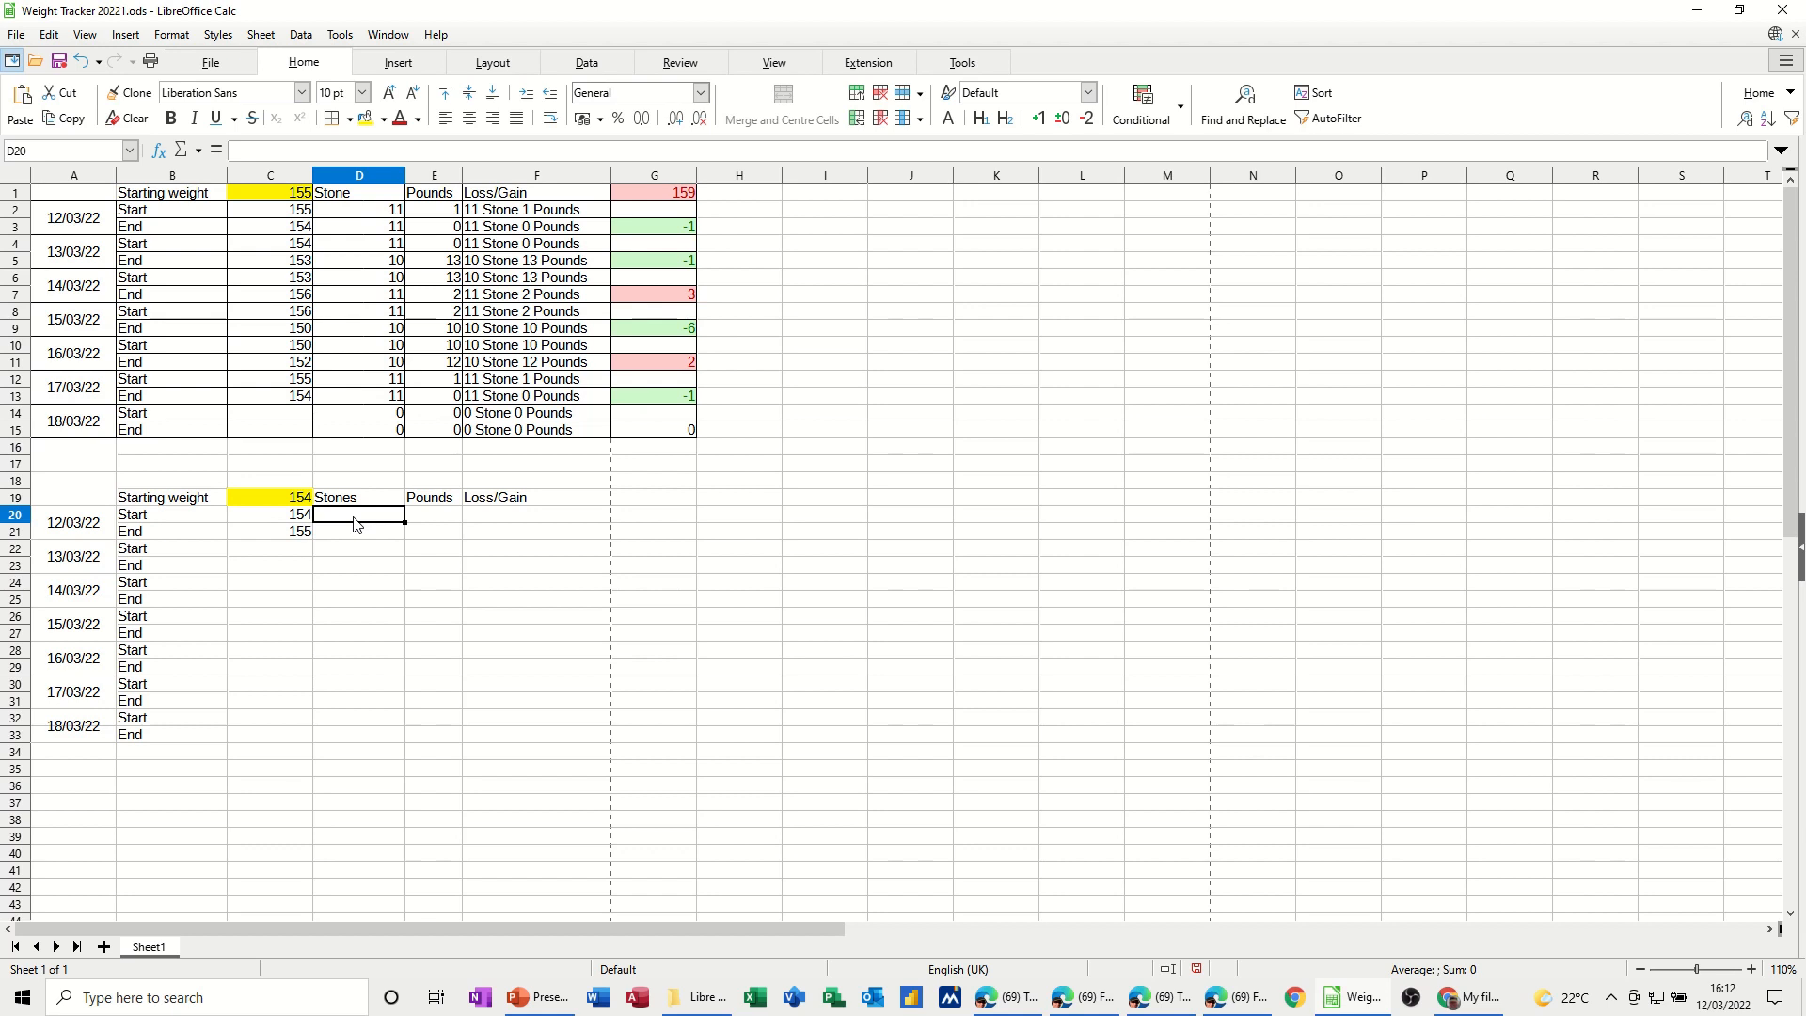
text(=ro)
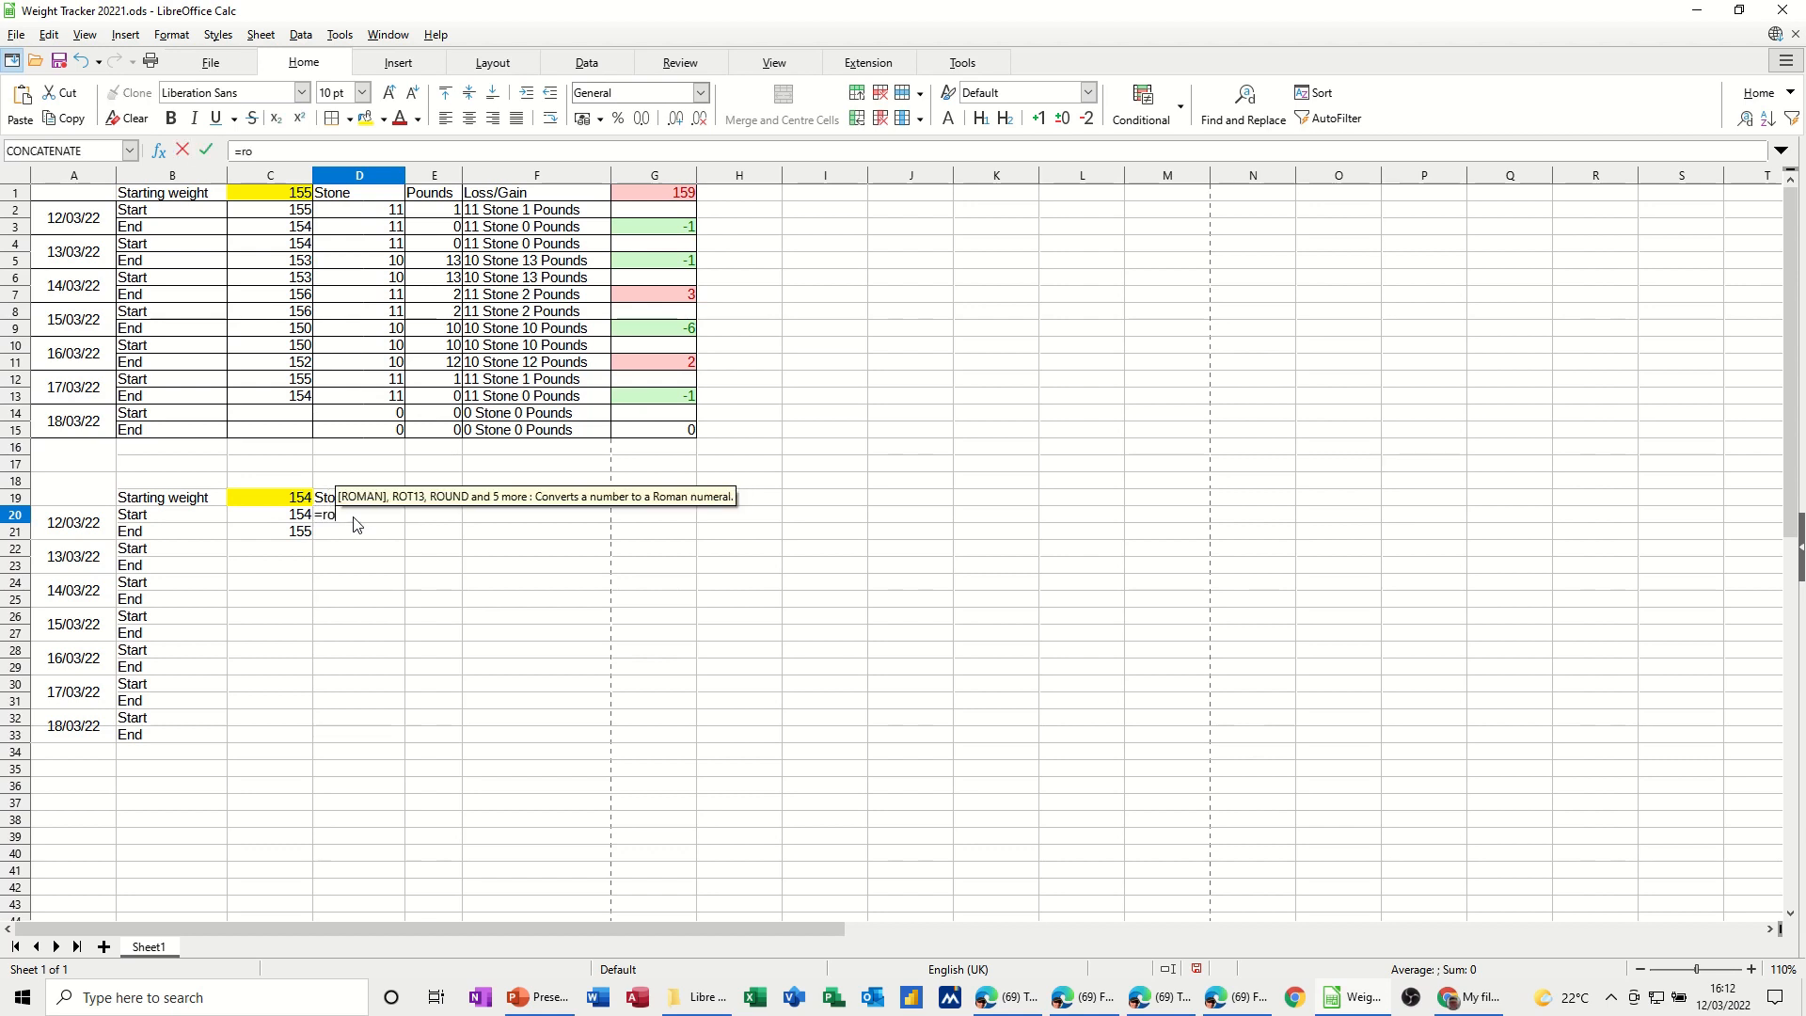
text(unddown()
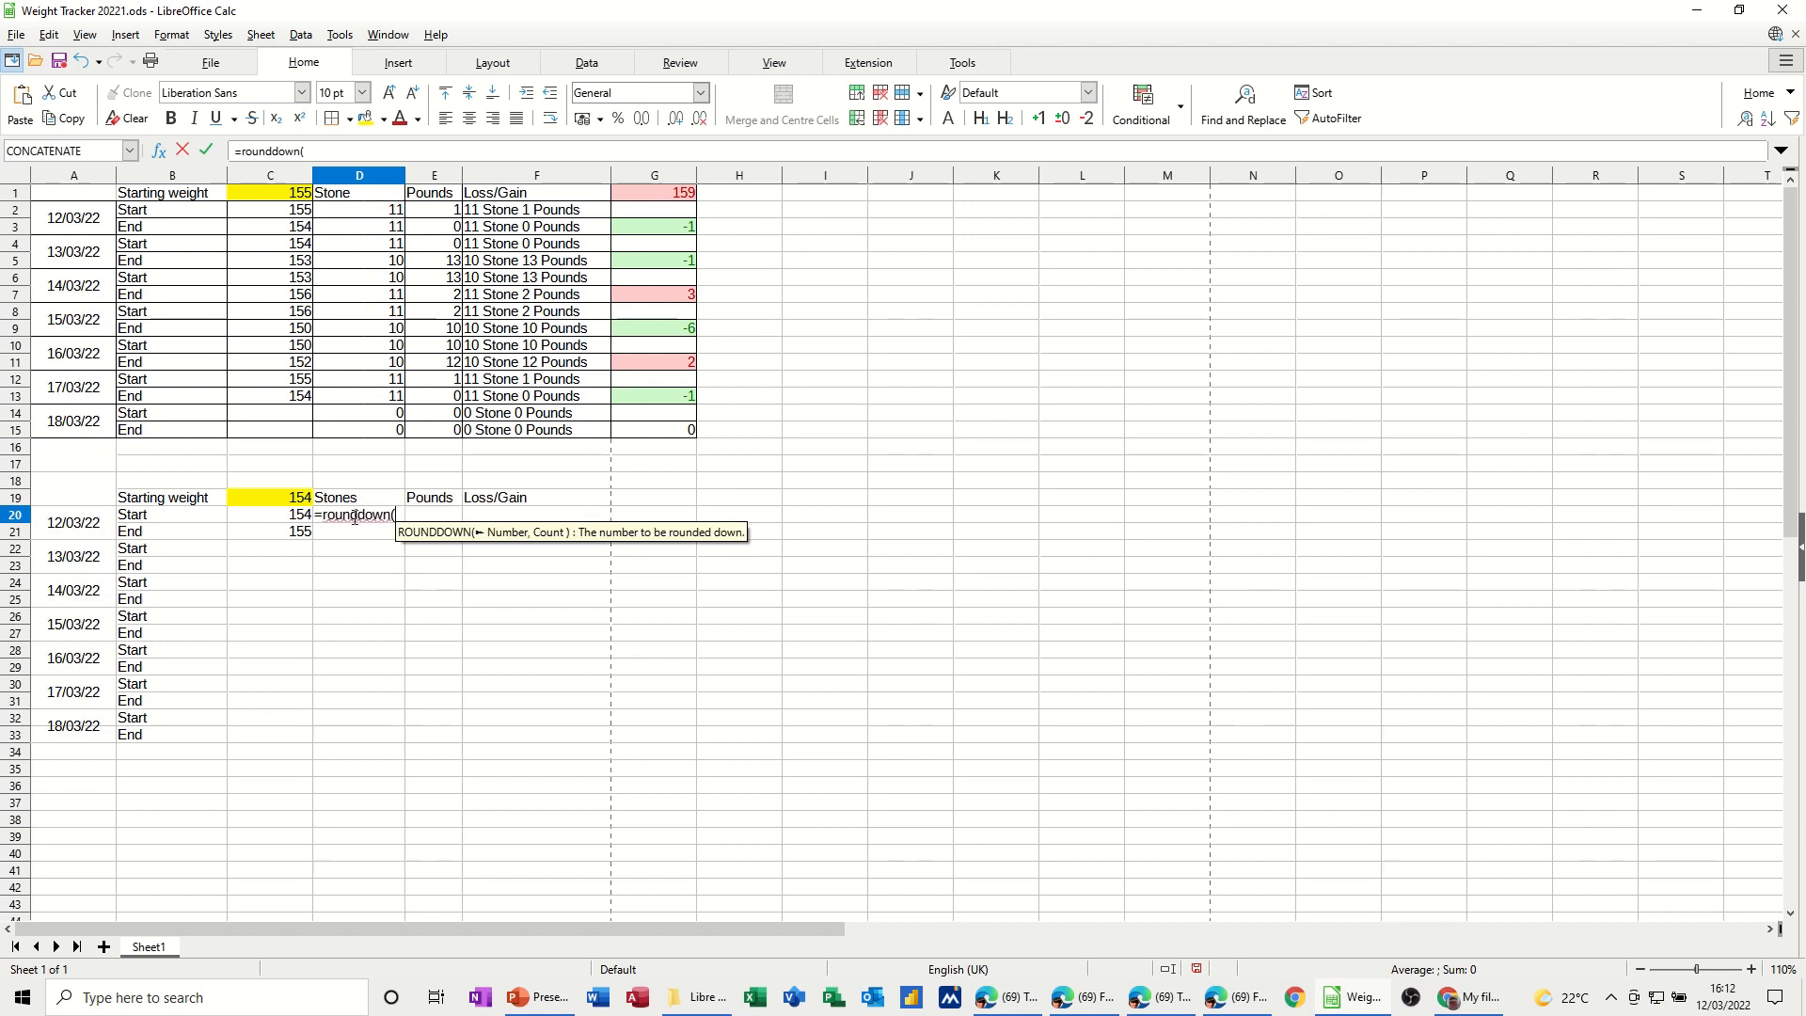
Step: Enter =rounddown(C20/14) in D20 to give 11 stones for the start weight
click(292, 517)
text(/14)
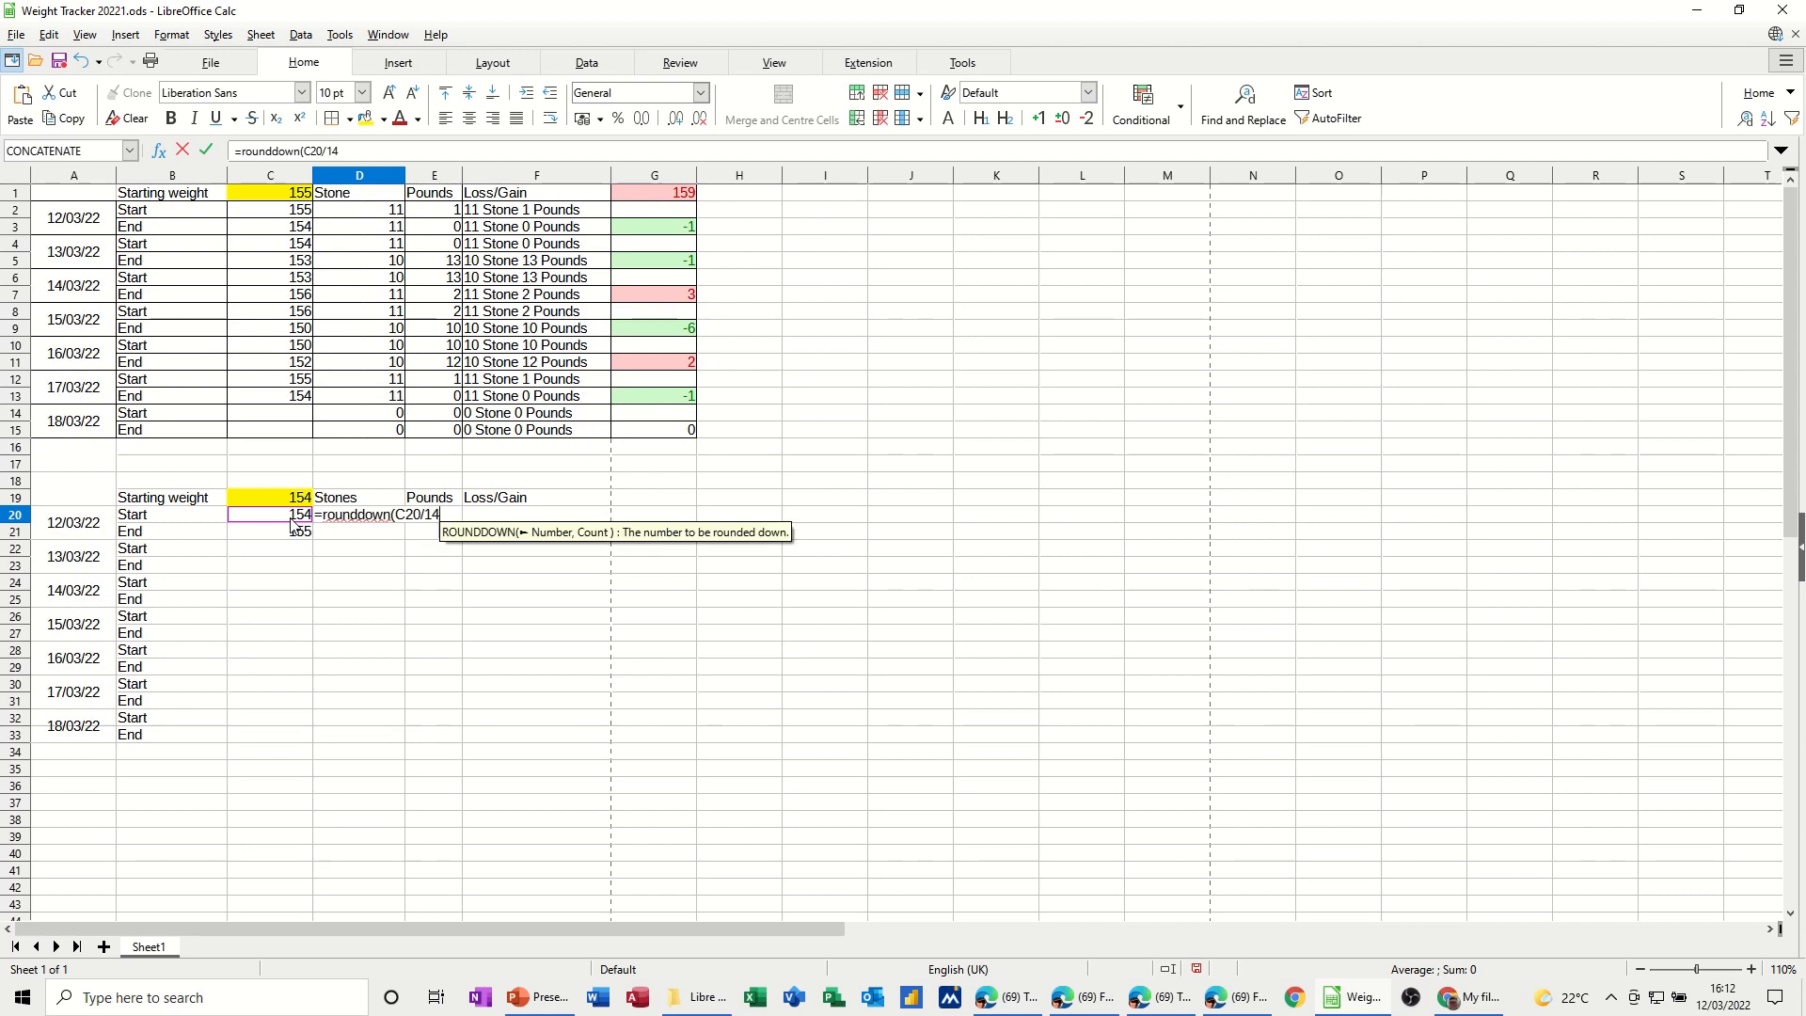
text())
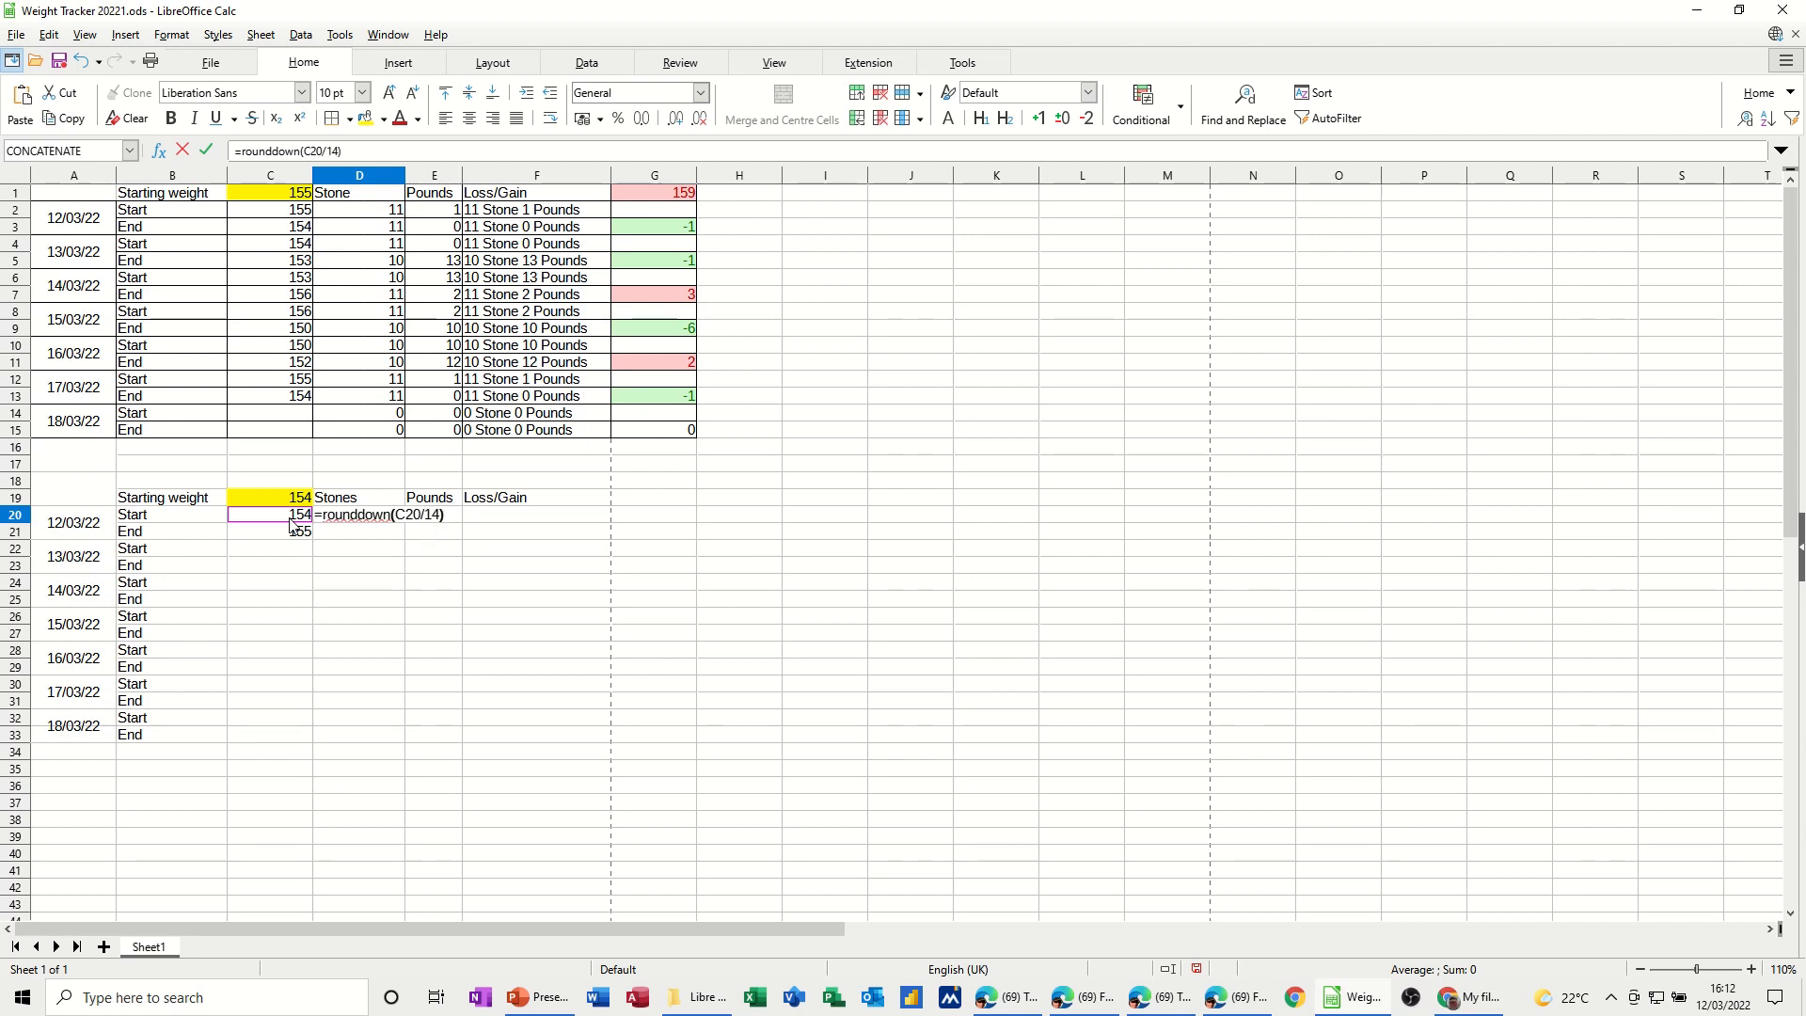
click(206, 149)
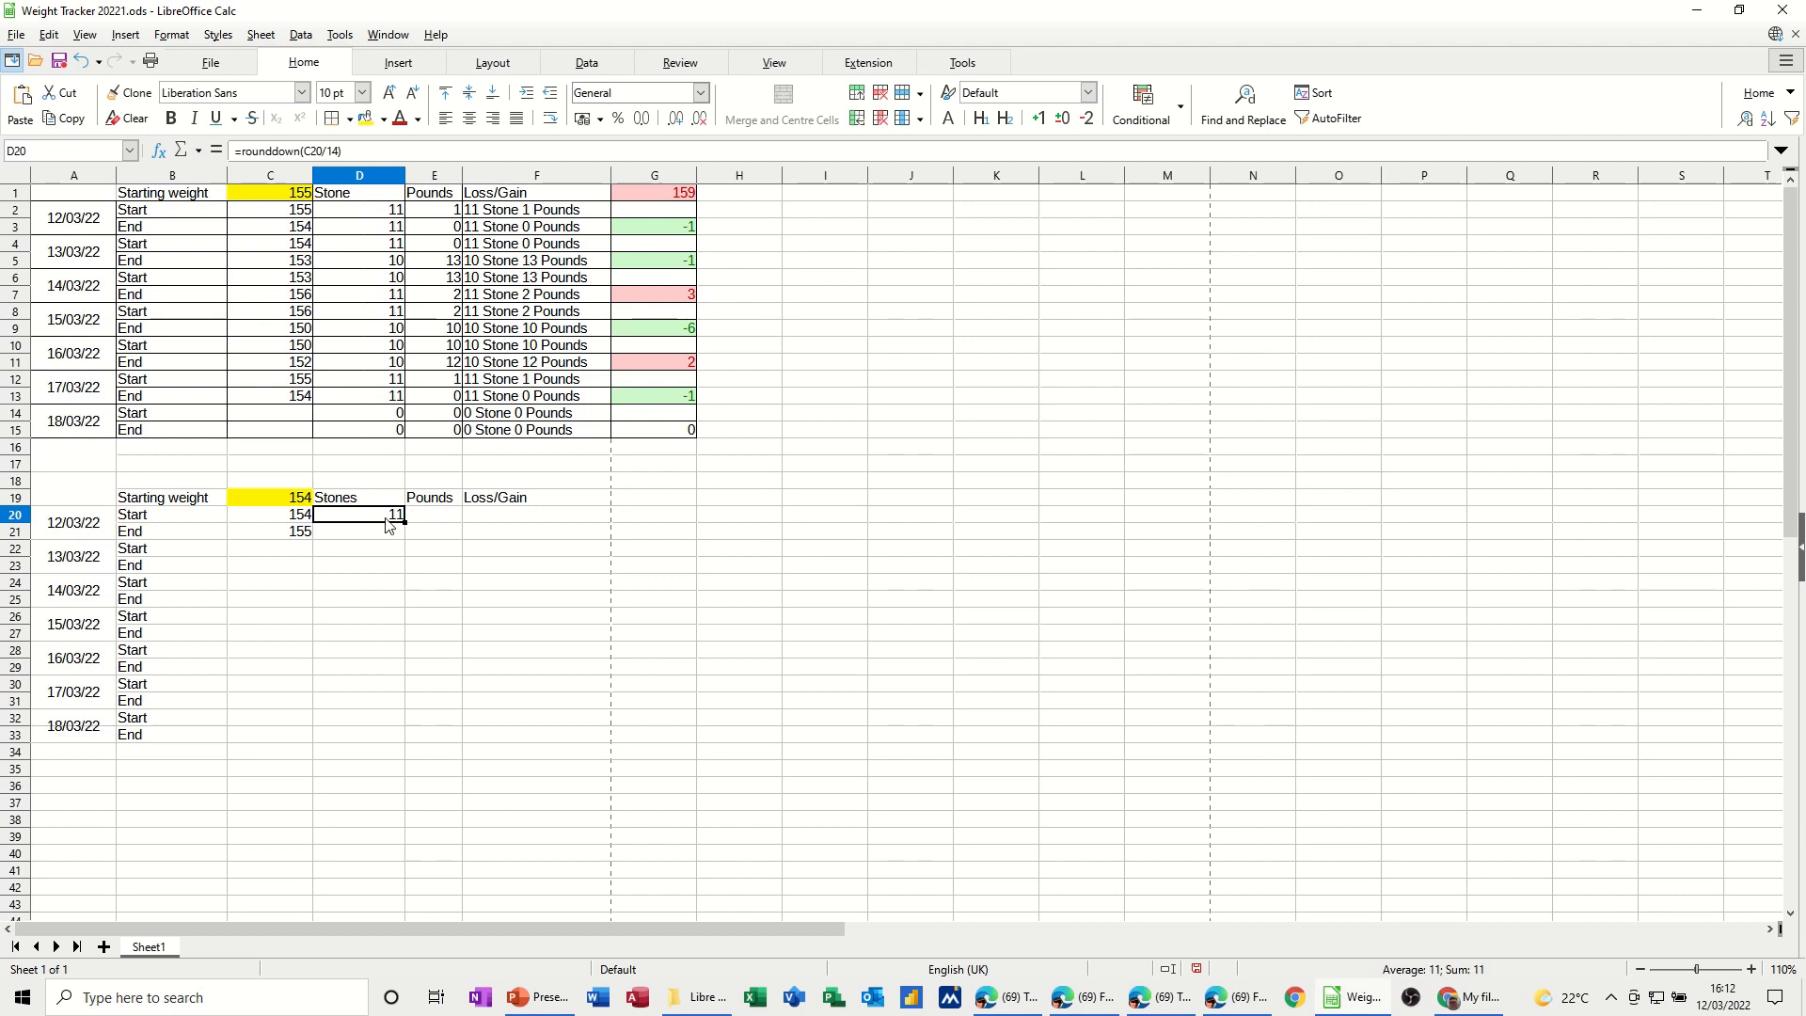
click(429, 518)
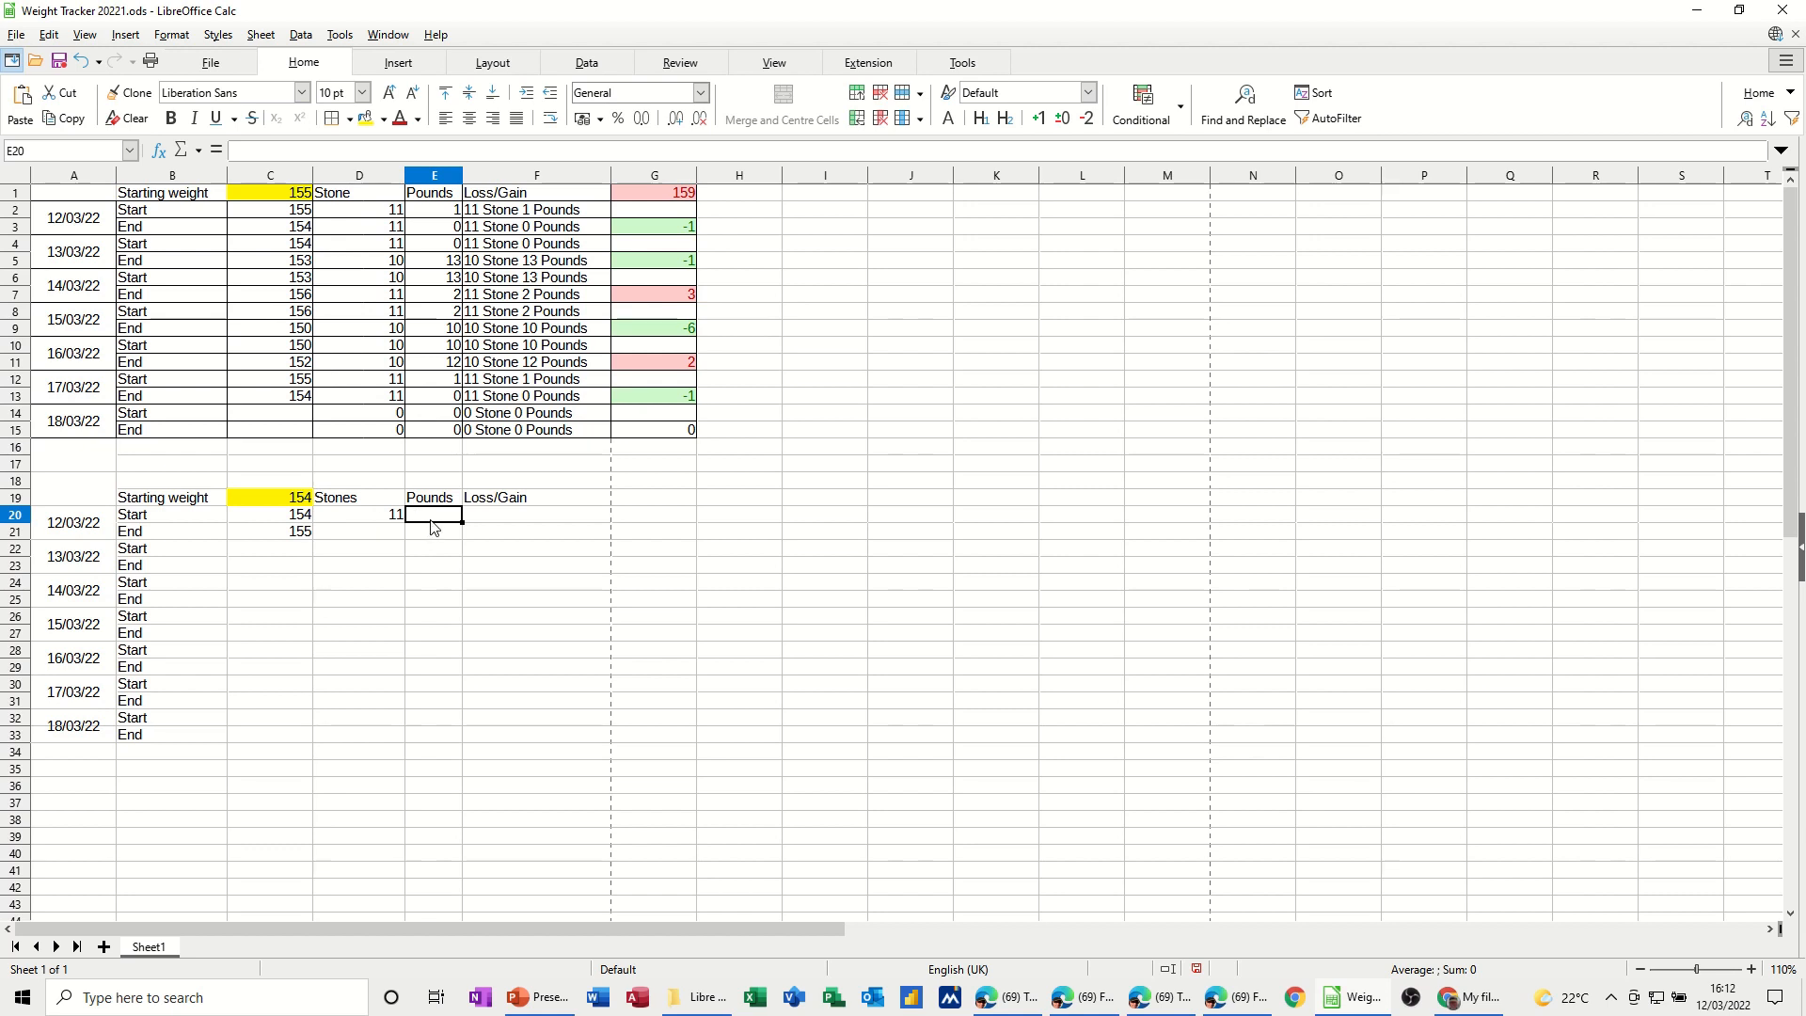
text(=mod)
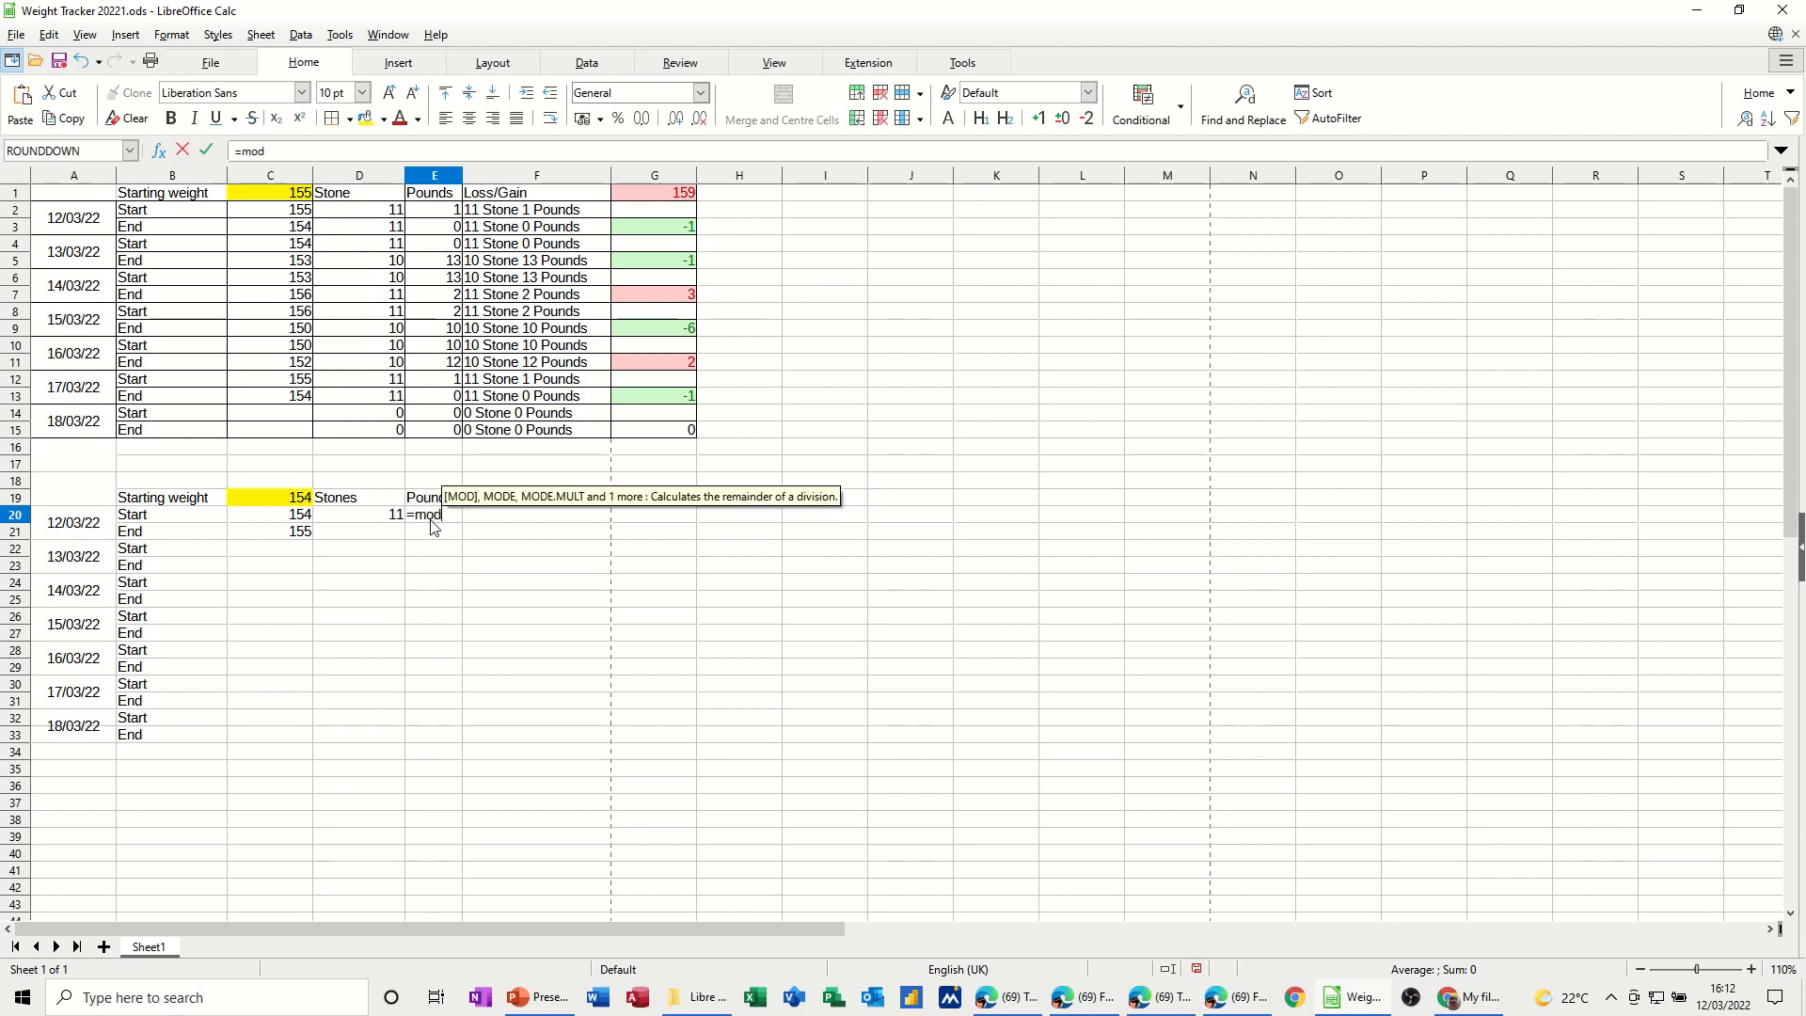
text(()
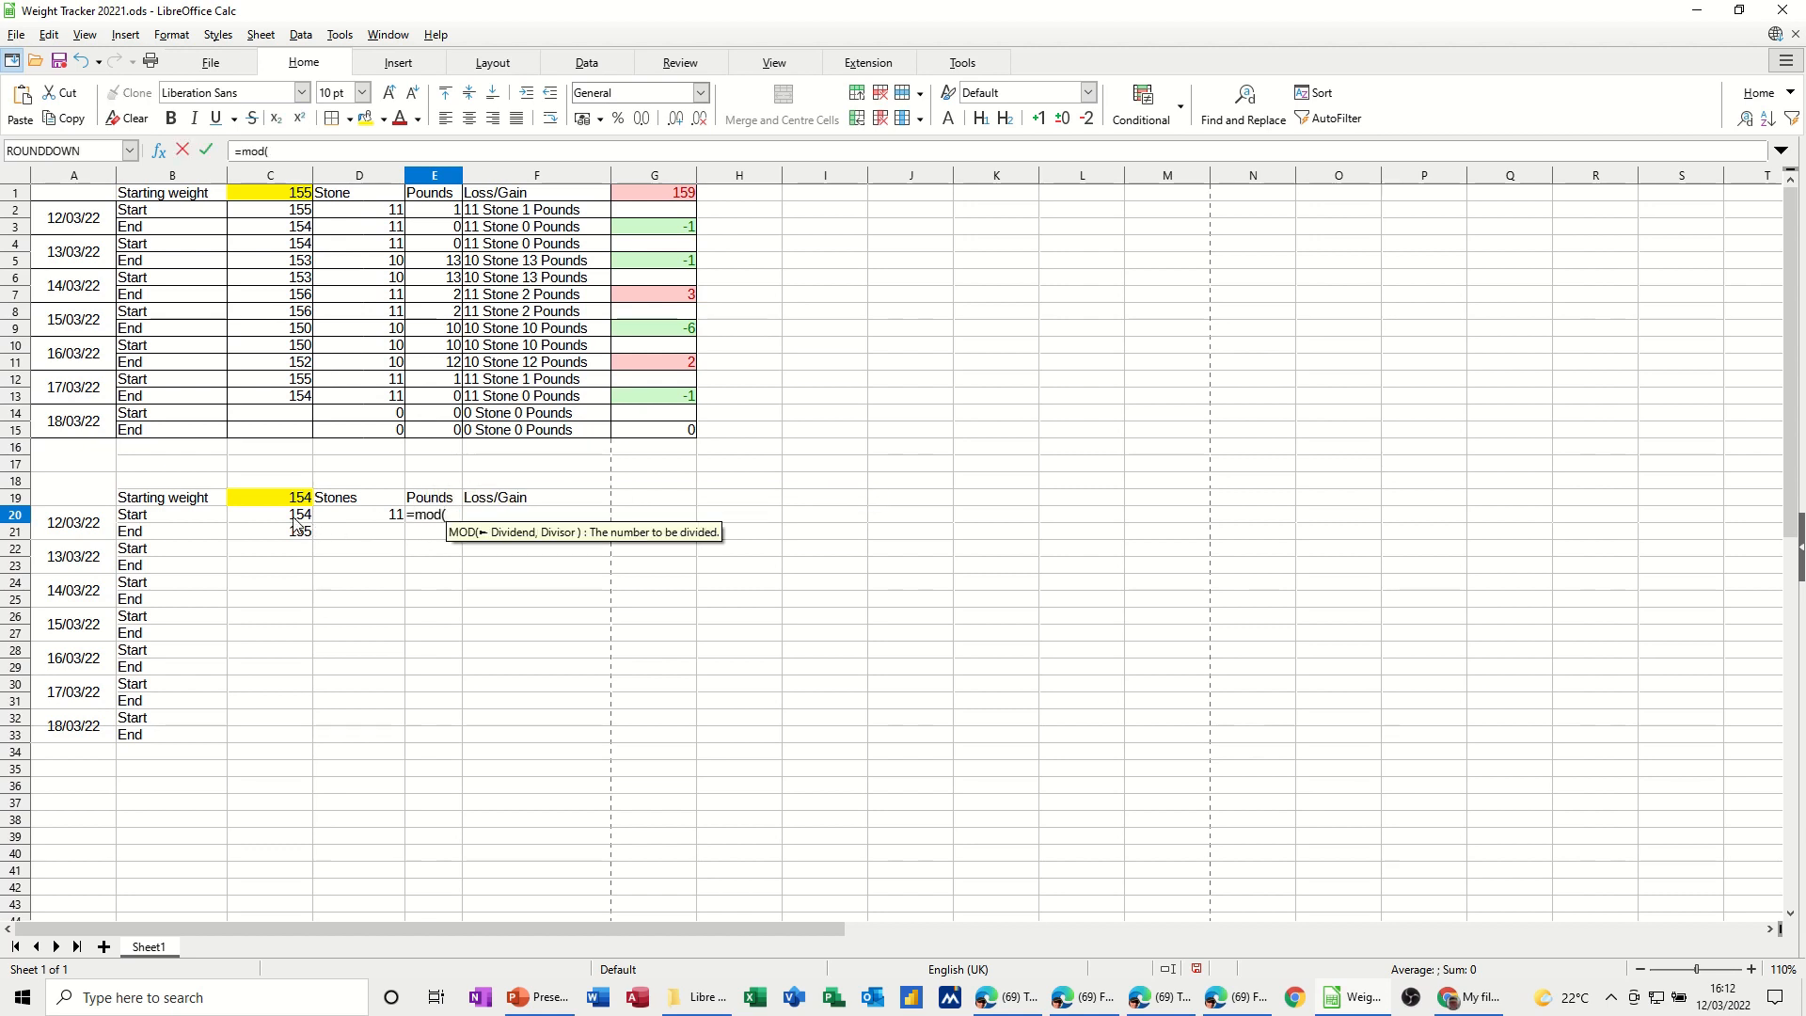
Step: Enter the leftover-pounds formula =MOD(C20,14) in E20
click(296, 520)
text(,)
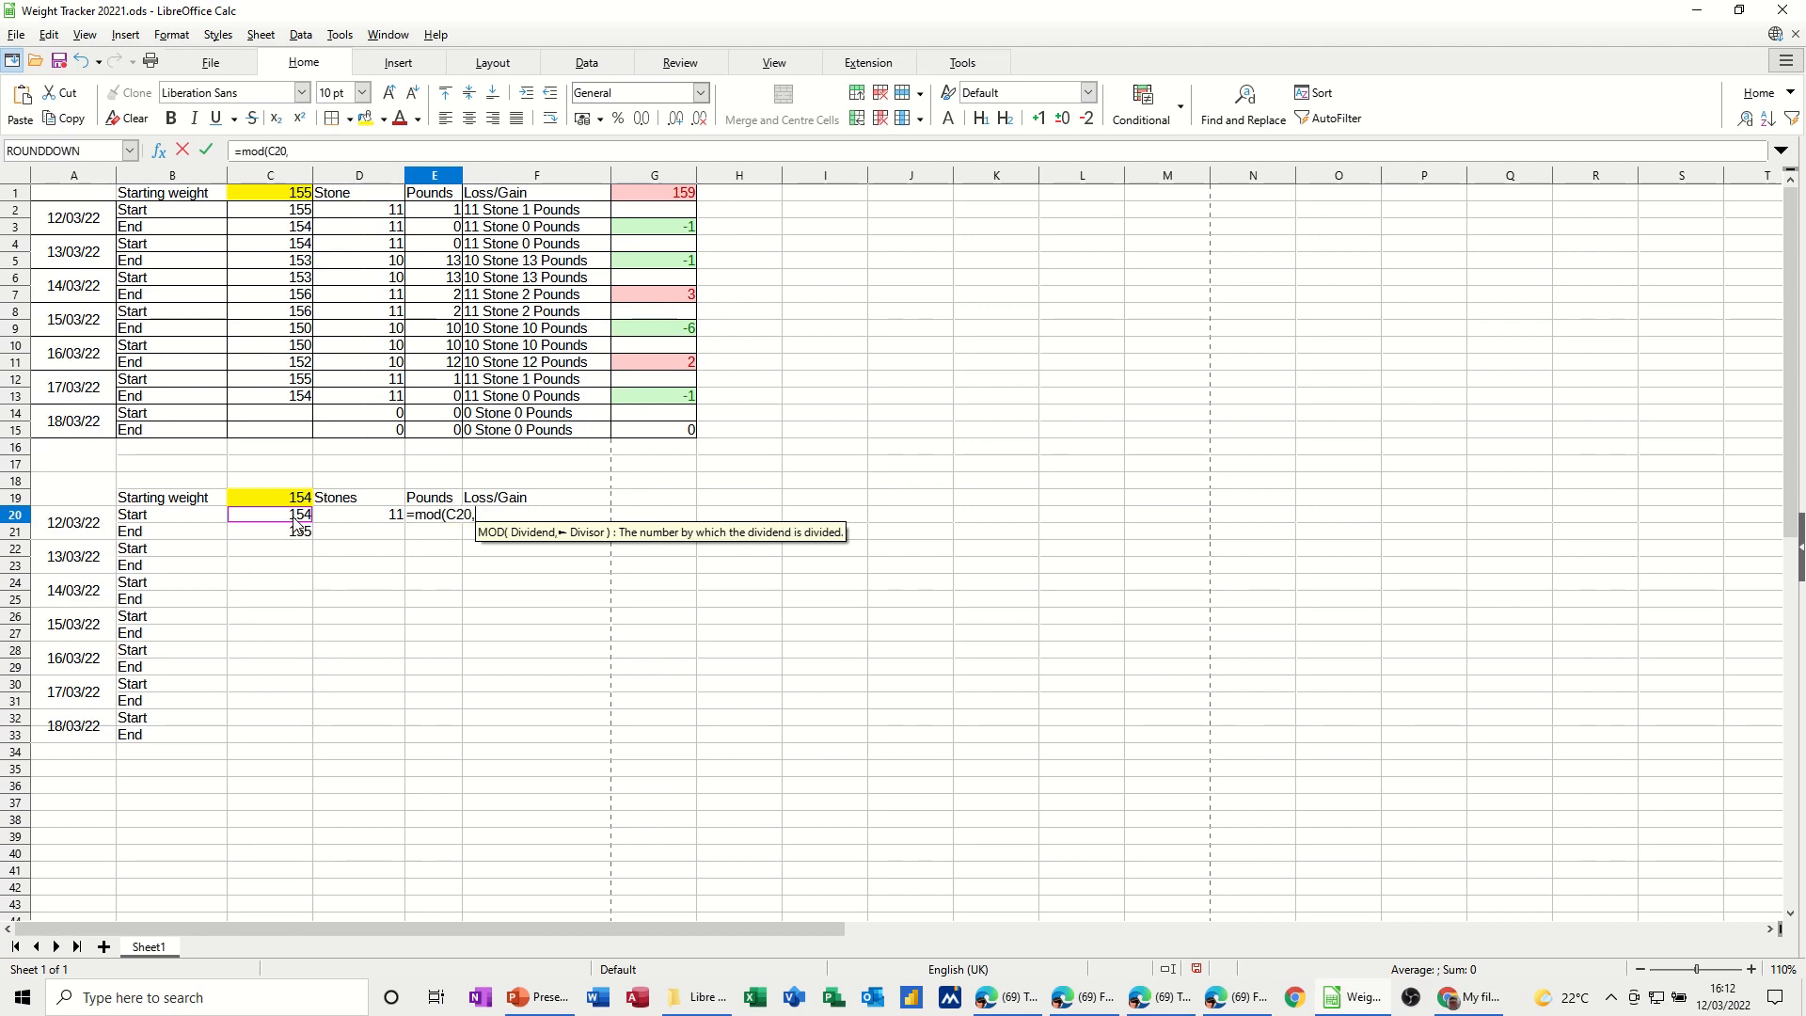
text(14))
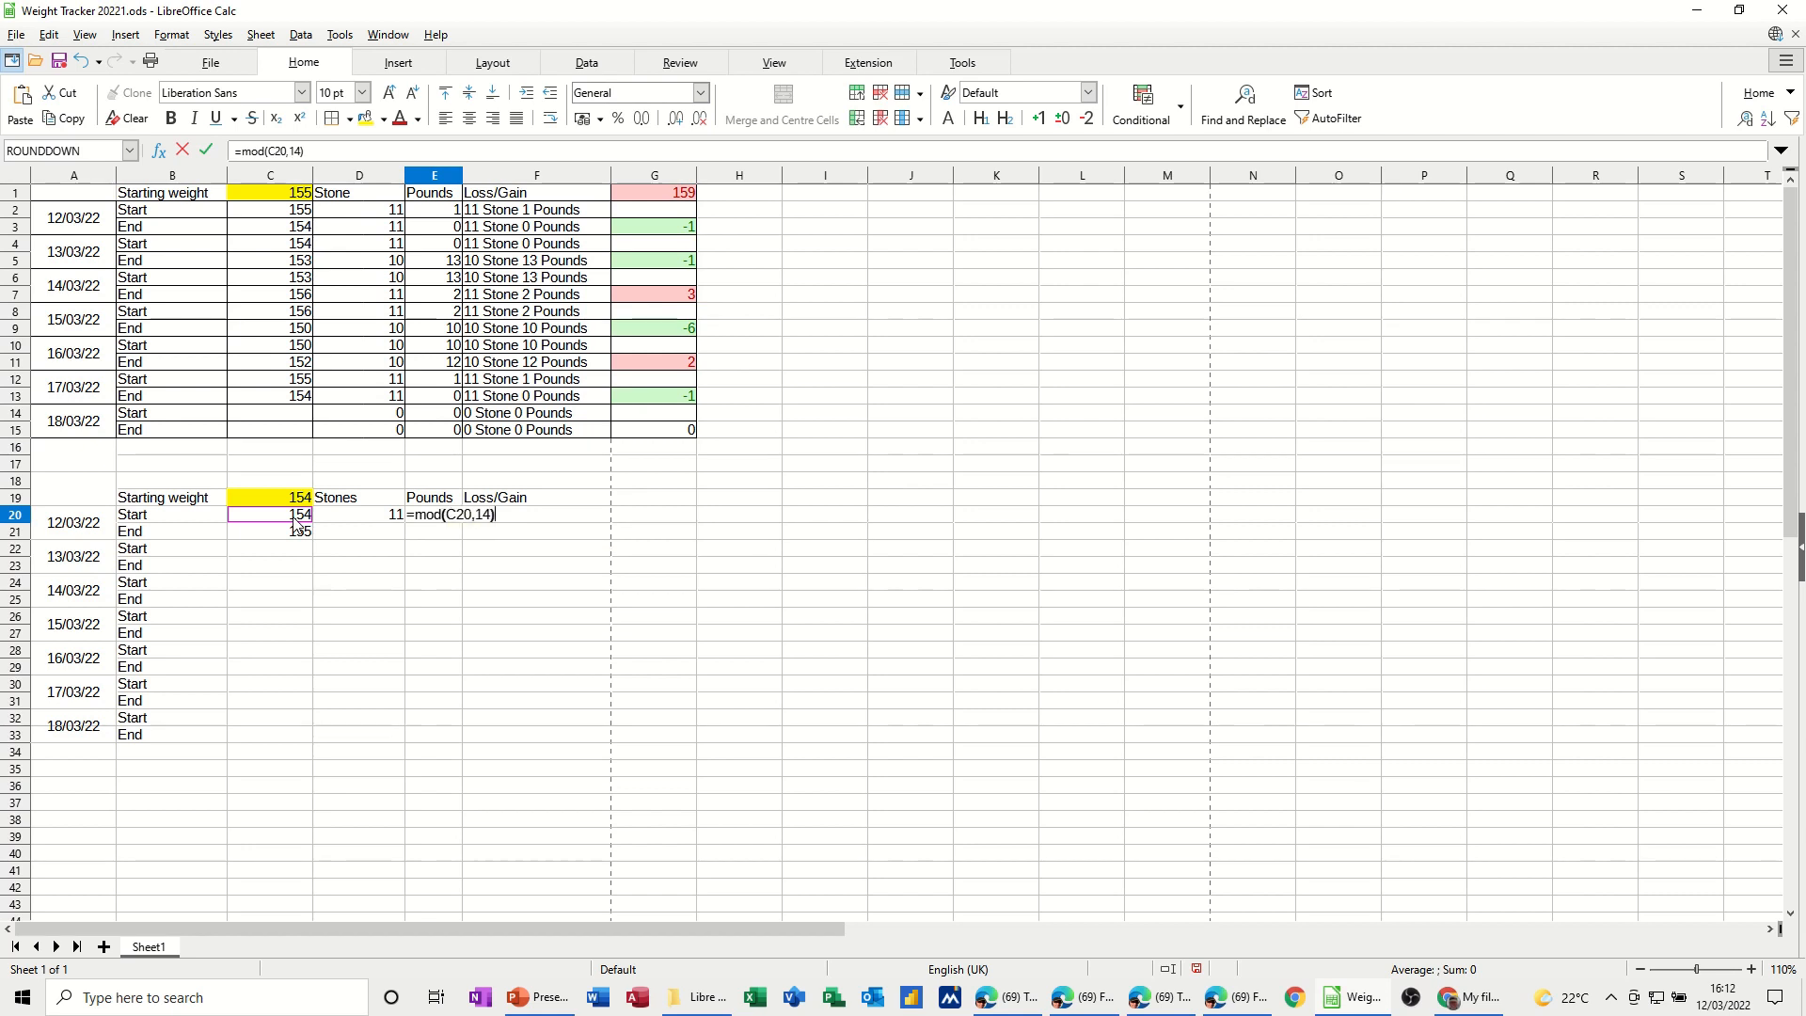
click(206, 148)
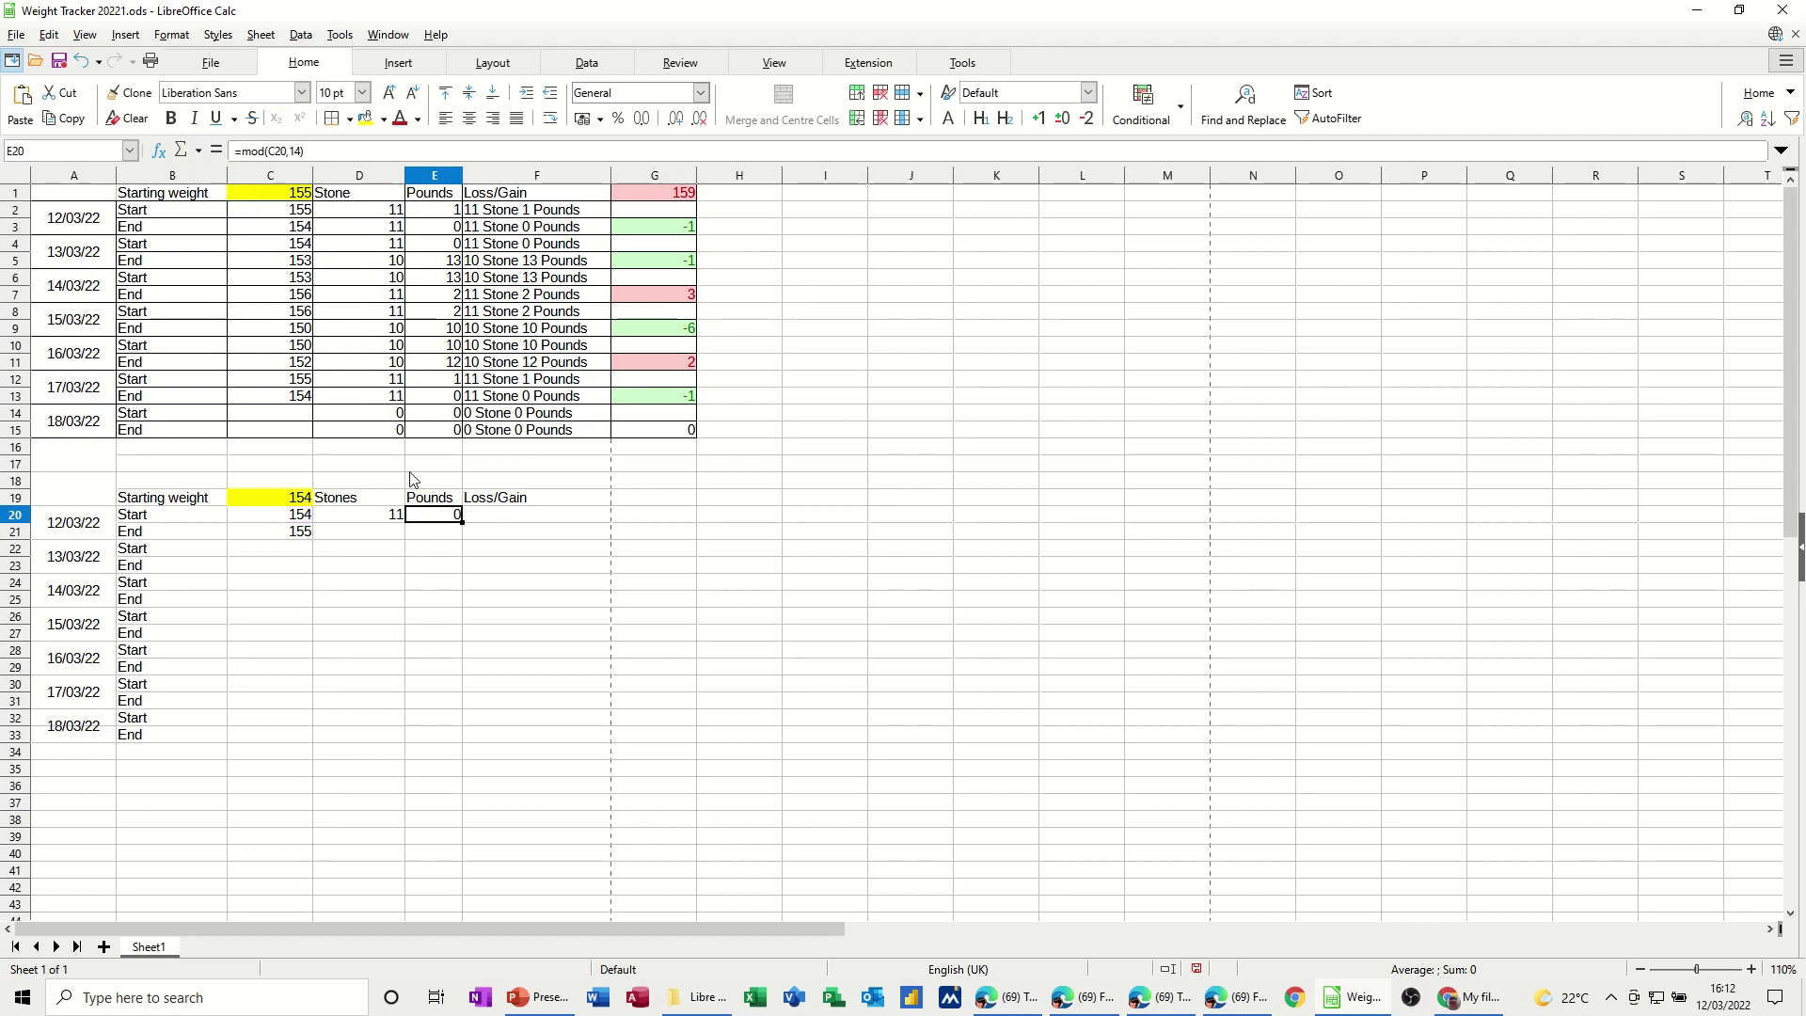
Step: Test the conversion by changing C20 to 155 and back to 154
click(281, 518)
text(155)
click(438, 584)
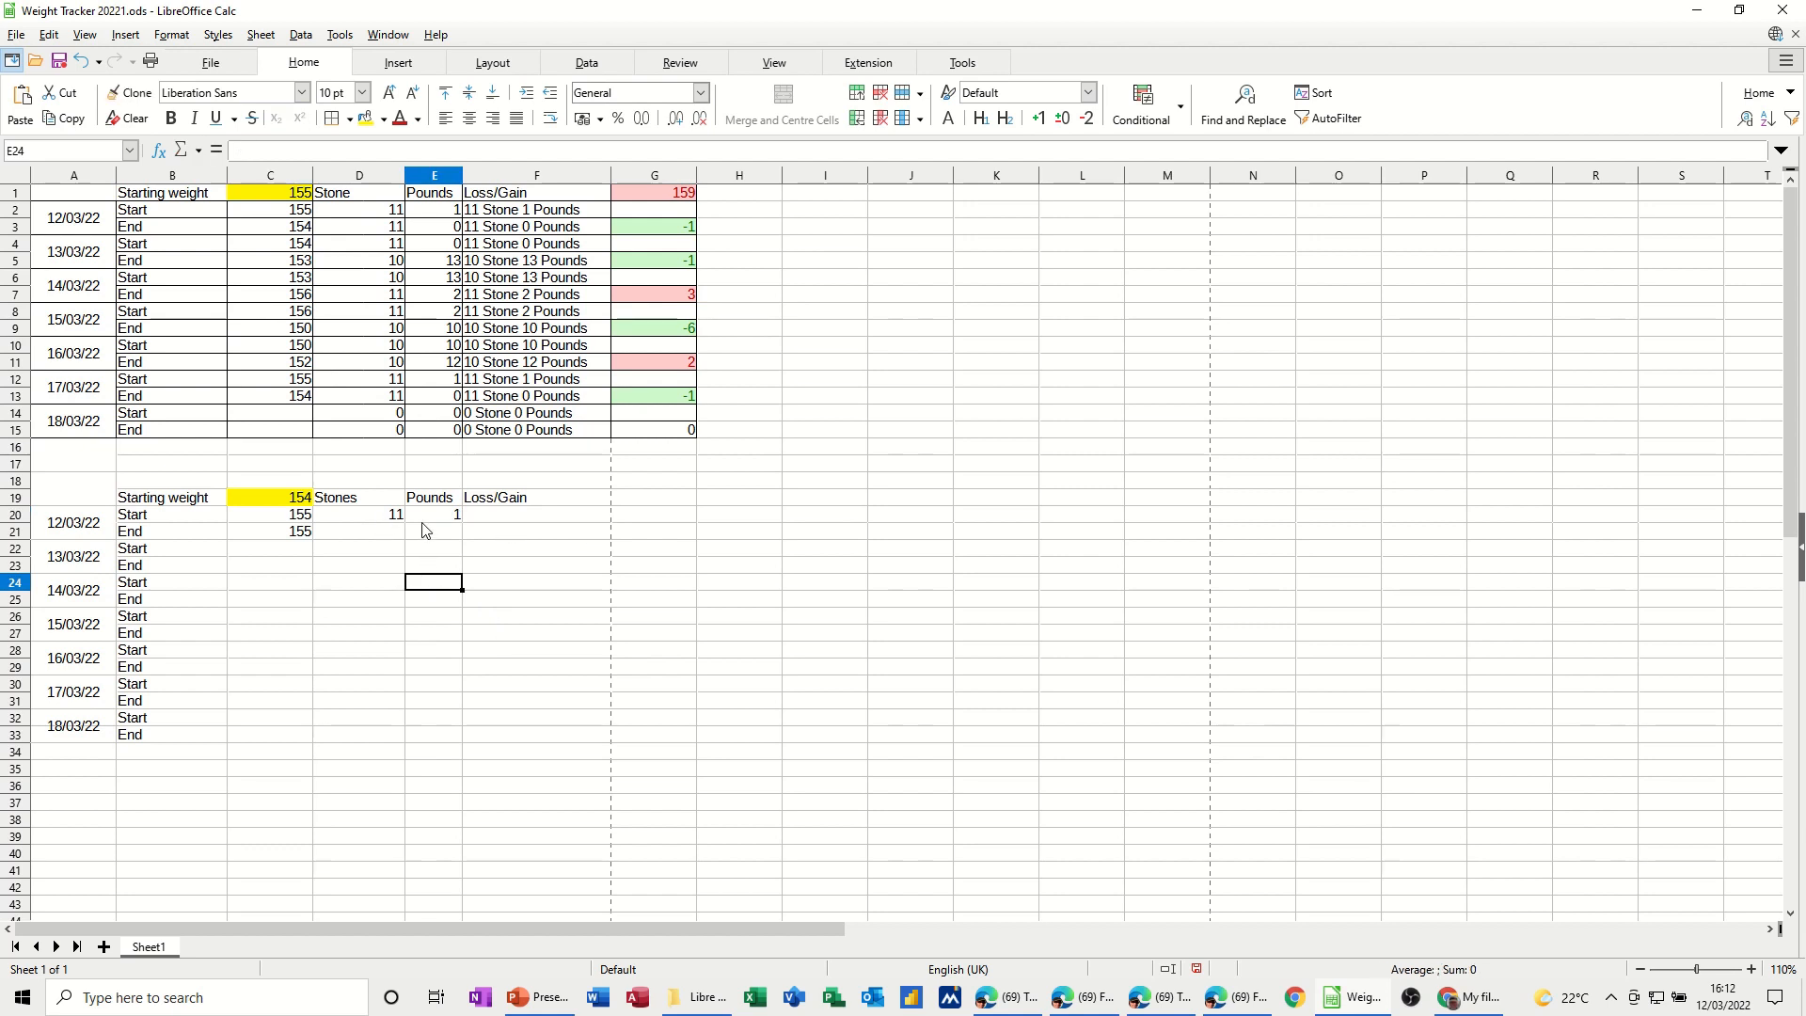
click(302, 522)
text(15)
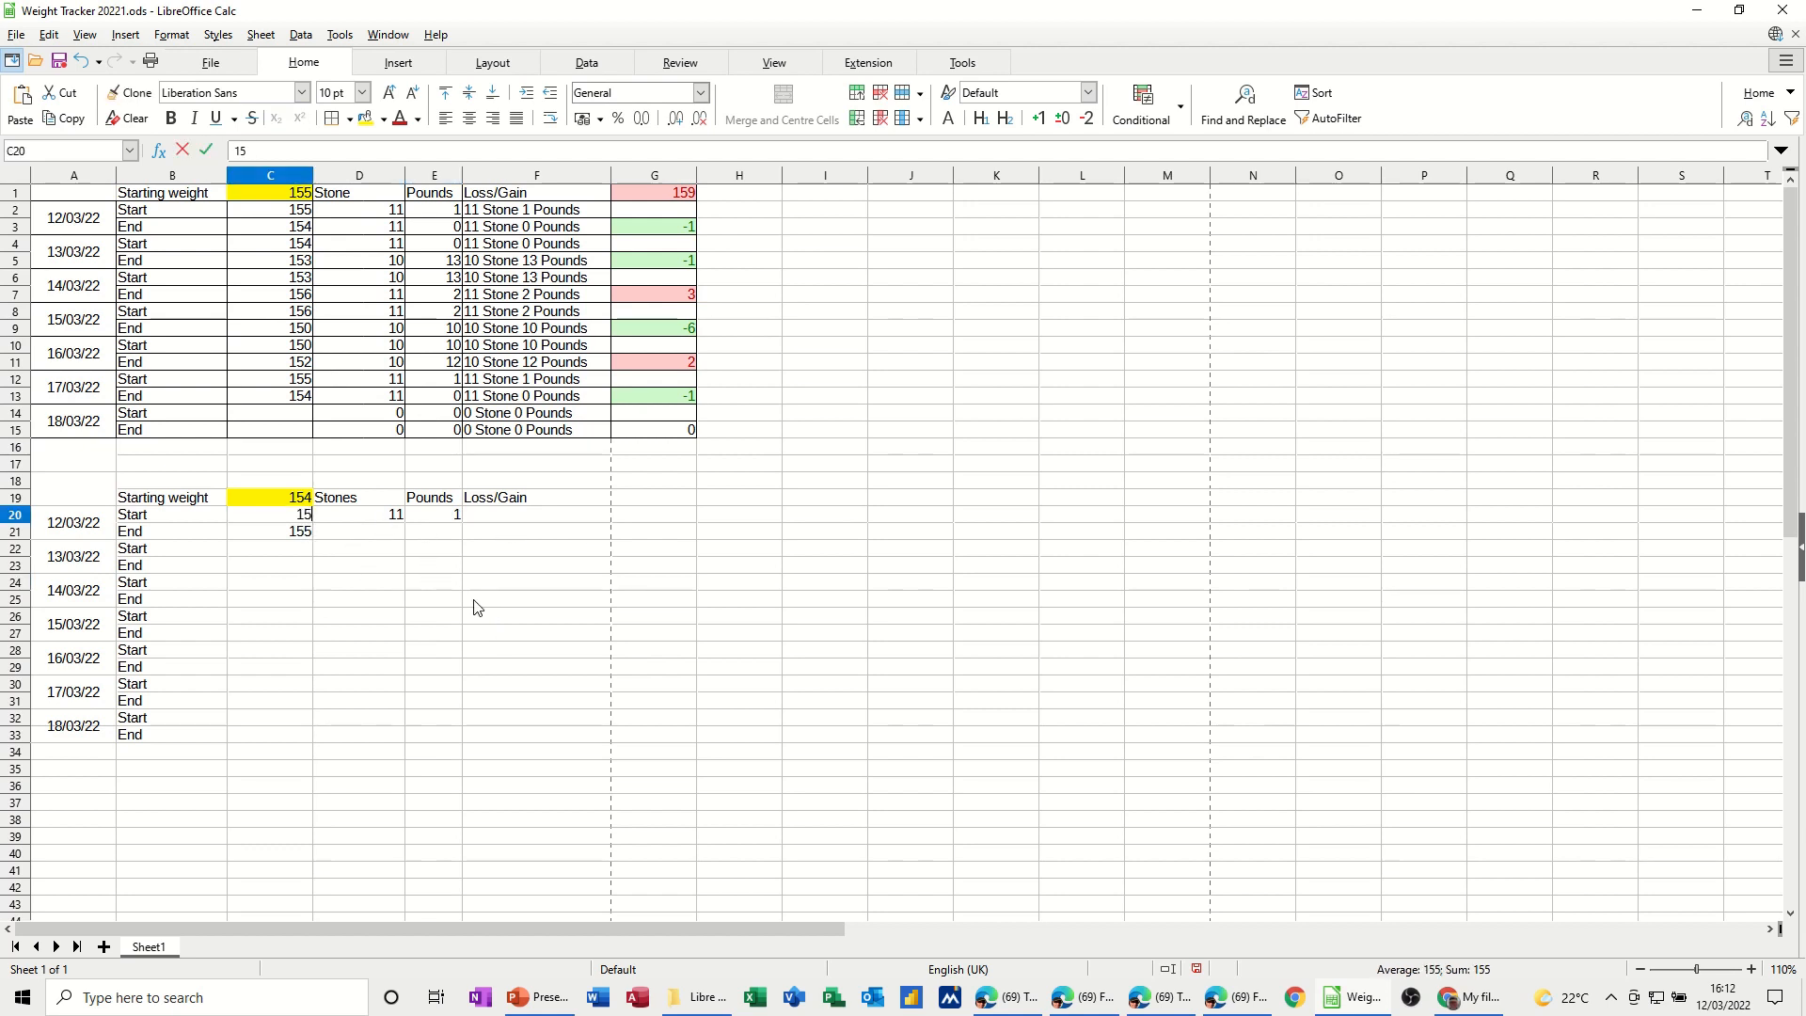
text(4)
click(435, 550)
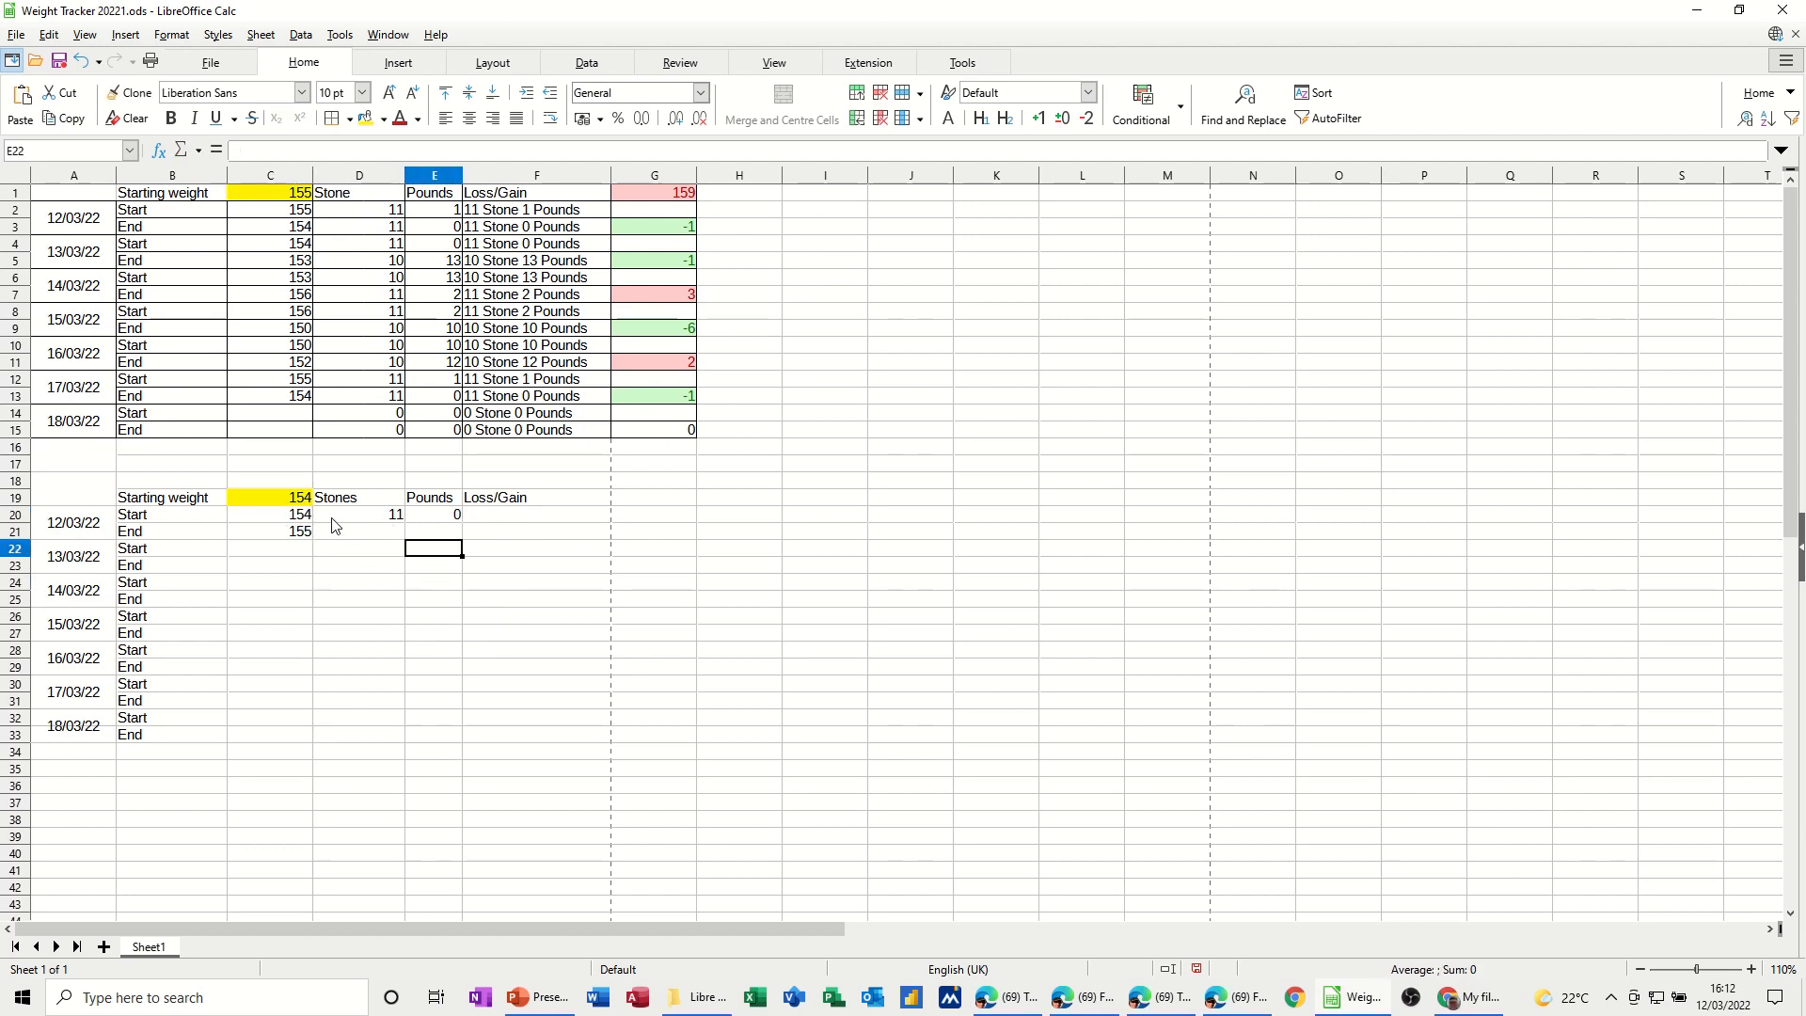
click(501, 517)
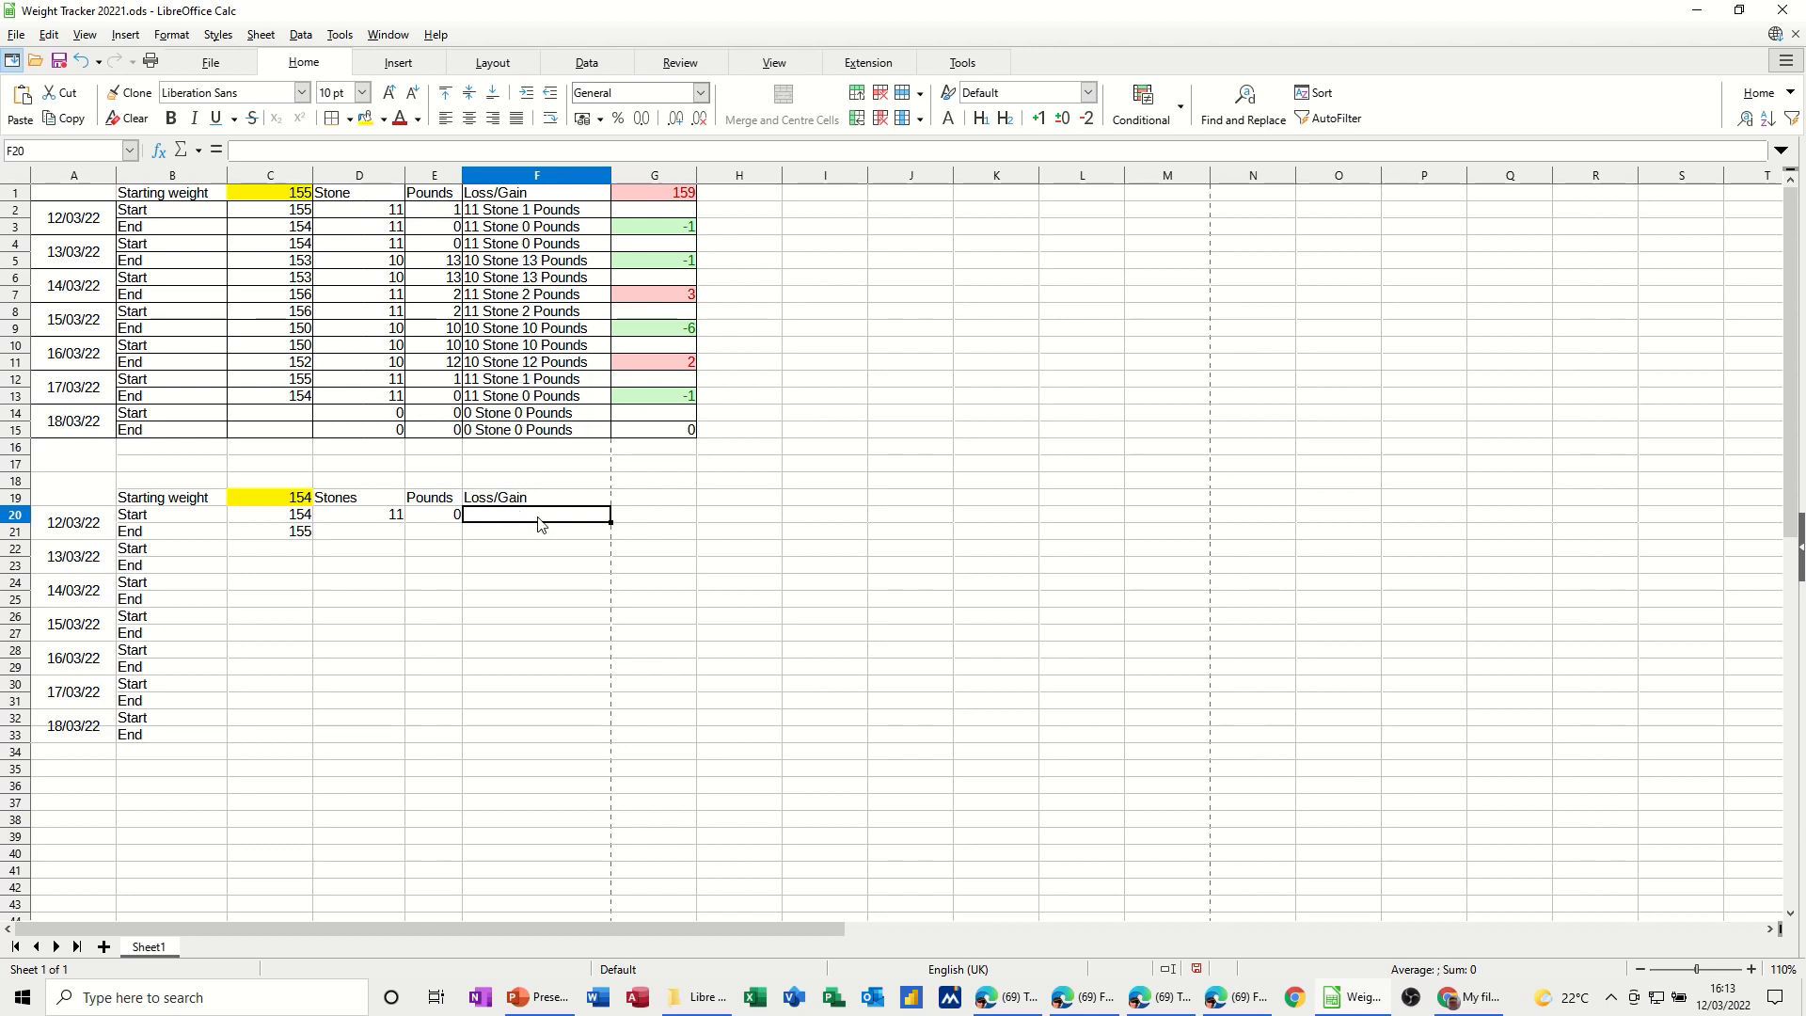
text(=)
Step: Enter =D20&" Stones "&E20&" Pounds" in F20 and fill it down to F33
click(377, 517)
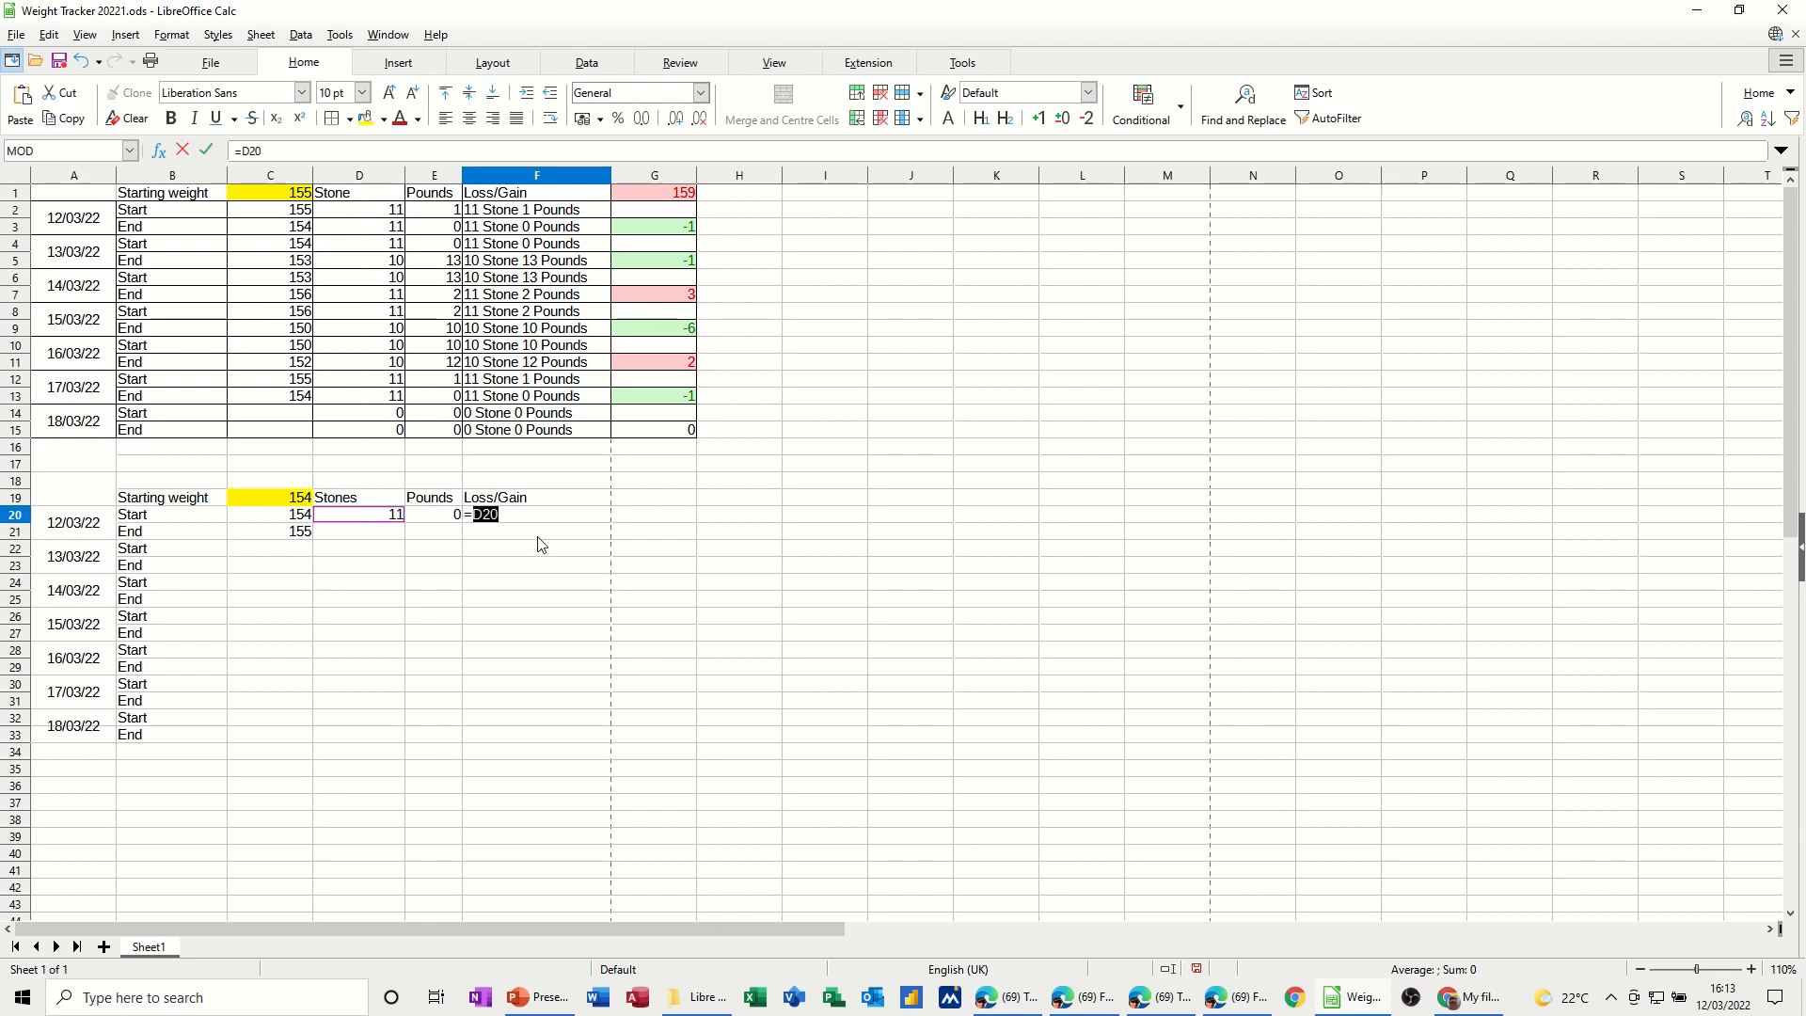
text(&" )
text(Stones "&)
click(439, 518)
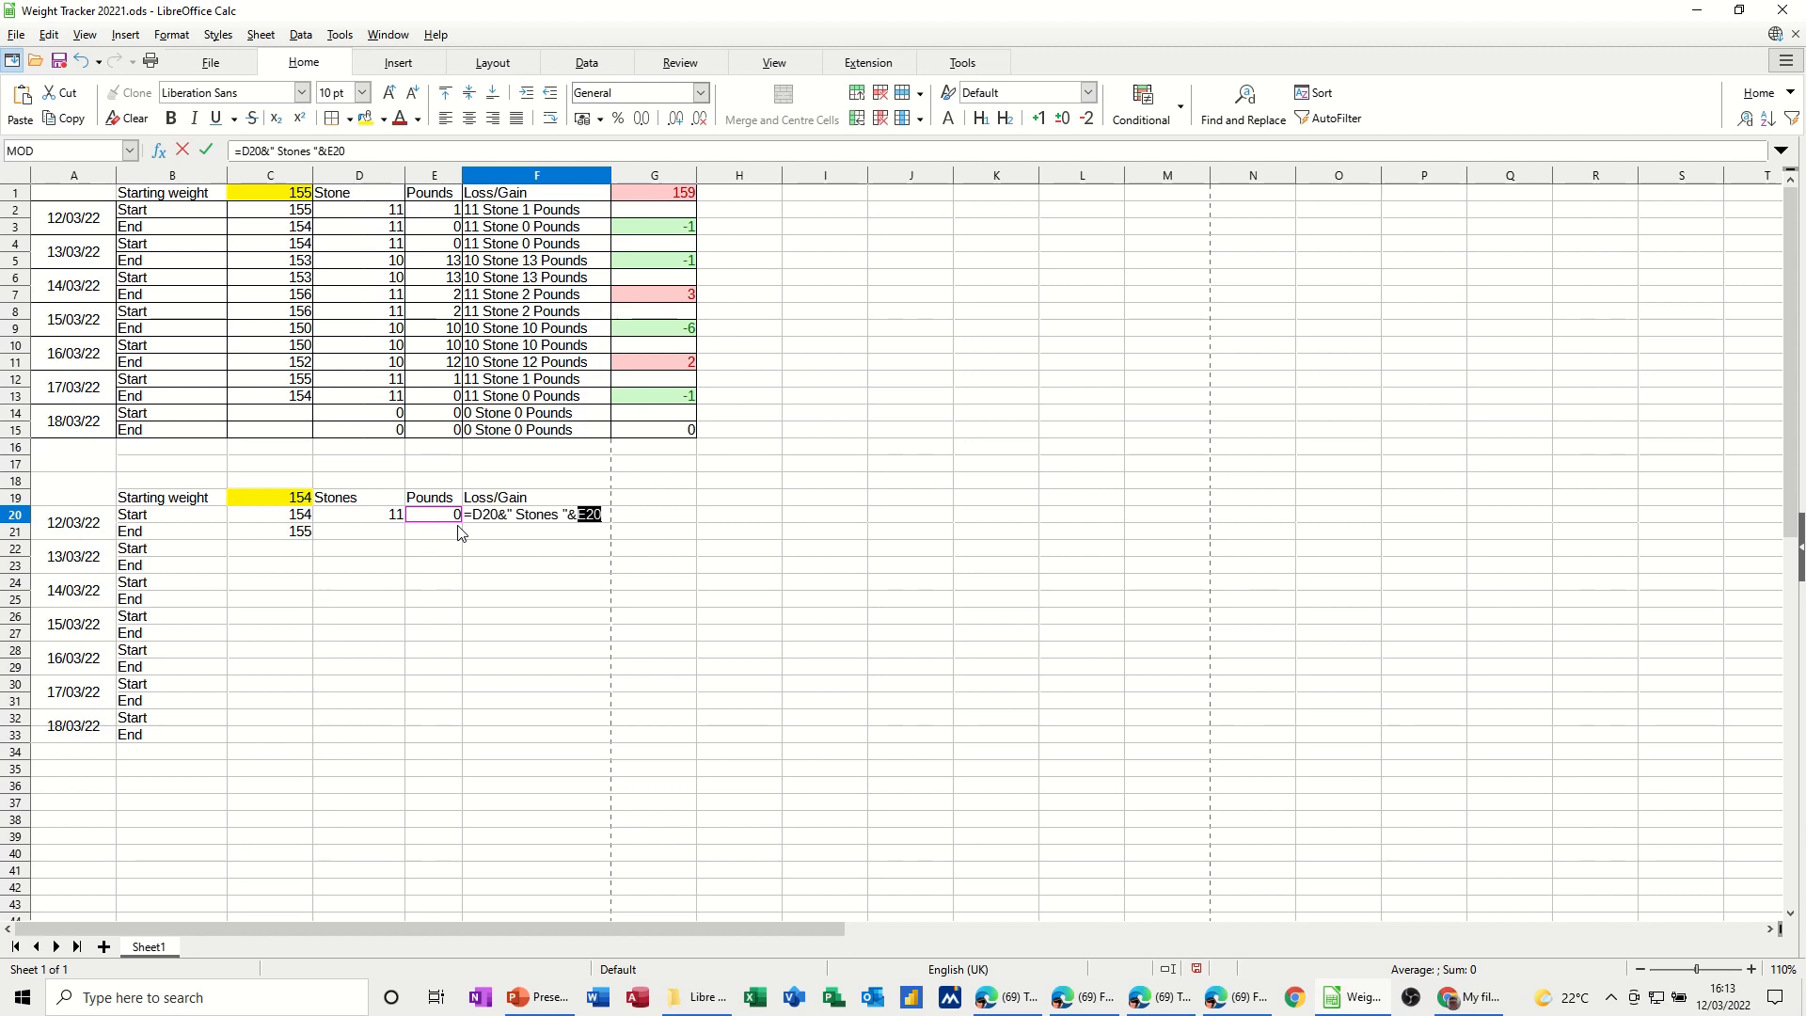
text(&" Pounds)
click(204, 152)
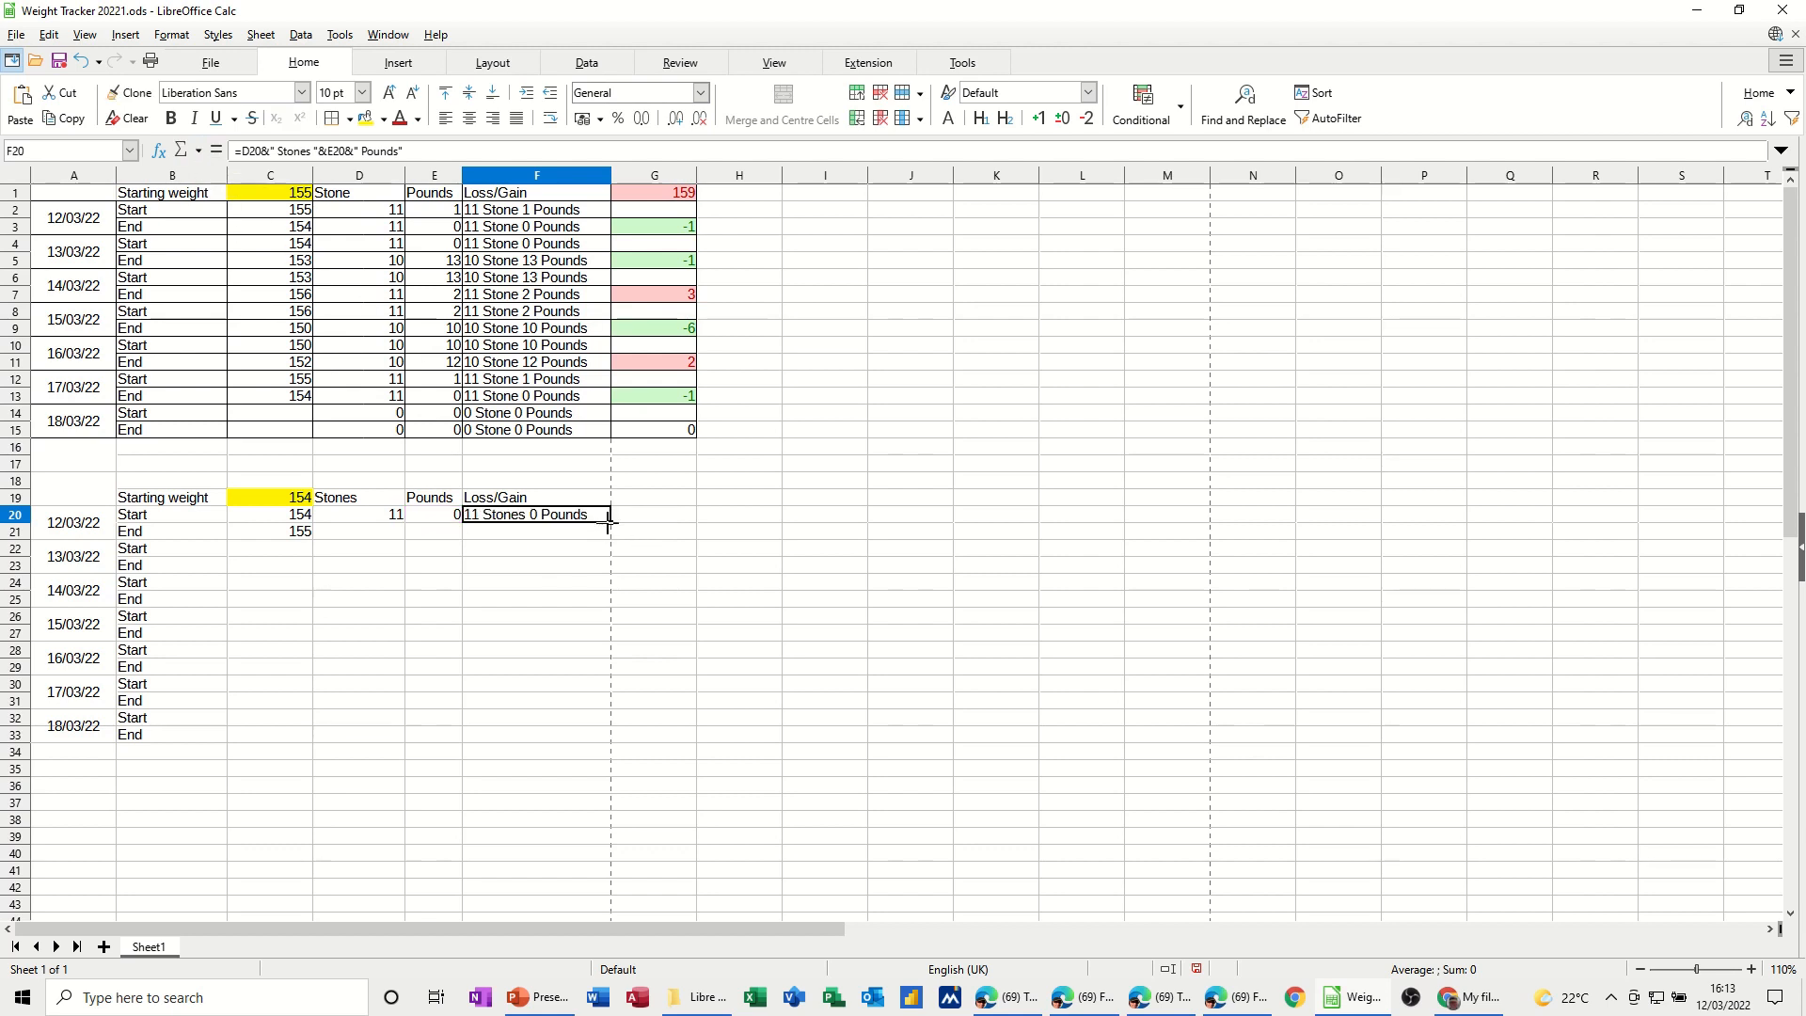
drag(609, 523, 599, 740)
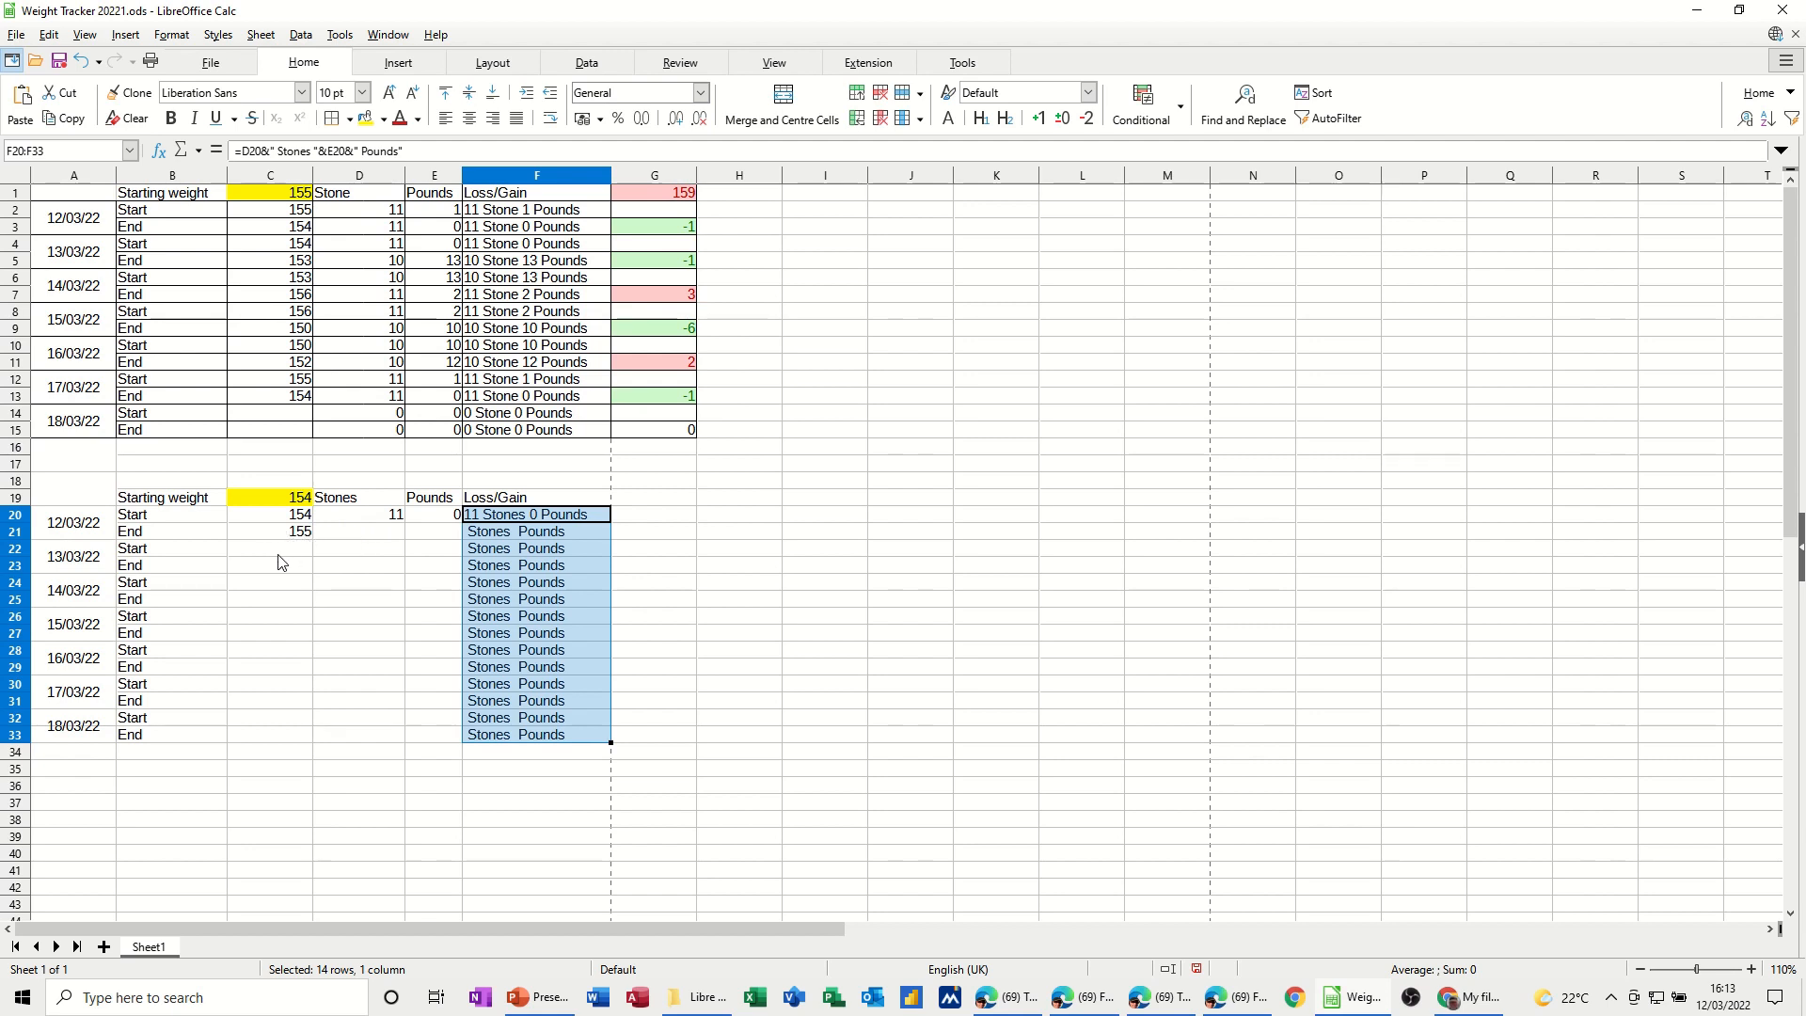
Step: Wrap the F20 formula to stay blank when C20 is empty and refill it down to row 33
click(471, 521)
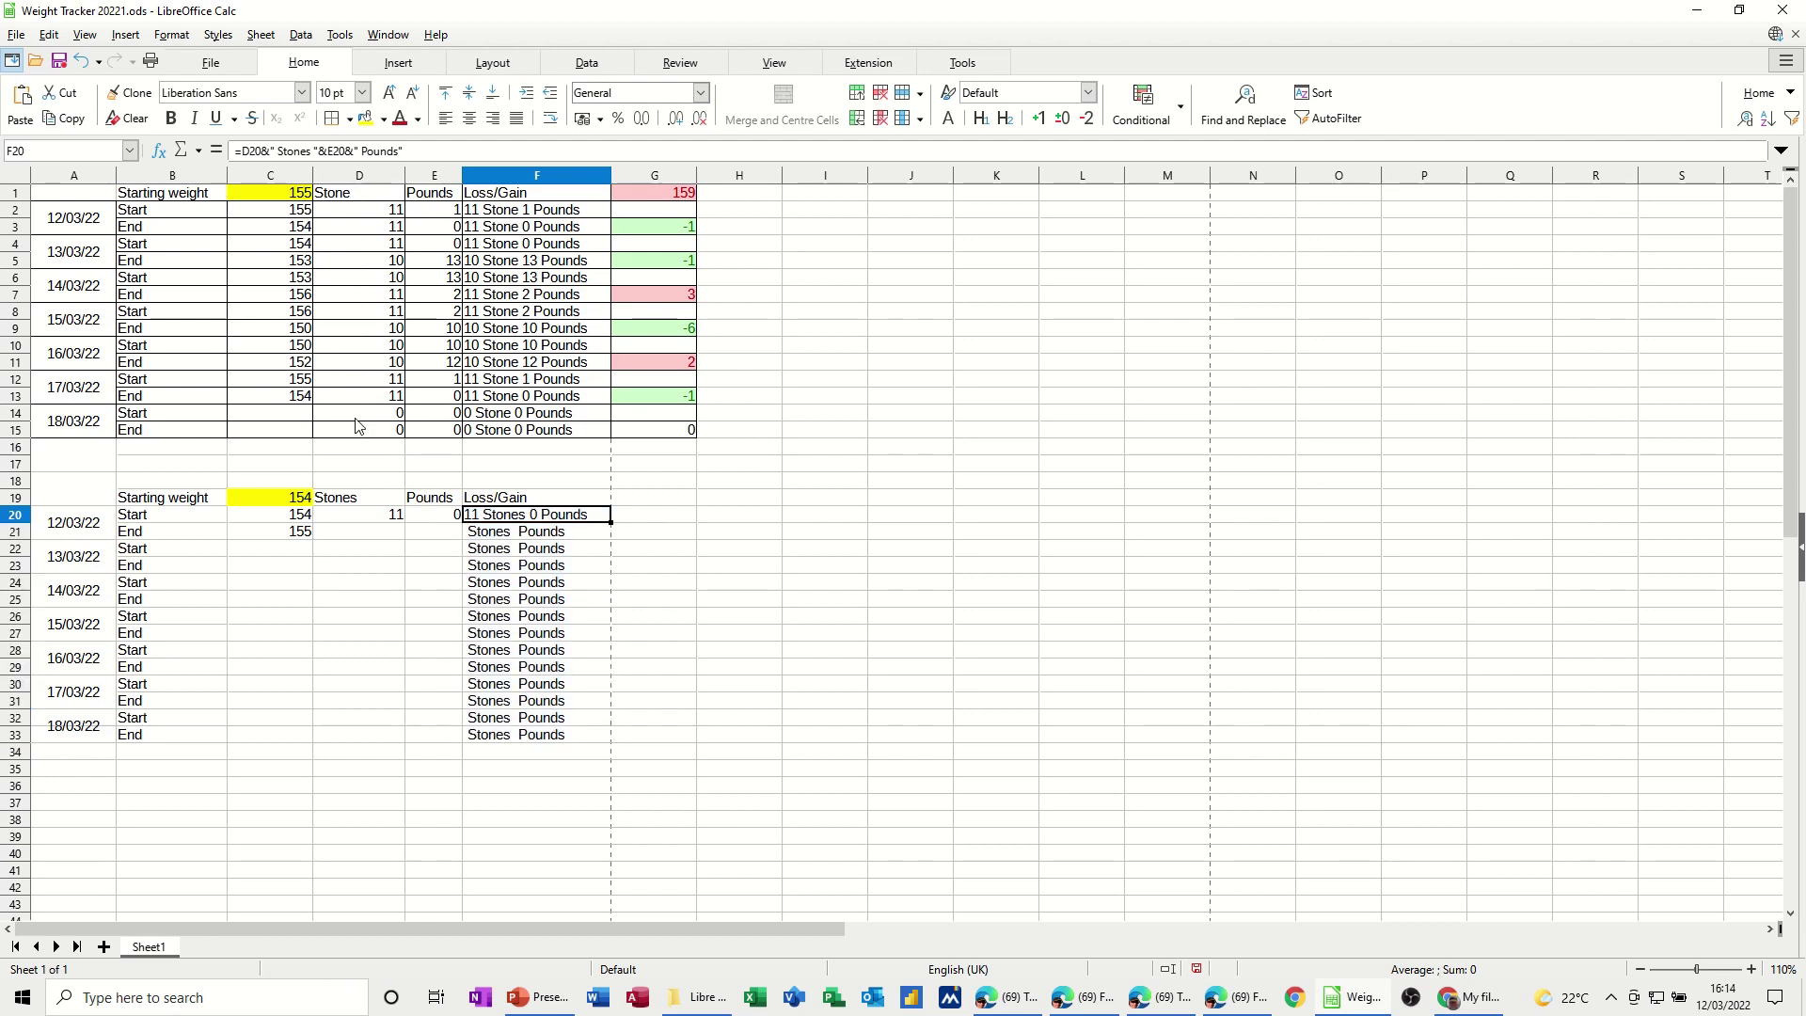
click(240, 152)
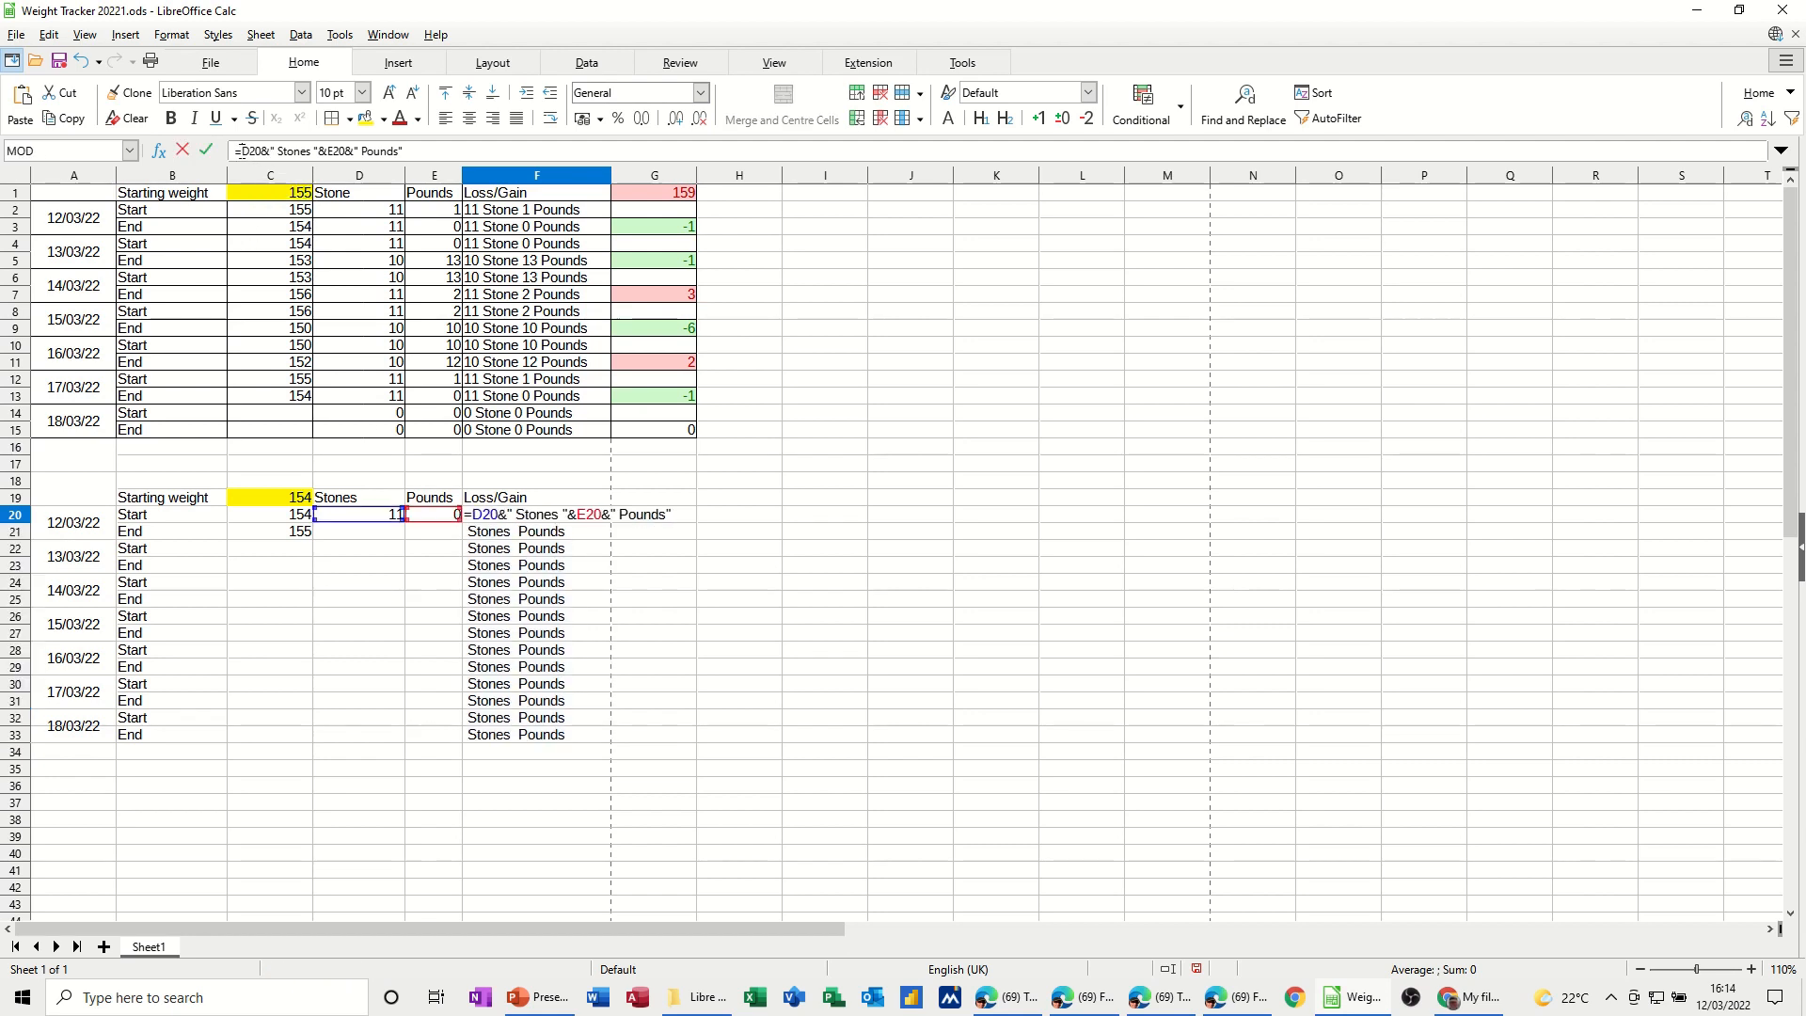
text(if()
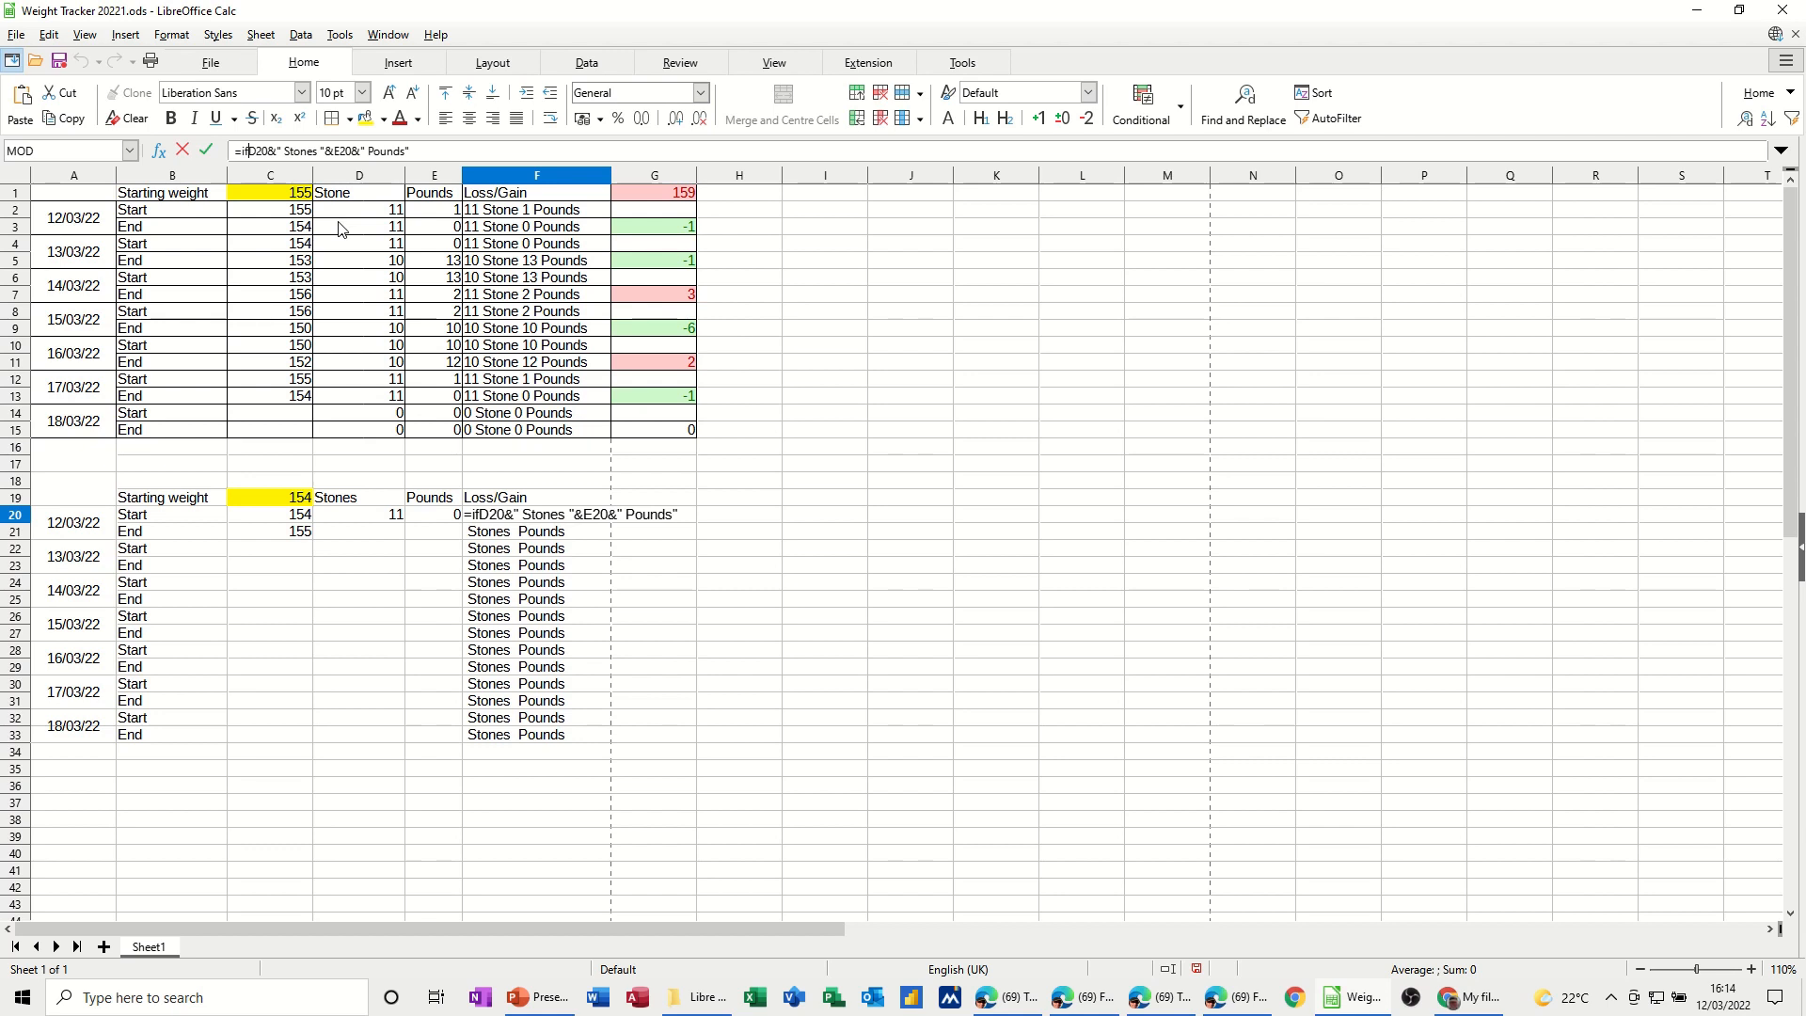
click(273, 519)
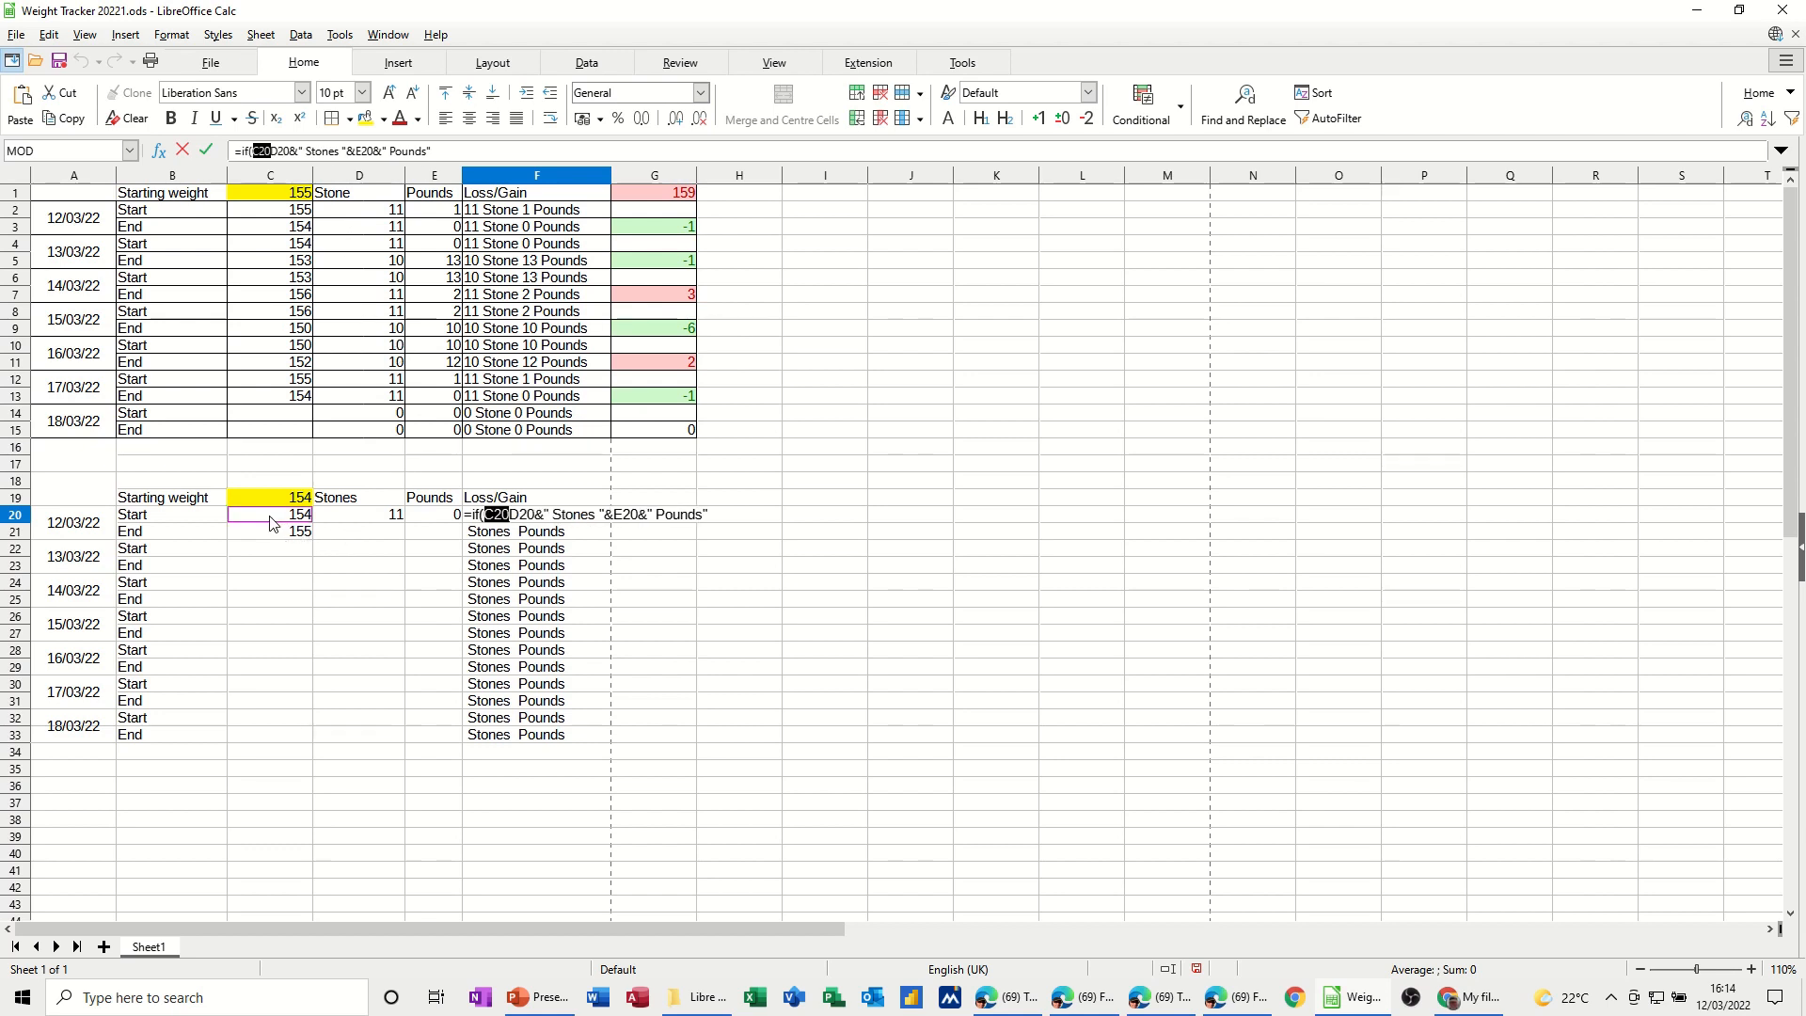
text(=0,)
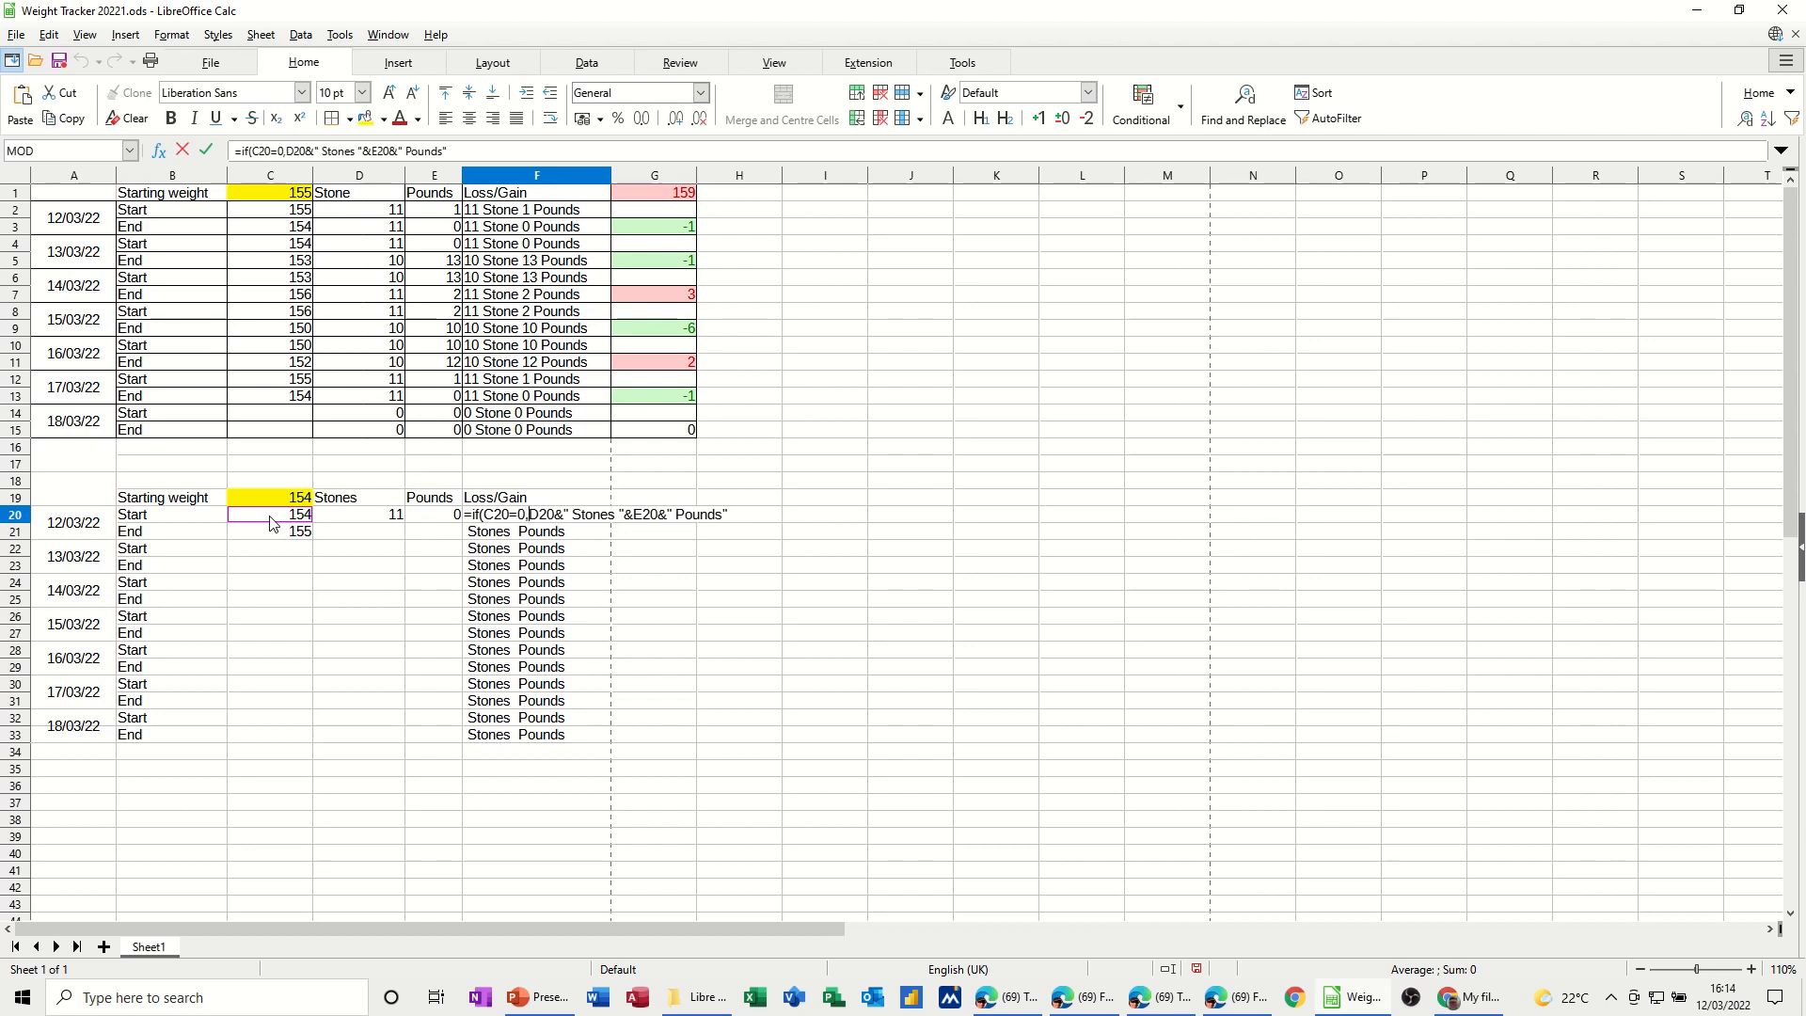
text("")
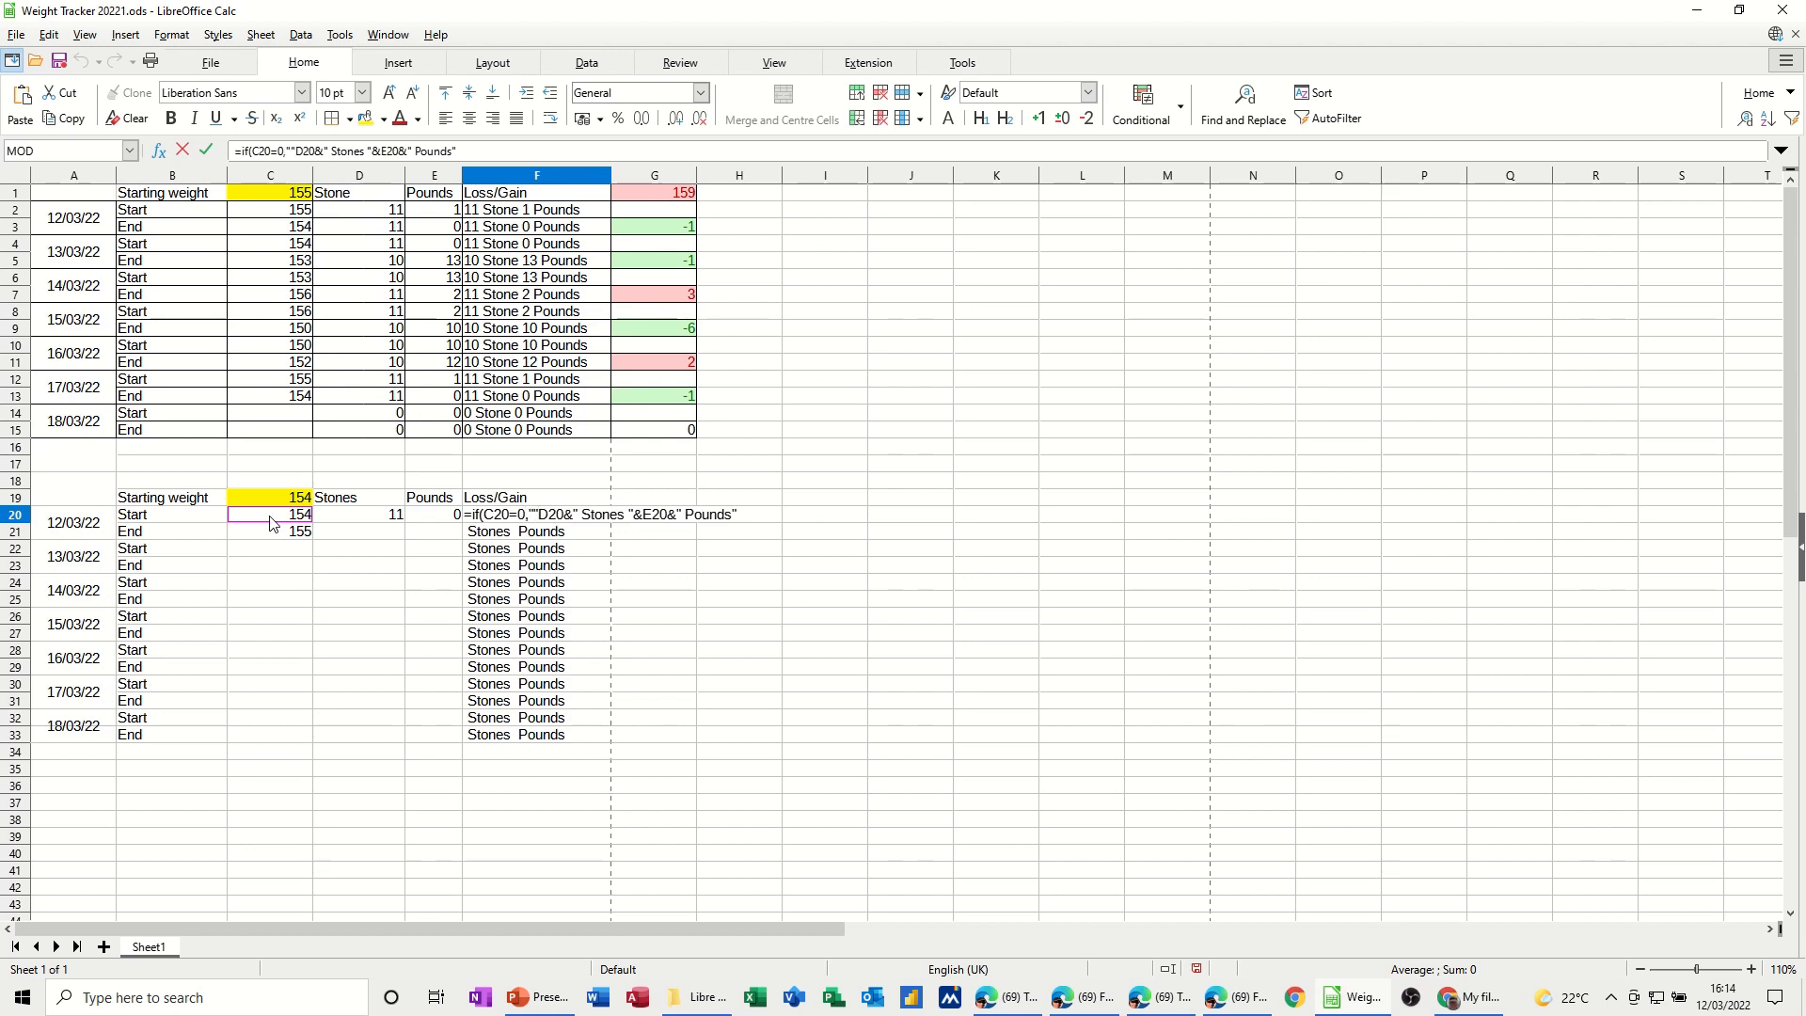
text(,)
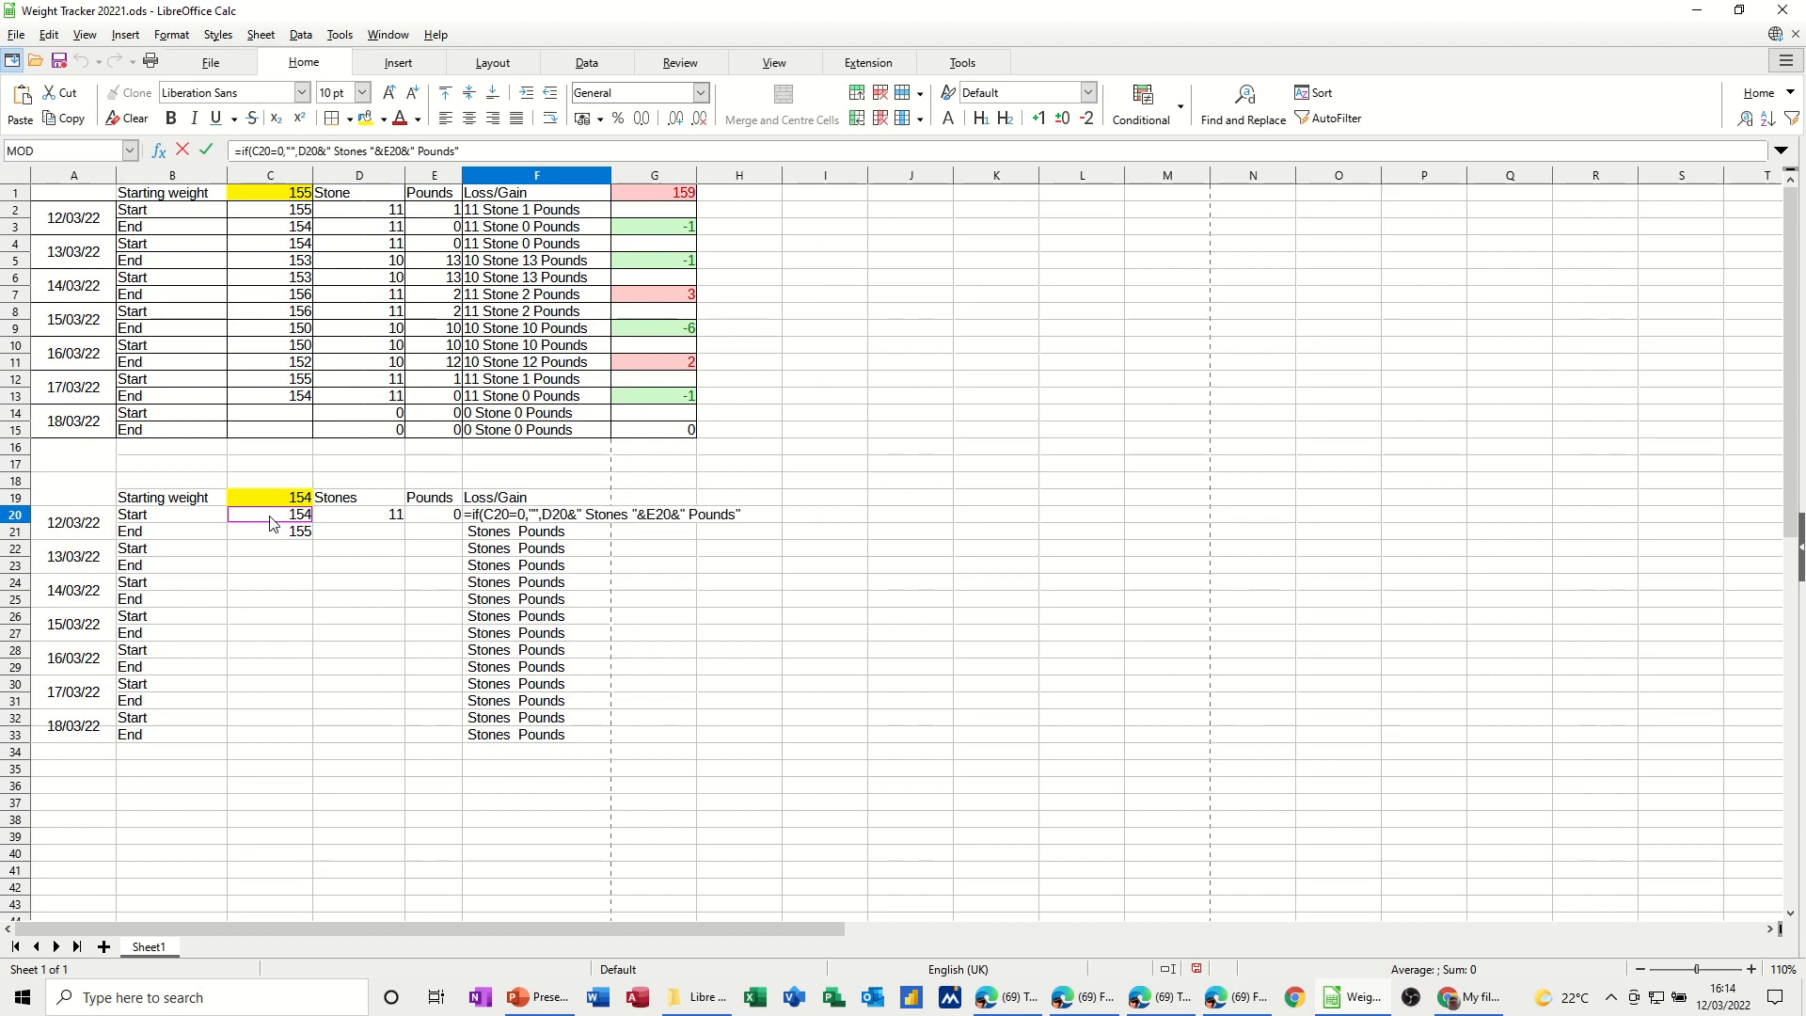
click(473, 152)
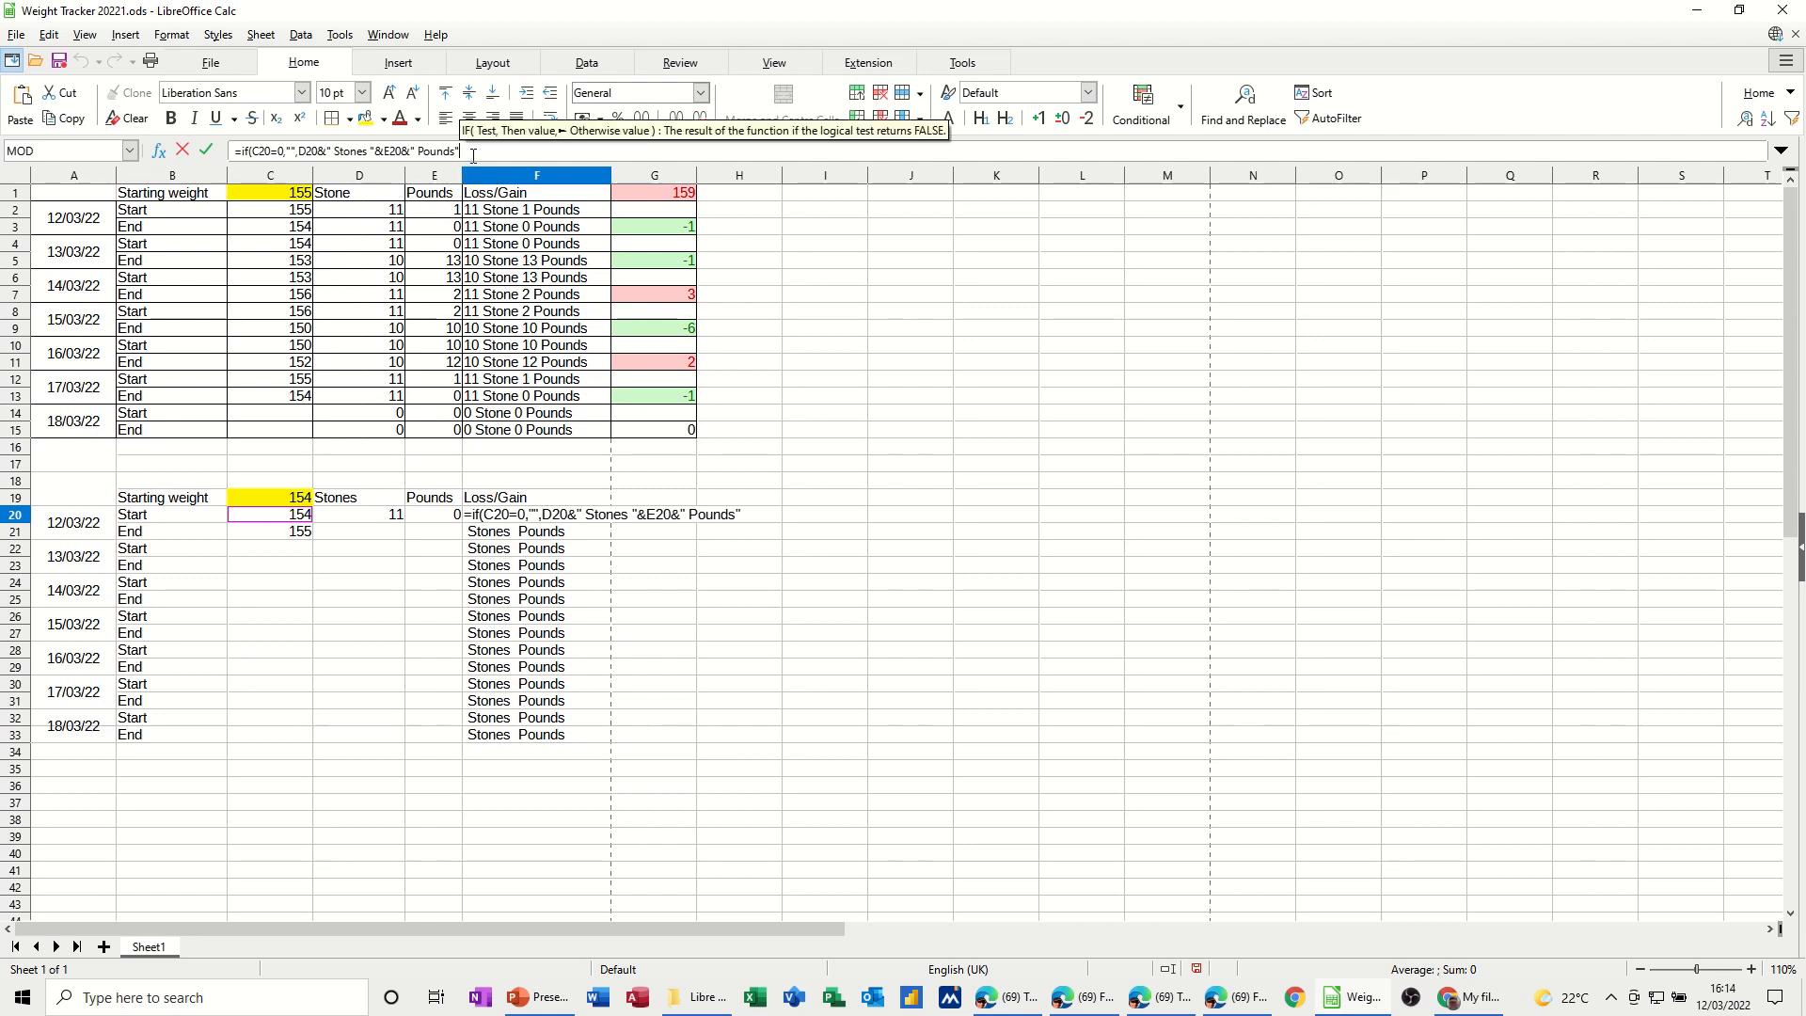
text())
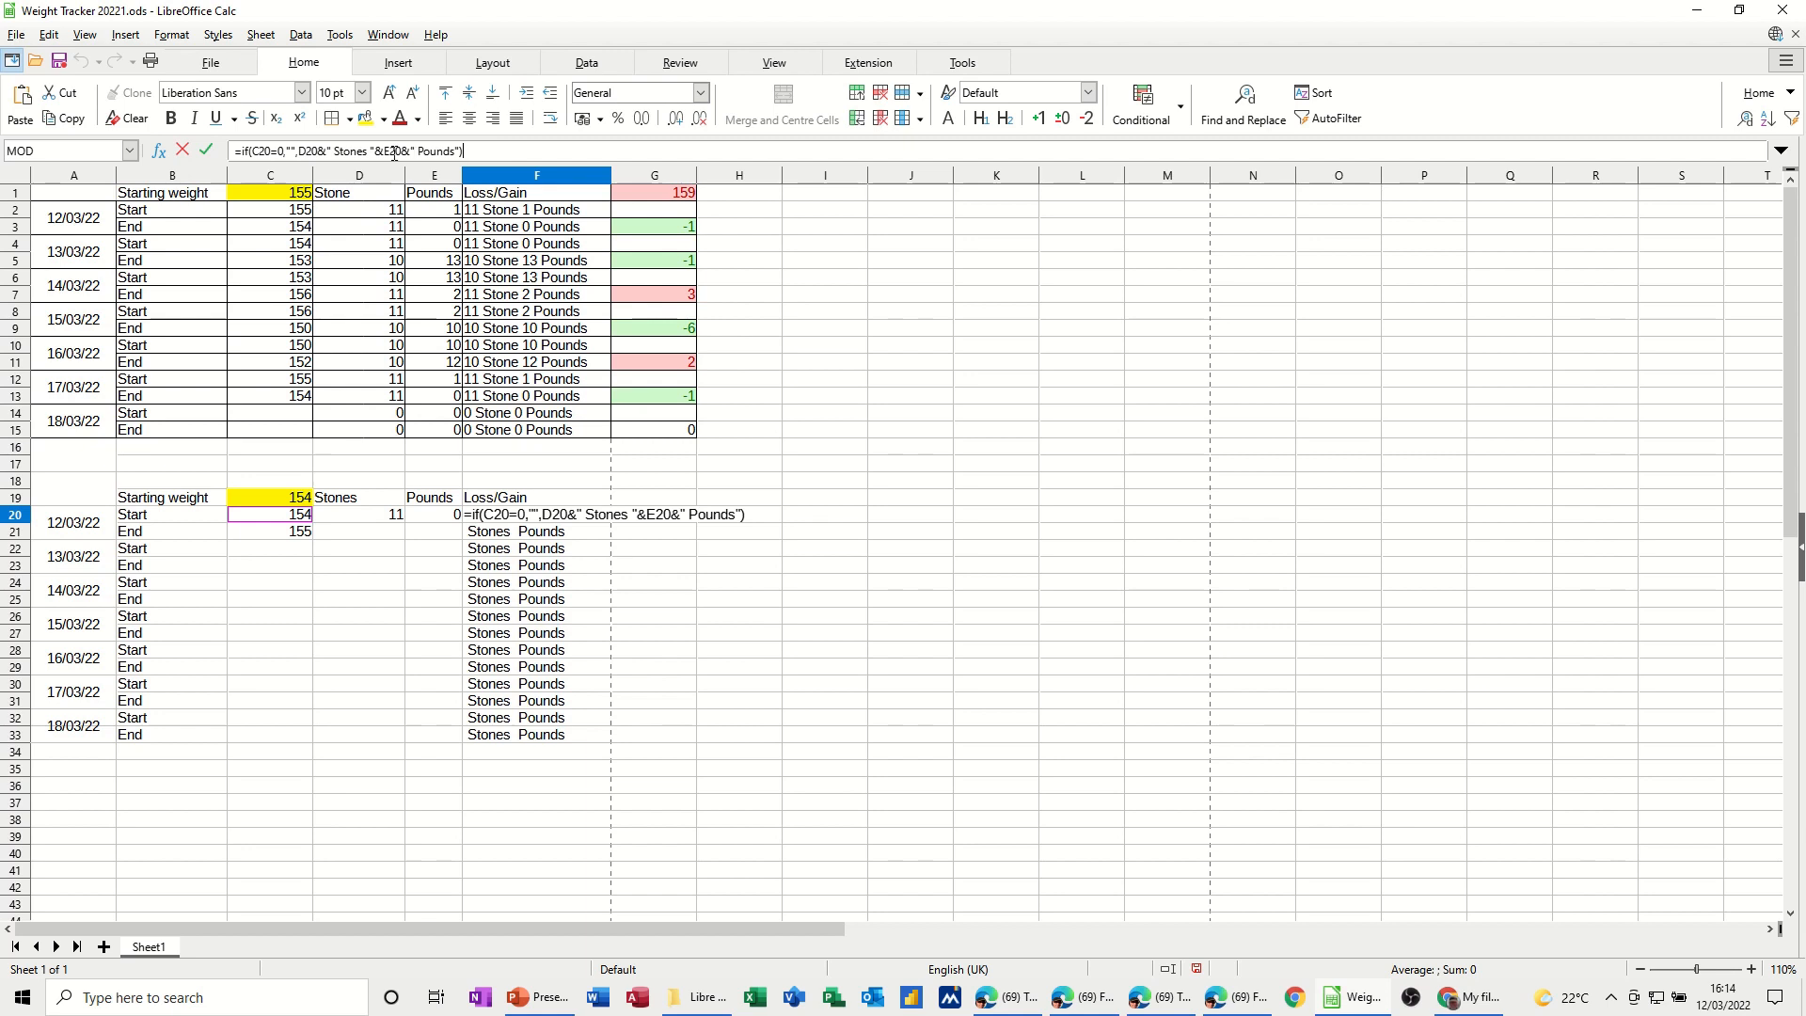
click(206, 150)
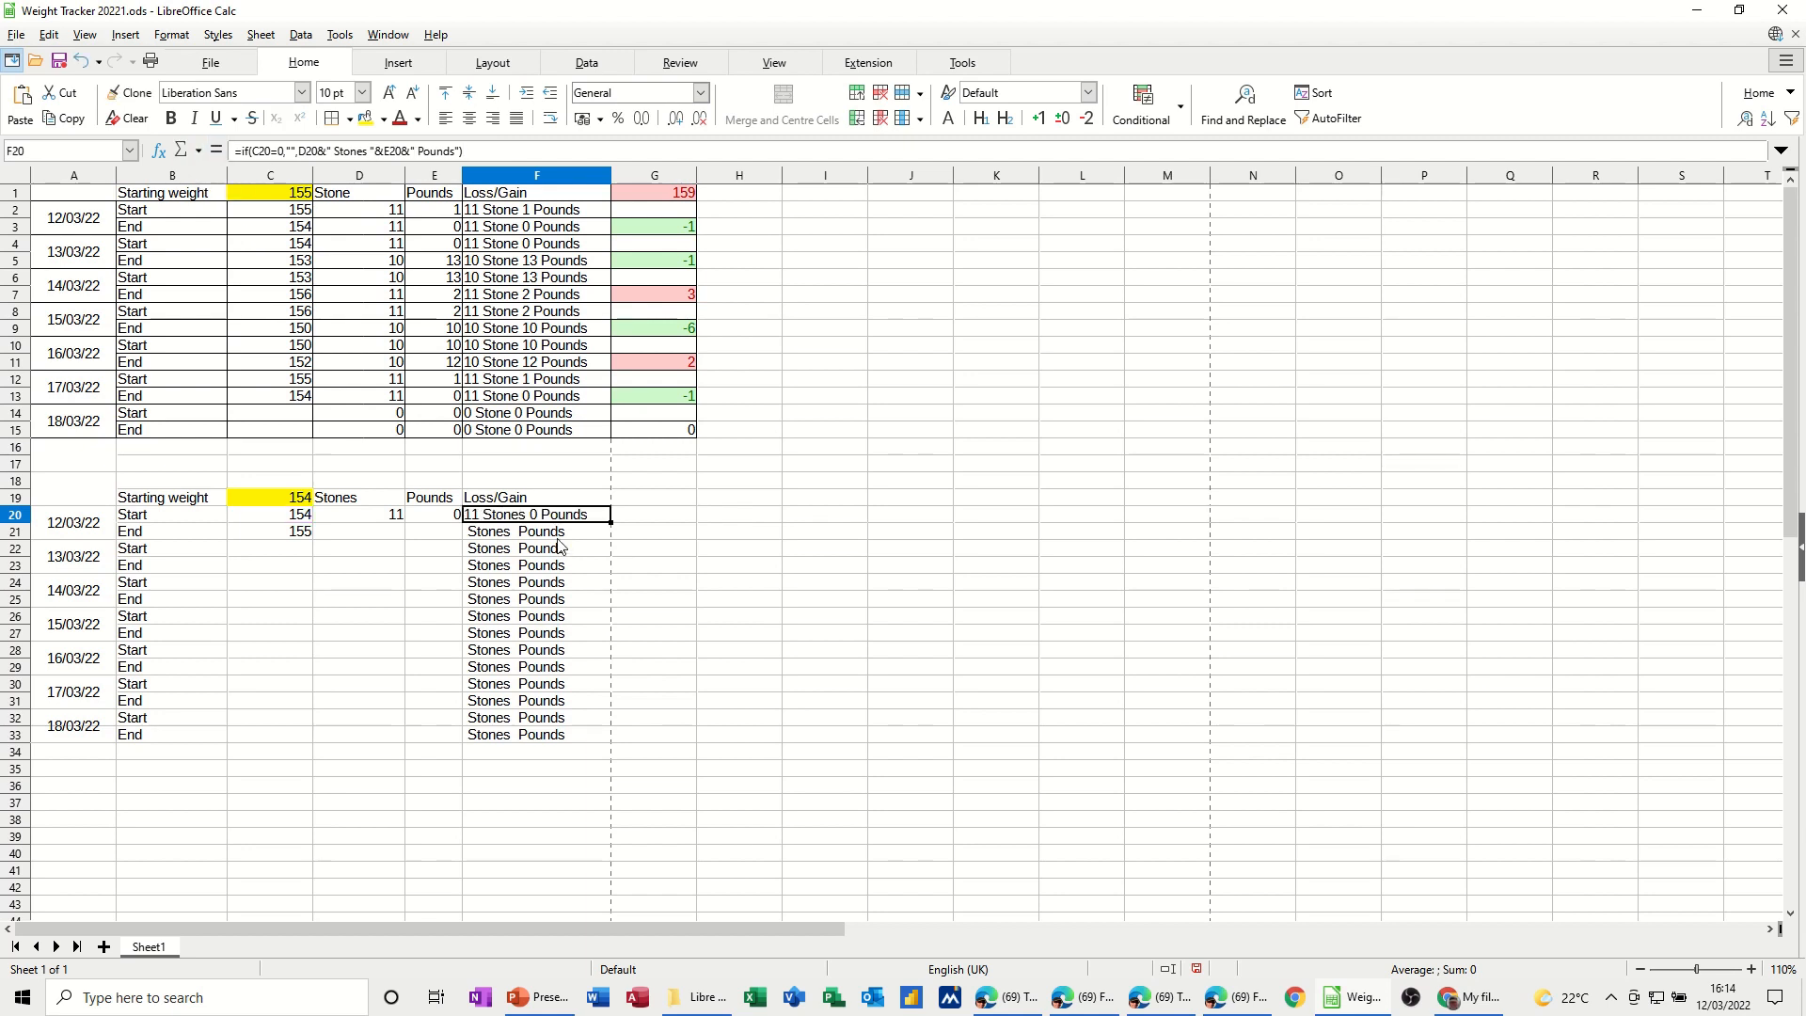
drag(609, 520, 613, 740)
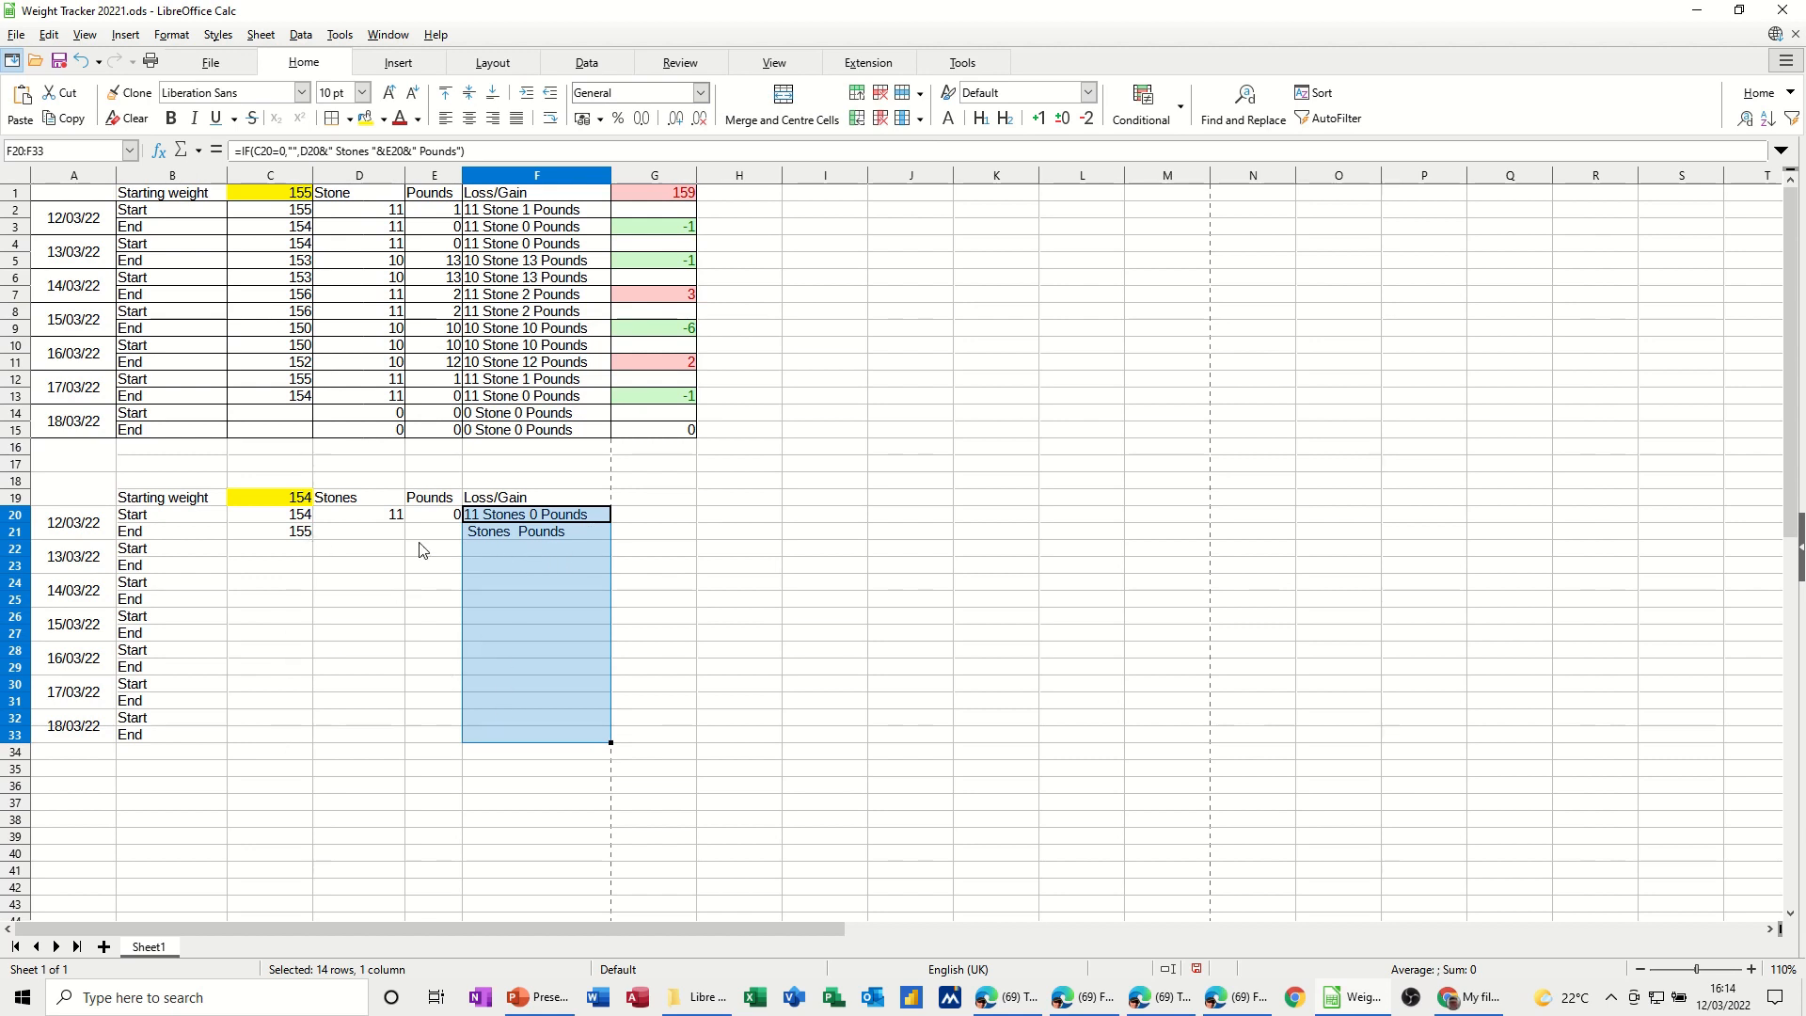
Step: Fill the D20:E20 stone and pound formulas into row 21, giving 11 Stones 1 Pounds
click(369, 520)
mouse_move(369, 519)
mouse_down()
mouse_move(430, 517)
mouse_move(465, 552)
mouse_up()
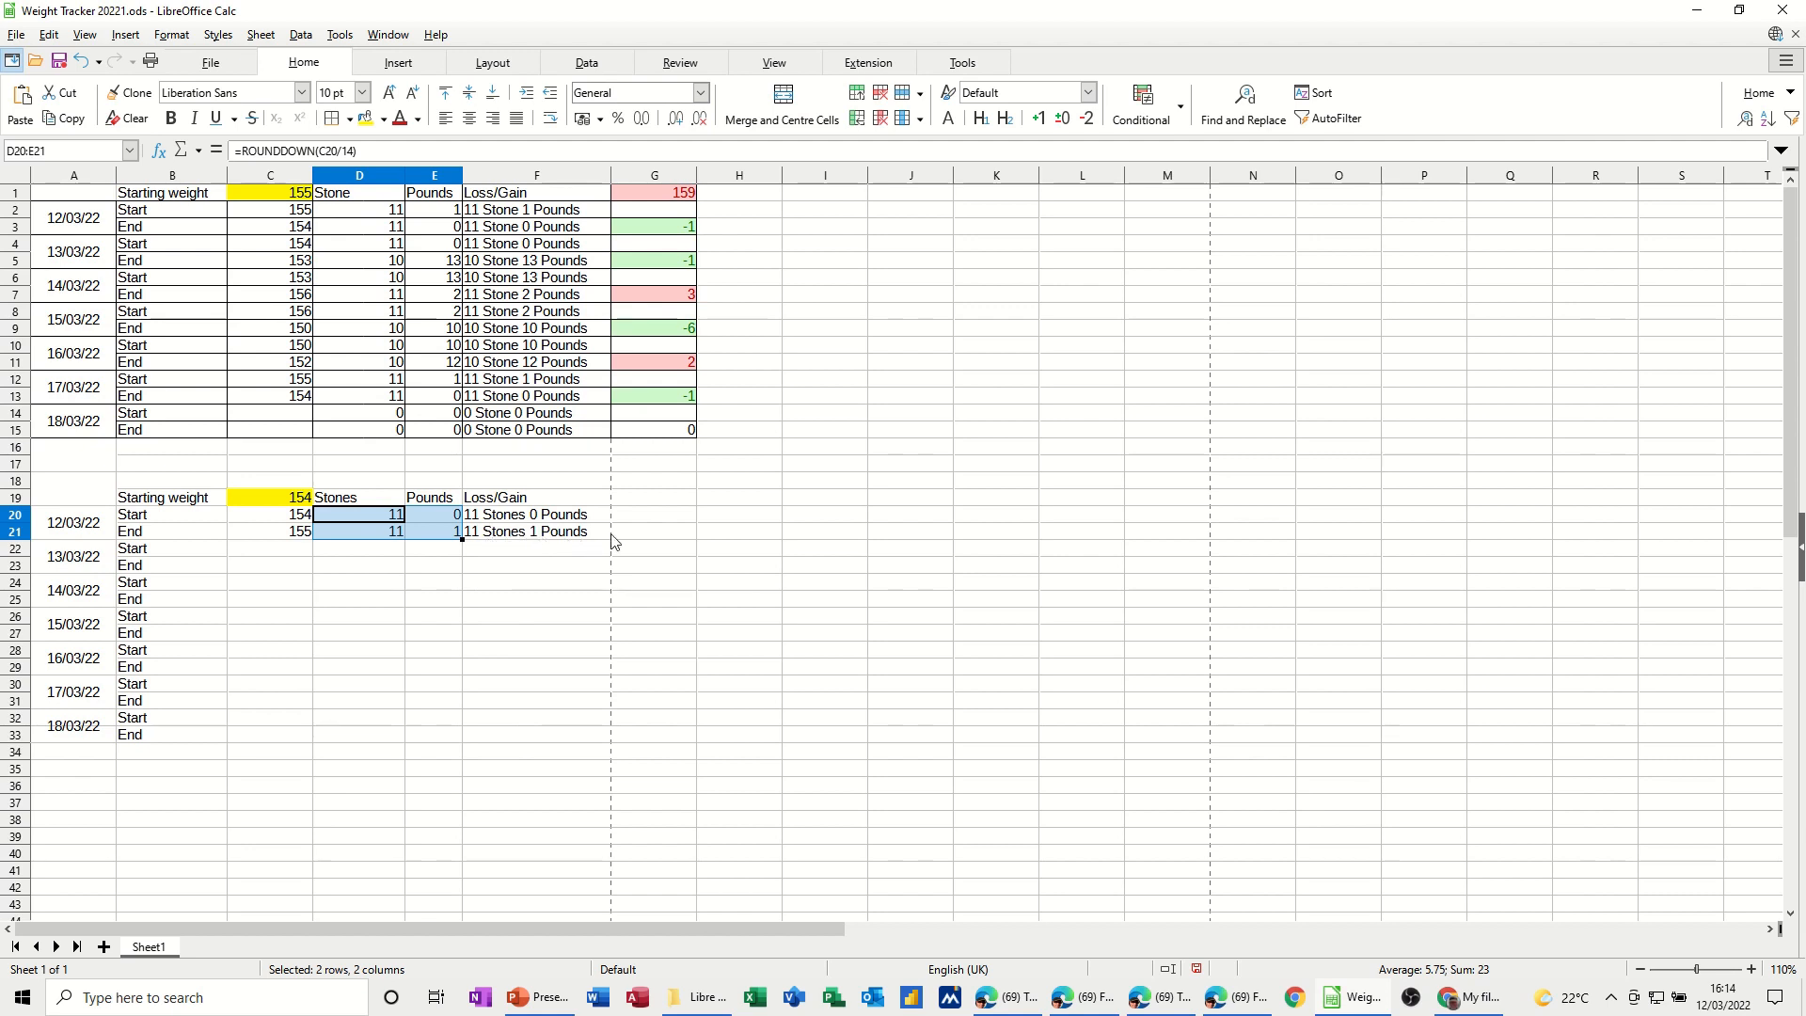
click(635, 537)
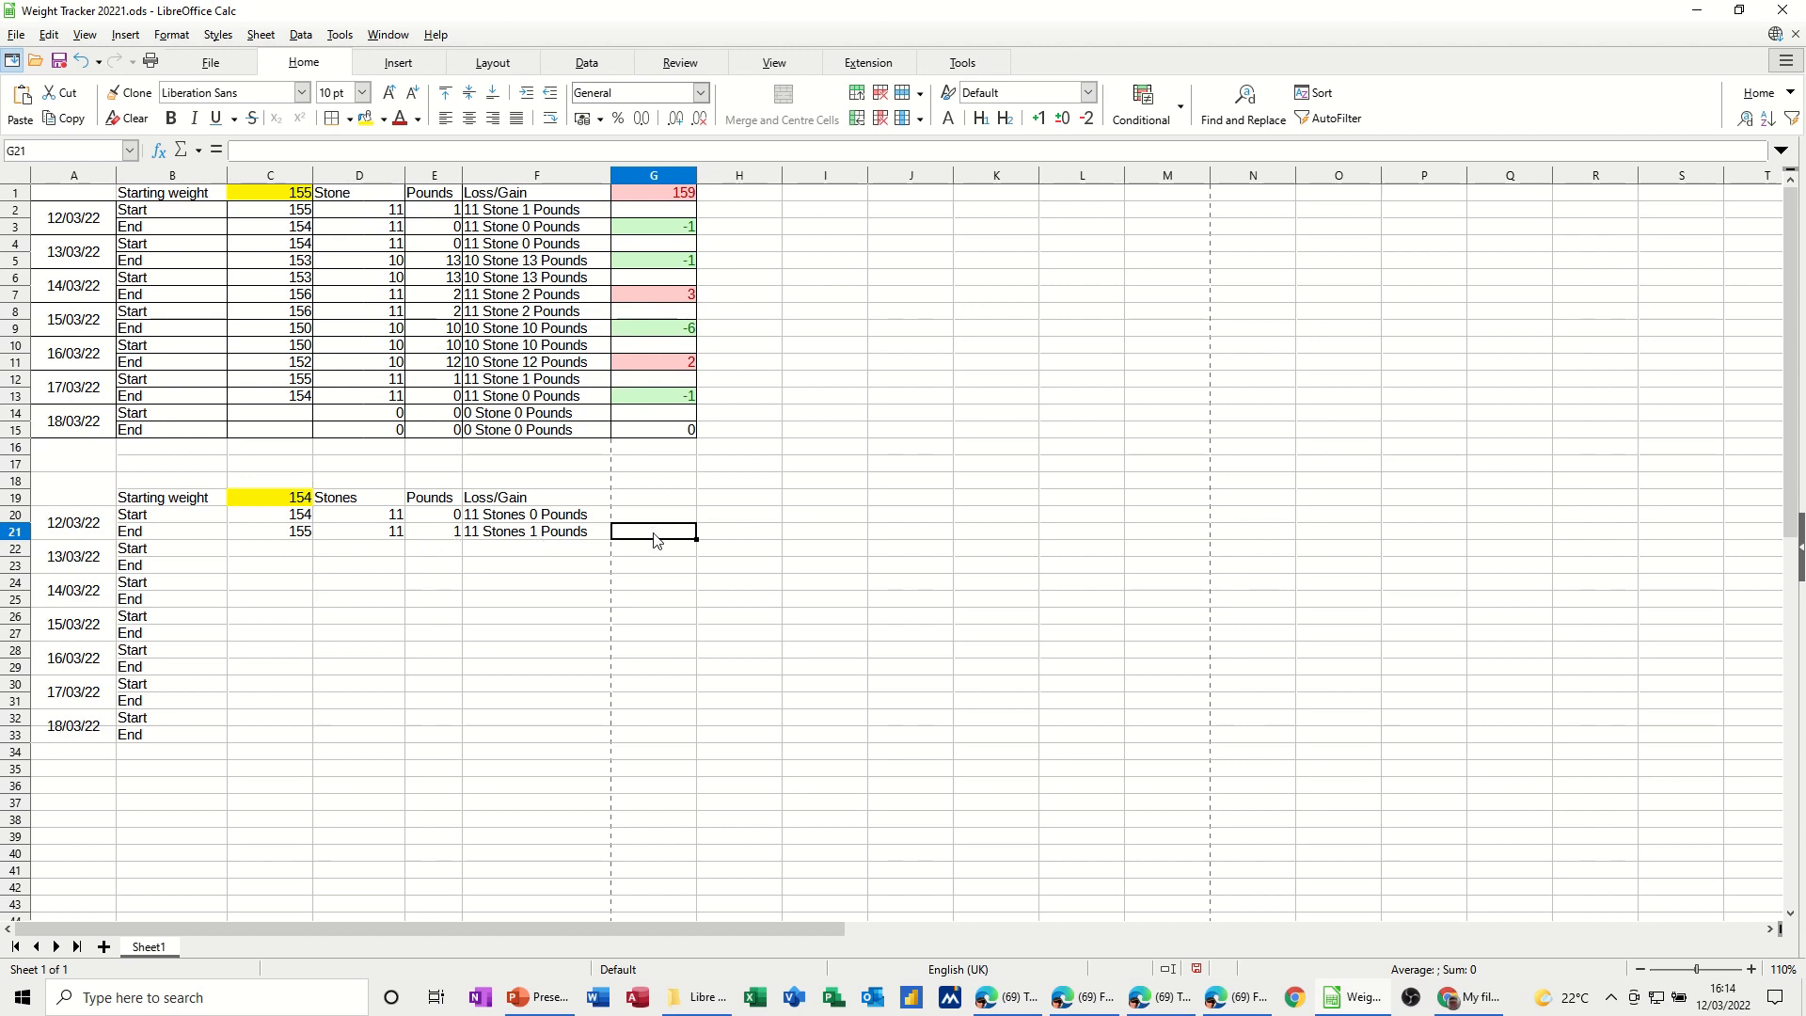
text(=)
Step: Enter the loss/gain formula =C21-C20 in G21, giving 1
click(293, 539)
text(-)
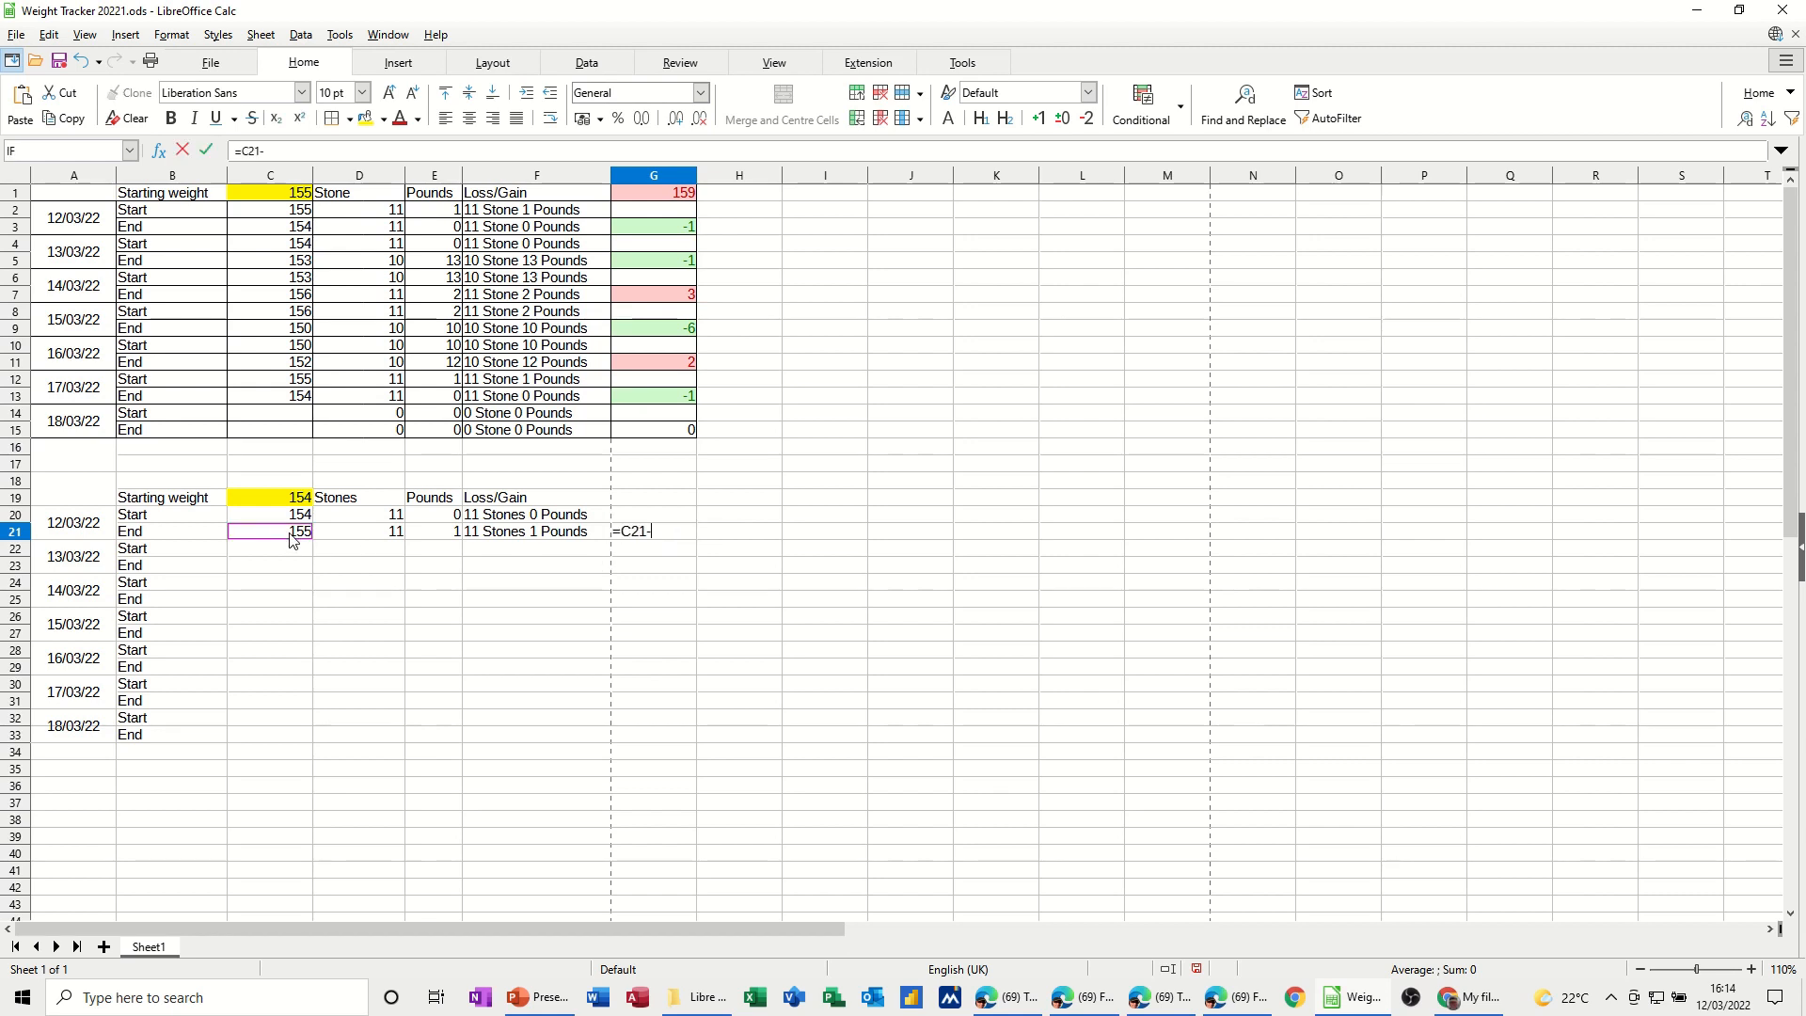
click(293, 521)
click(206, 150)
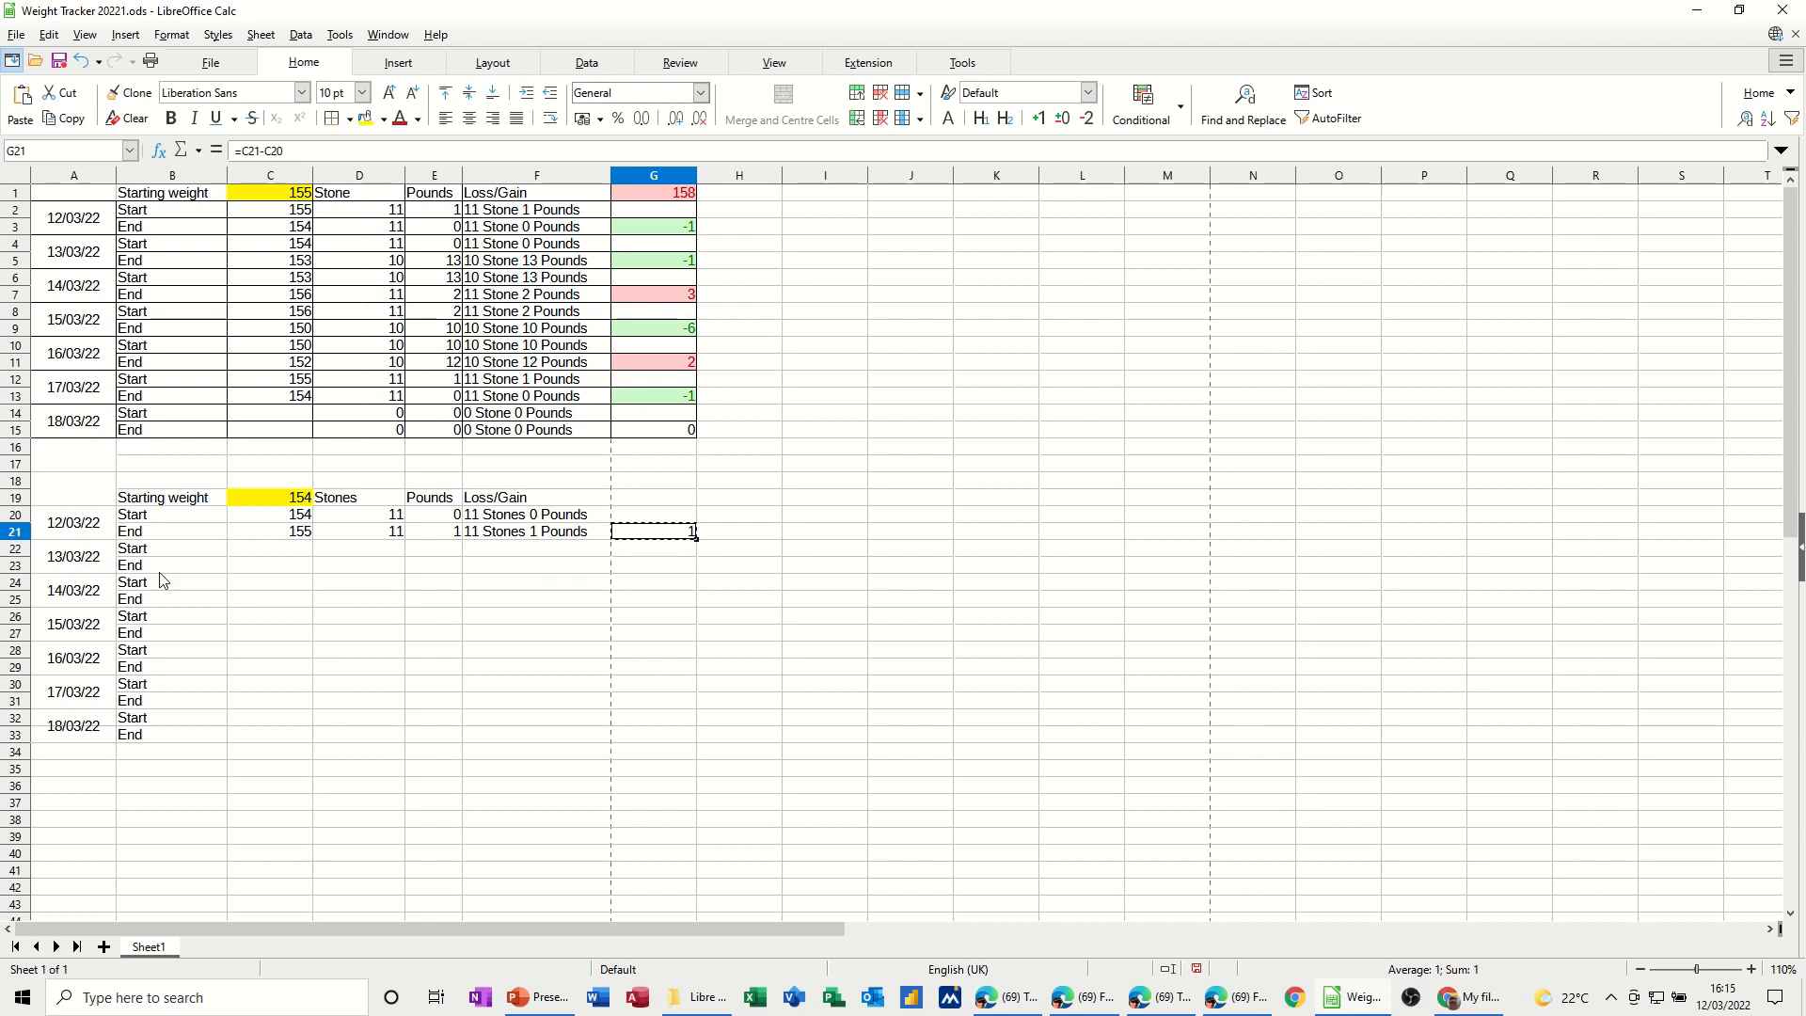
Step: Paste the loss/gain formula into G23, G25, G27, G29, G31 and G33, each showing 0
click(632, 568)
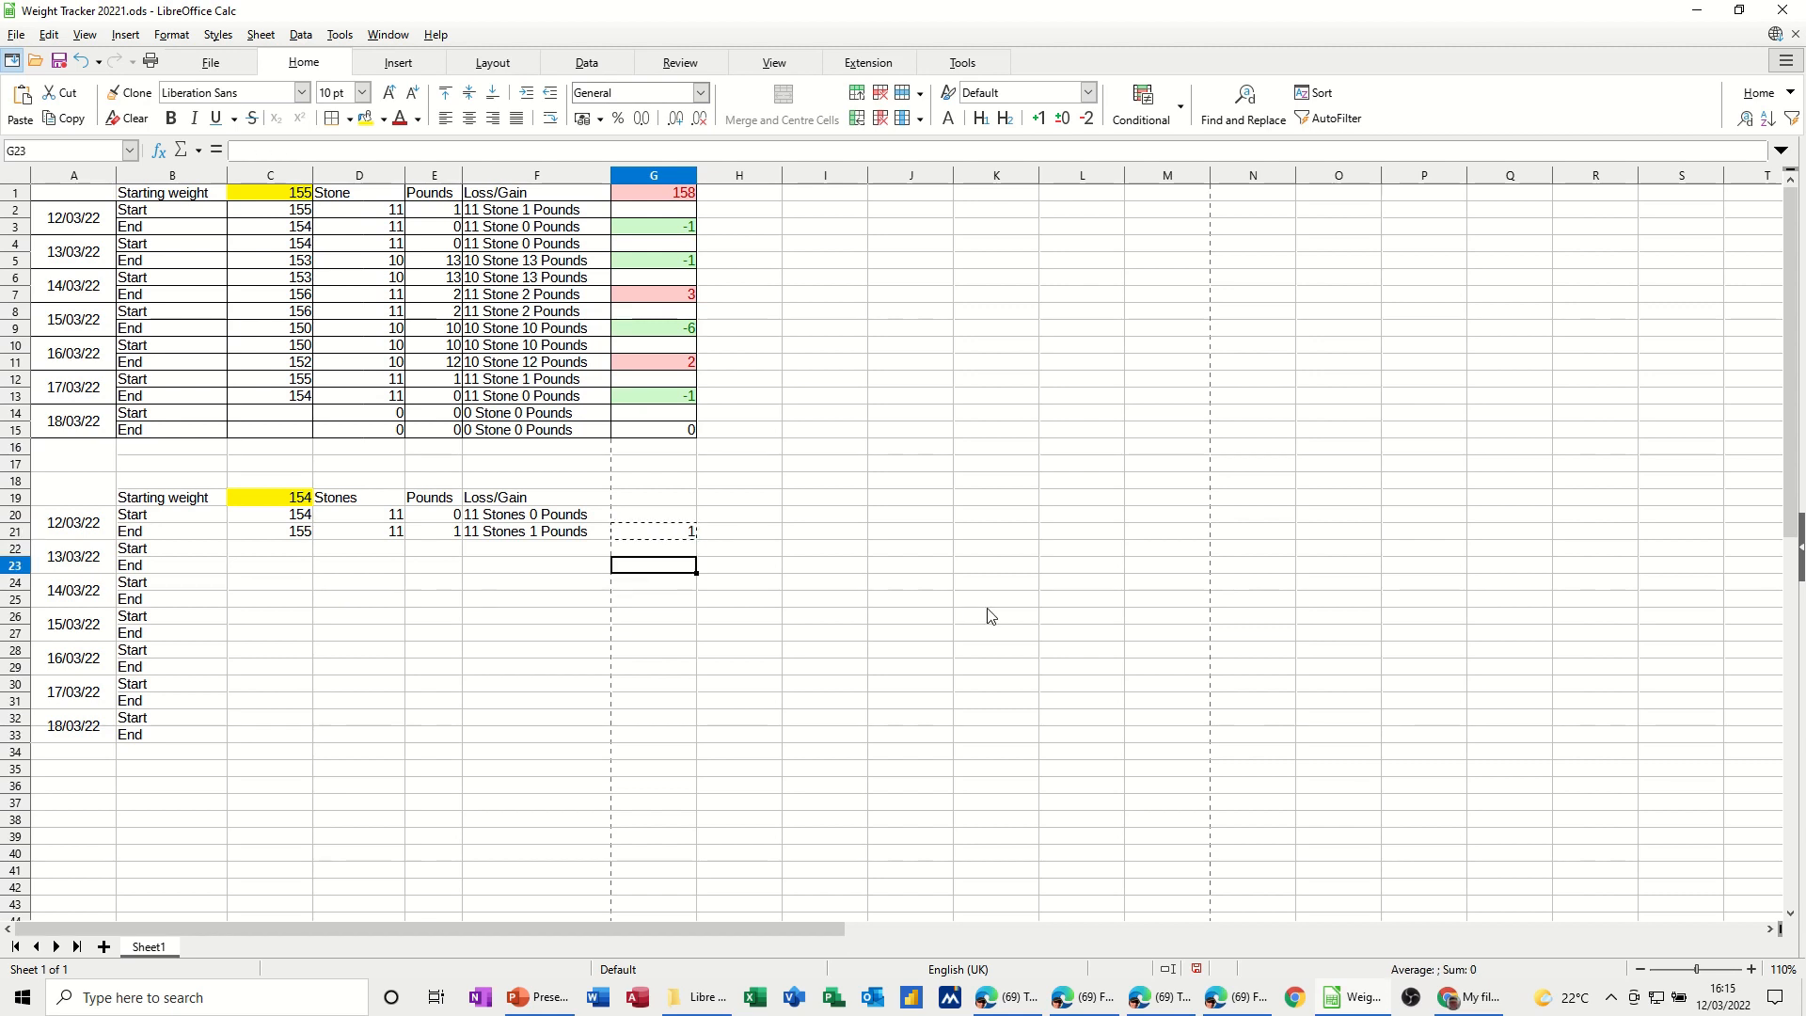
text(0)
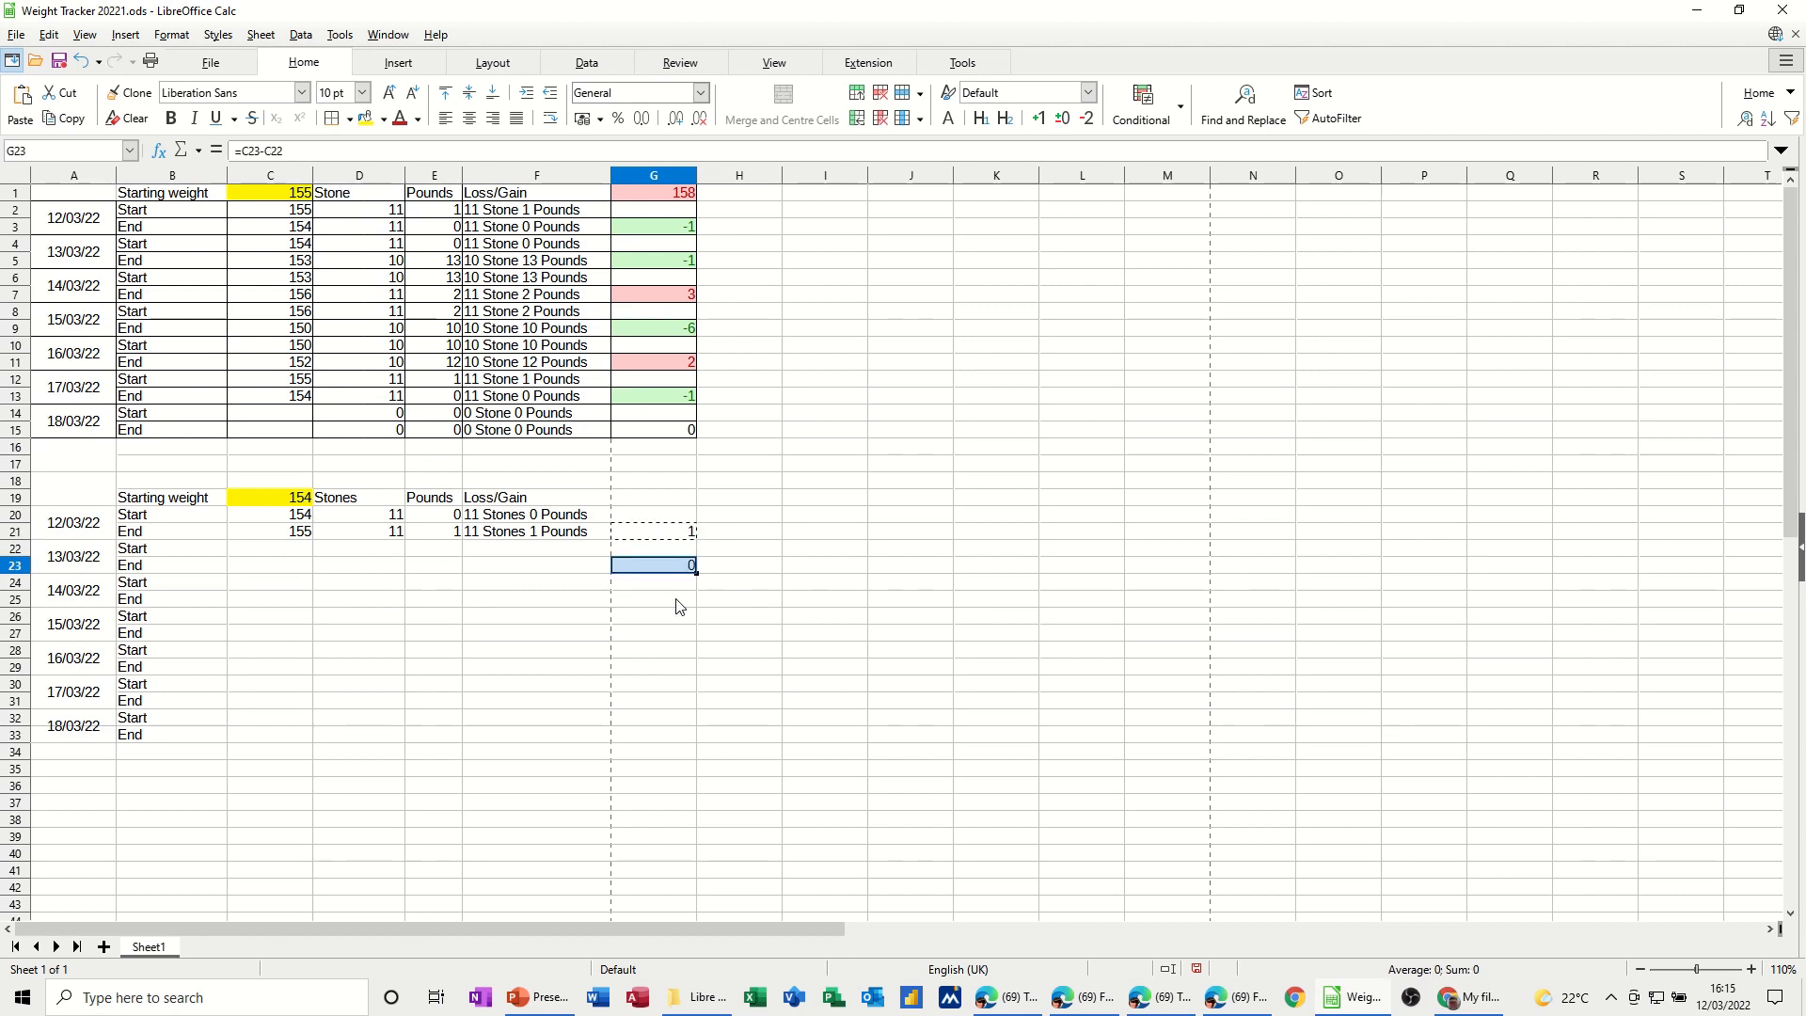
click(677, 604)
text(=C25-C24)
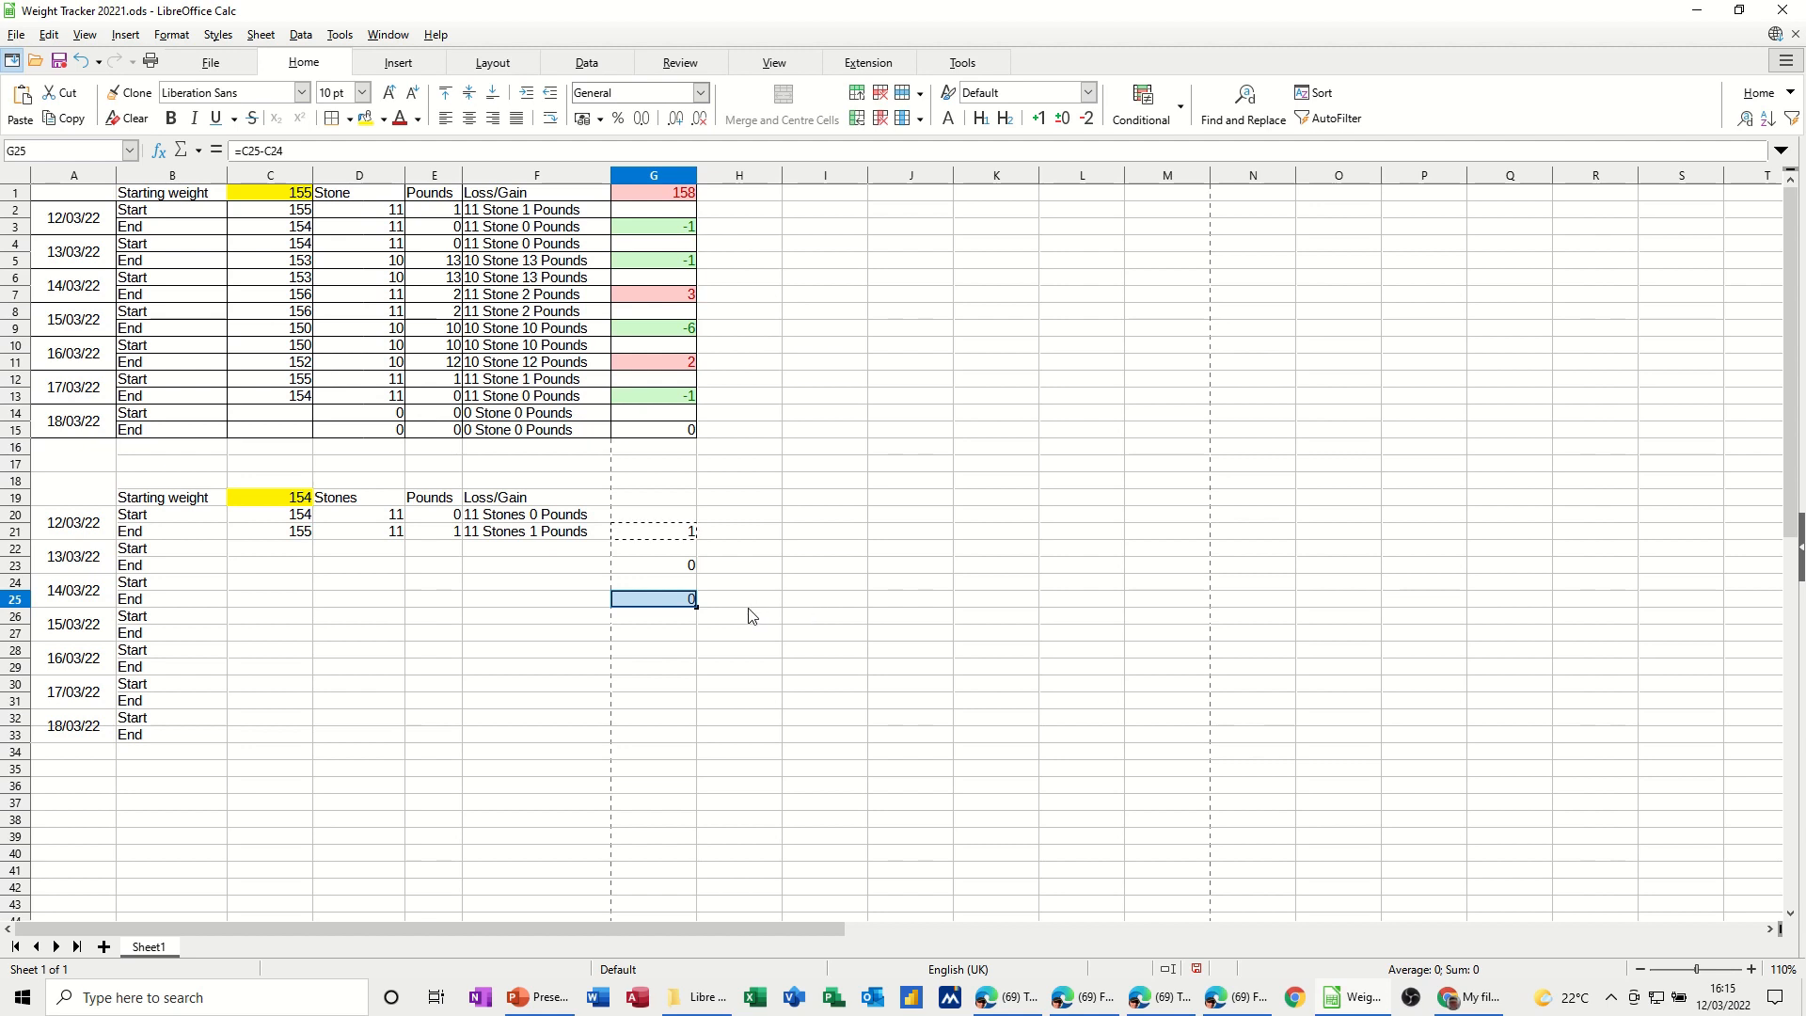
click(675, 633)
text(=C27-C26)
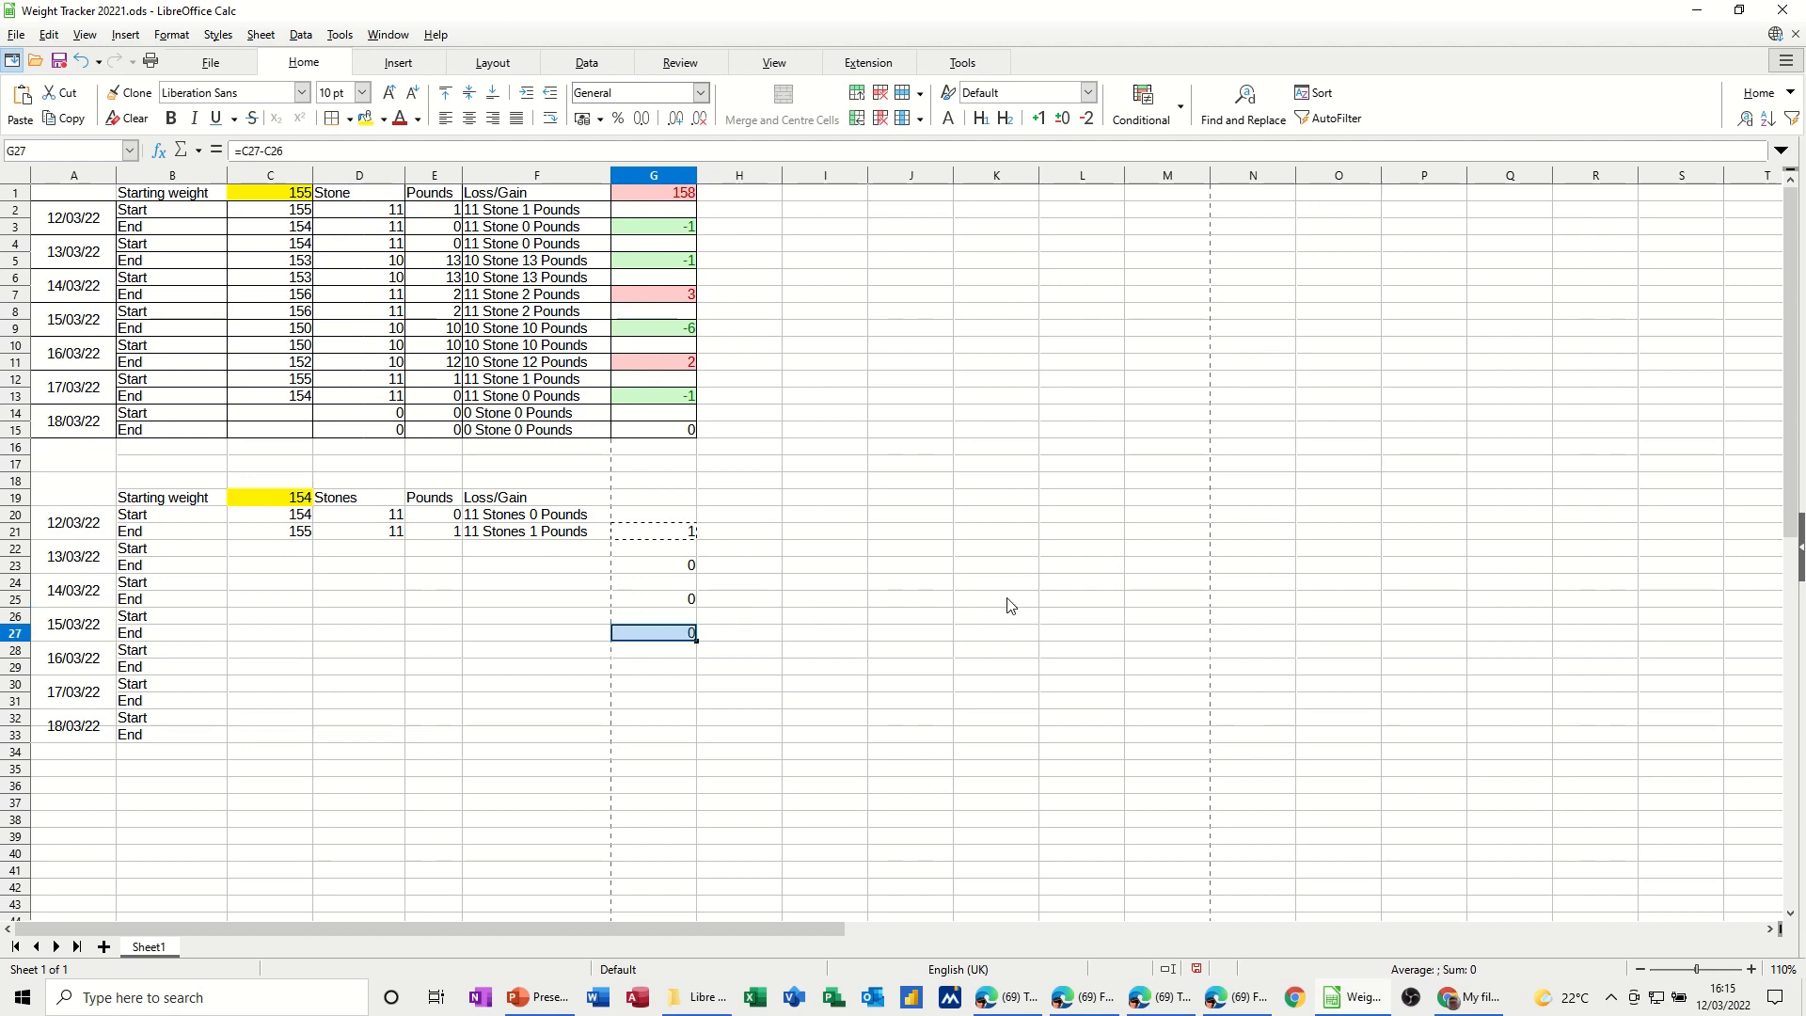
click(683, 669)
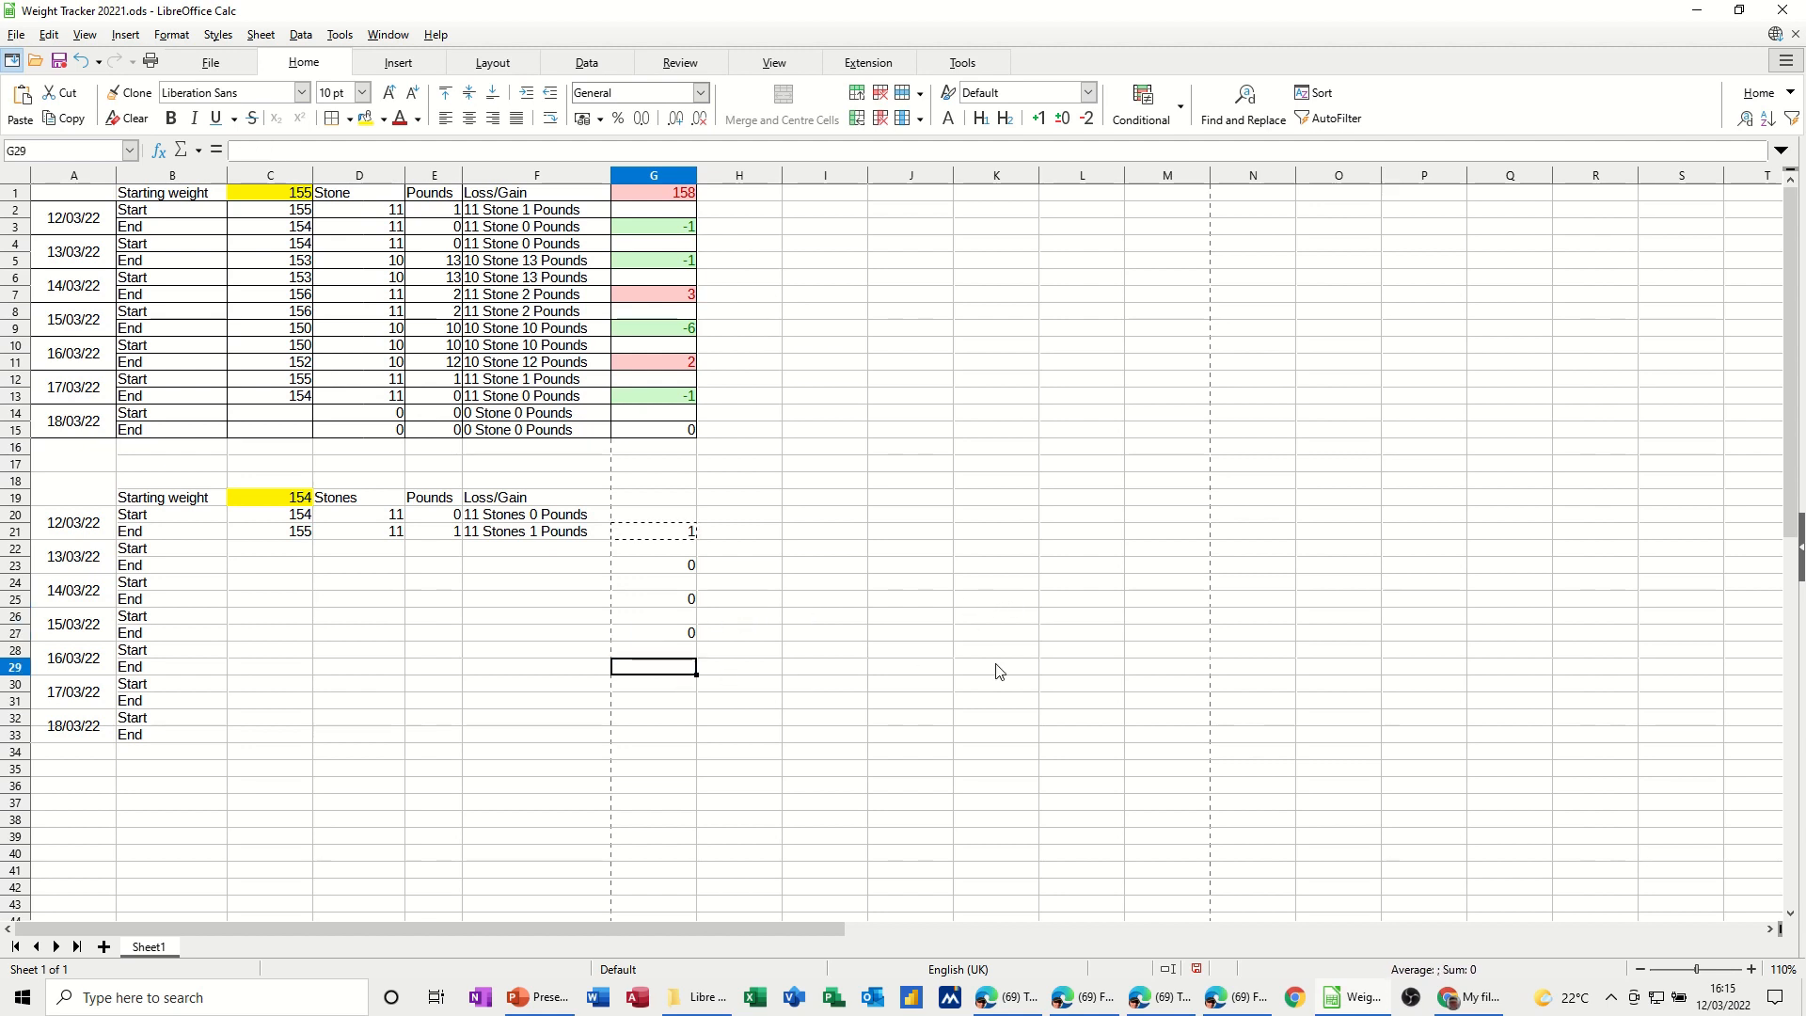
text(=C29-C28)
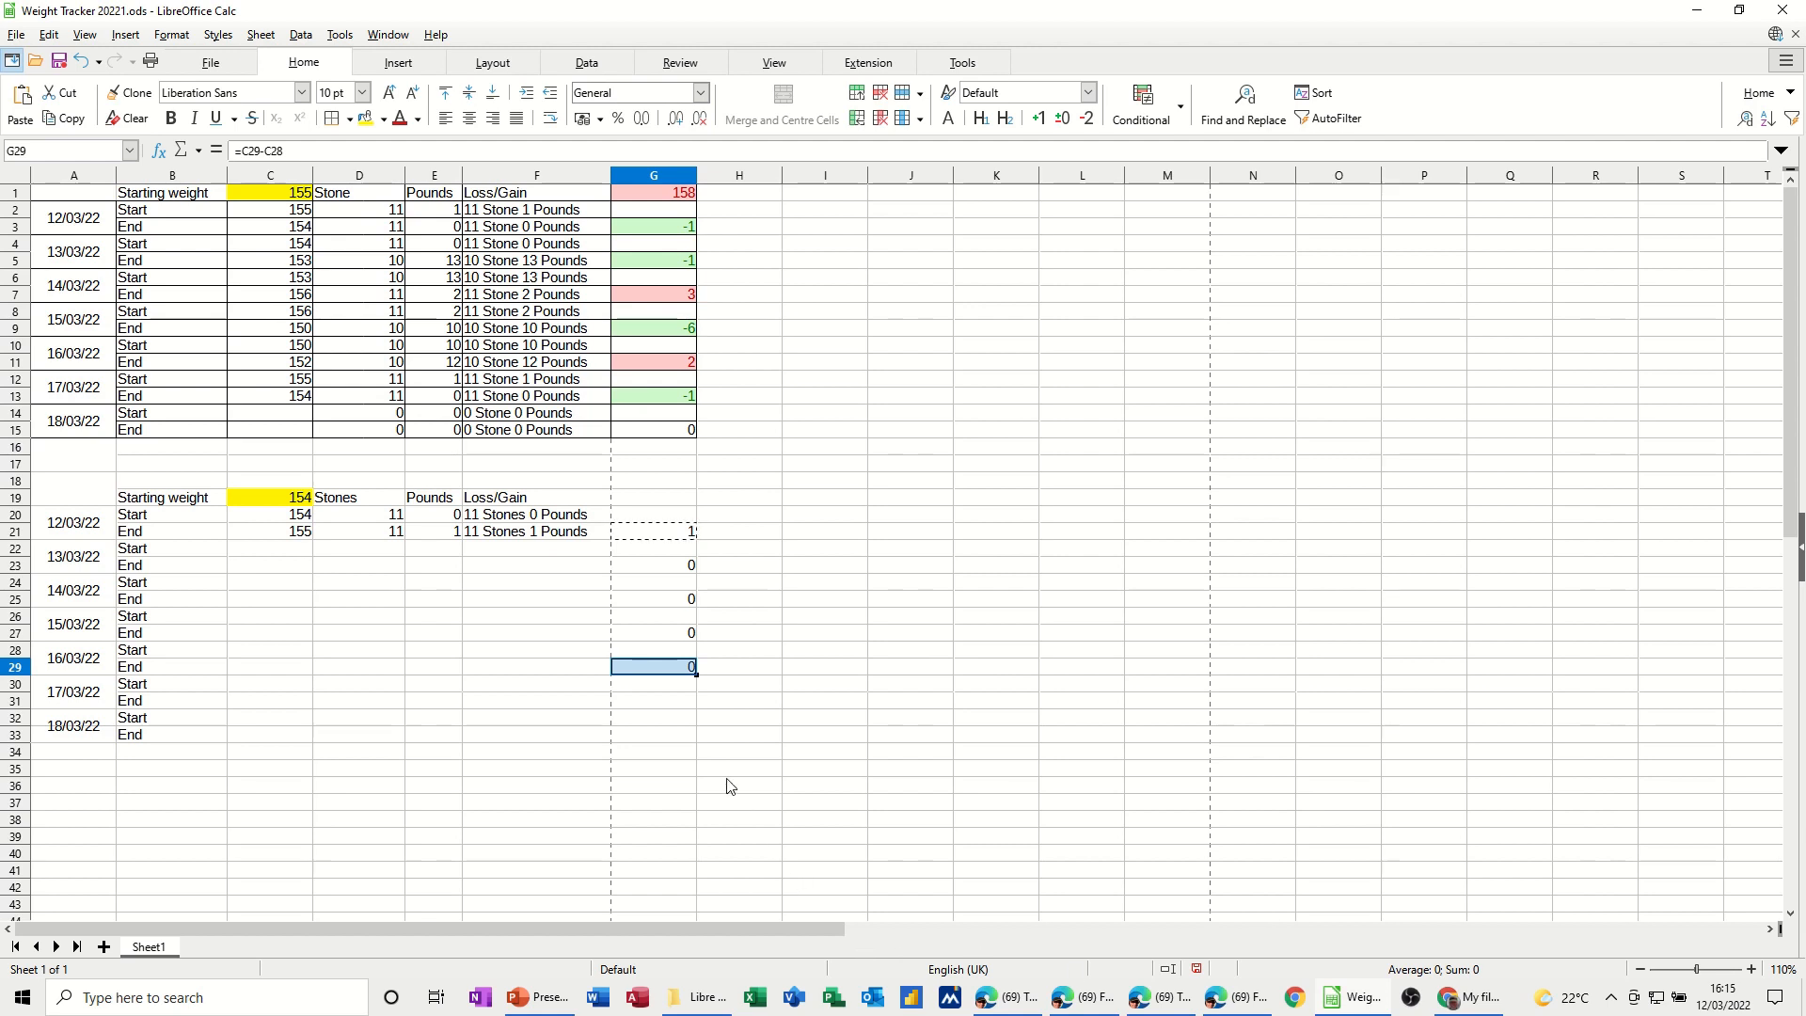
click(663, 701)
key(ctrl+v)
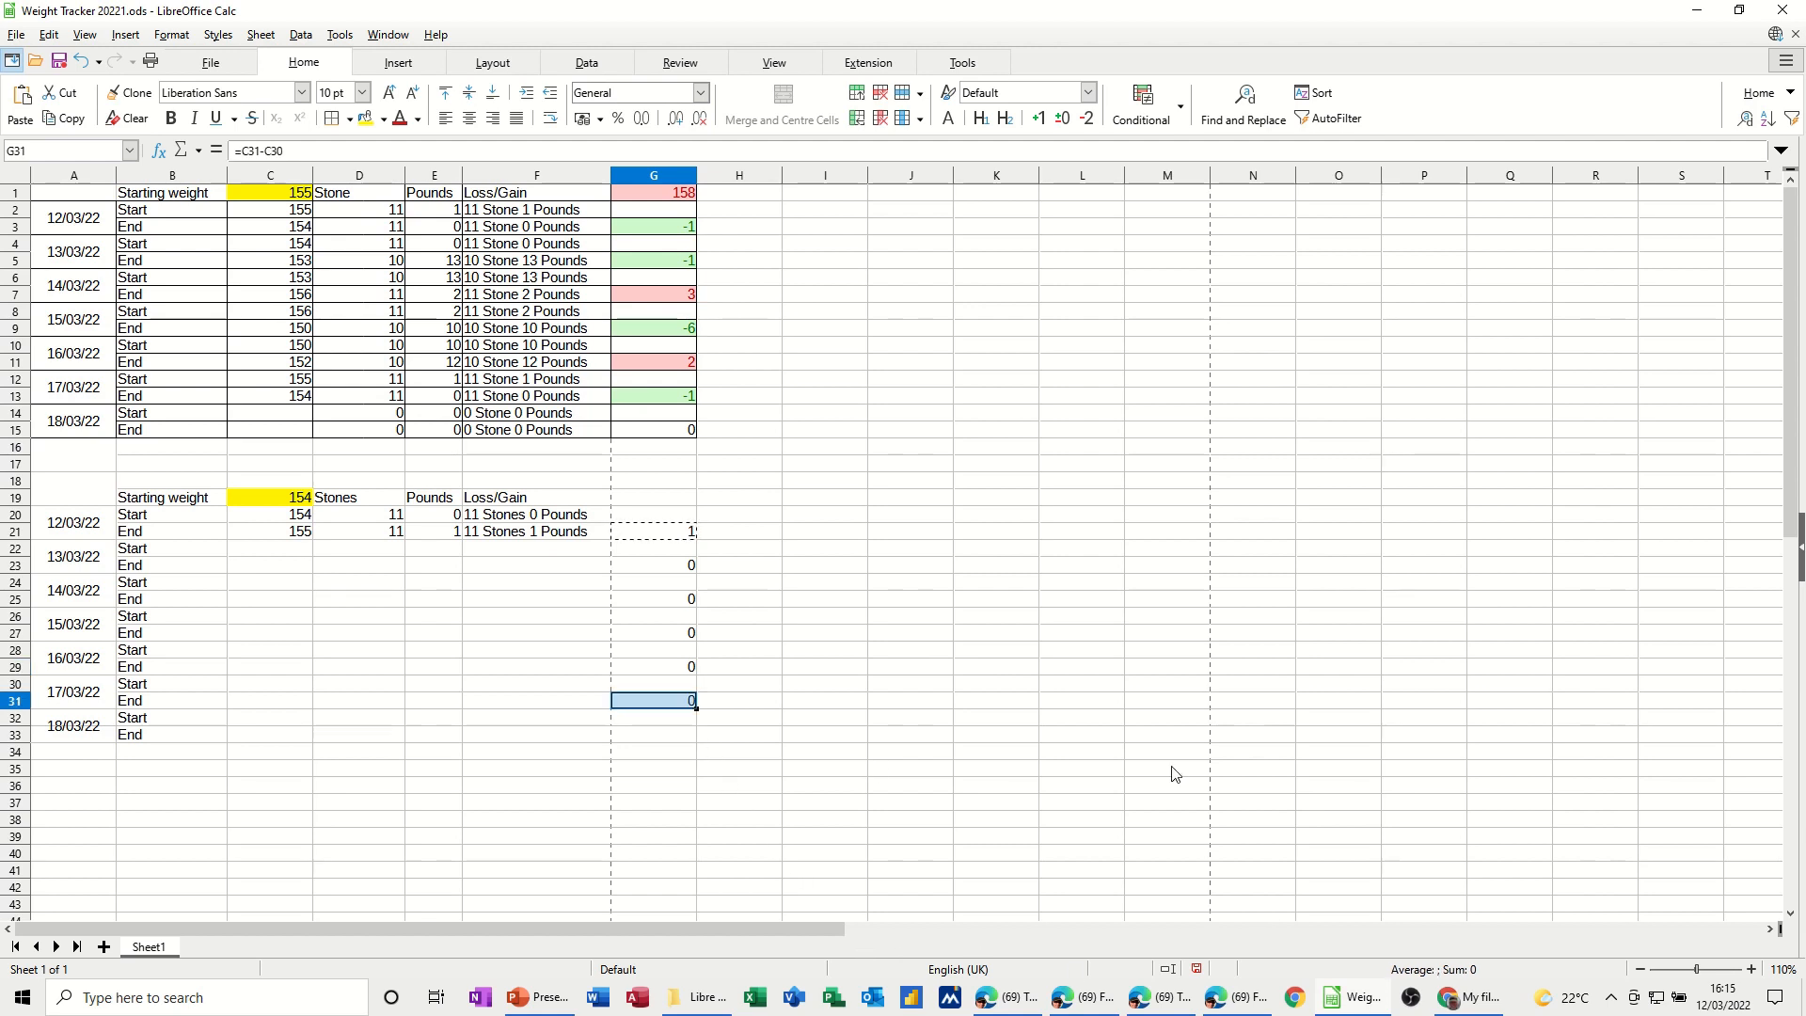
click(687, 736)
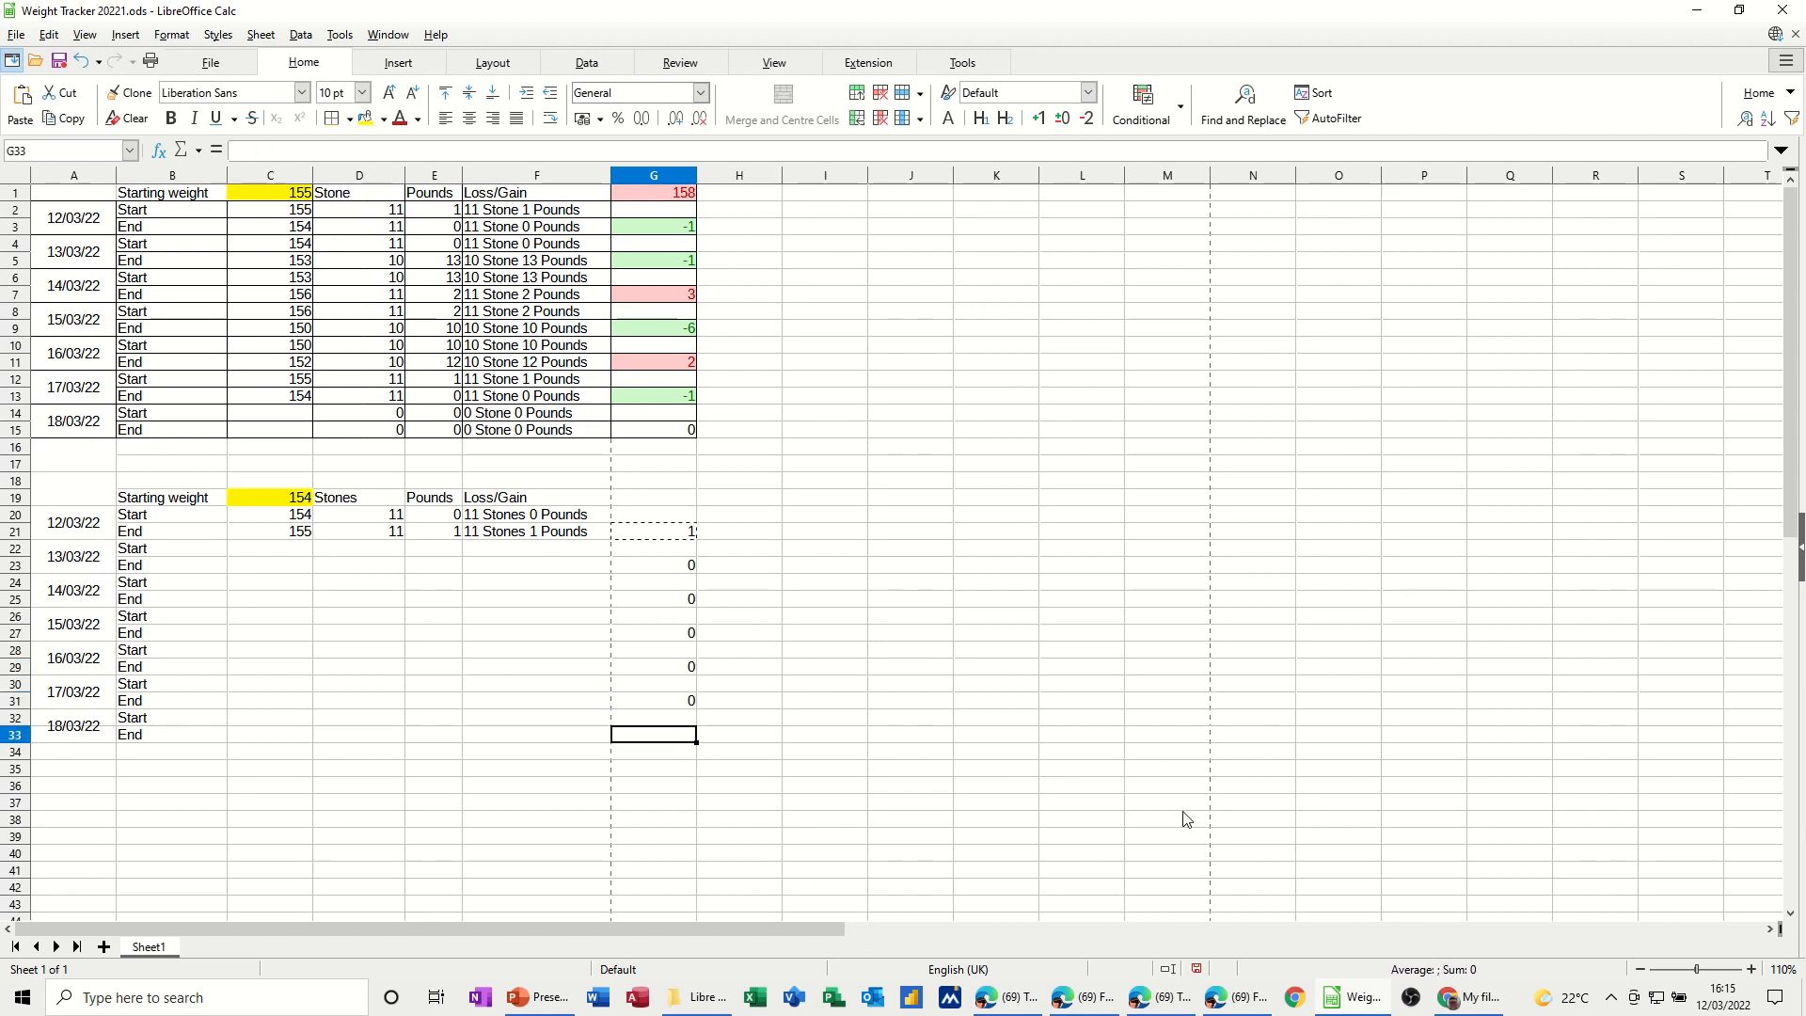
text(0)
click(728, 583)
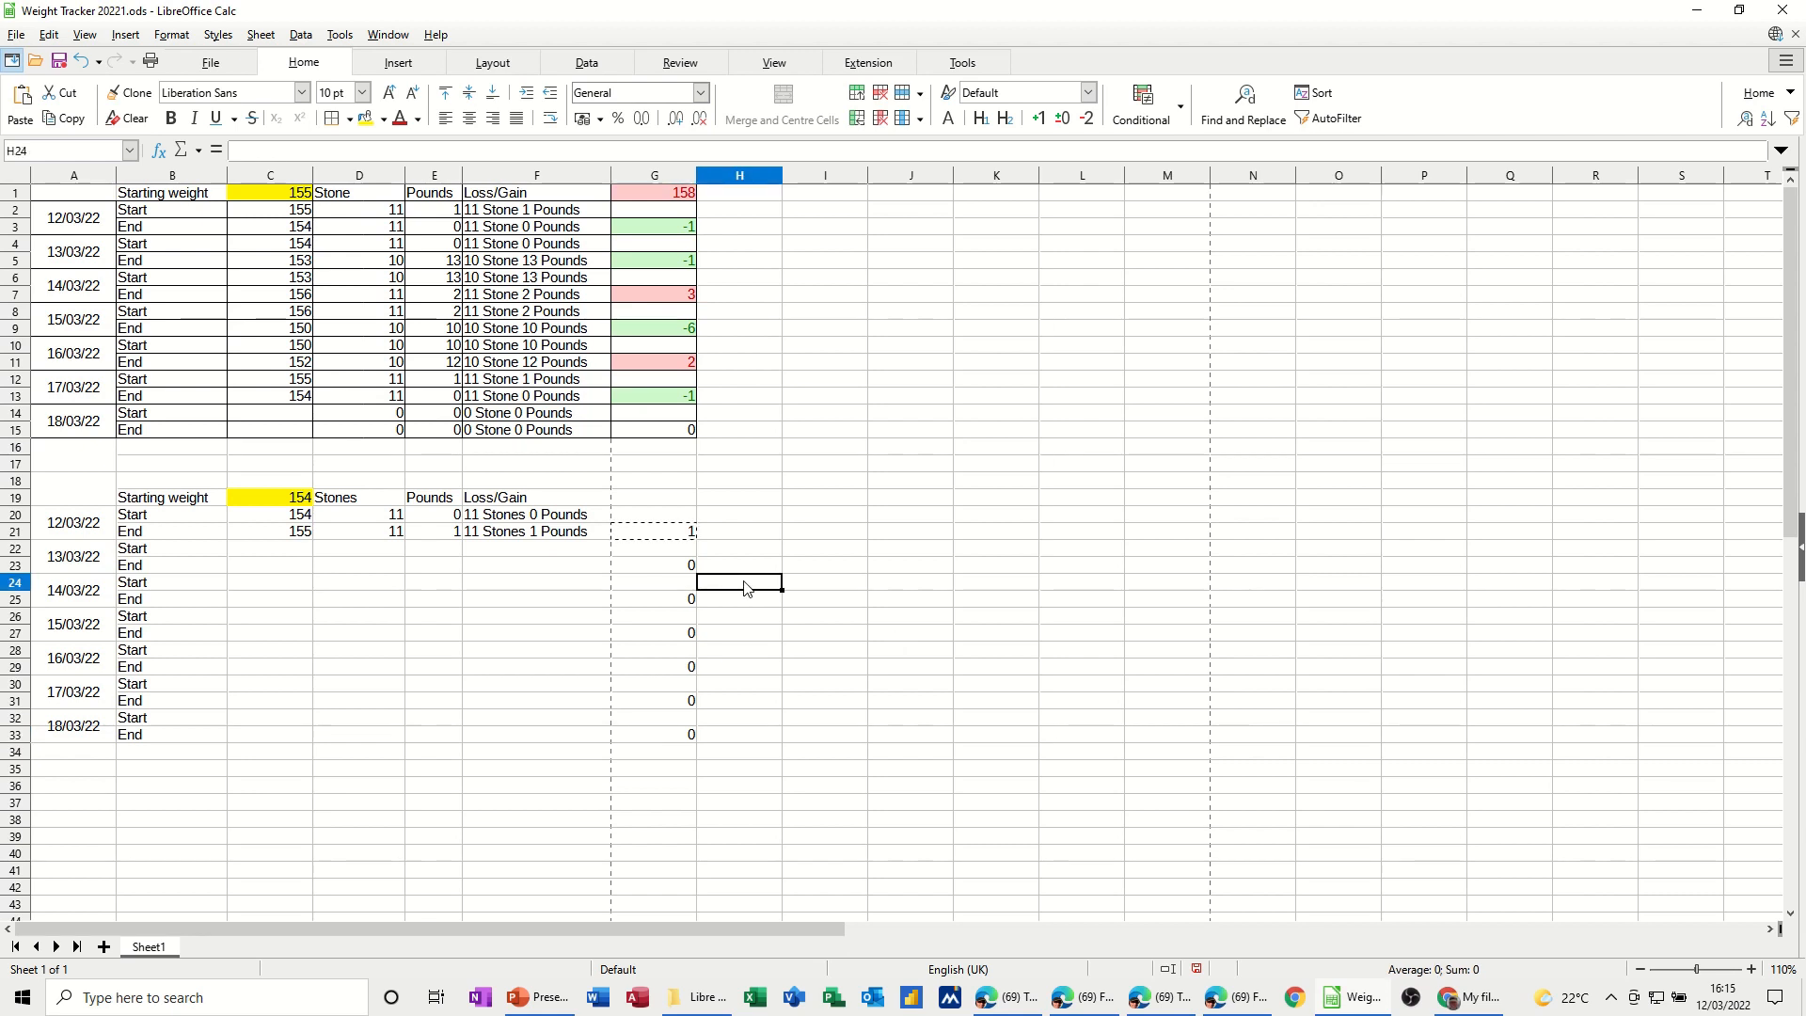
click(656, 536)
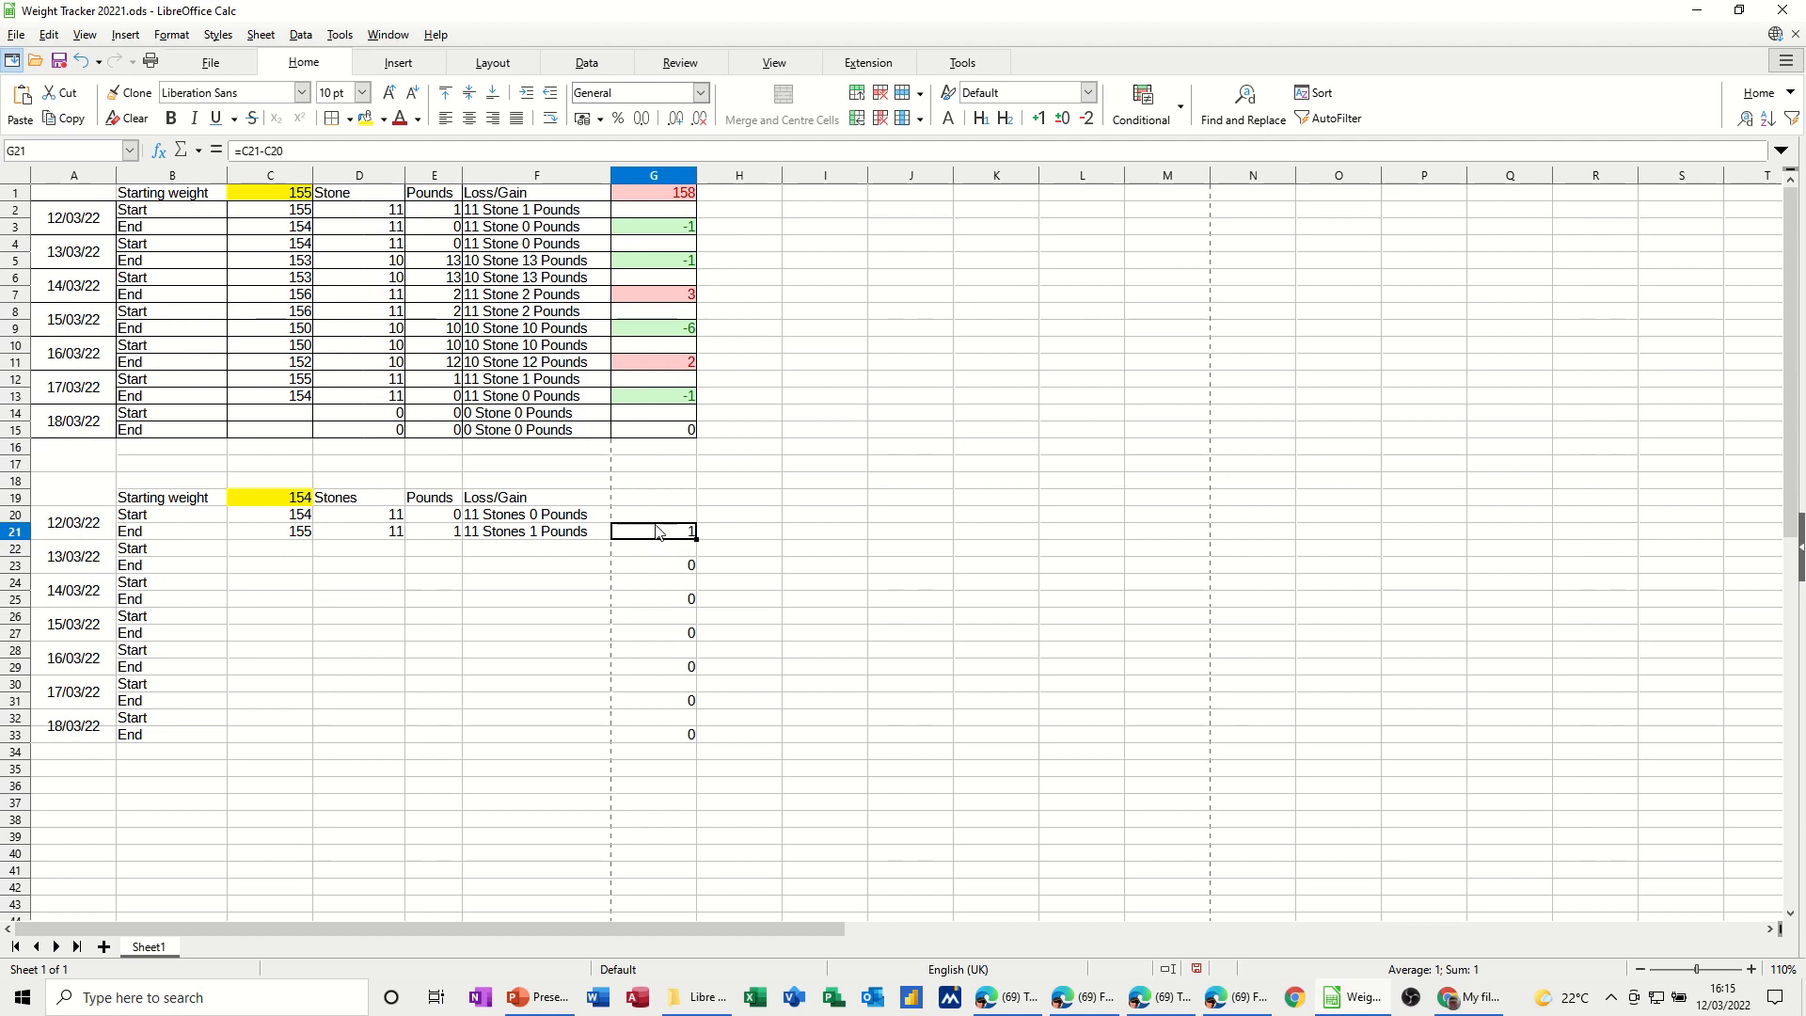
Step: Add a first condition on G21: values greater than 0 get the red Bad style
click(1181, 106)
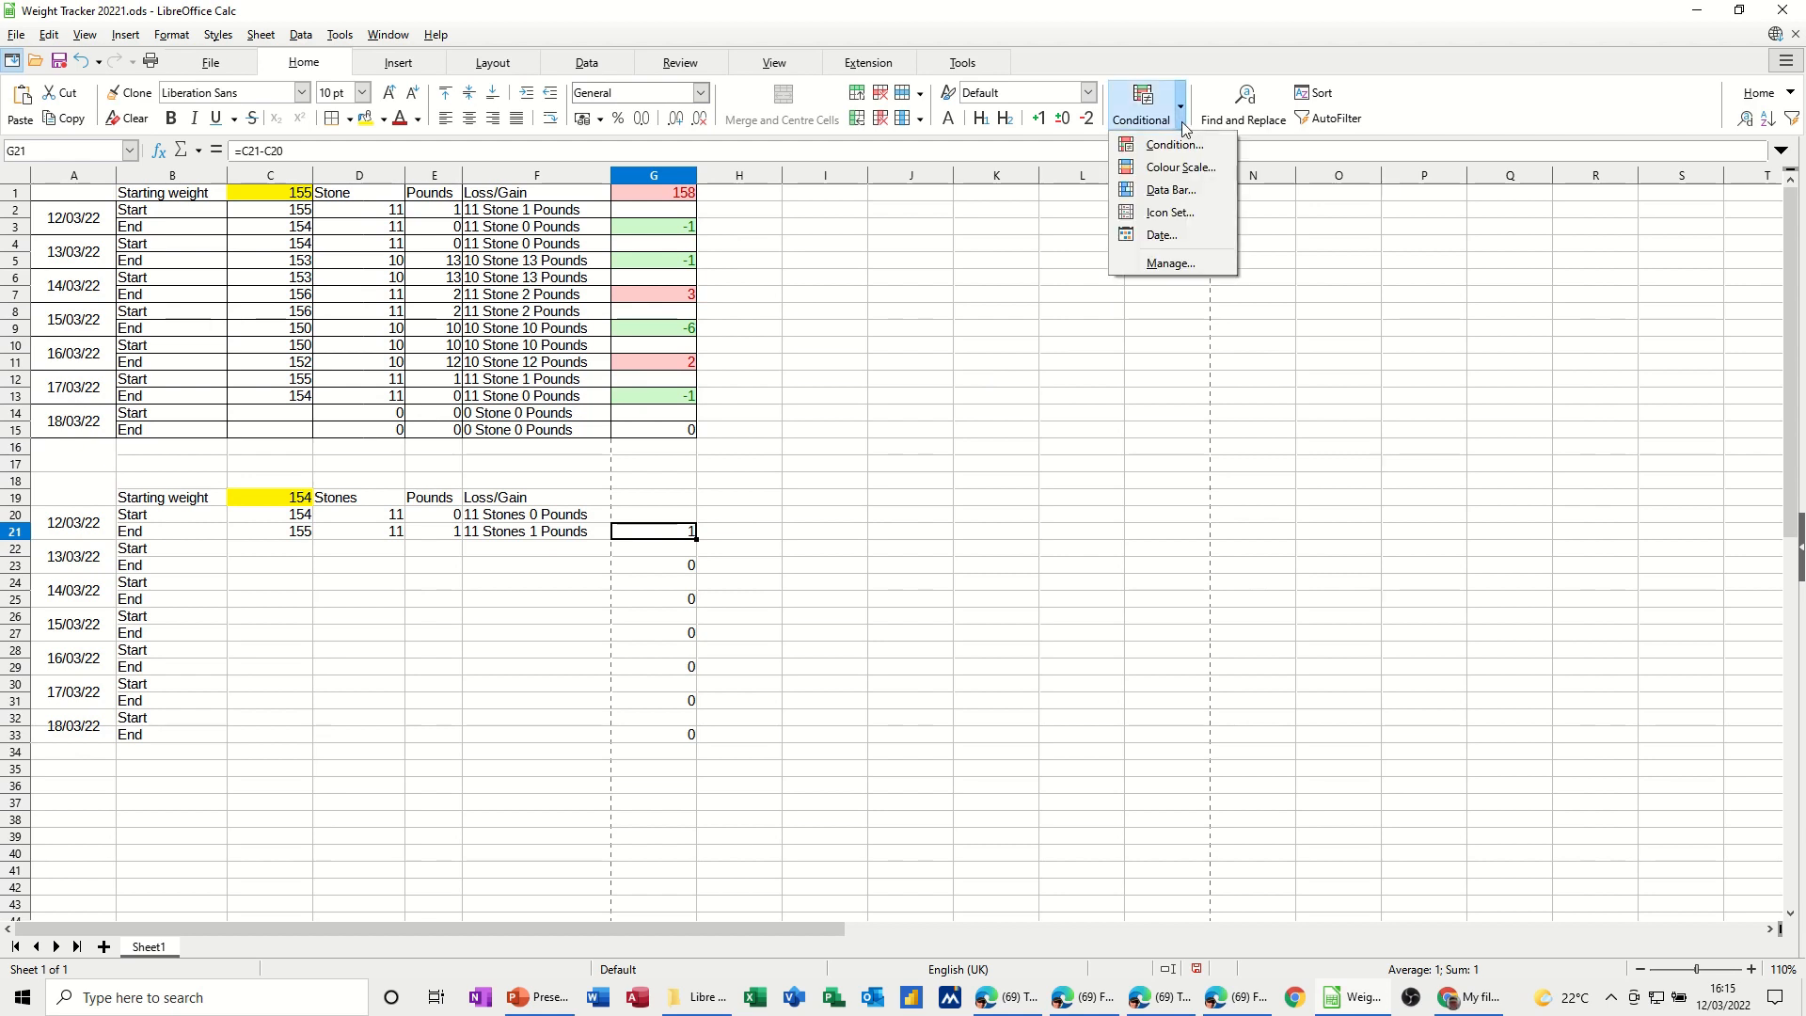
click(1169, 148)
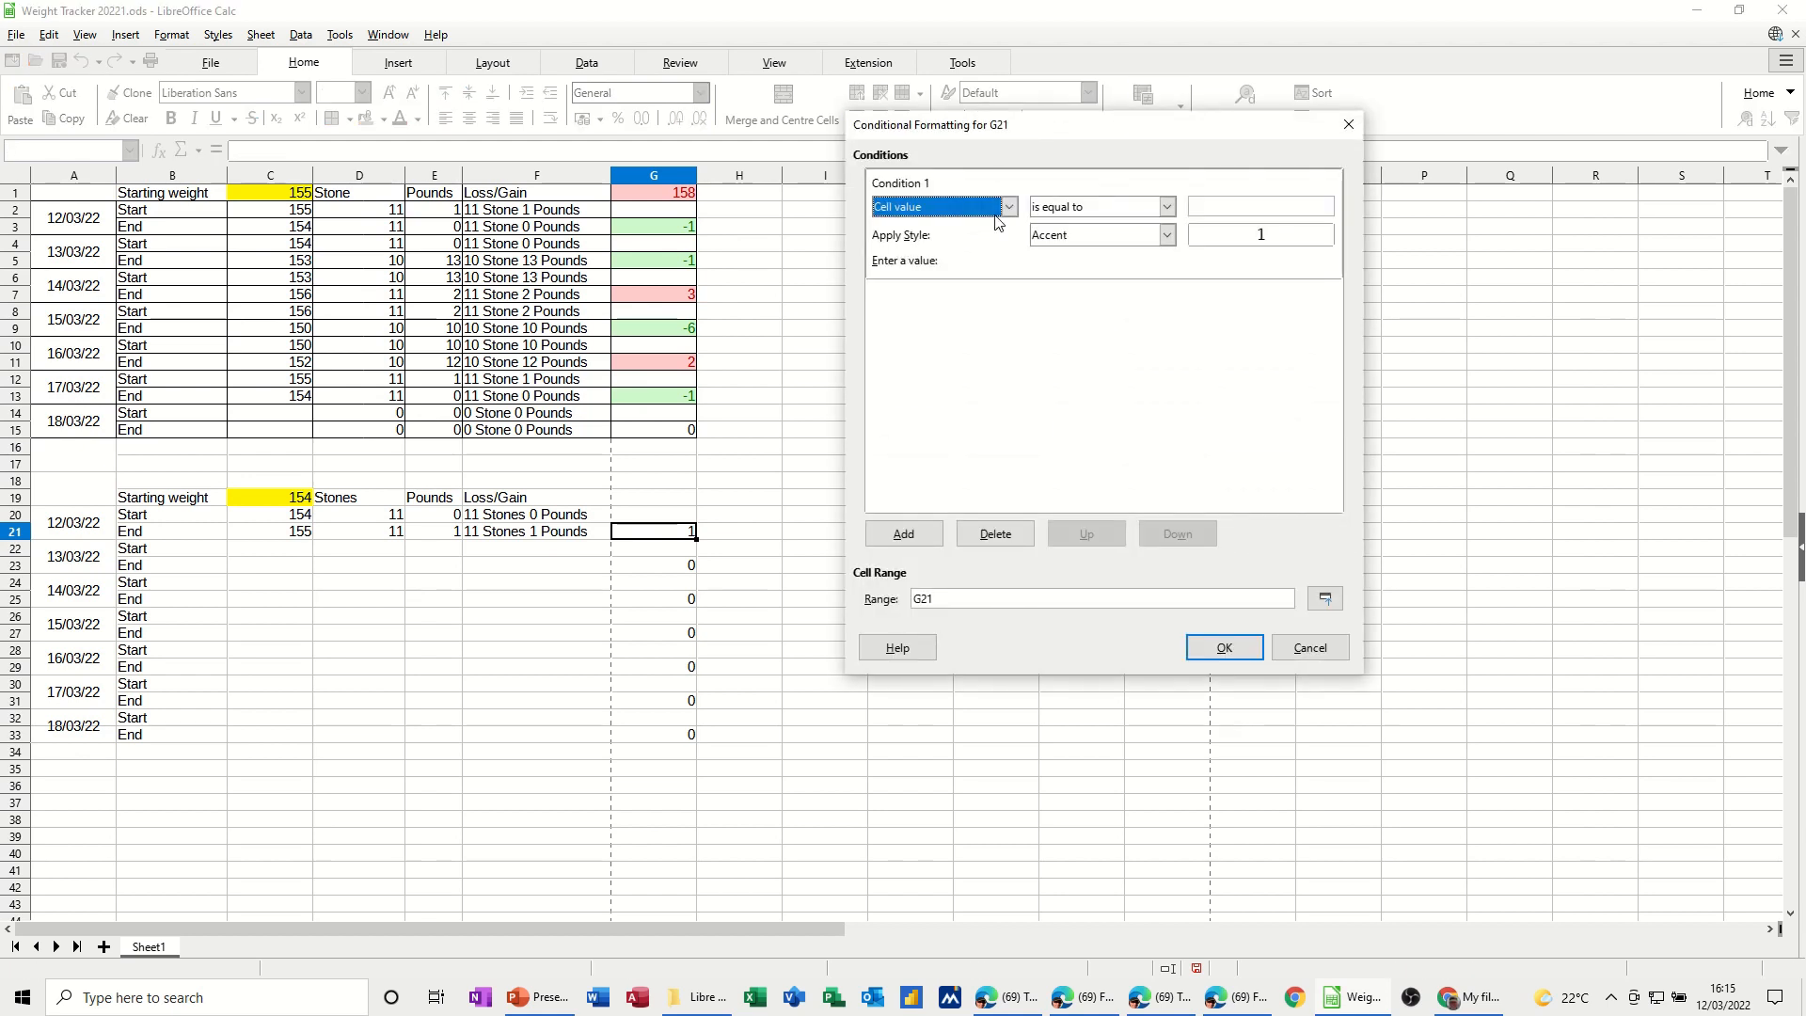
click(994, 525)
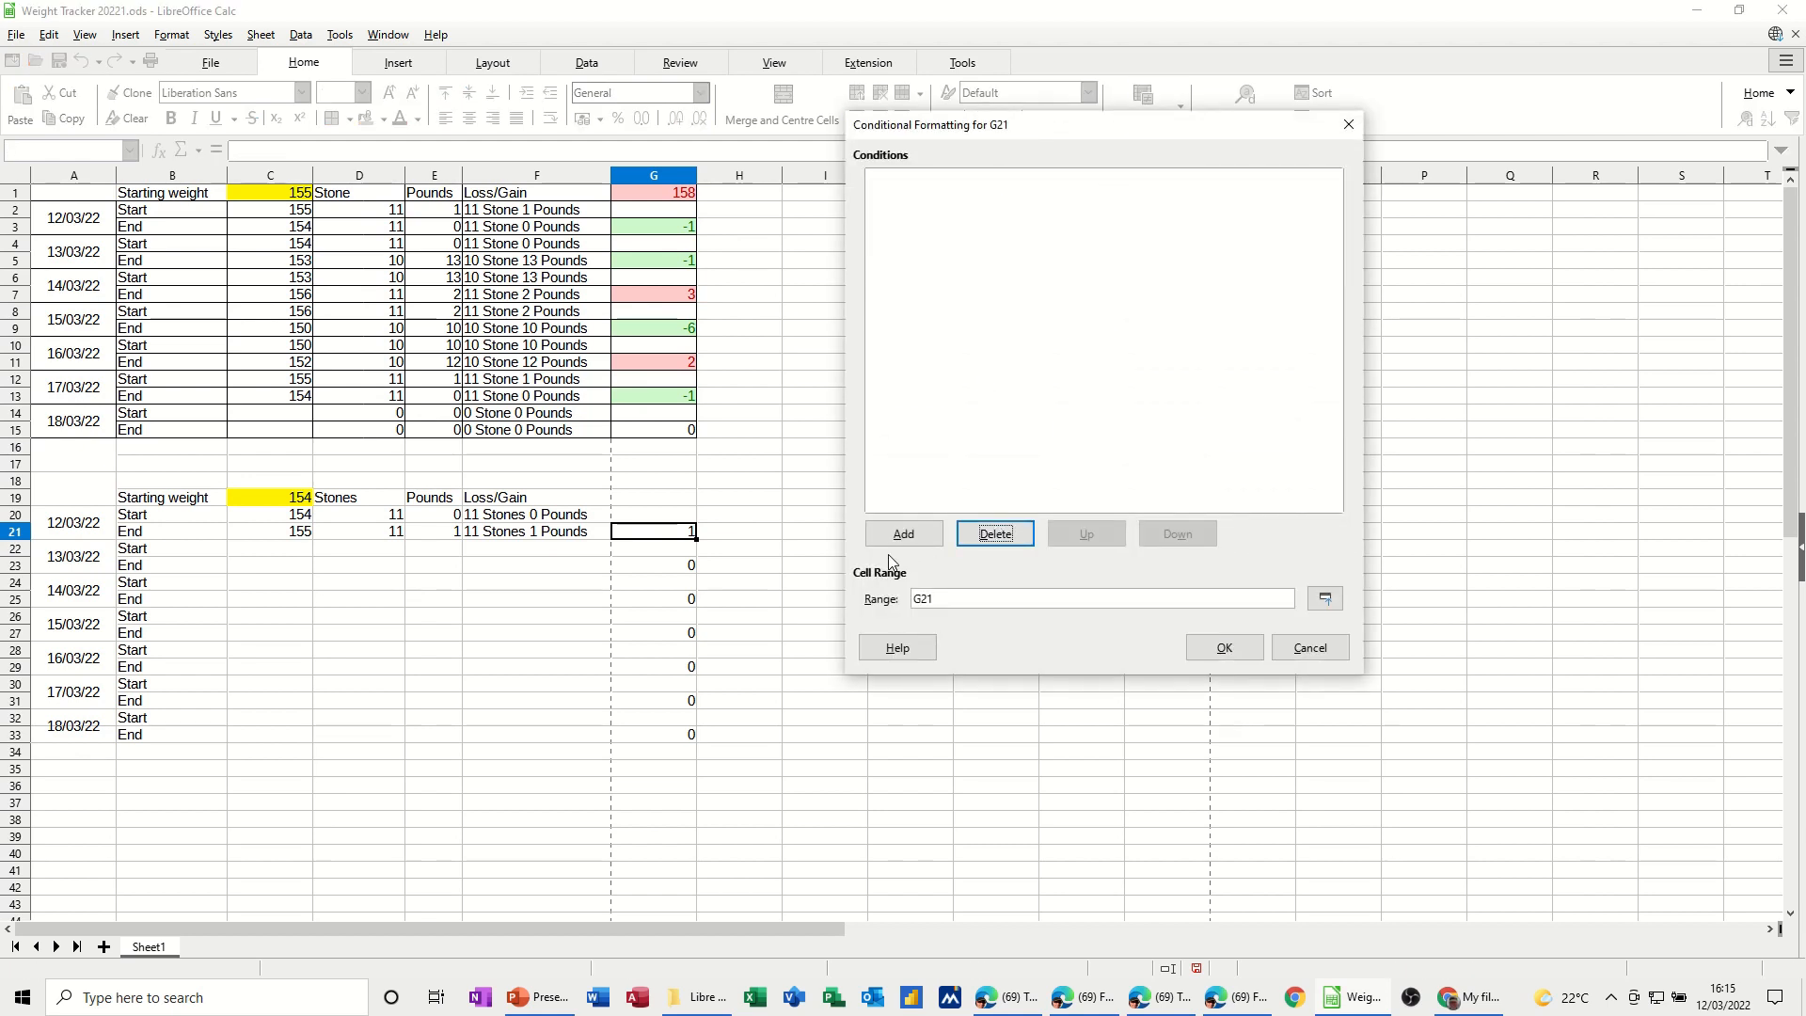
click(905, 536)
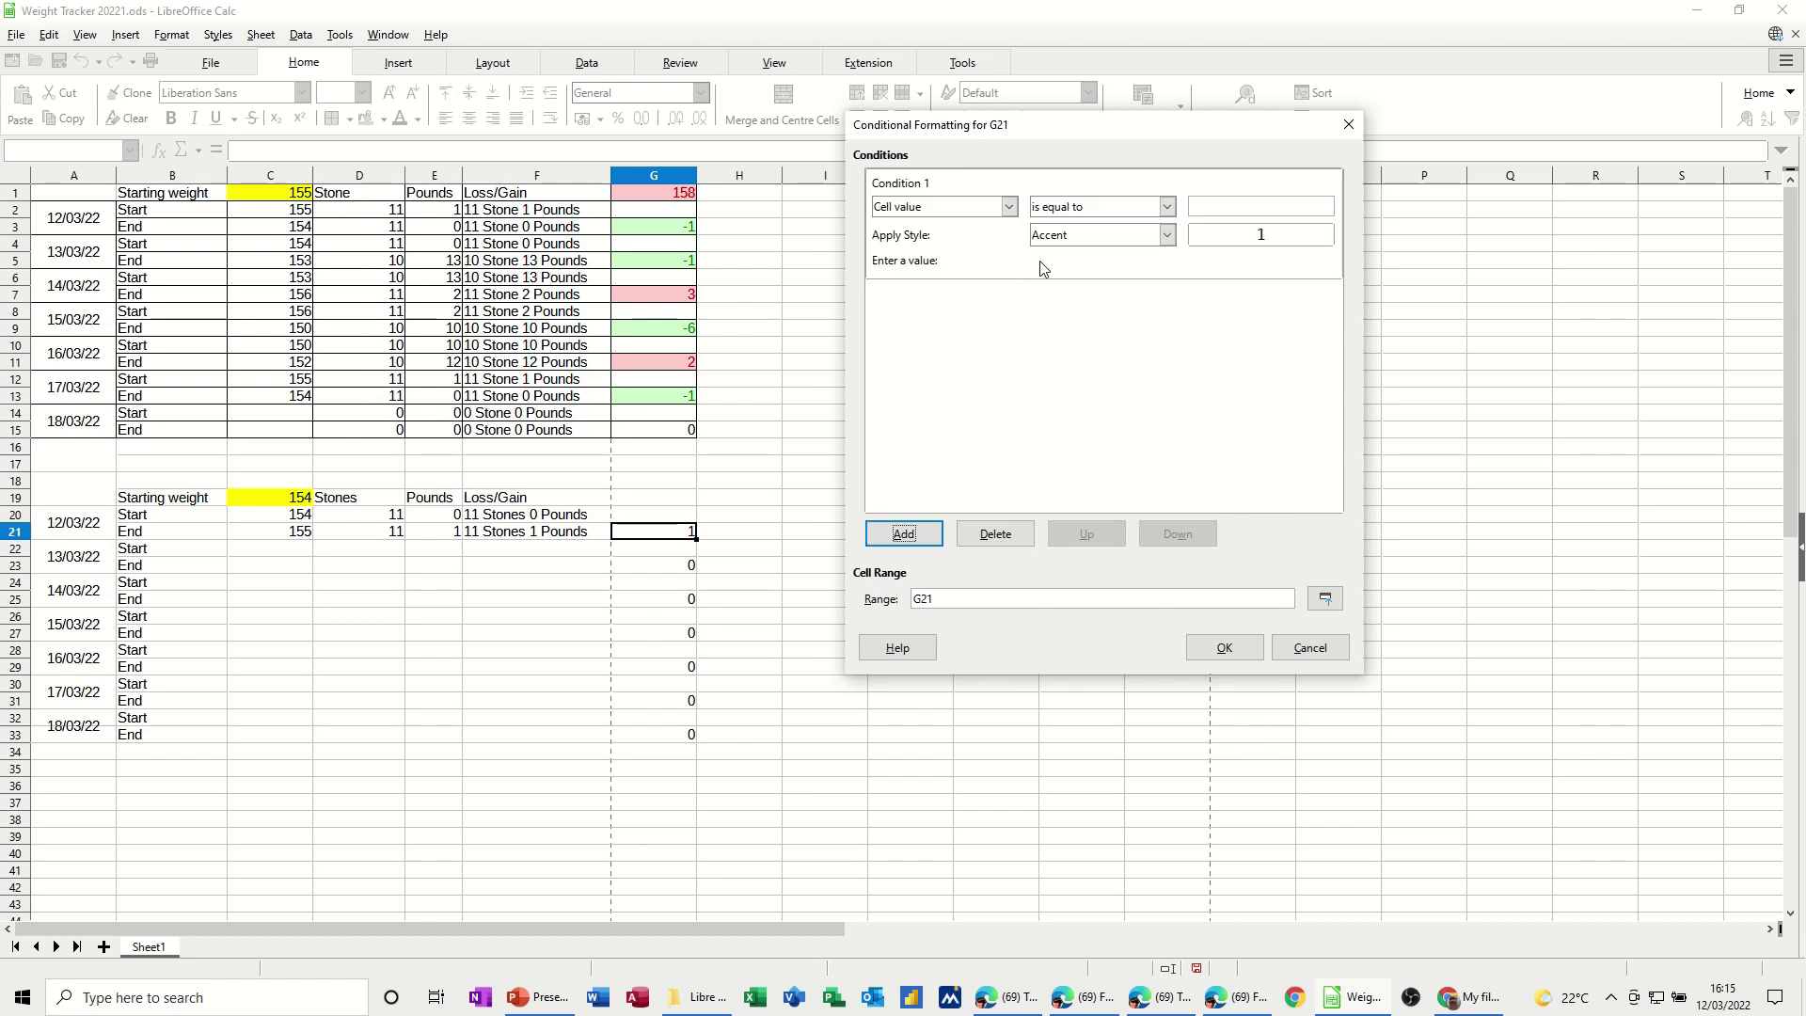
click(1167, 208)
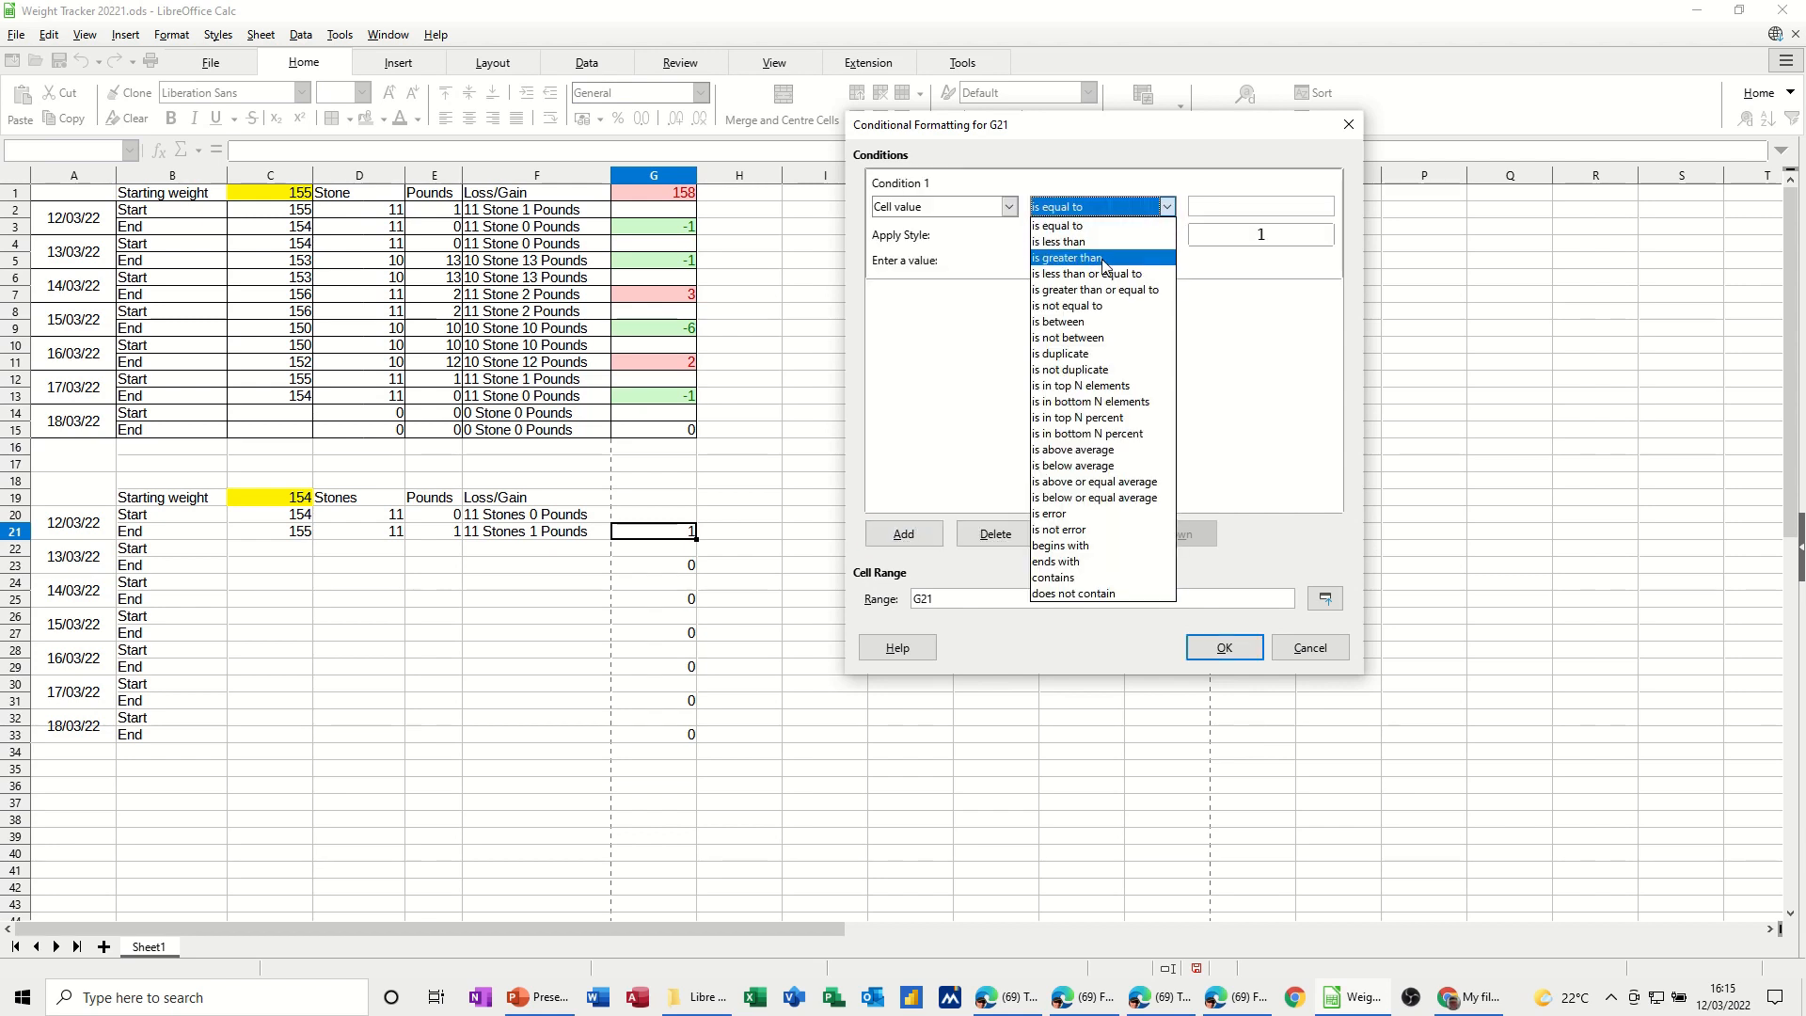
click(1106, 258)
click(1210, 210)
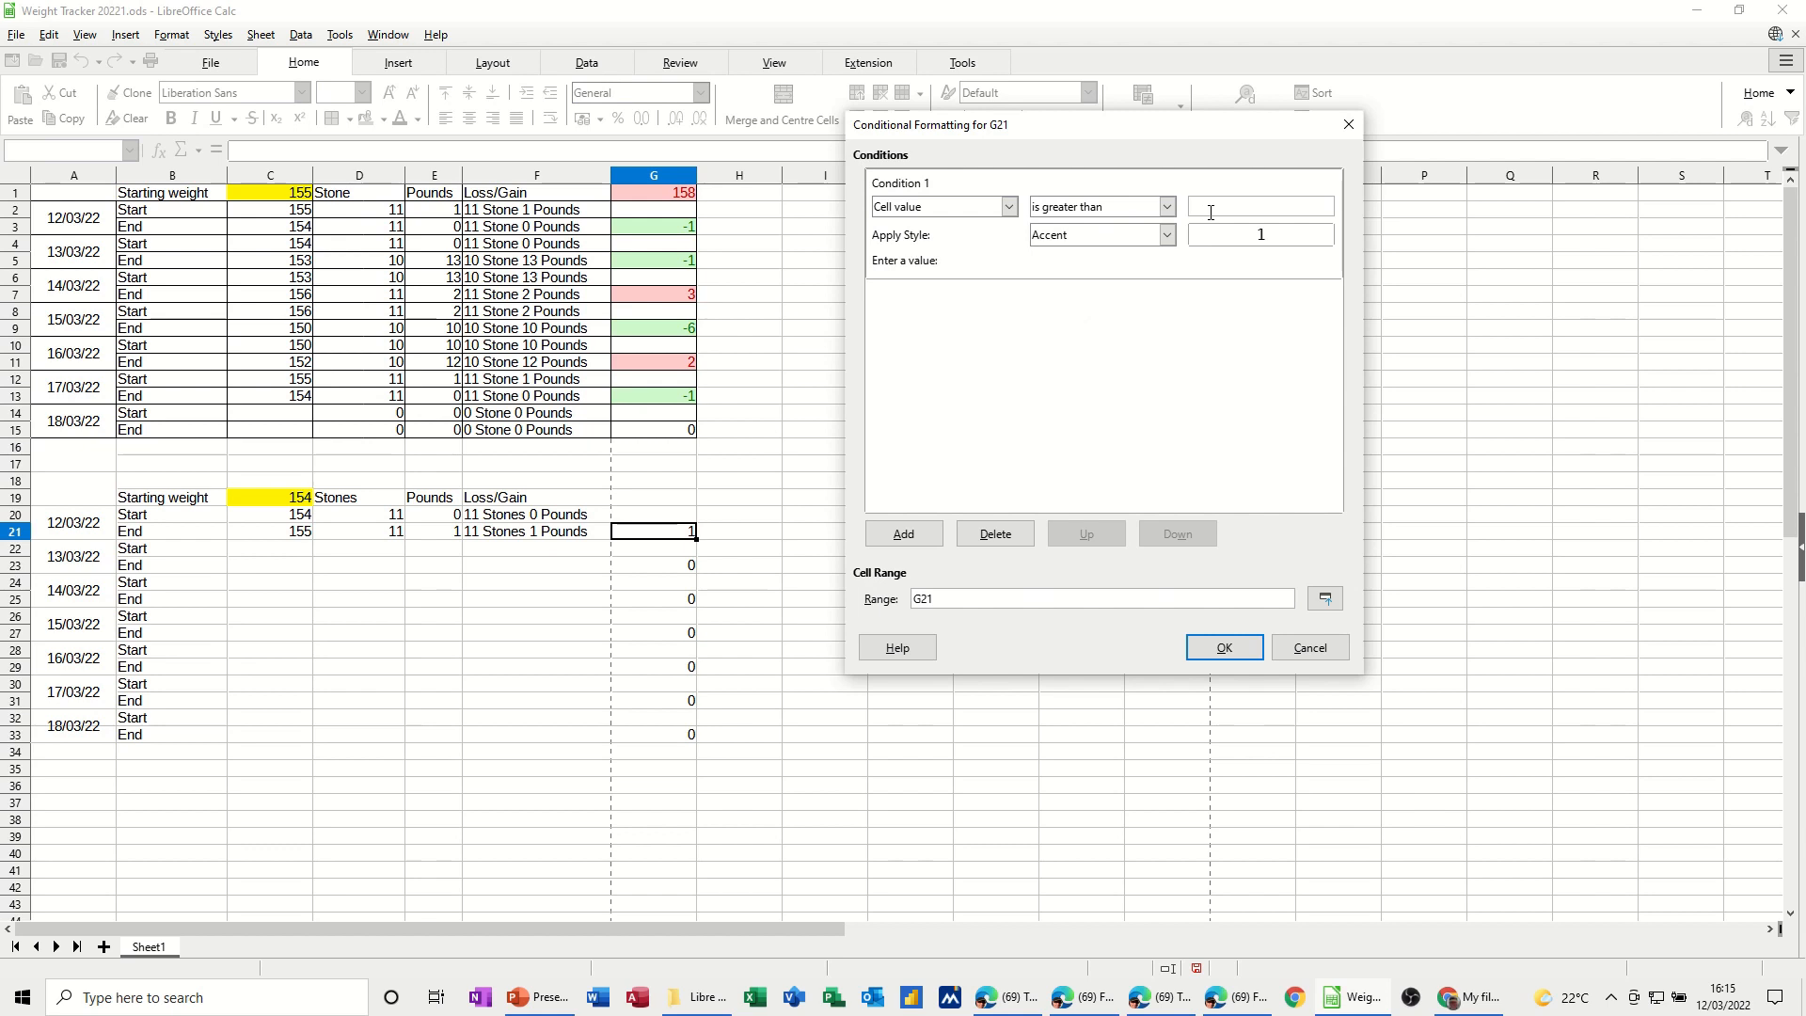
text(0)
click(1166, 240)
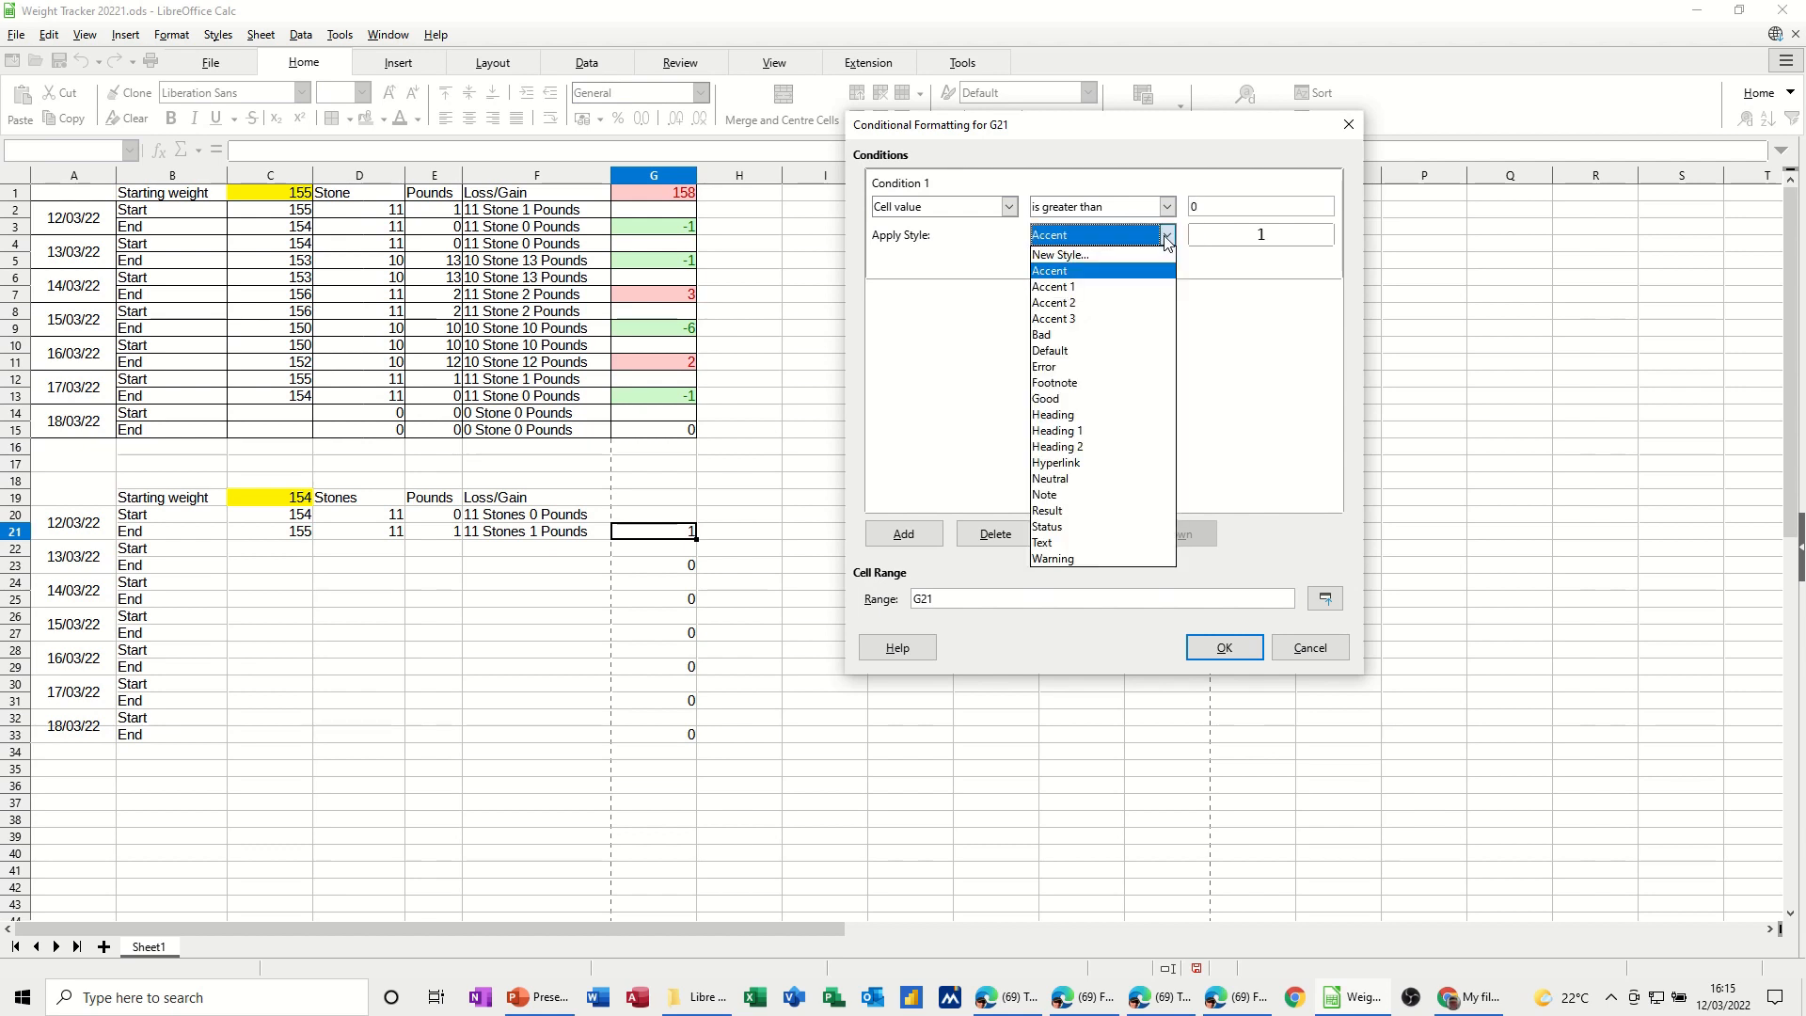
click(1112, 338)
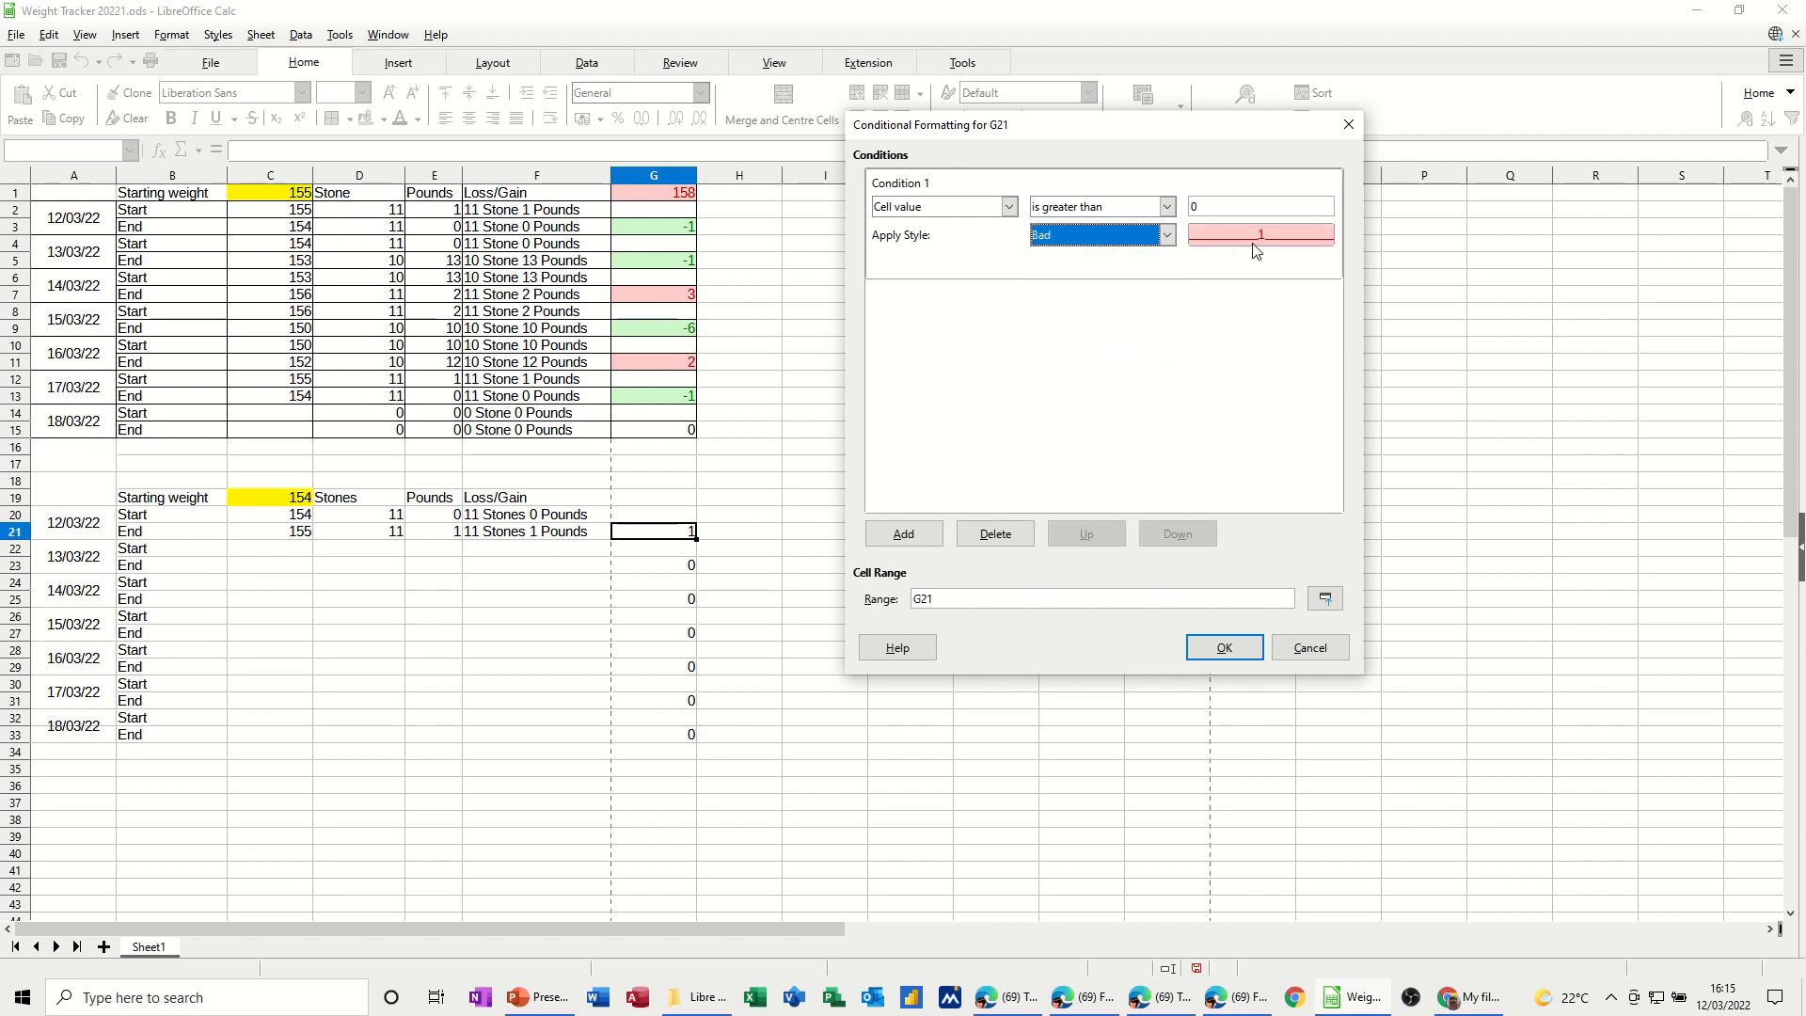
Step: Add a second condition: values less than or equal to 0 get the green Good style, and confirm
click(904, 534)
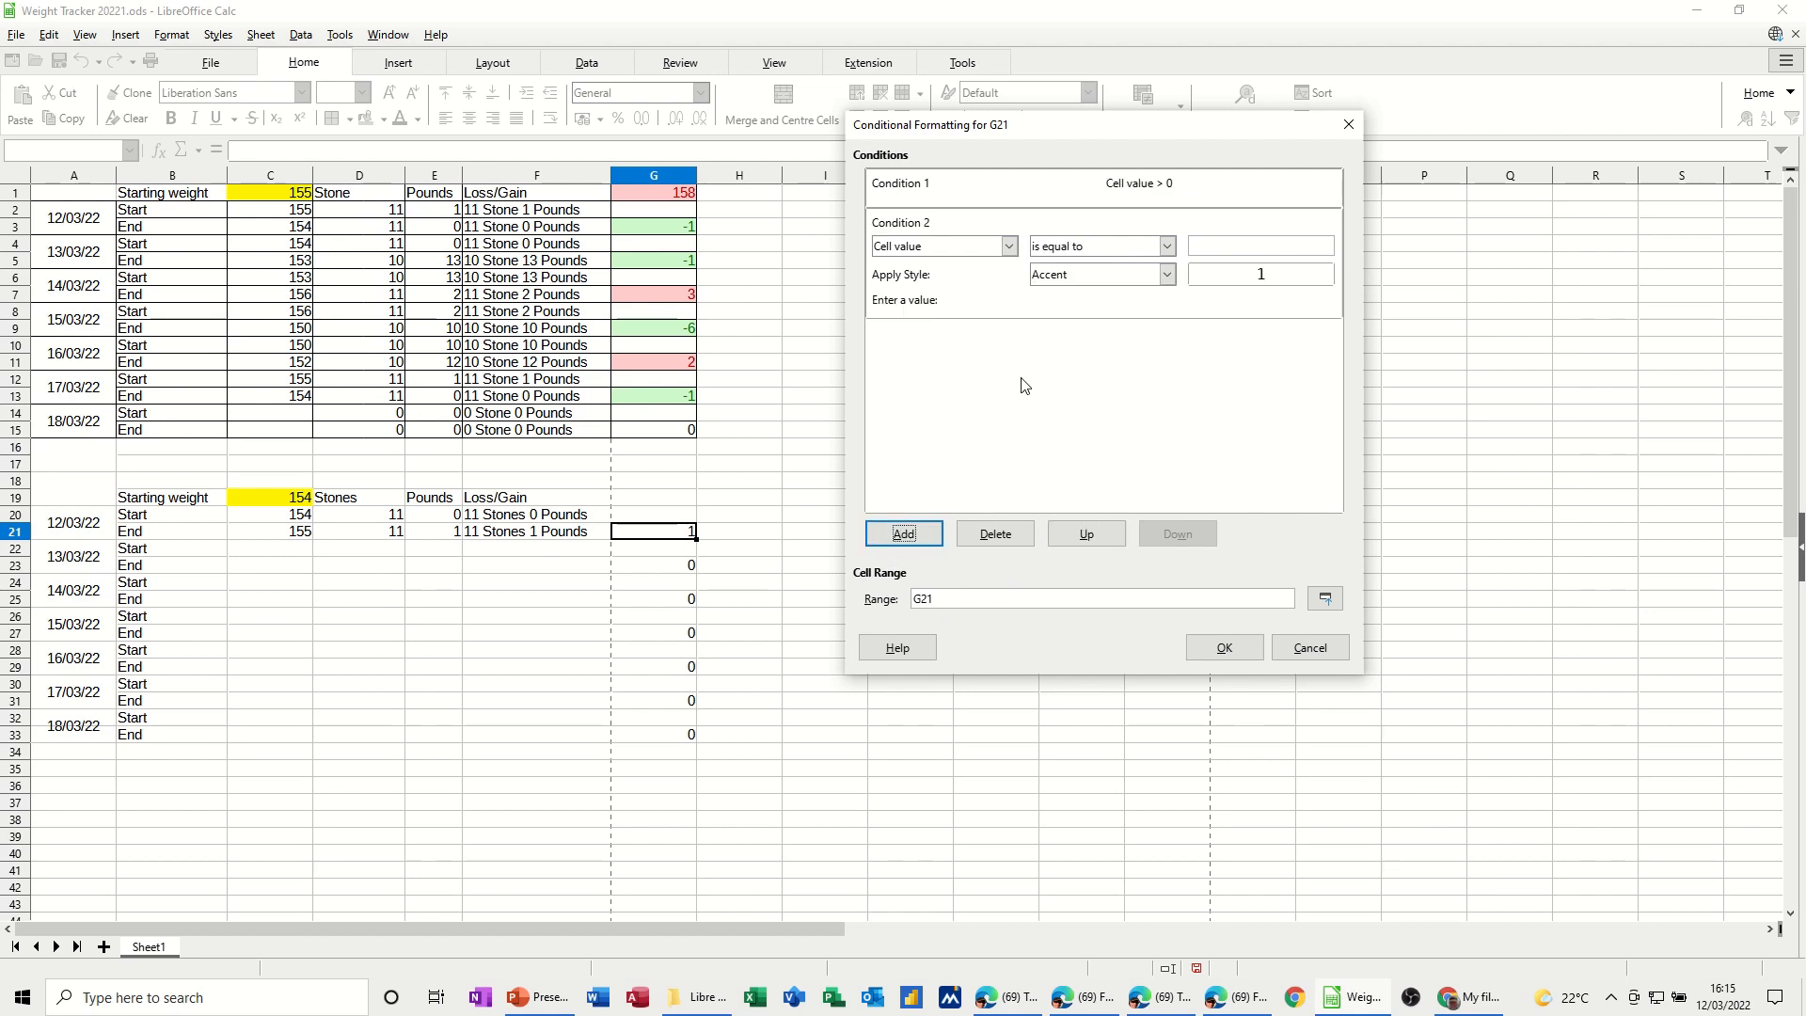
click(1167, 249)
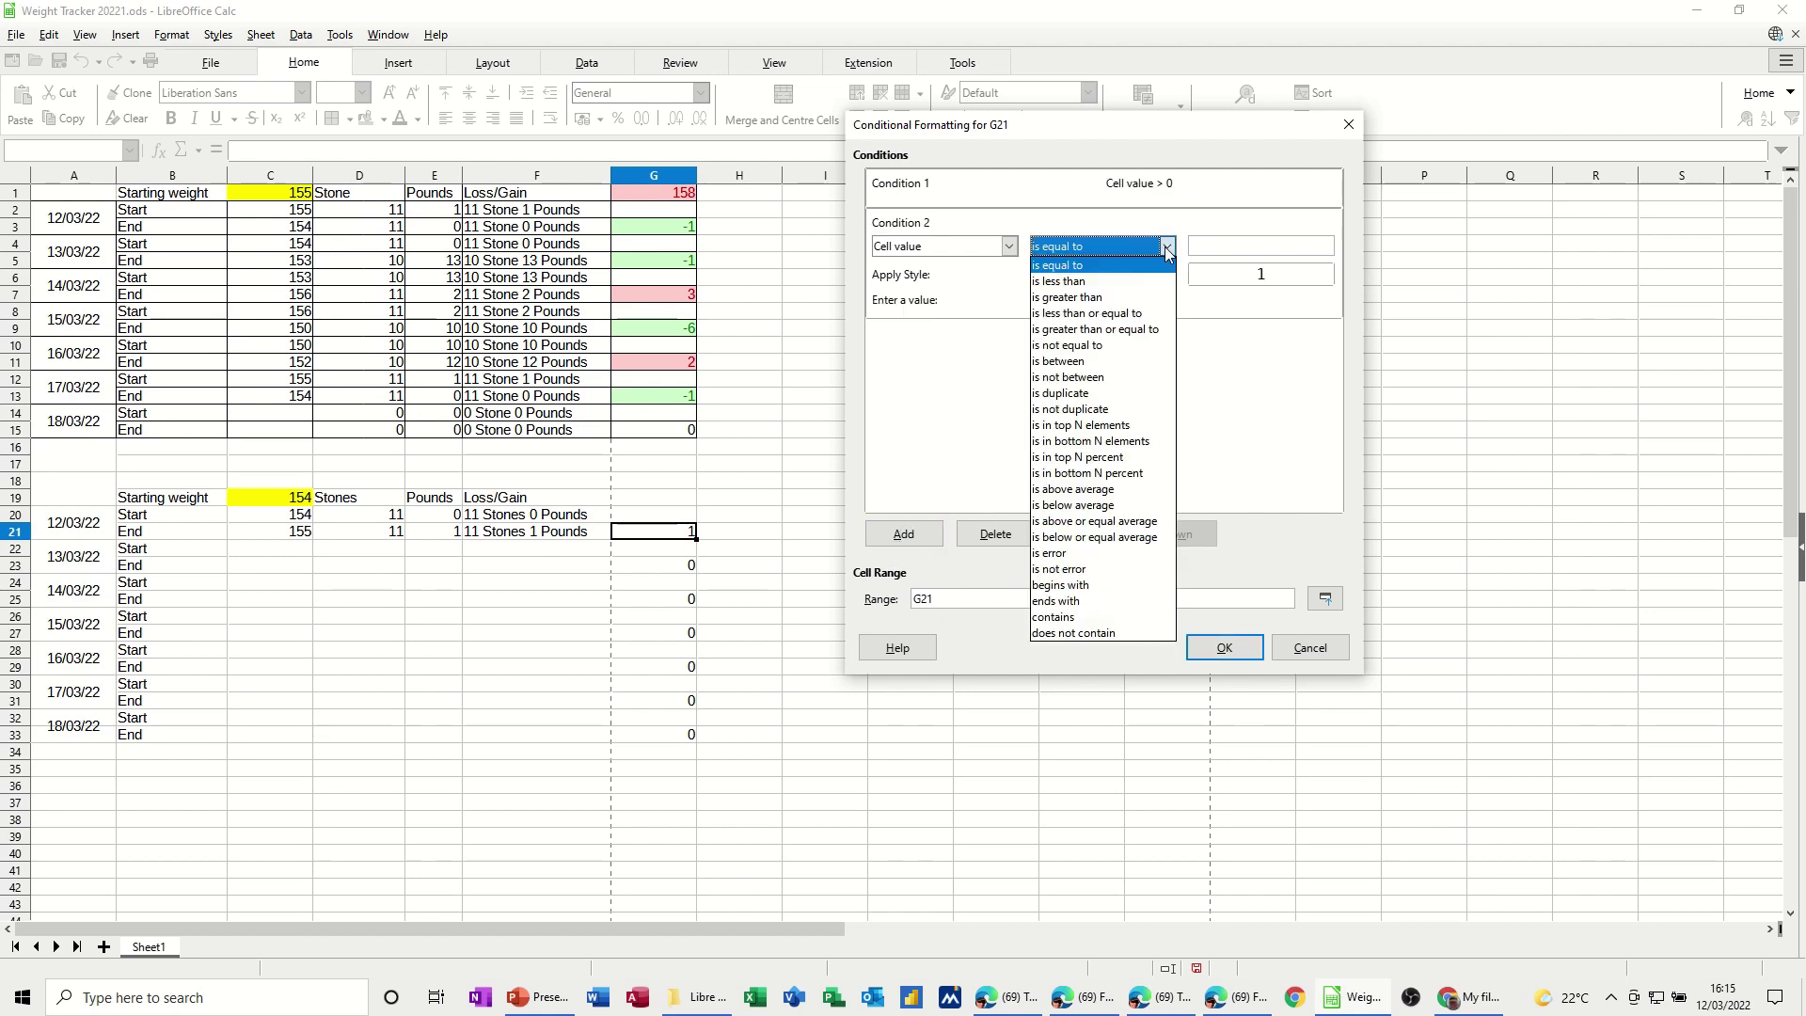
click(1126, 281)
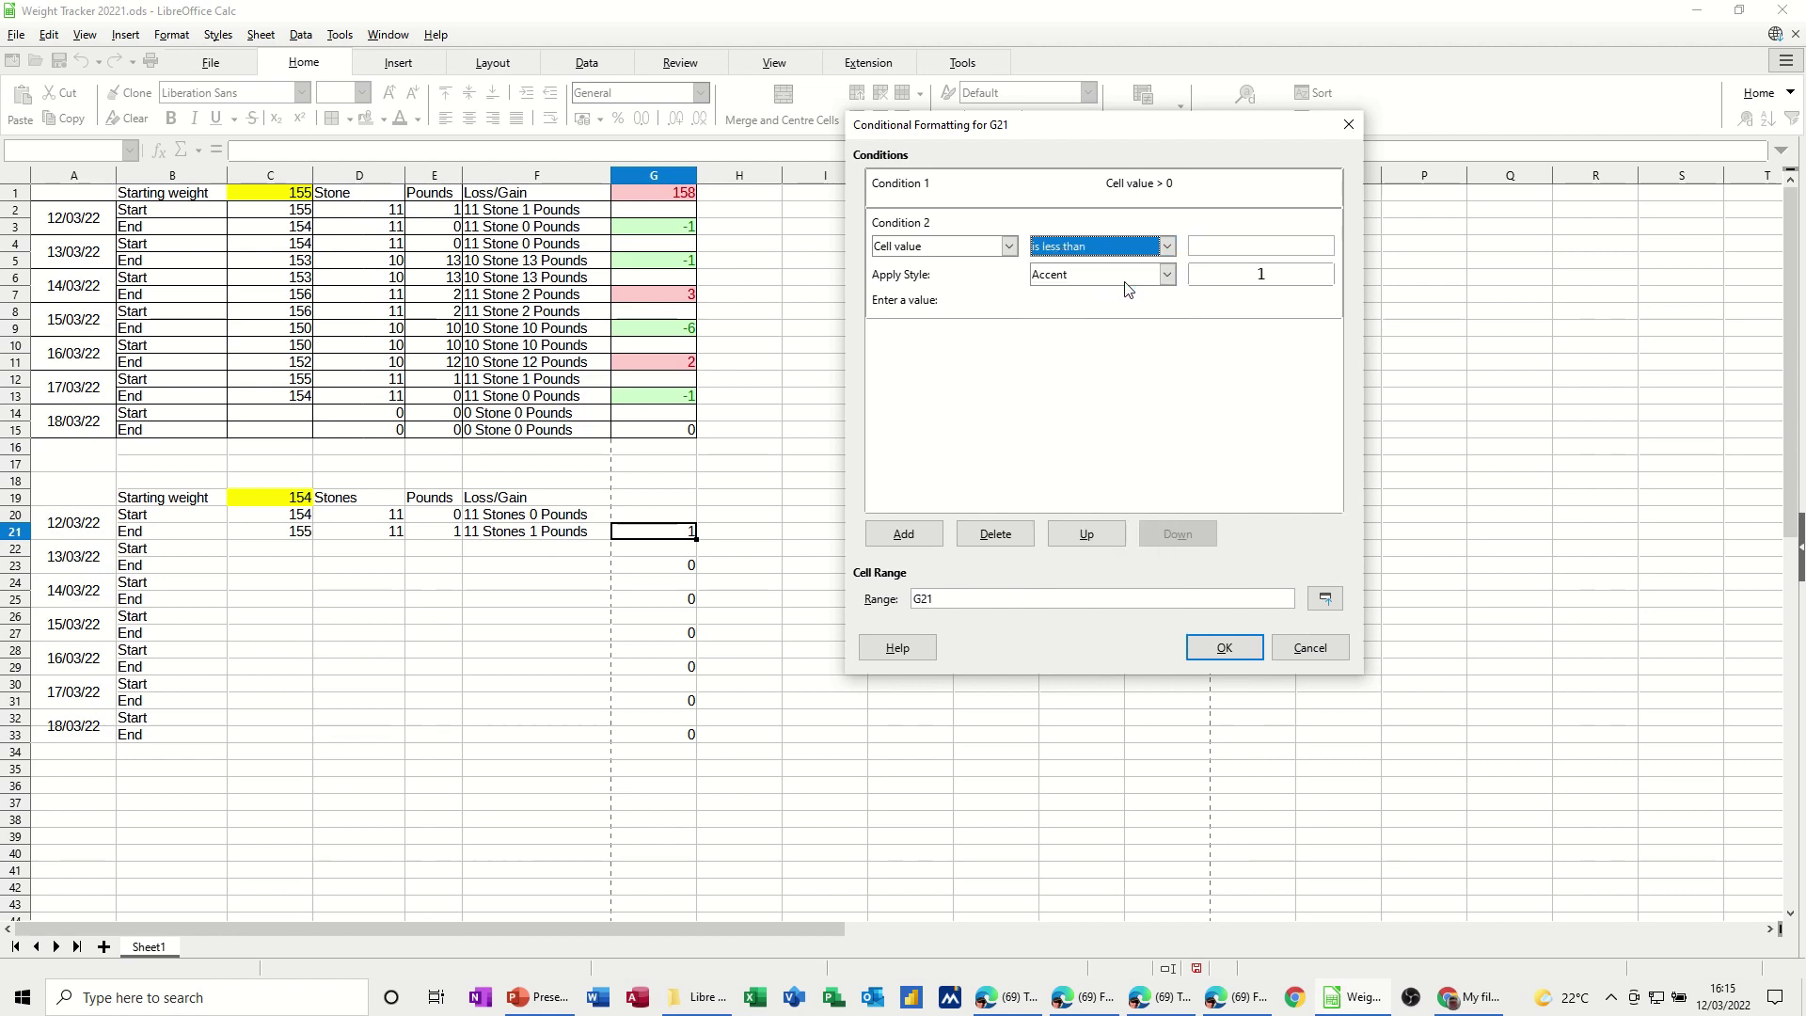
click(1206, 252)
text(0)
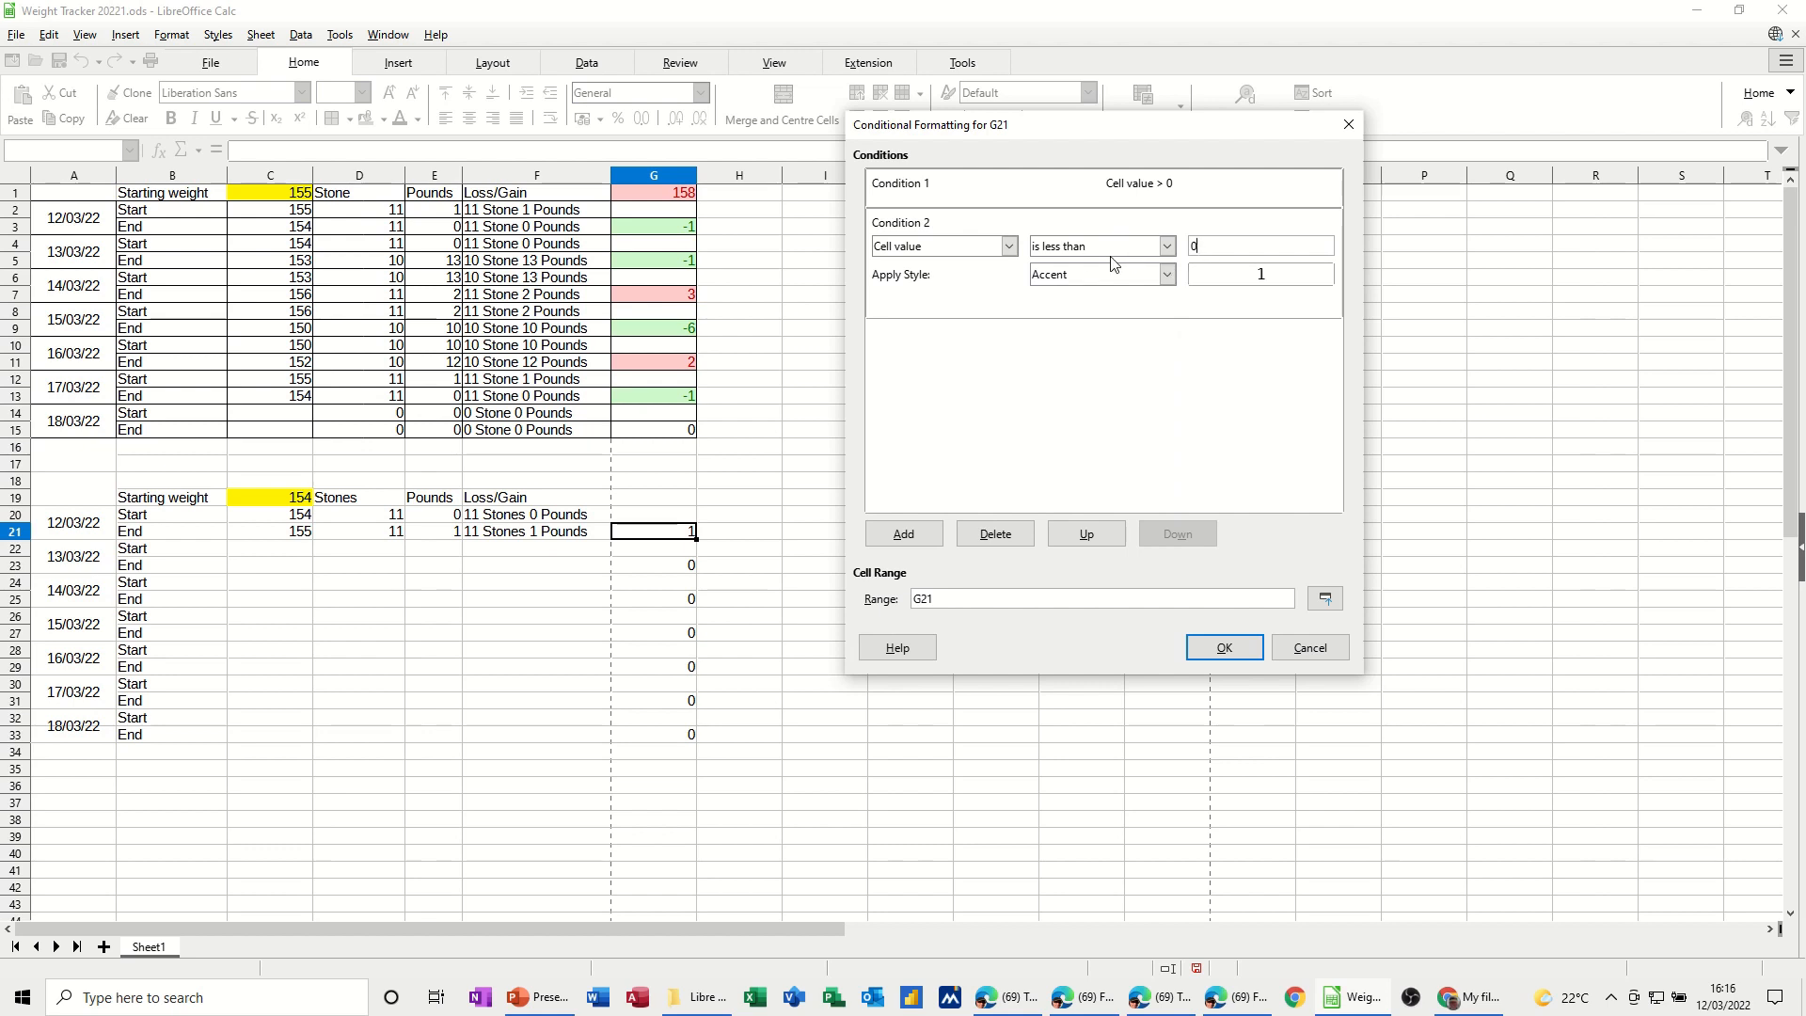
click(1166, 247)
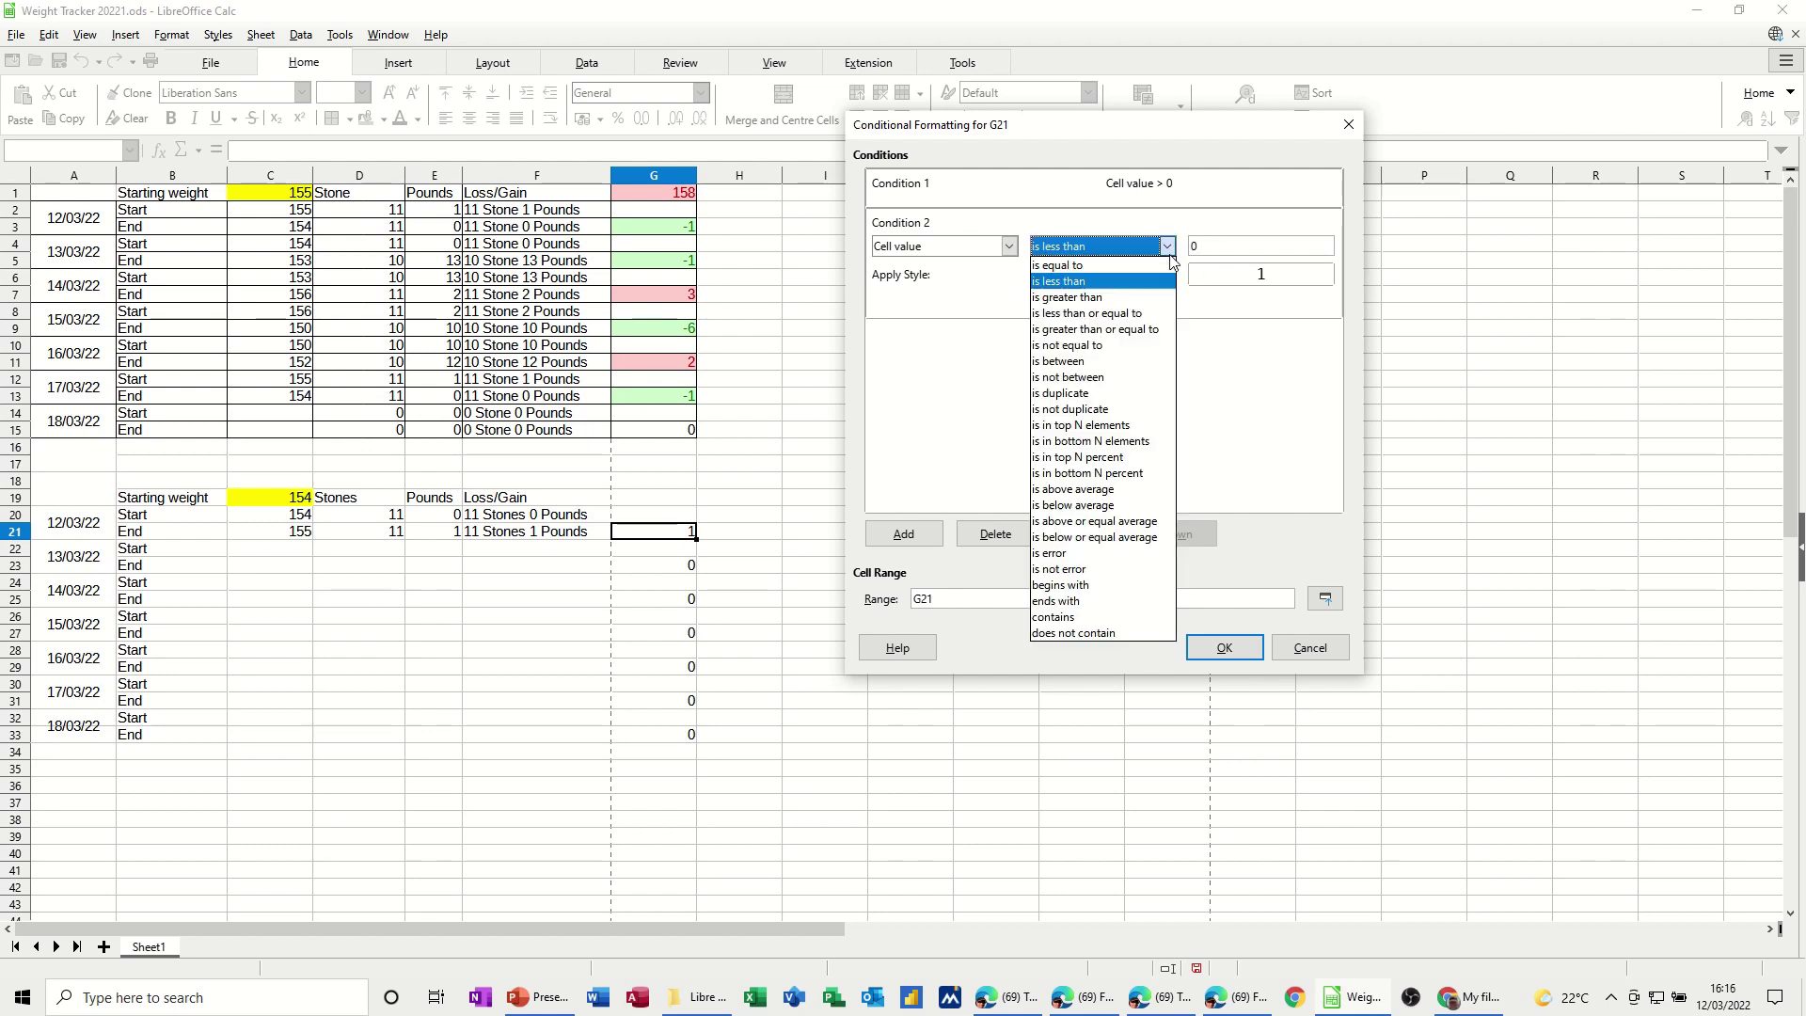
click(1105, 313)
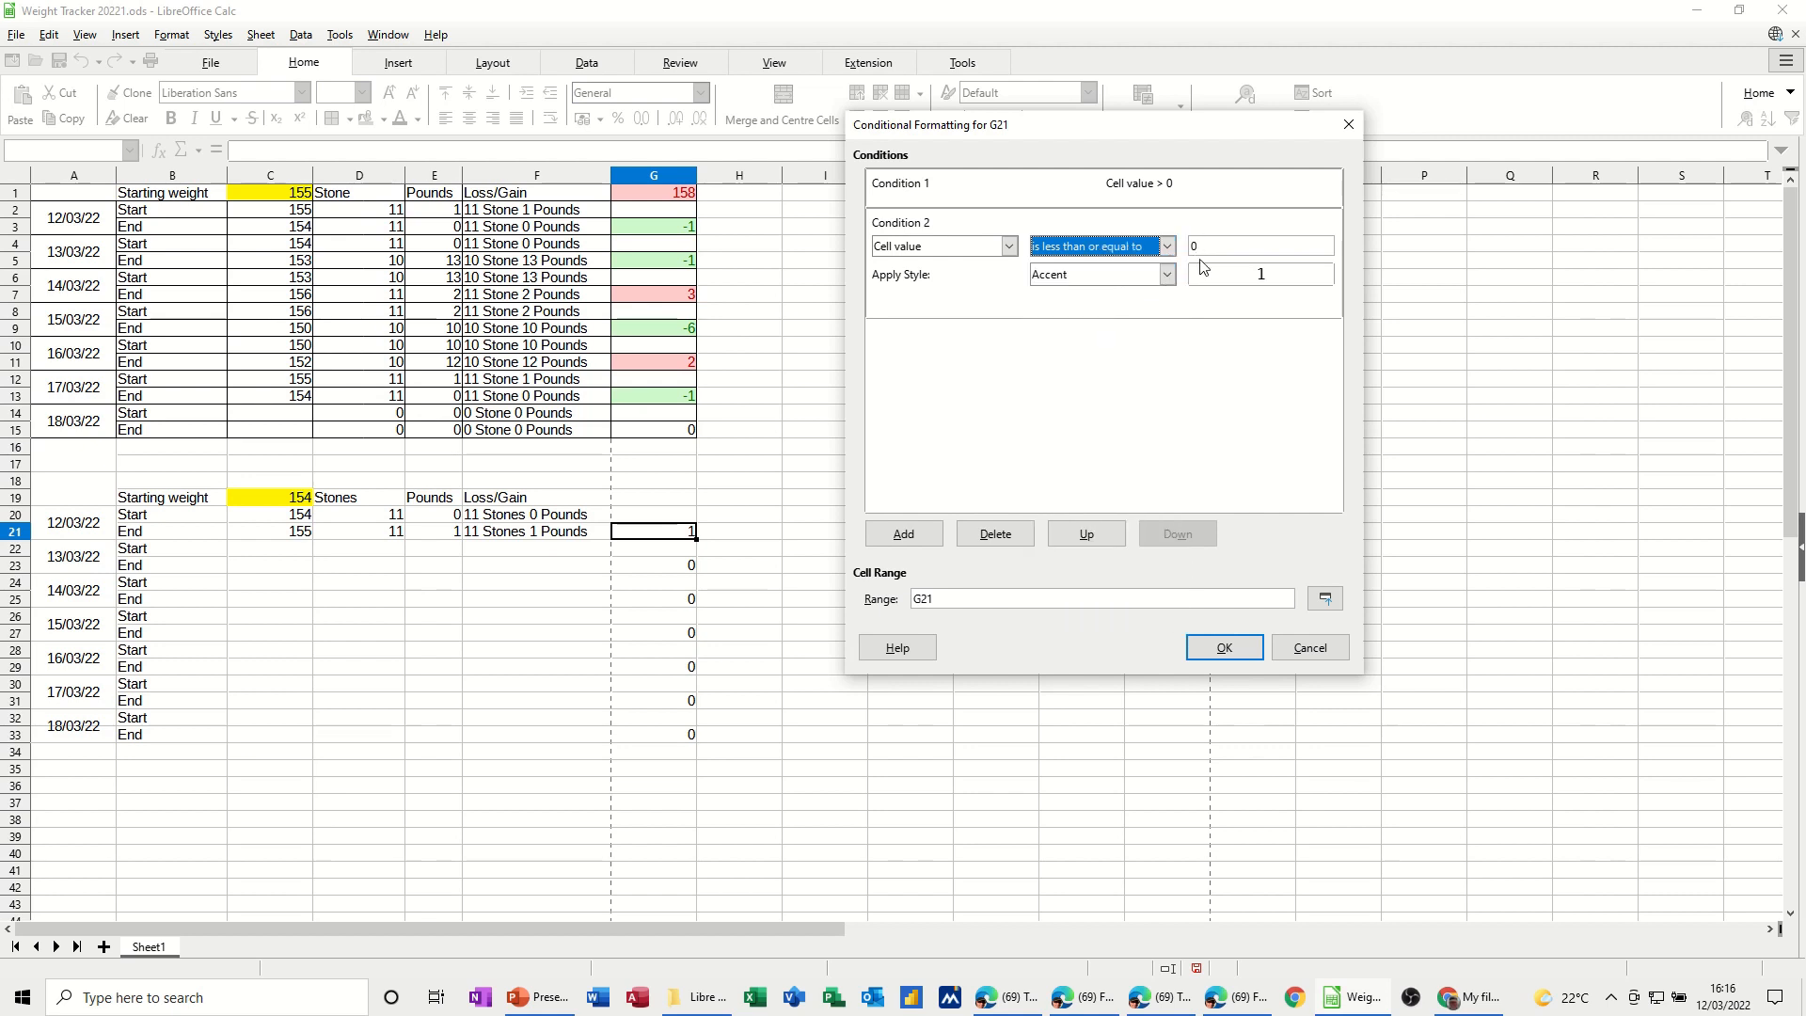
click(1166, 275)
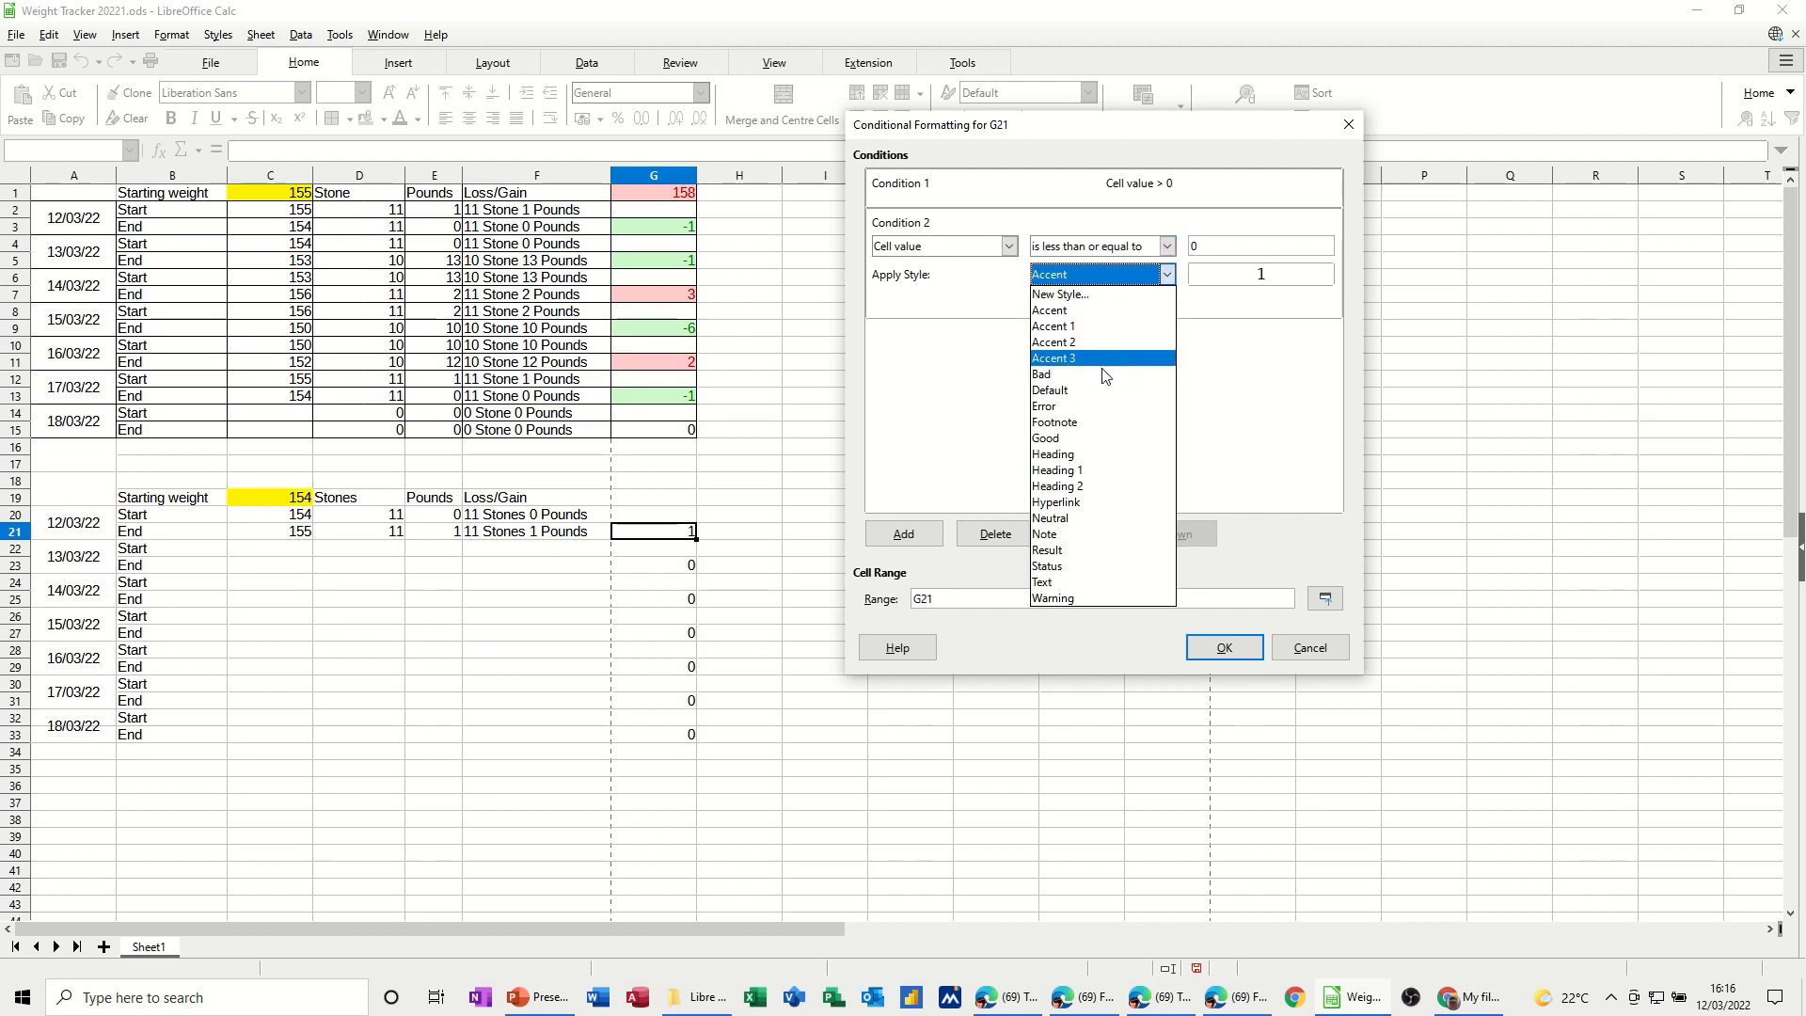
click(1067, 439)
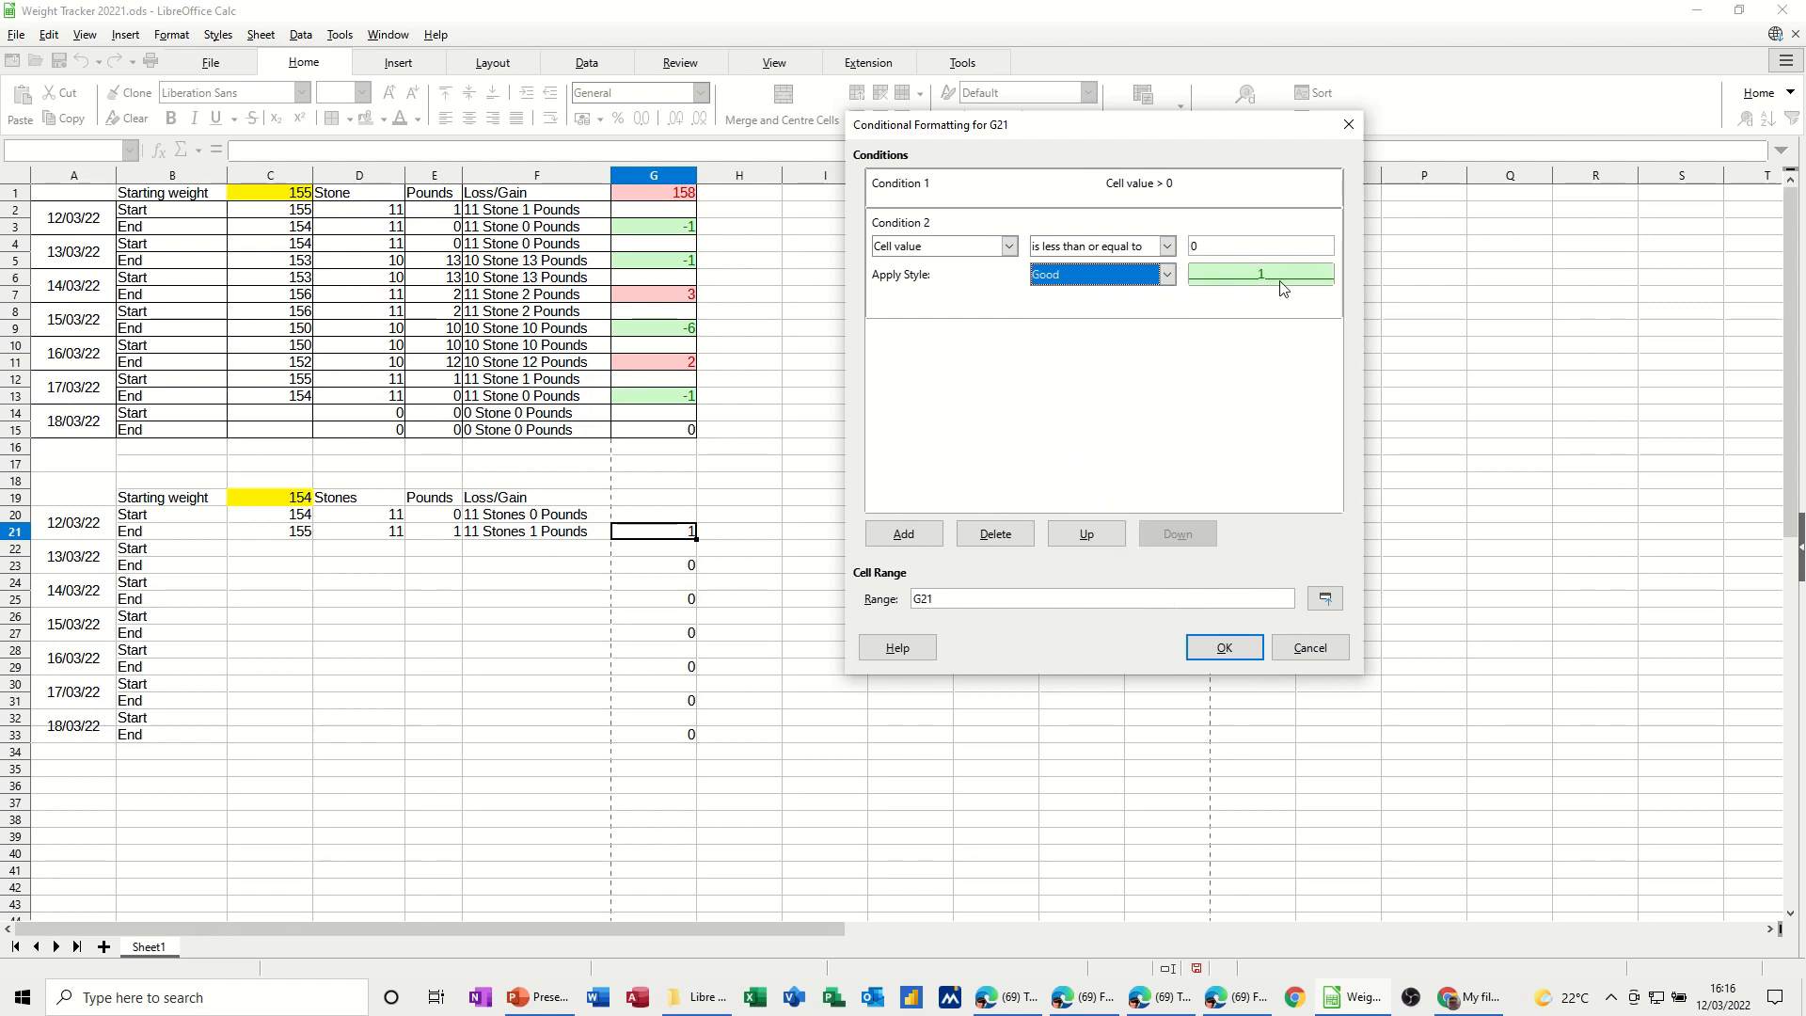
click(1223, 647)
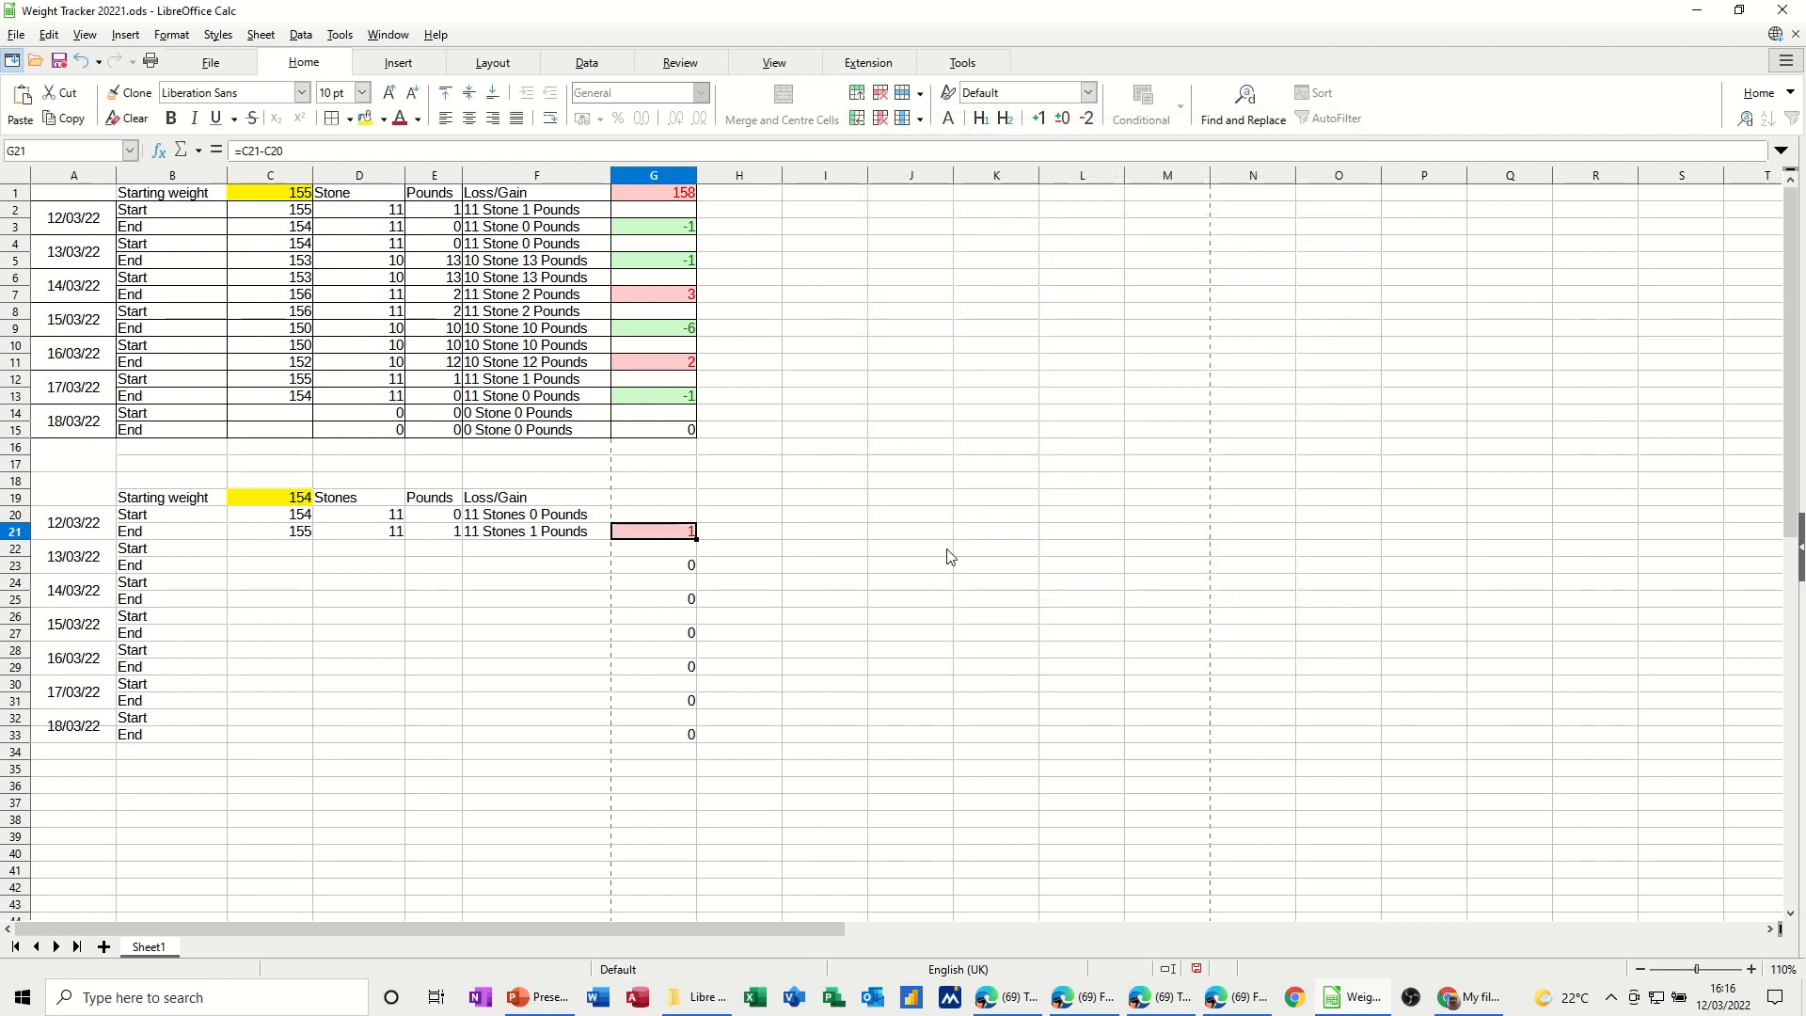
key(ctrl+c)
click(284, 541)
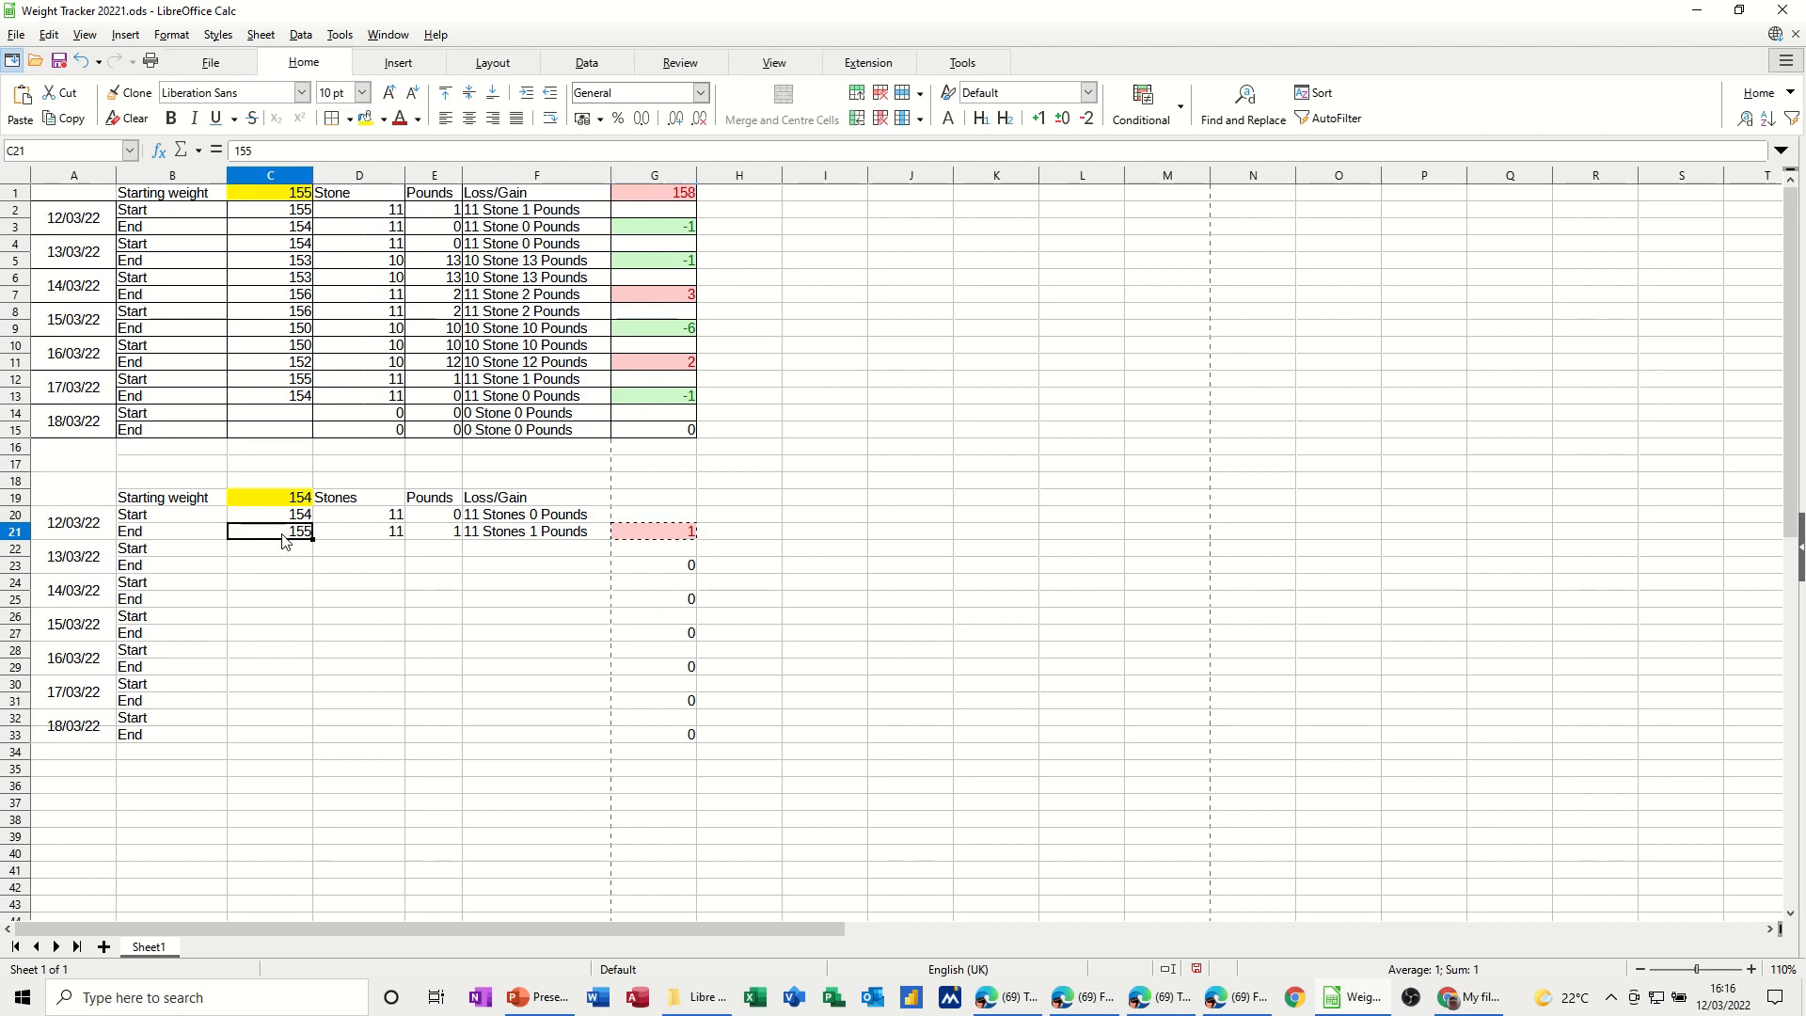
text(1)
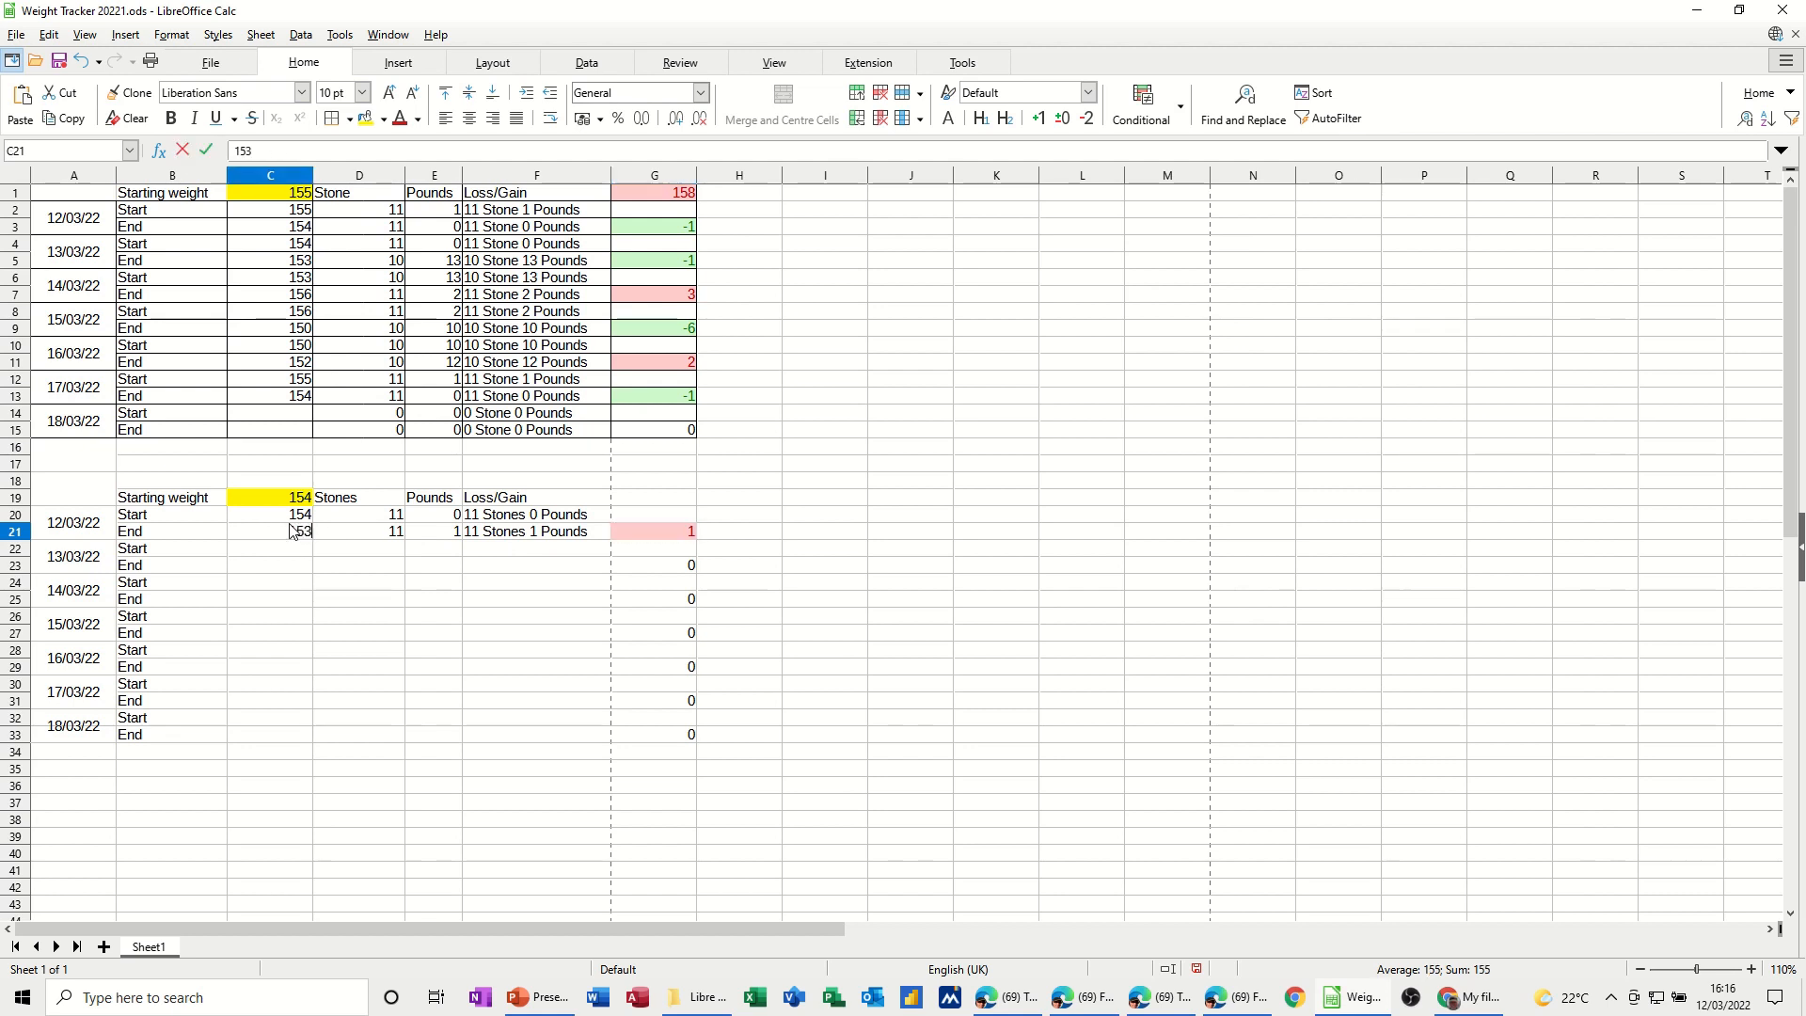
key(Return)
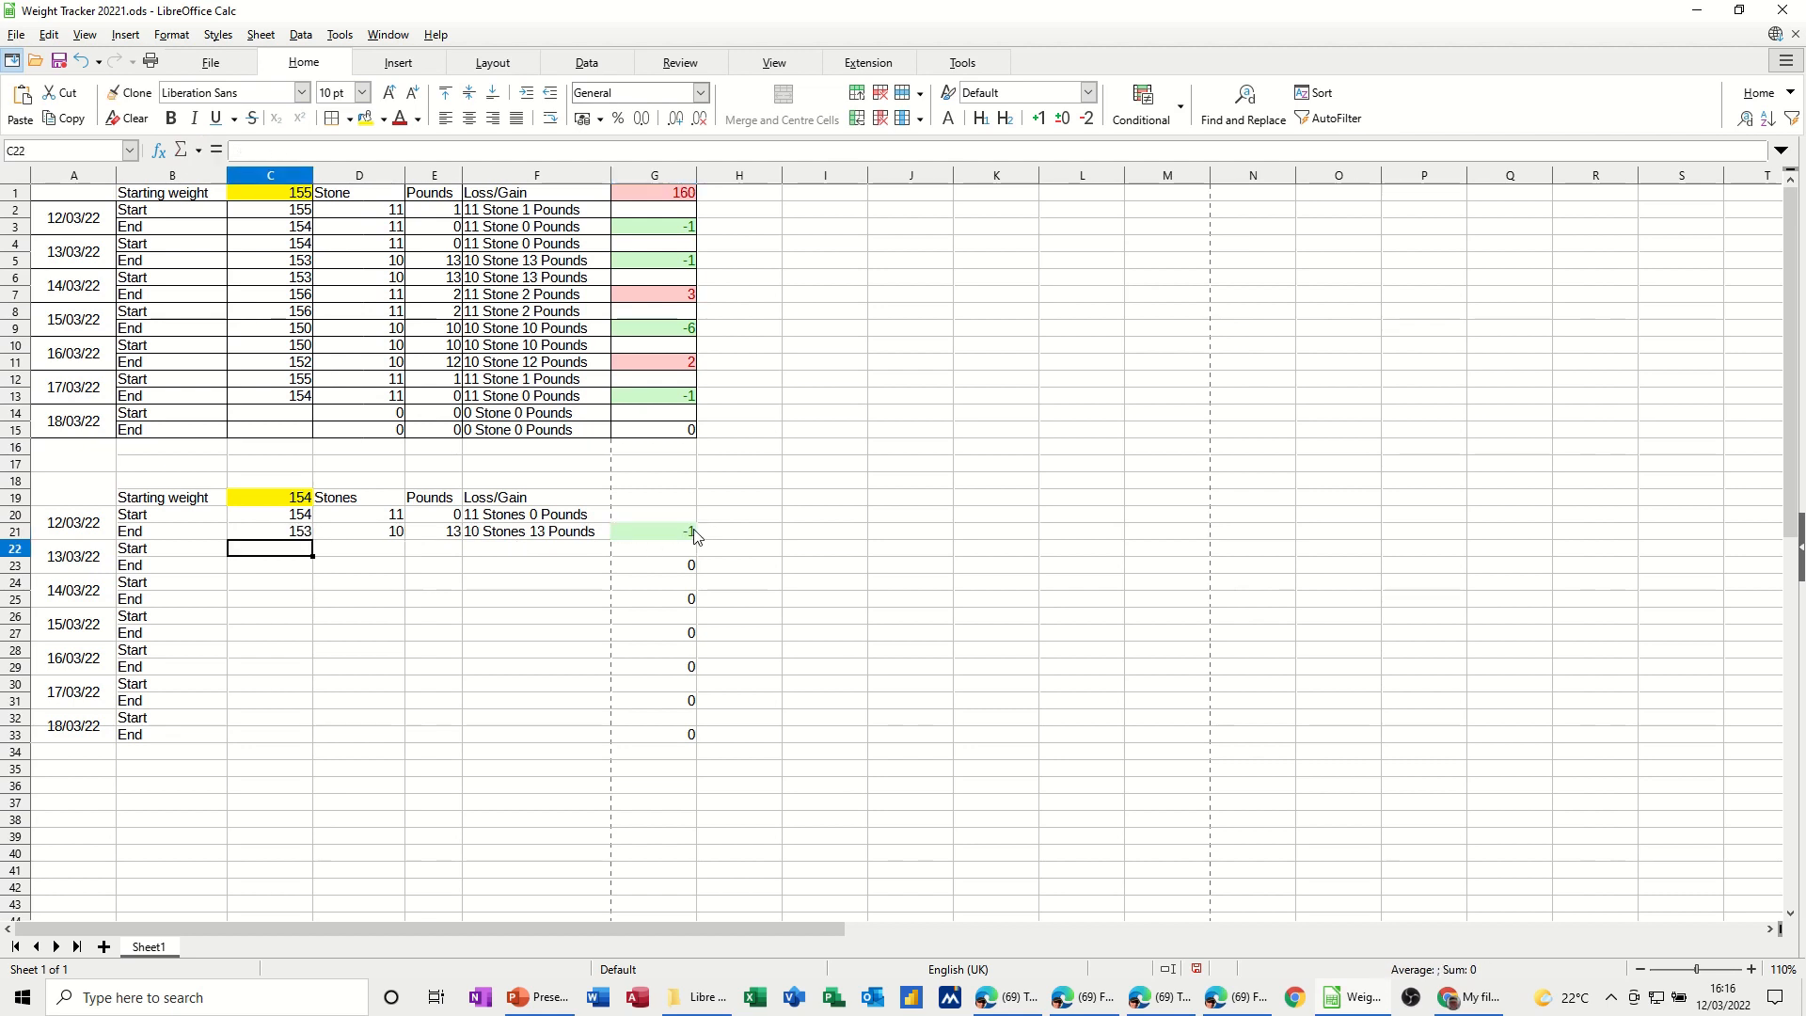
click(293, 536)
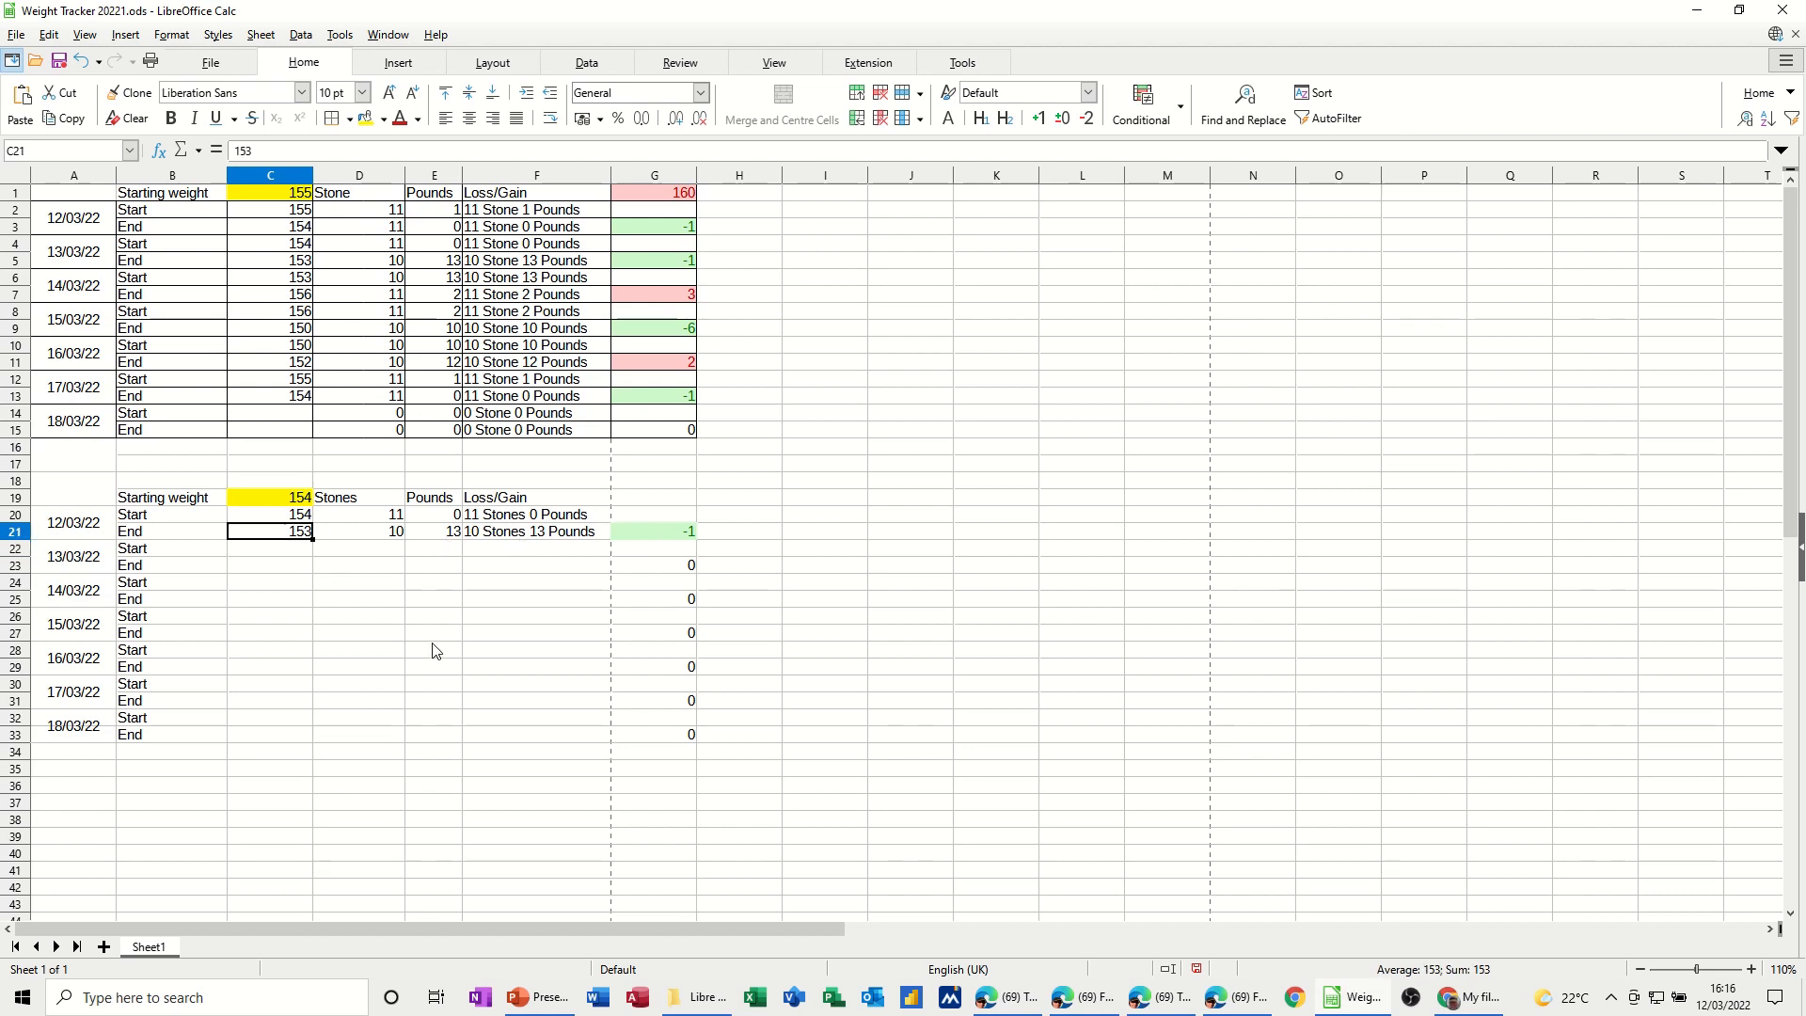
key(ctrl+z)
click(655, 534)
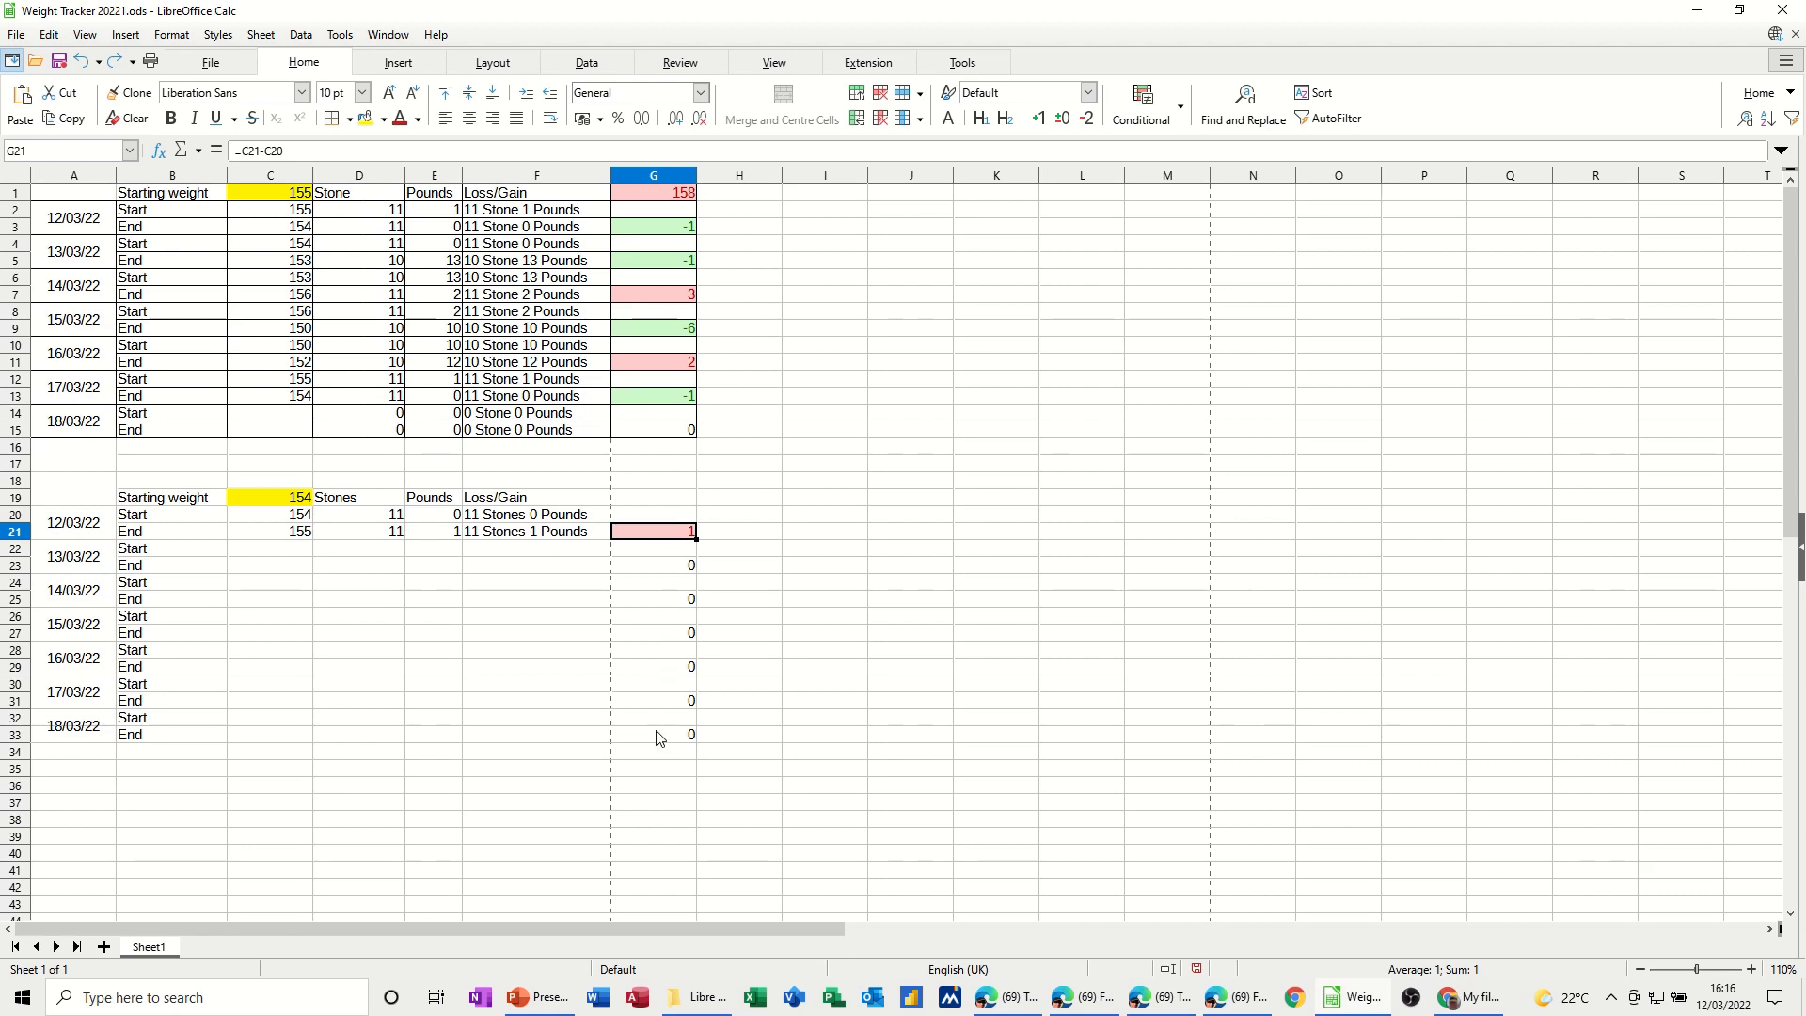
Step: Clone G21's conditional formatting onto G23, G25, G27, G29, G31 and G33
click(136, 99)
click(644, 562)
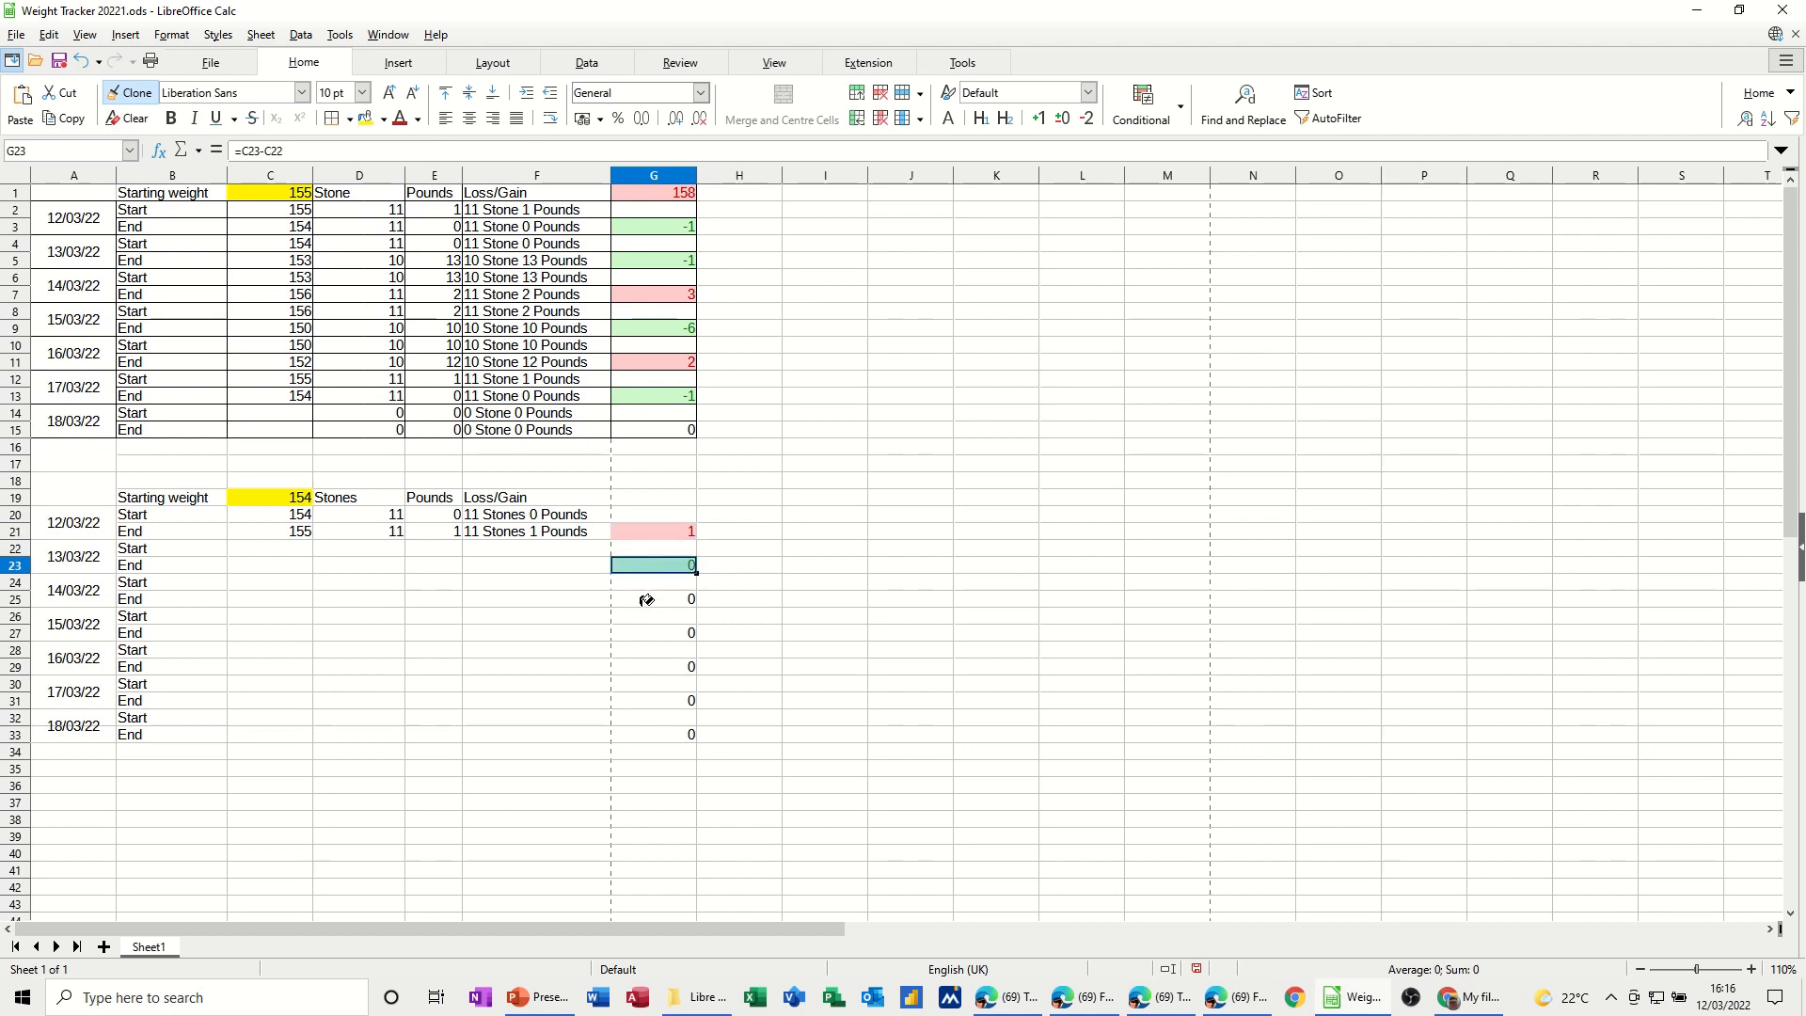
click(645, 599)
click(646, 632)
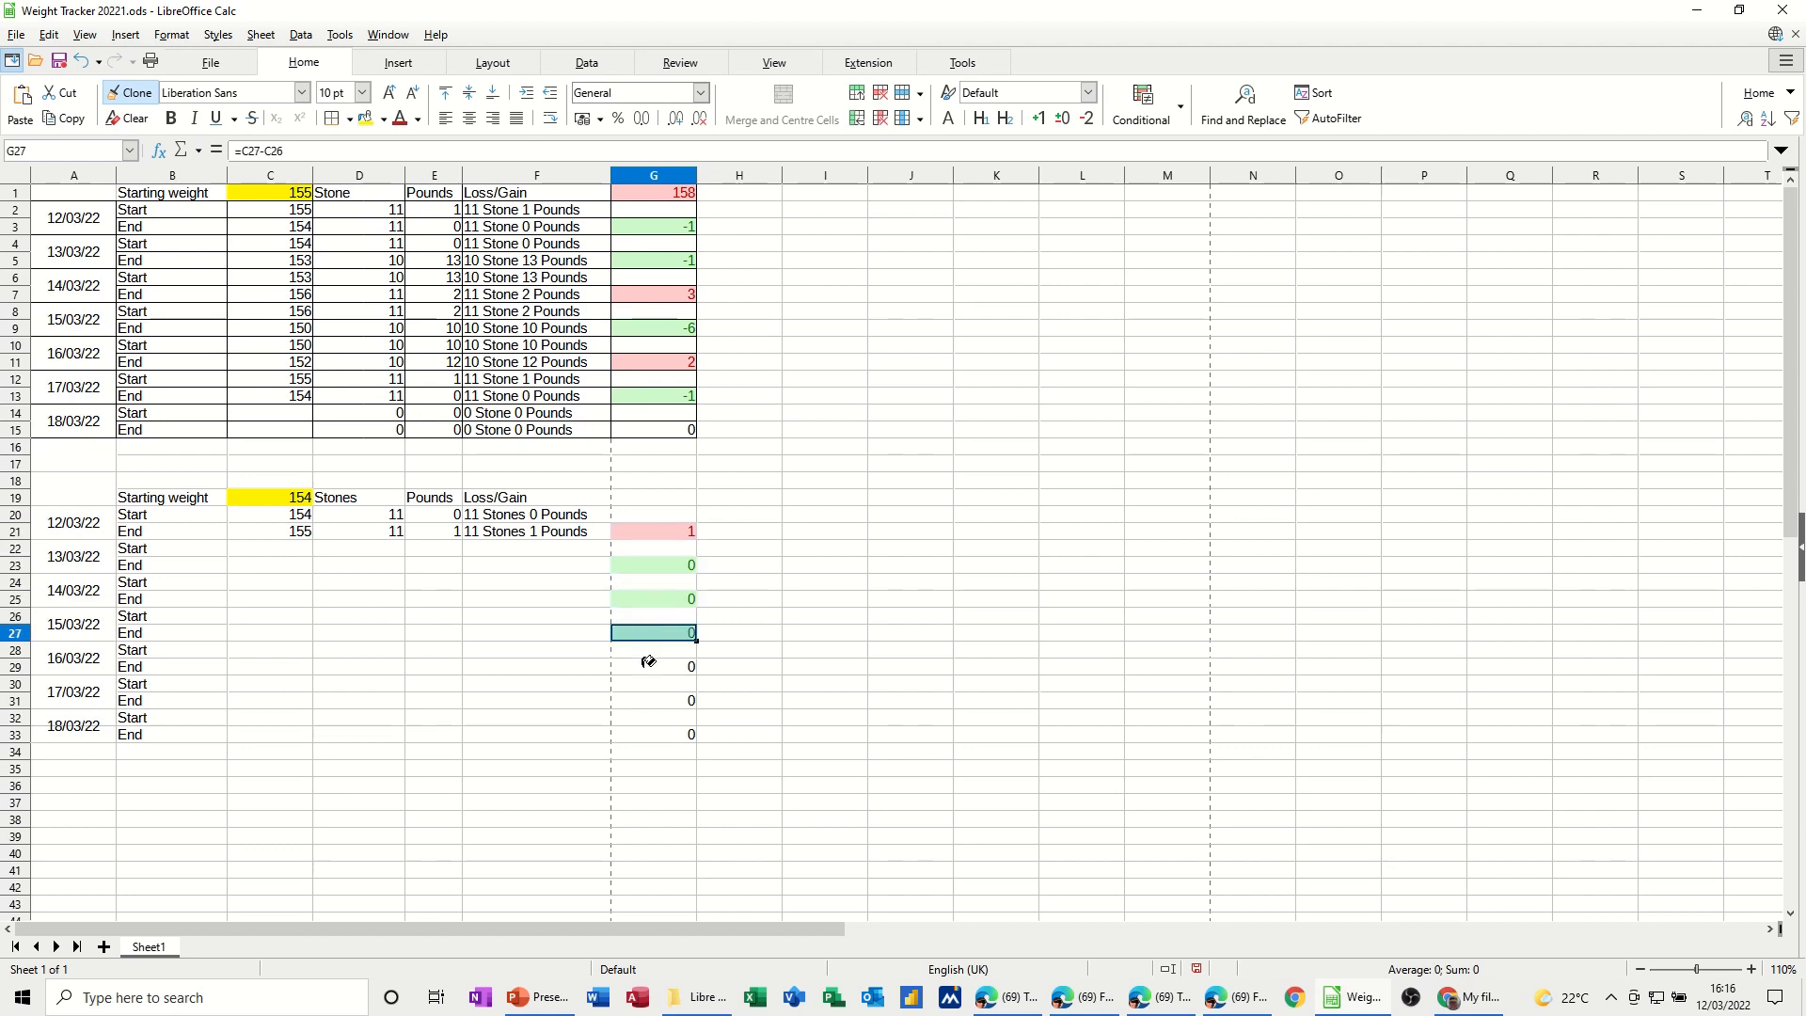
click(646, 666)
click(645, 700)
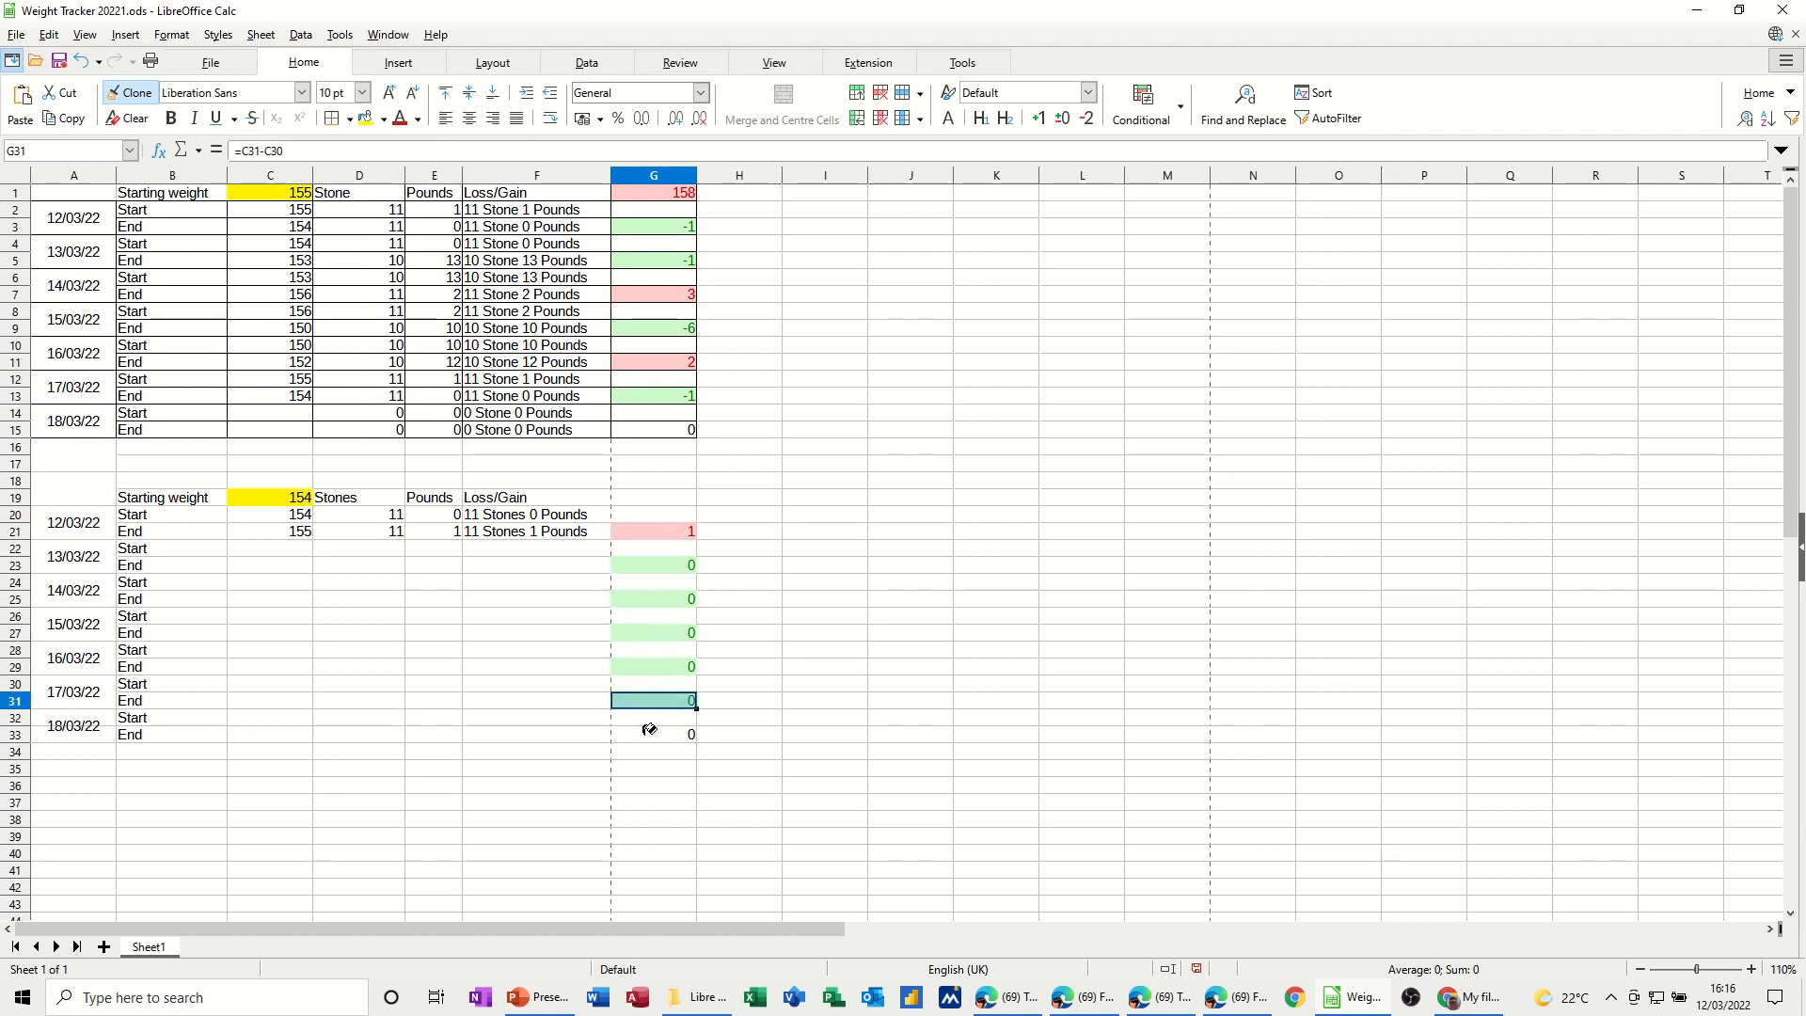
click(647, 729)
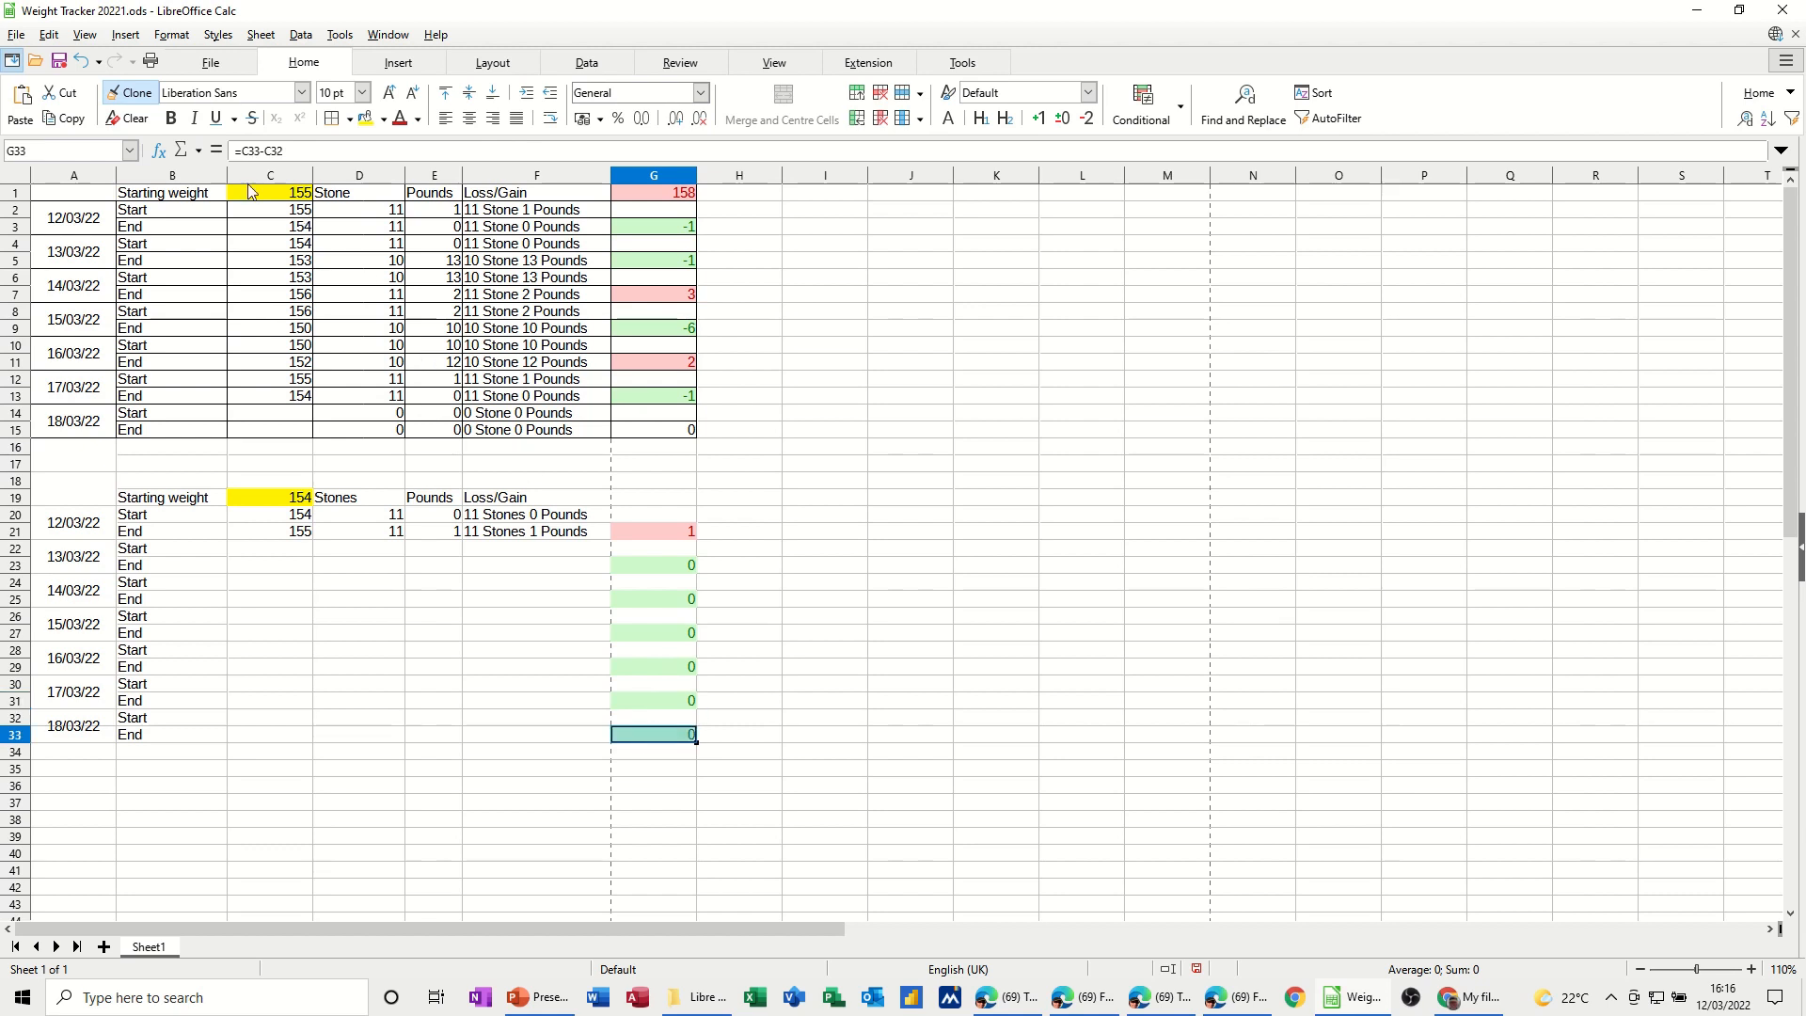
click(127, 93)
Step: Apply All Borders to the second tracker range A18:G33
drag(80, 496, 641, 733)
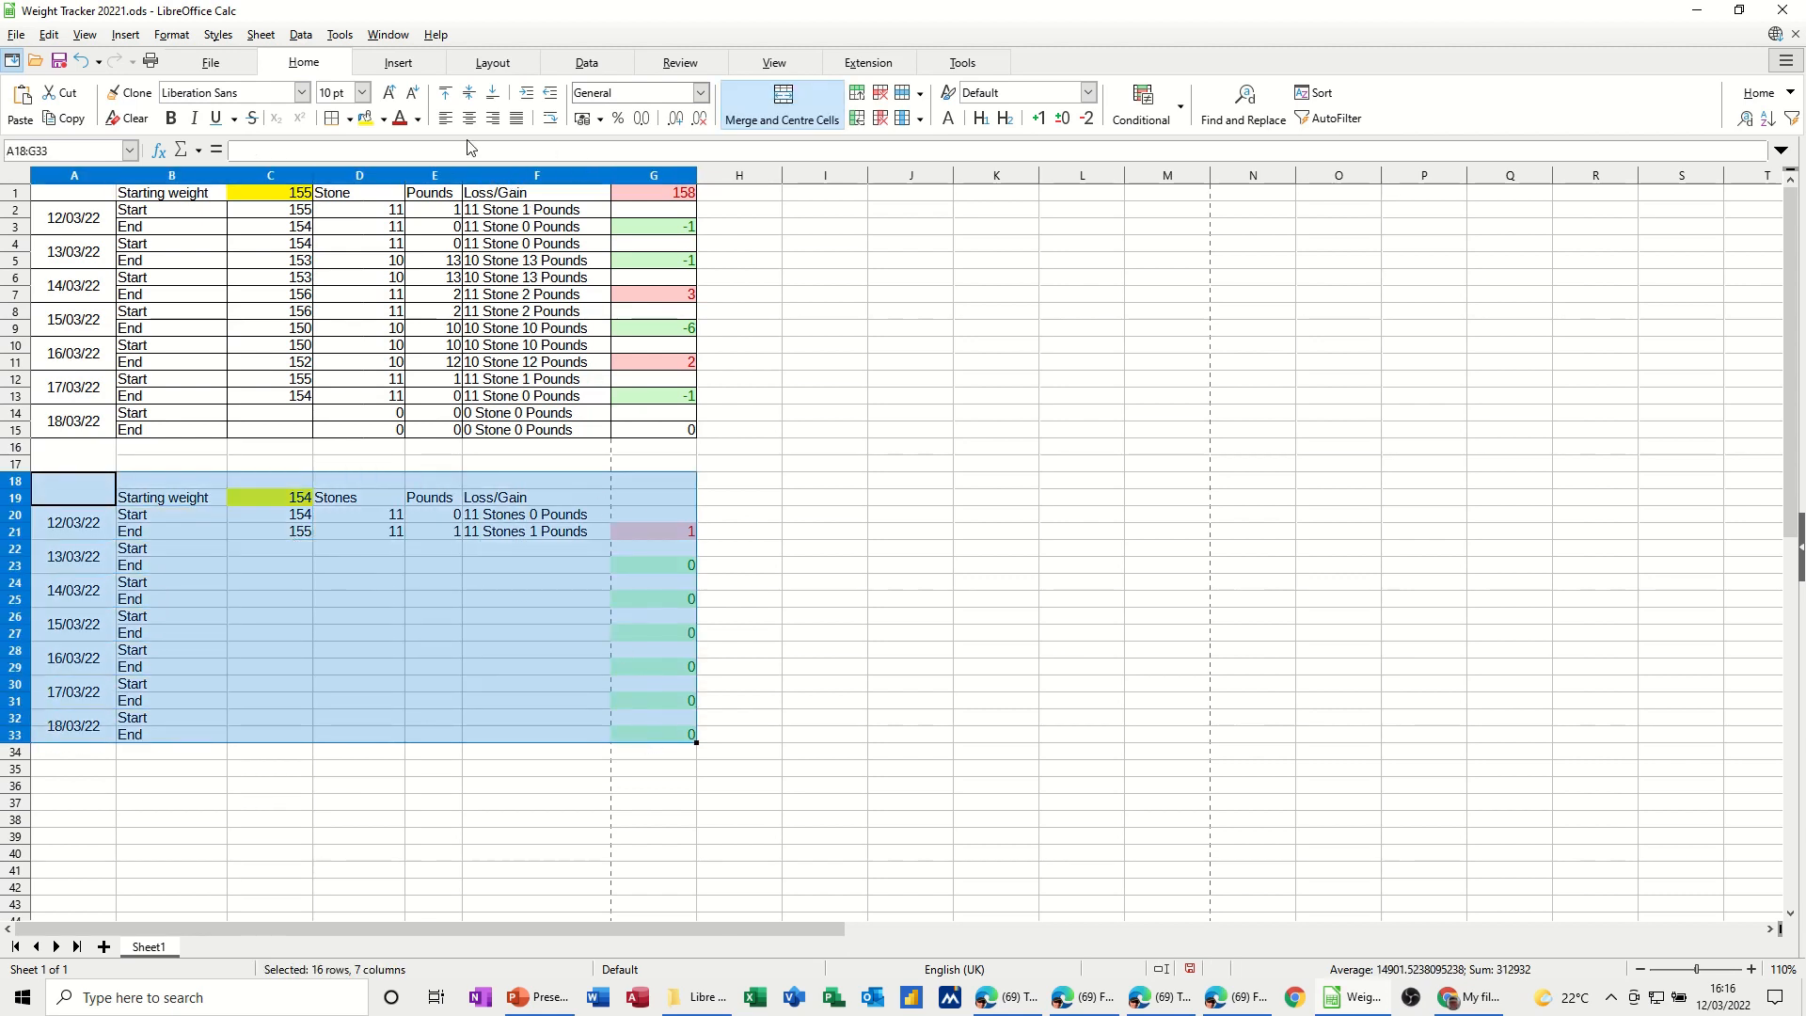
click(347, 121)
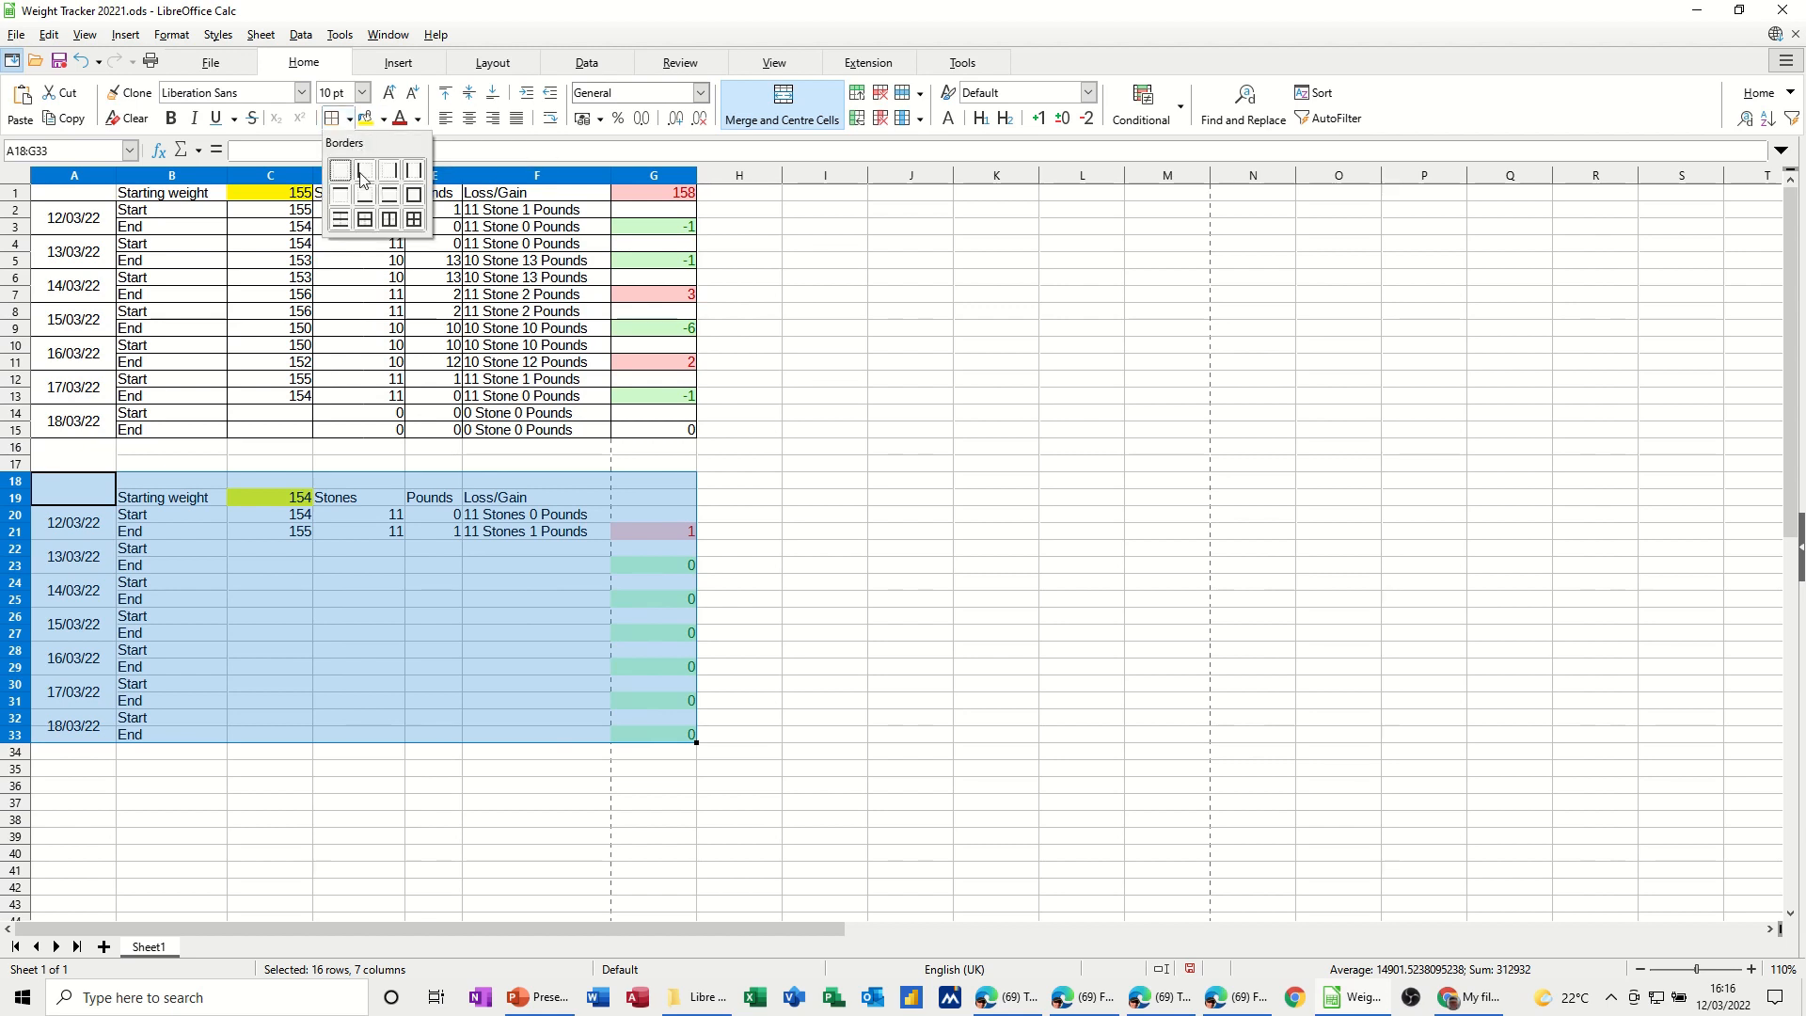
click(412, 221)
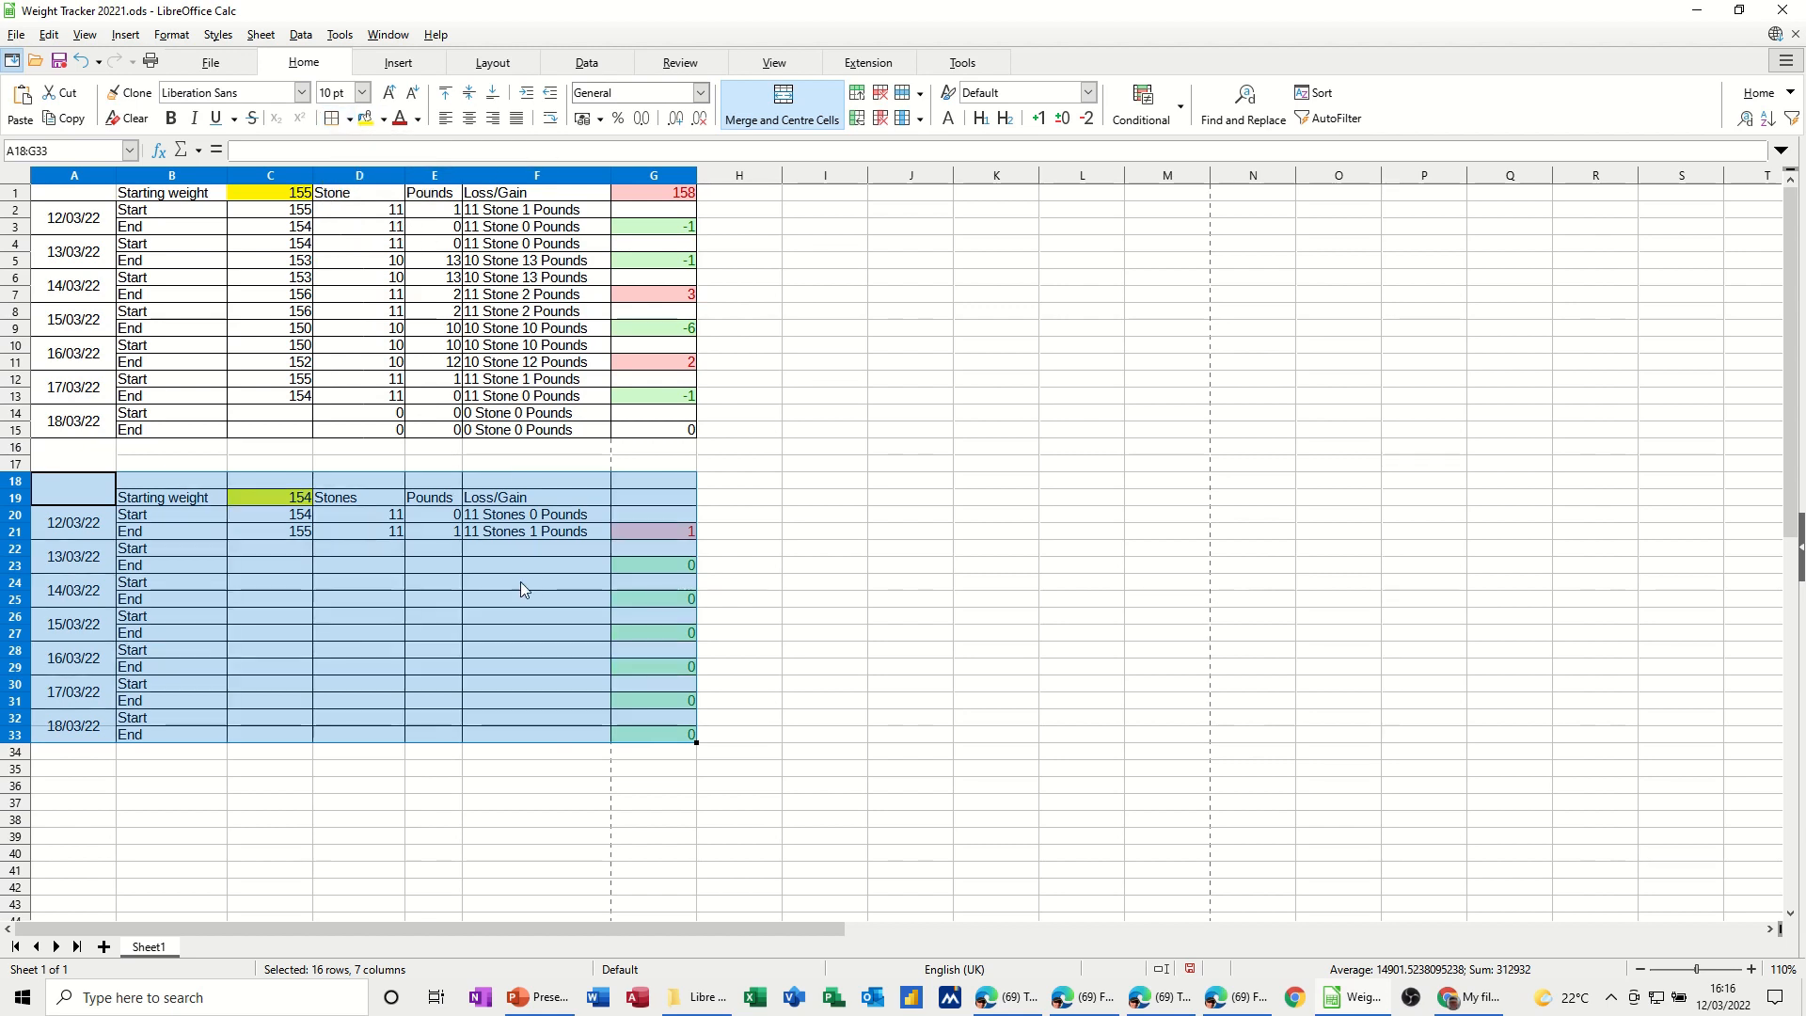
click(495, 582)
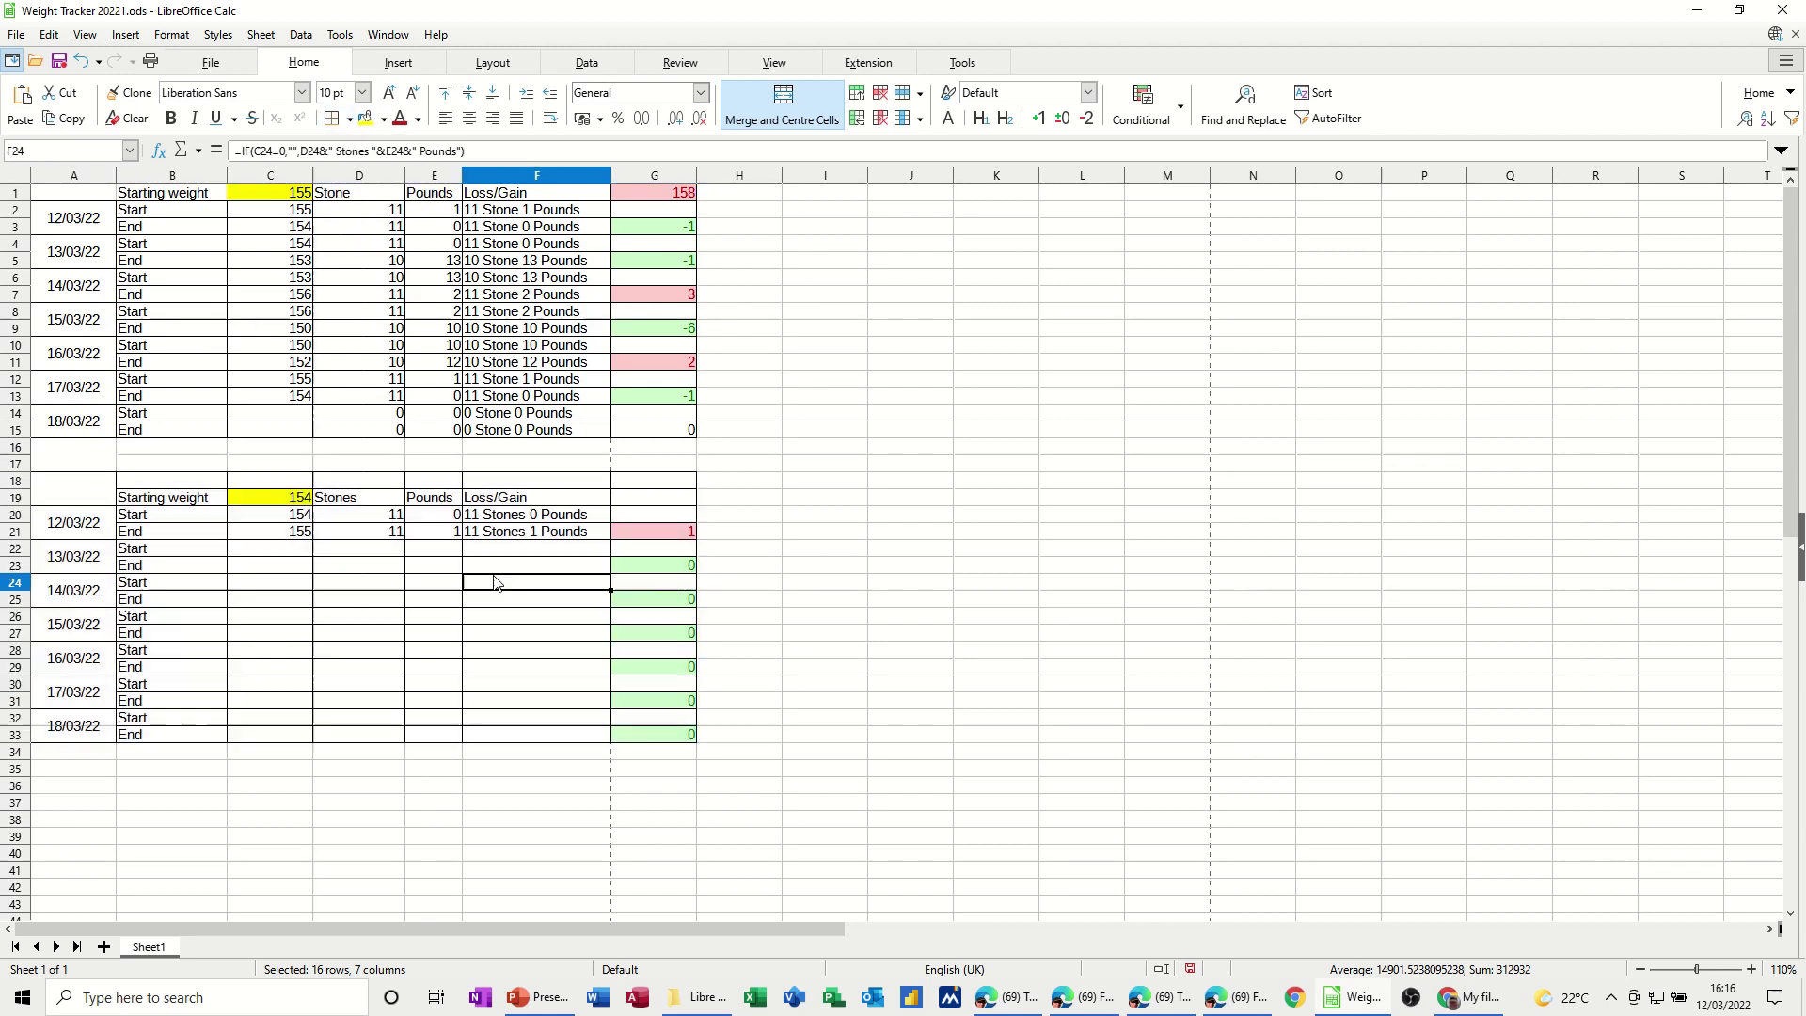
click(649, 498)
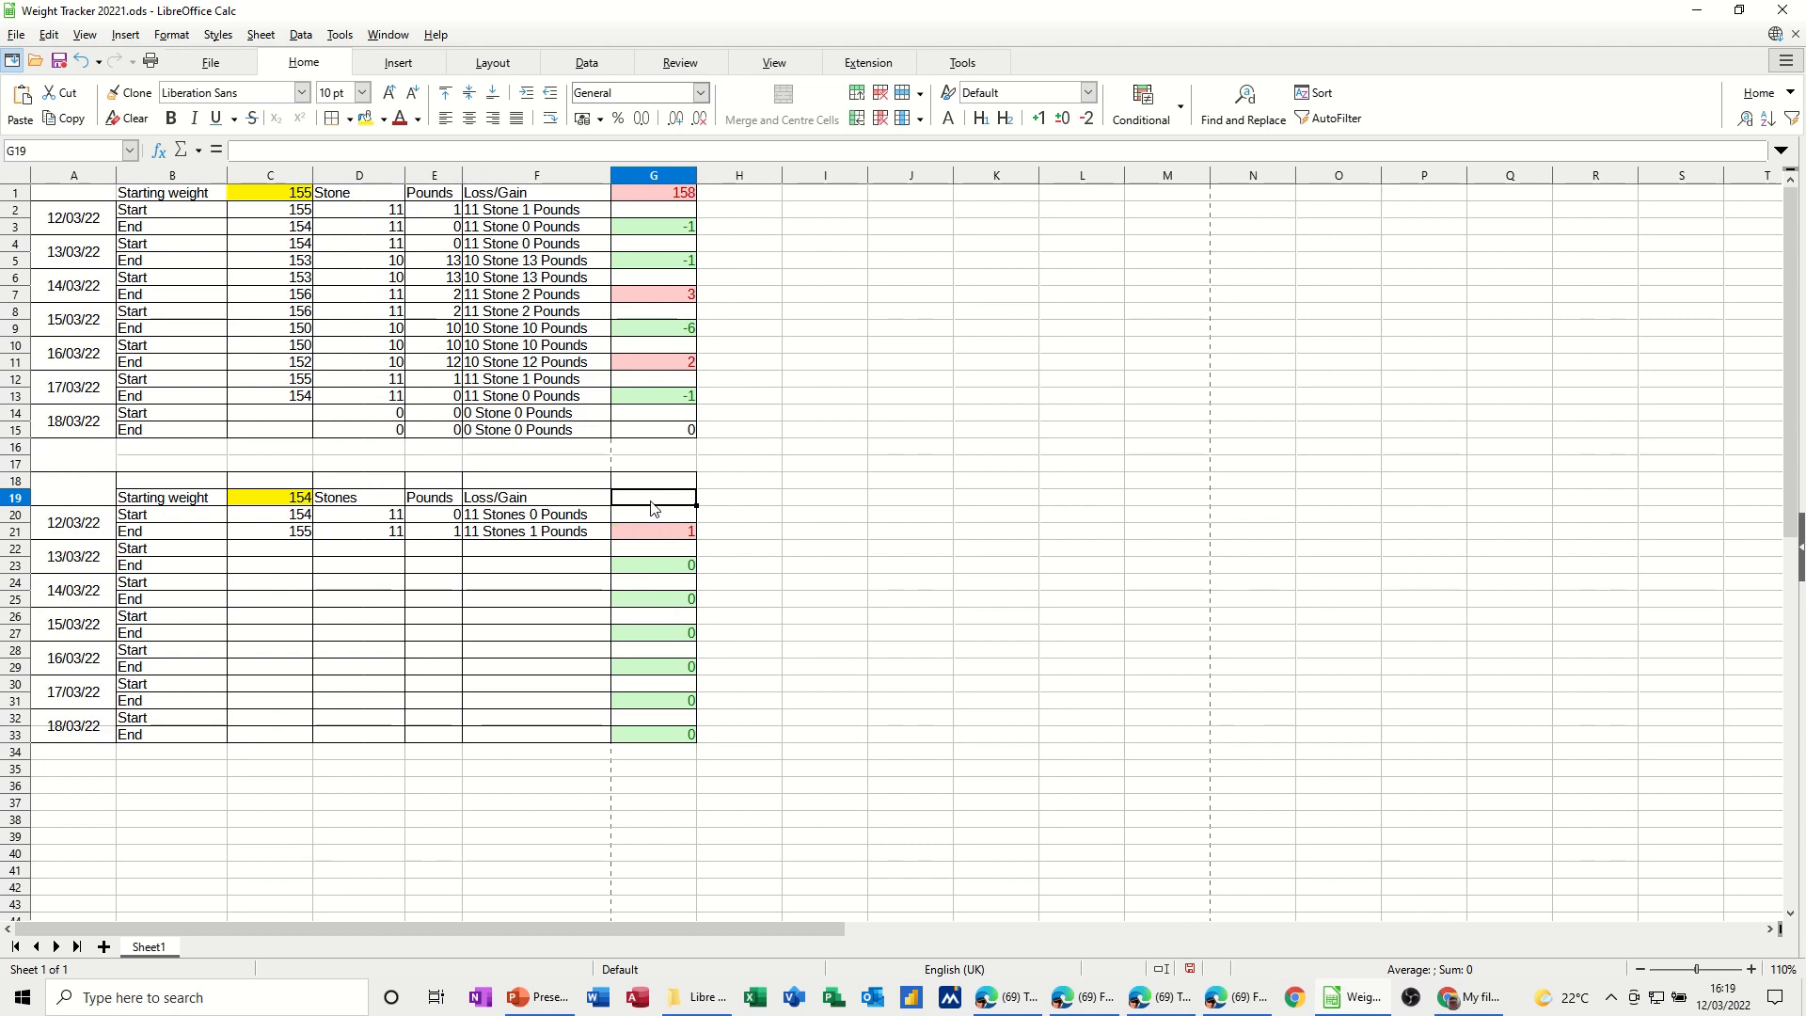
text(=)
Step: Enter the running total =C19+SUM(G21:G33) in G19, showing 155
click(286, 504)
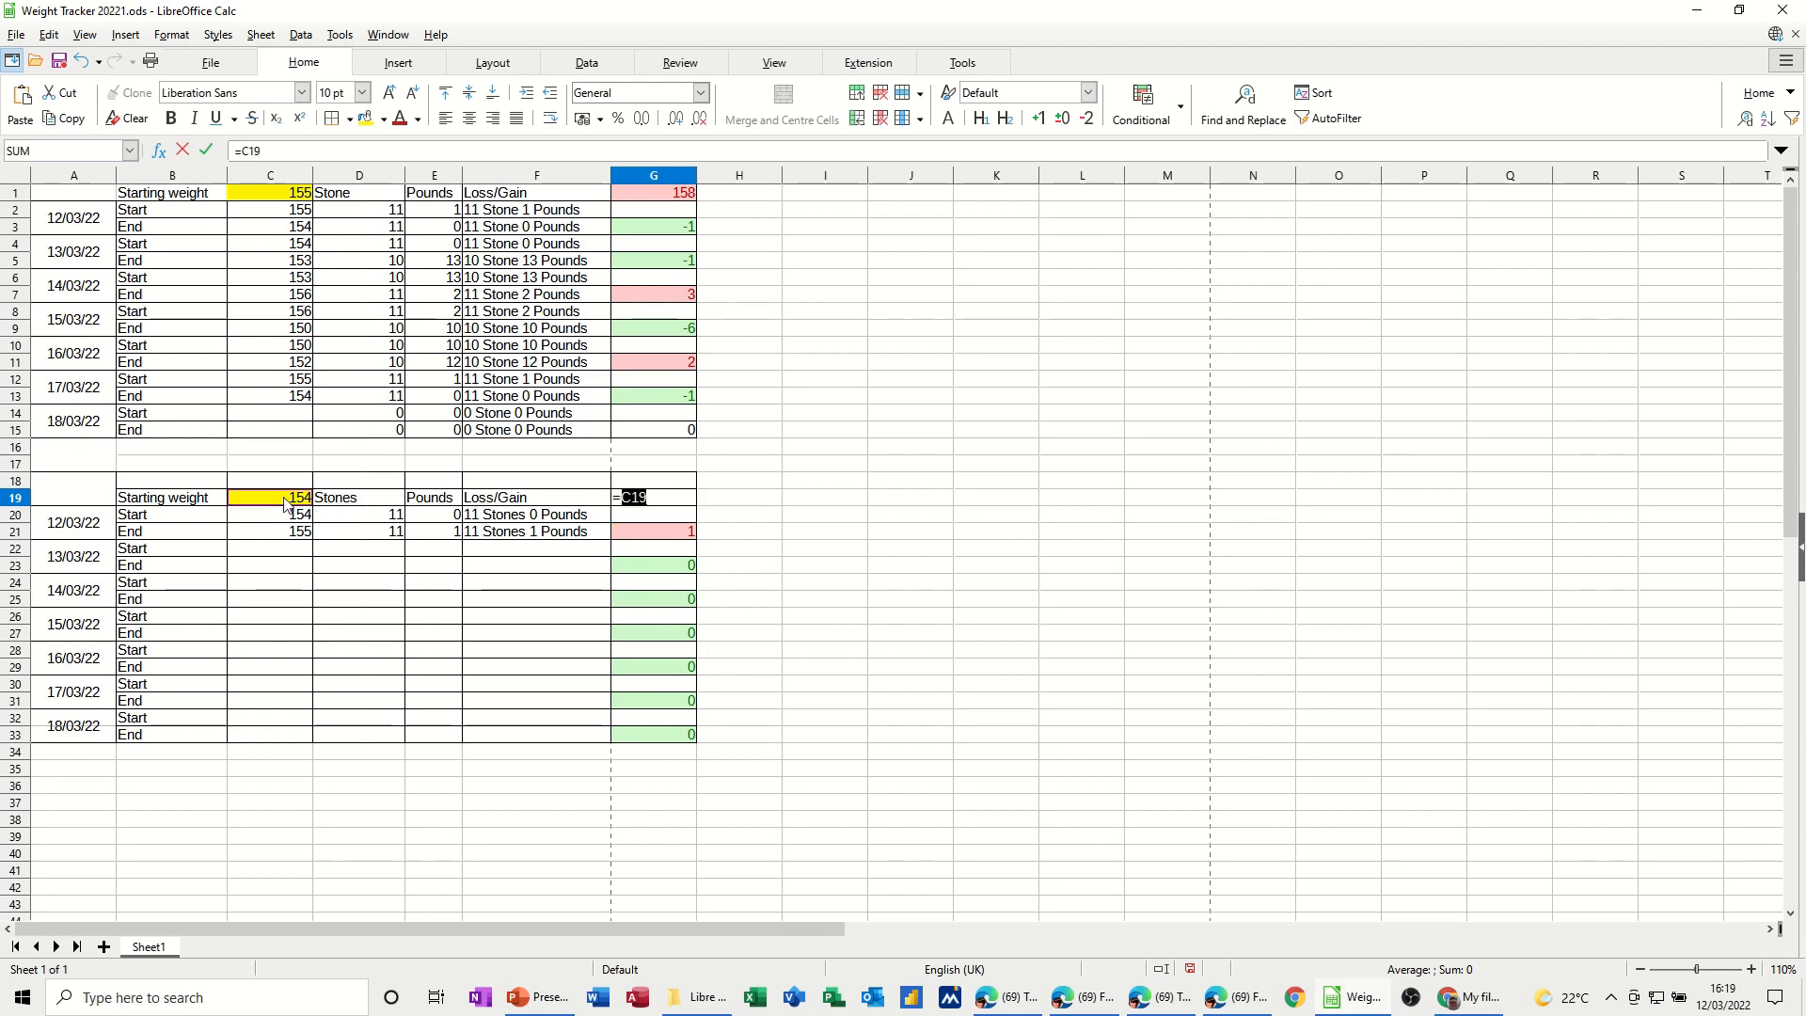
text(+)
text(sum()
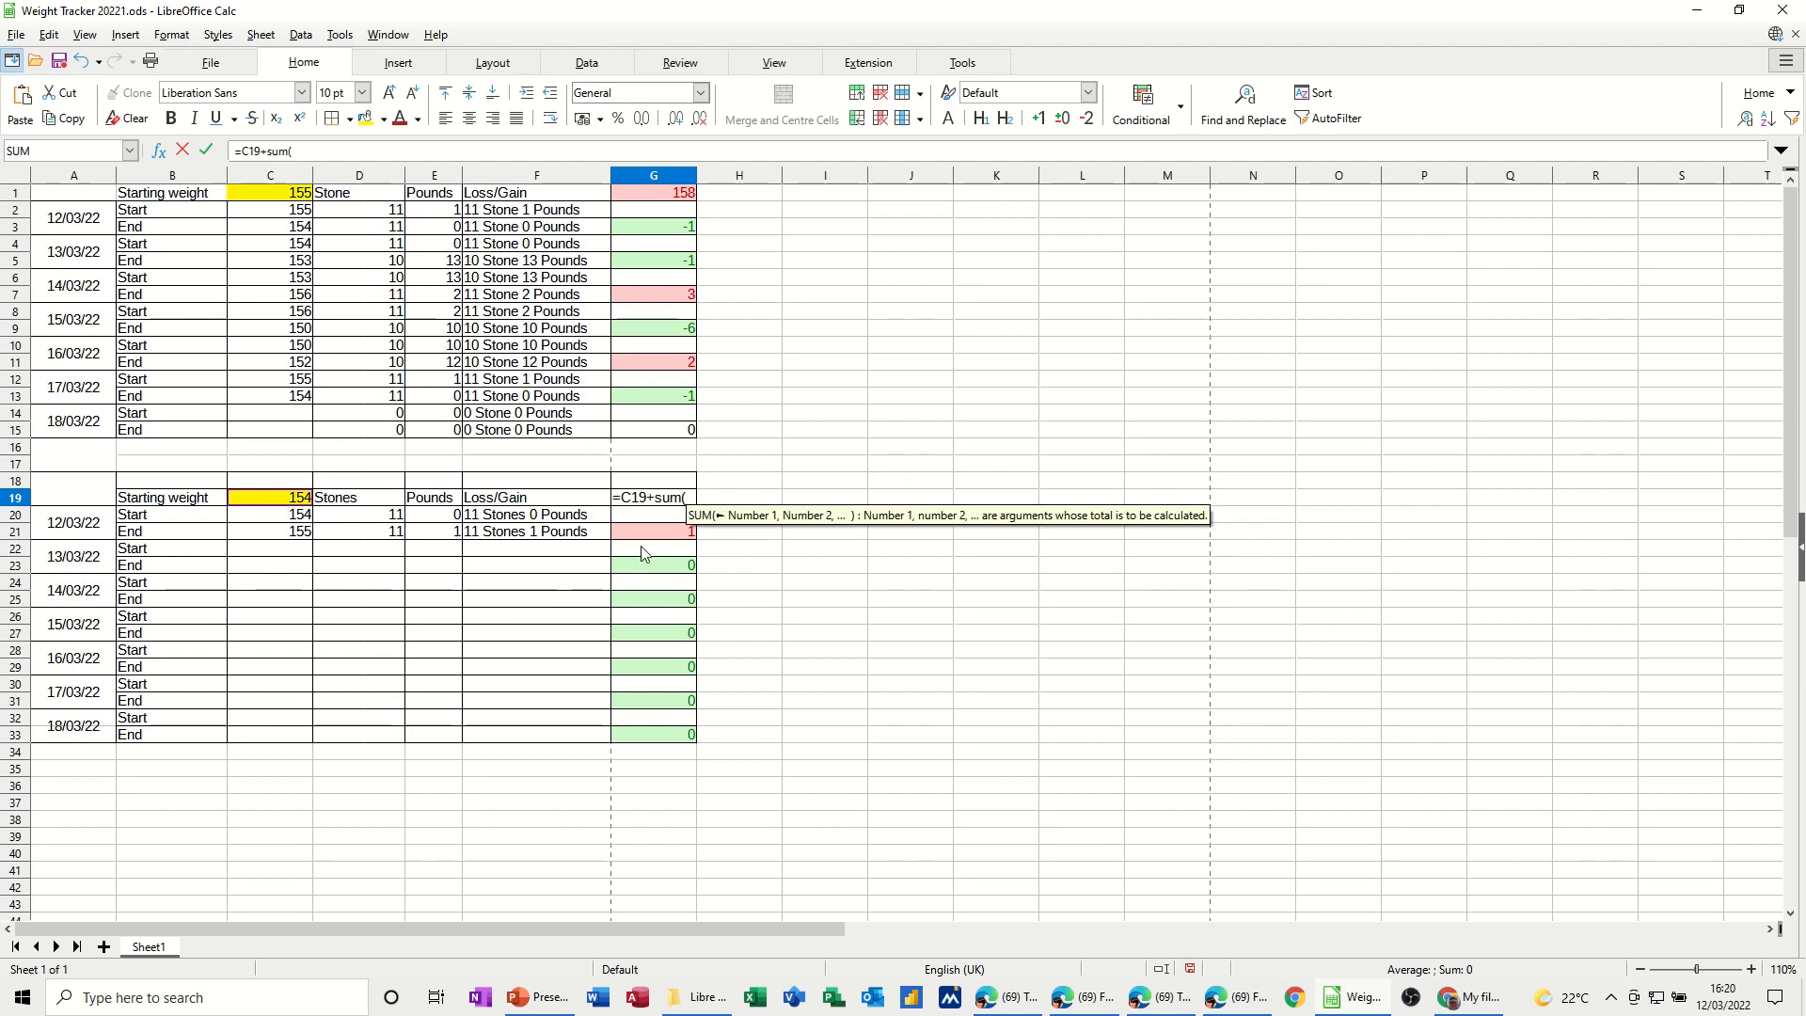
drag(644, 541, 650, 740)
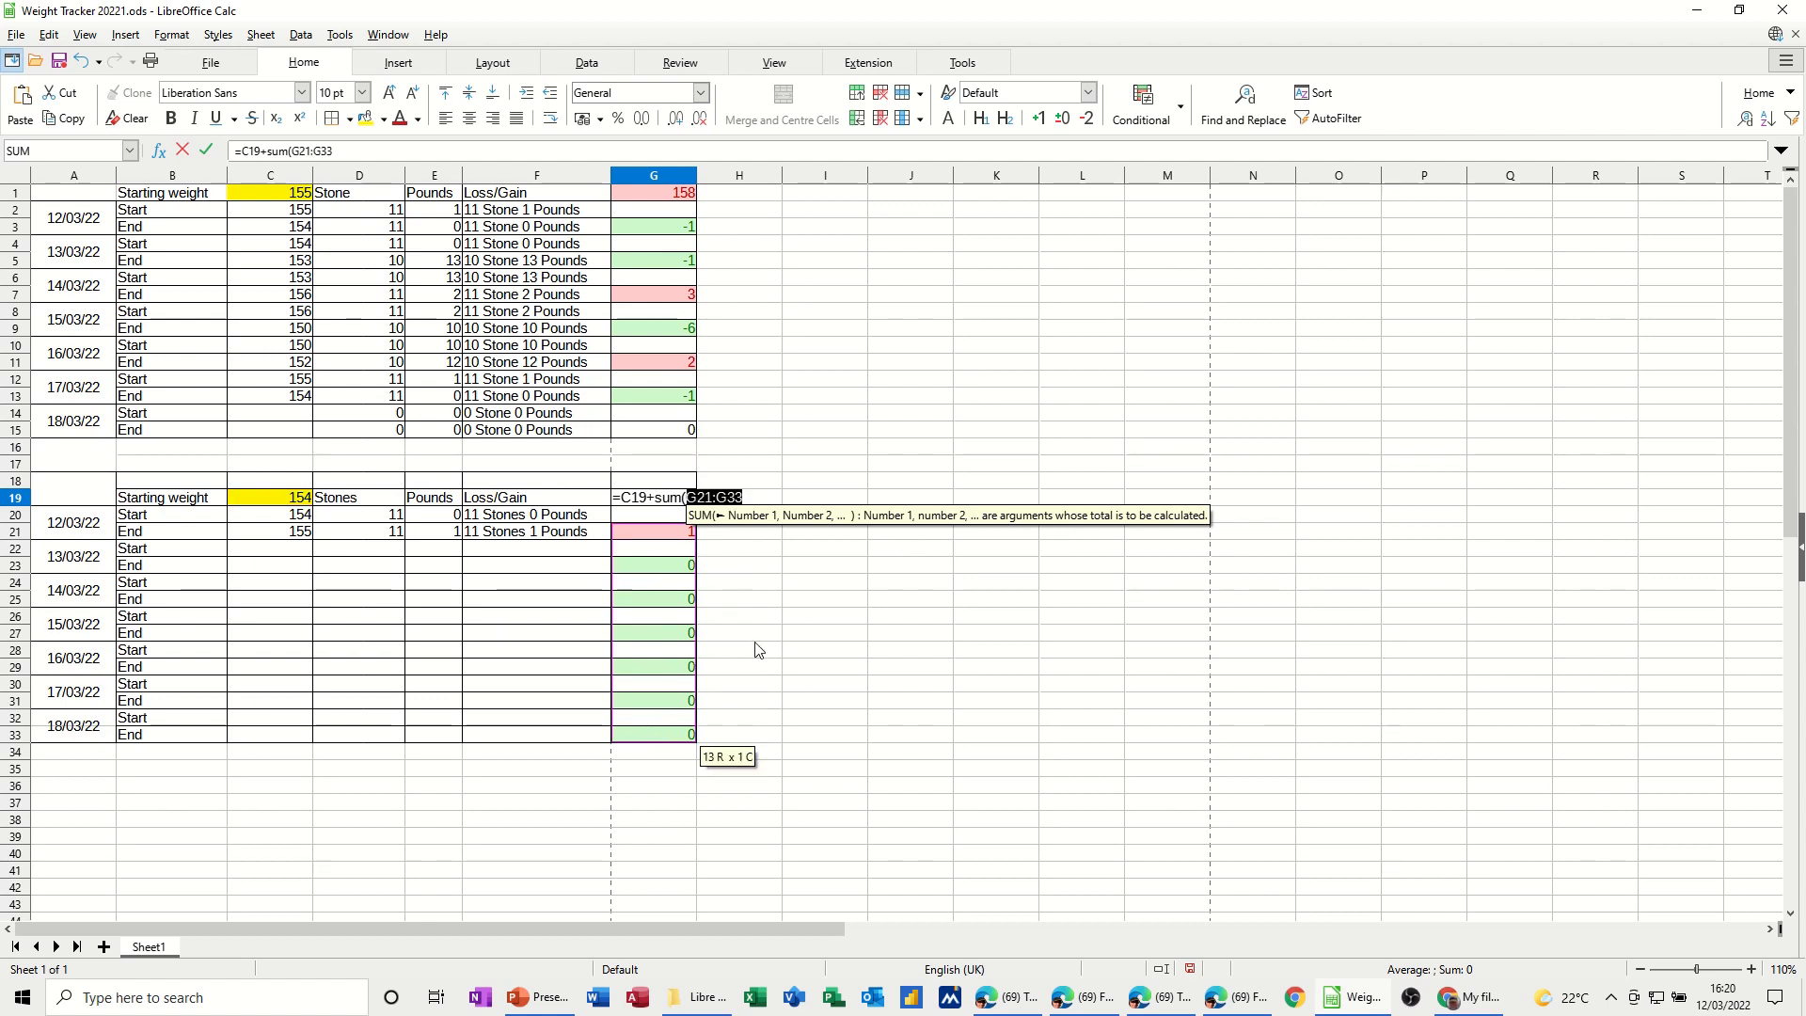
text())
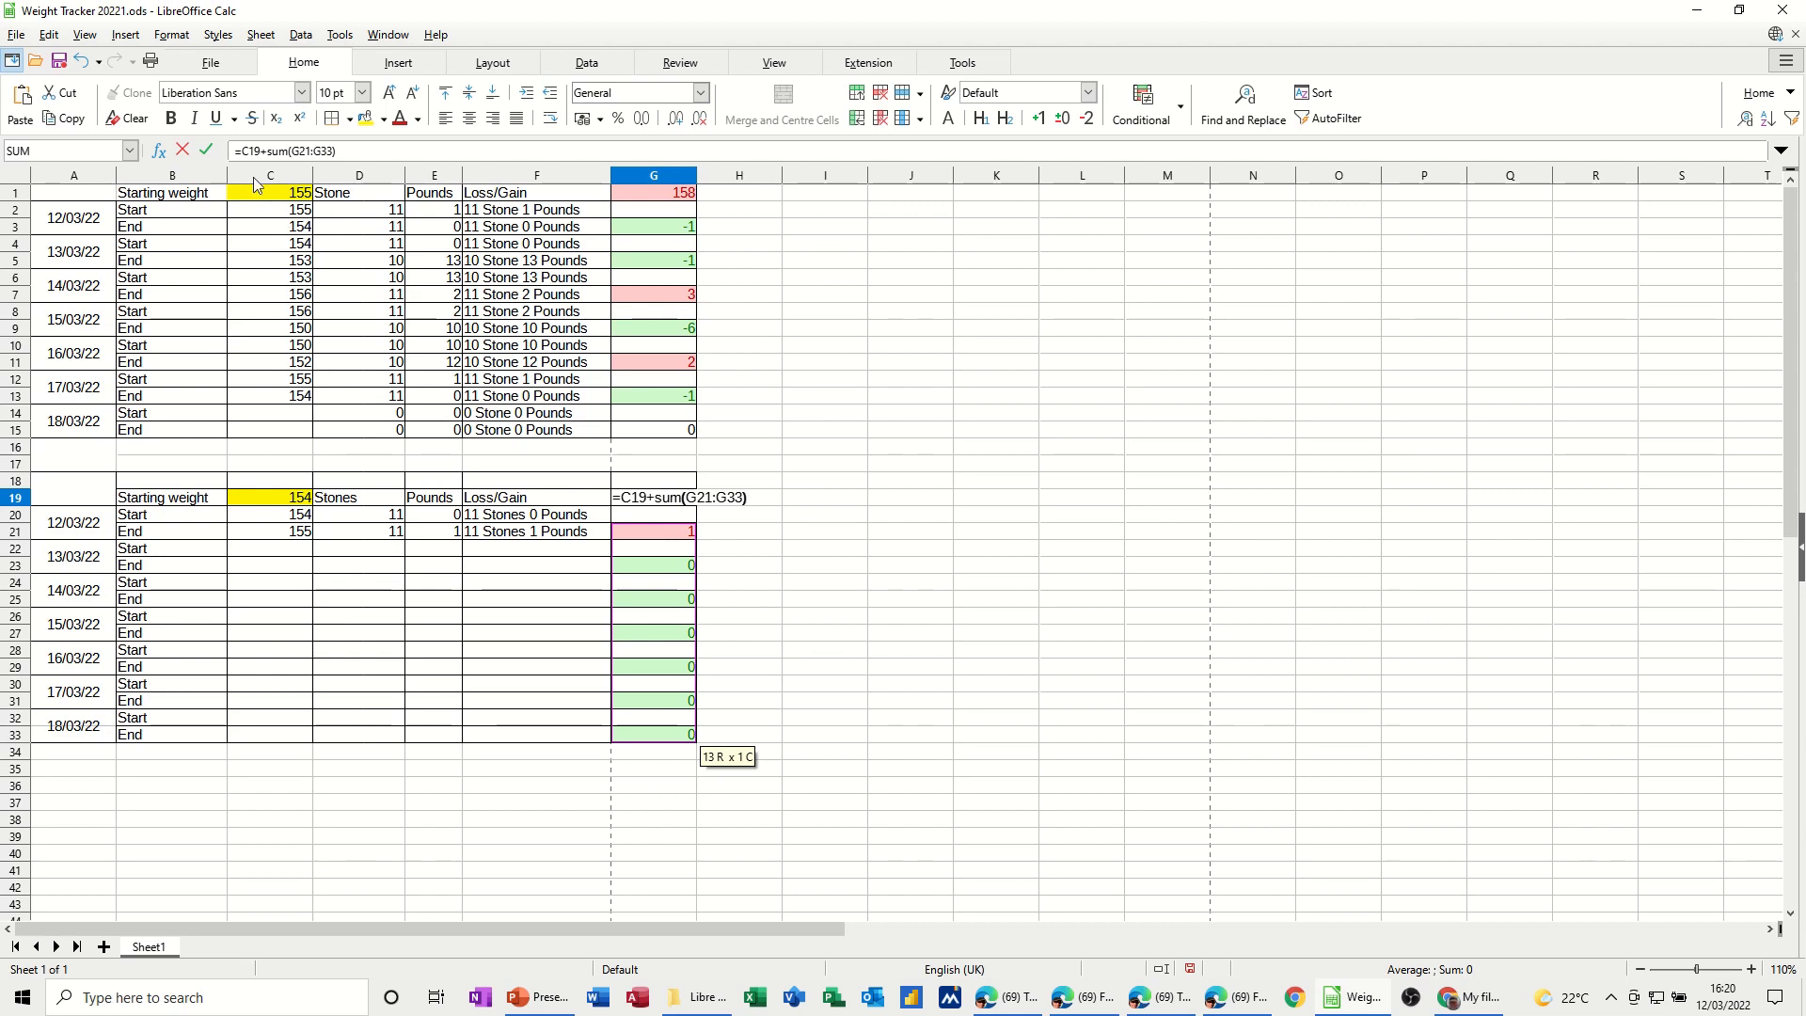
click(206, 149)
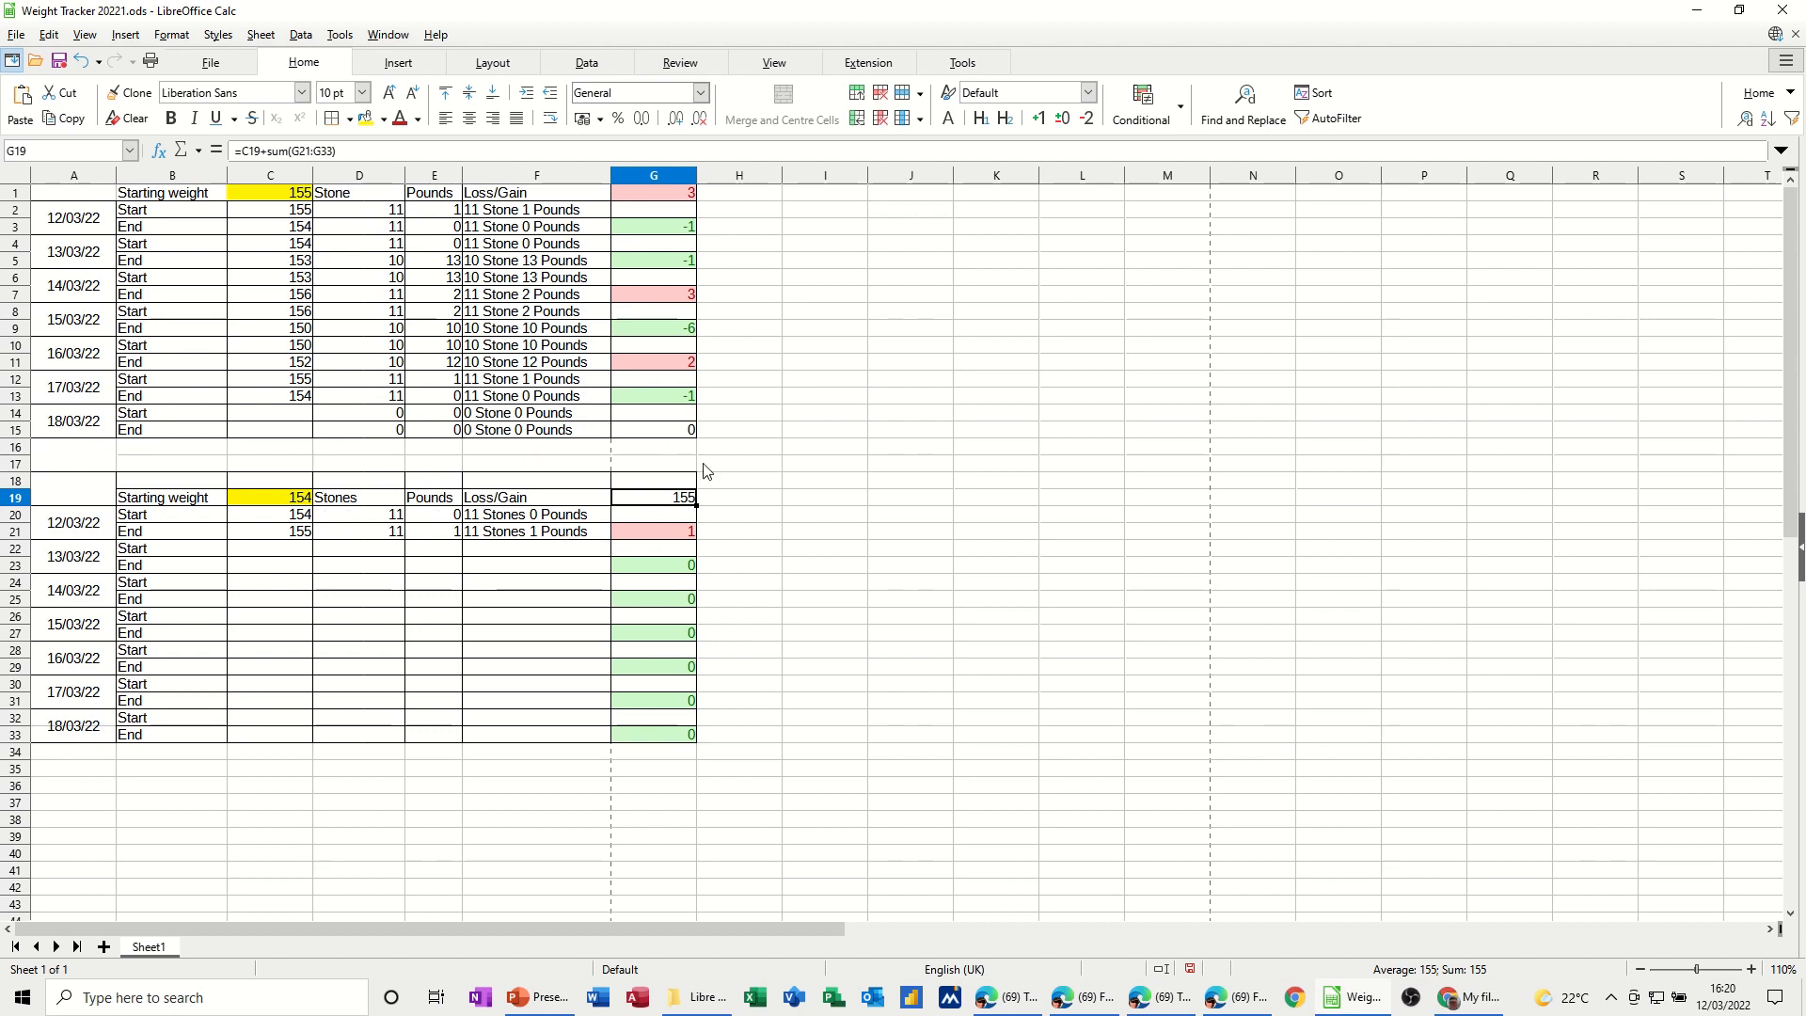
Step: Add a first condition on G19: greater than $C$19 gets the red Bad style
click(1182, 119)
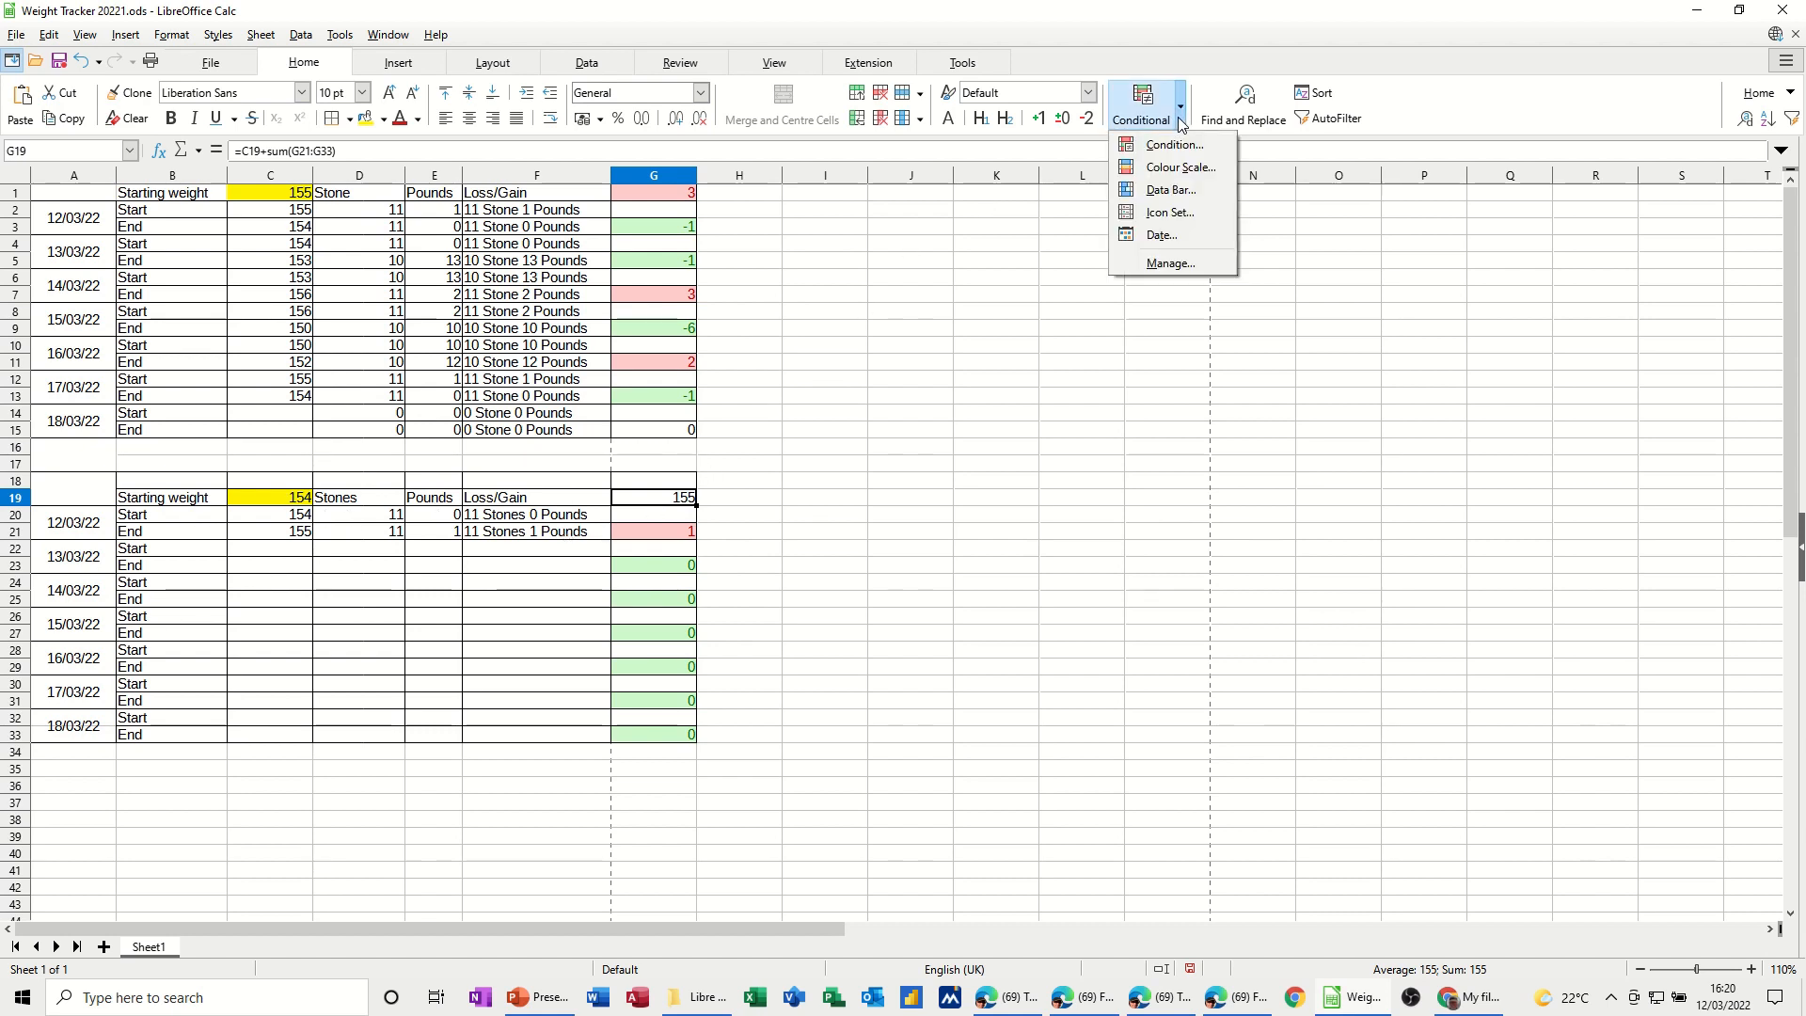
click(1165, 146)
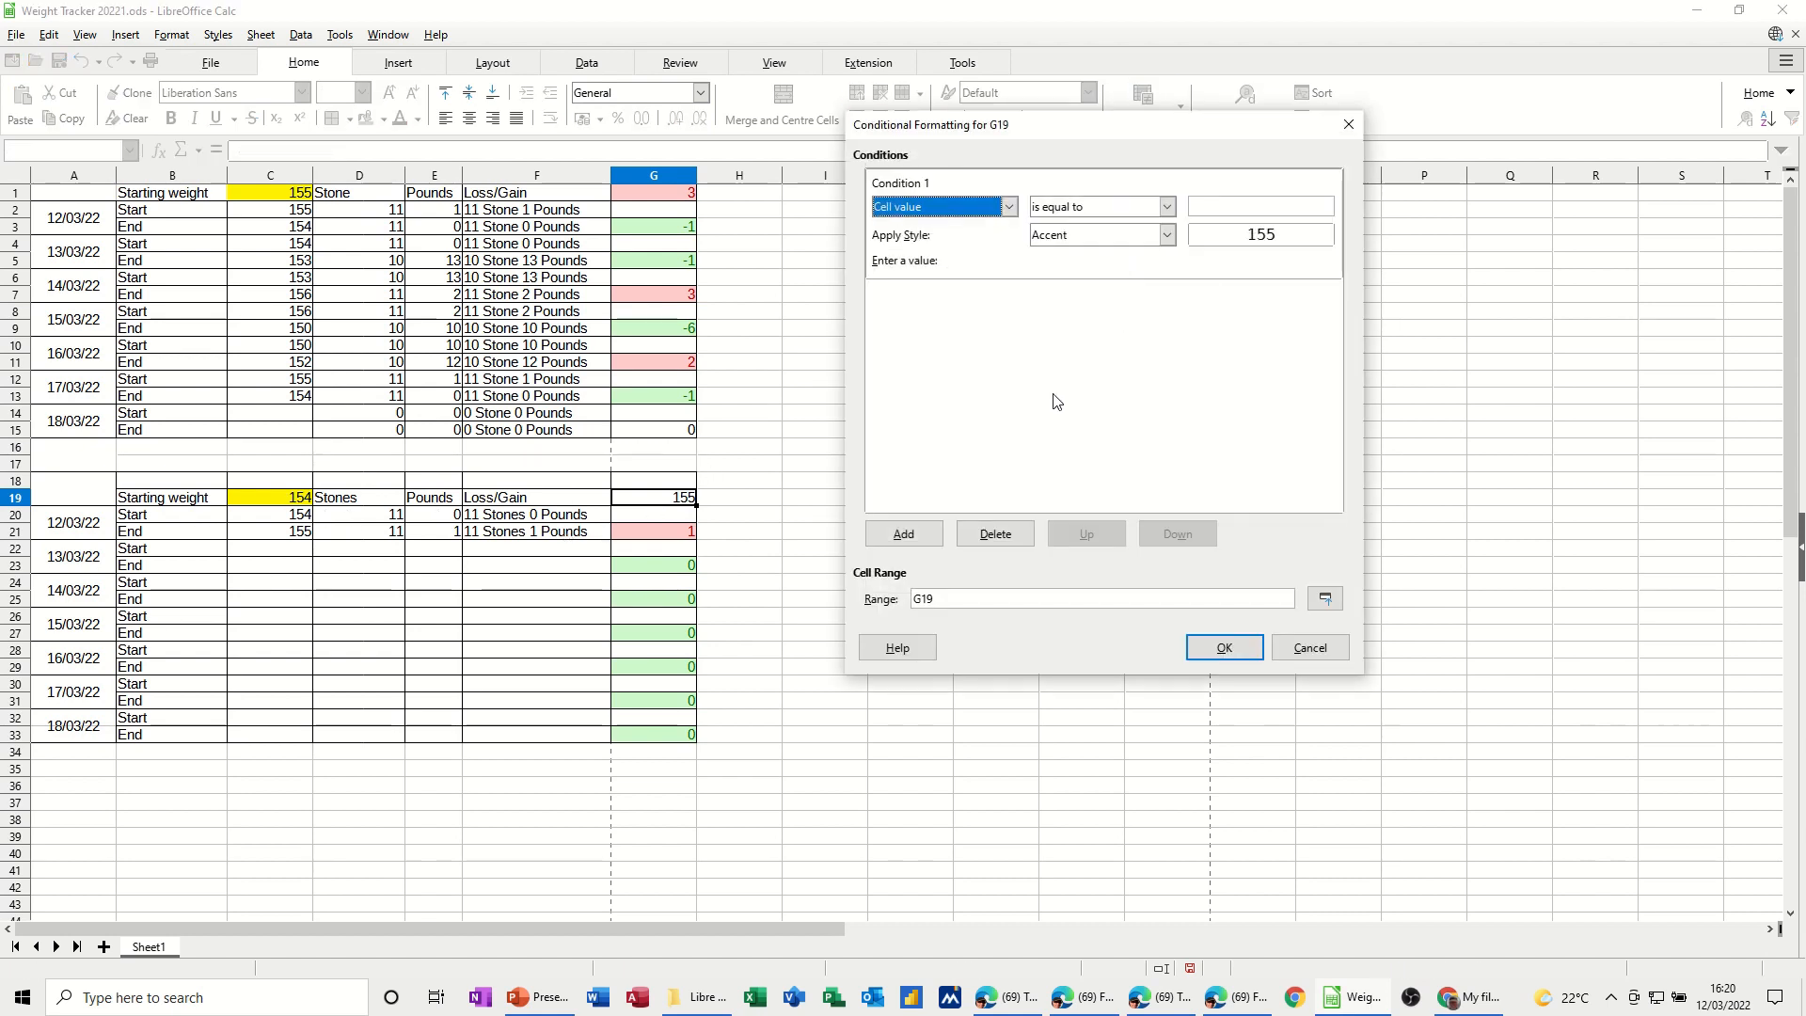
click(1167, 208)
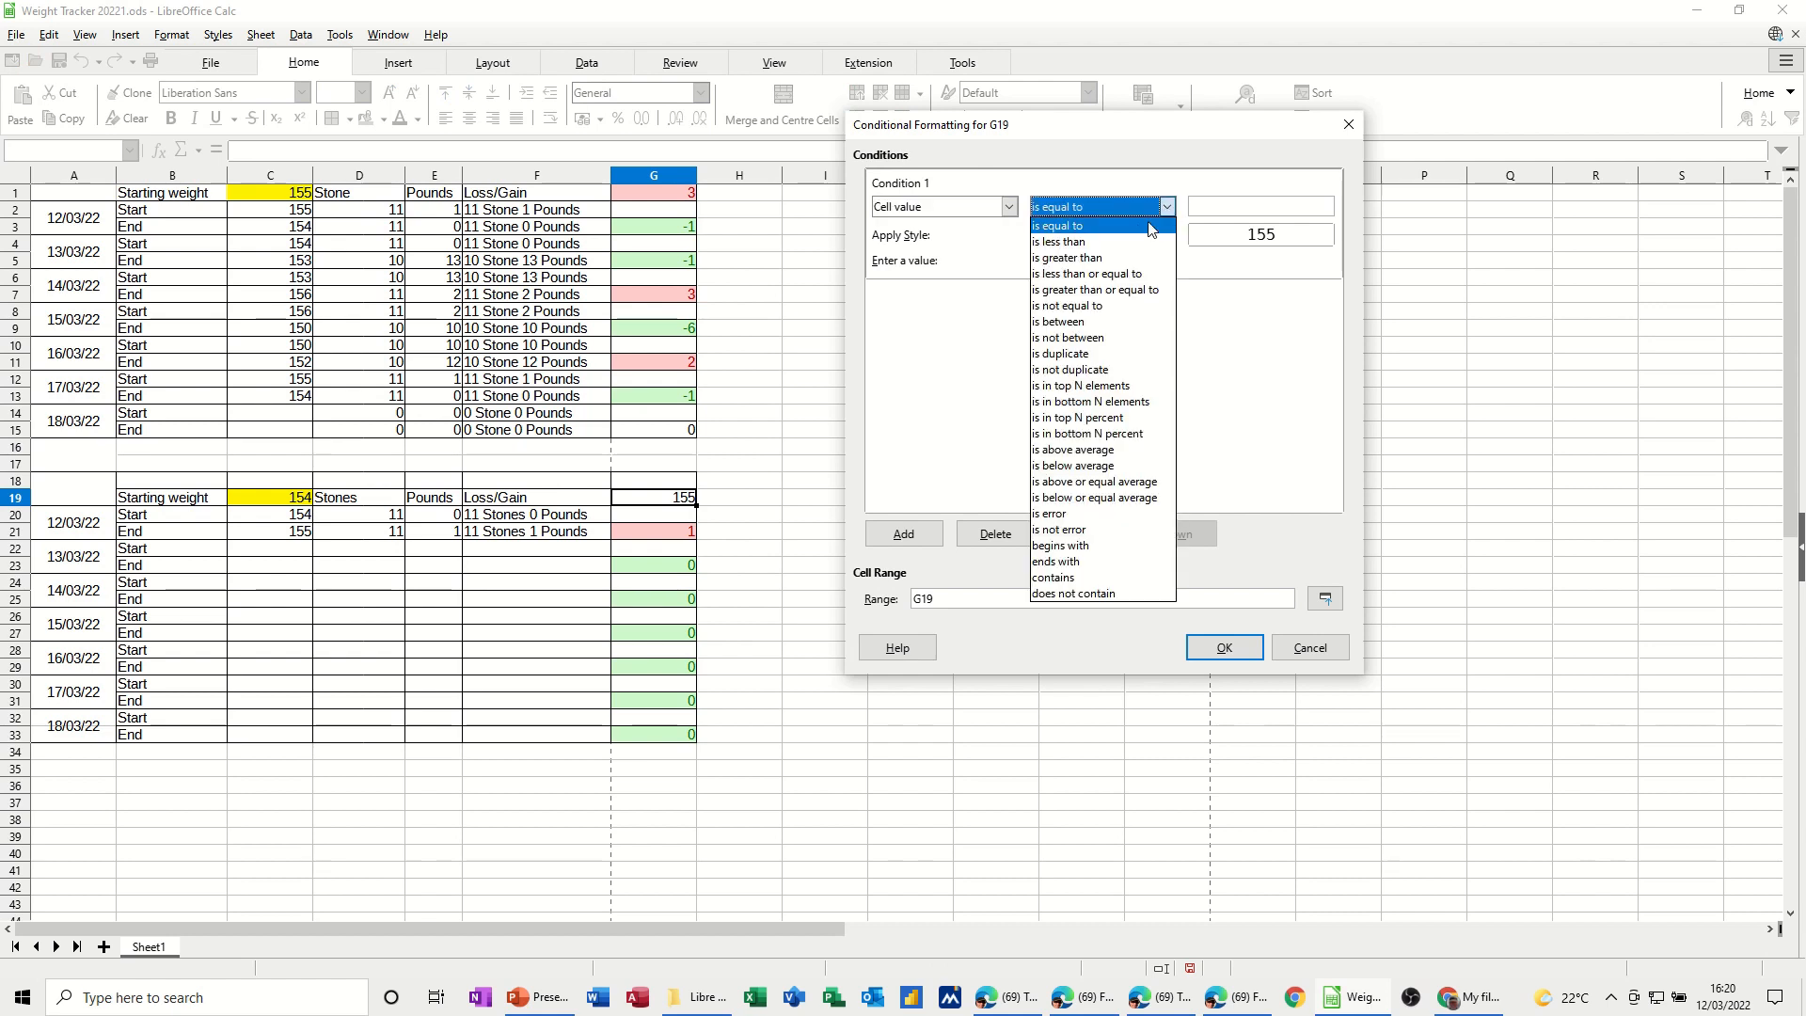
click(1107, 258)
click(1236, 207)
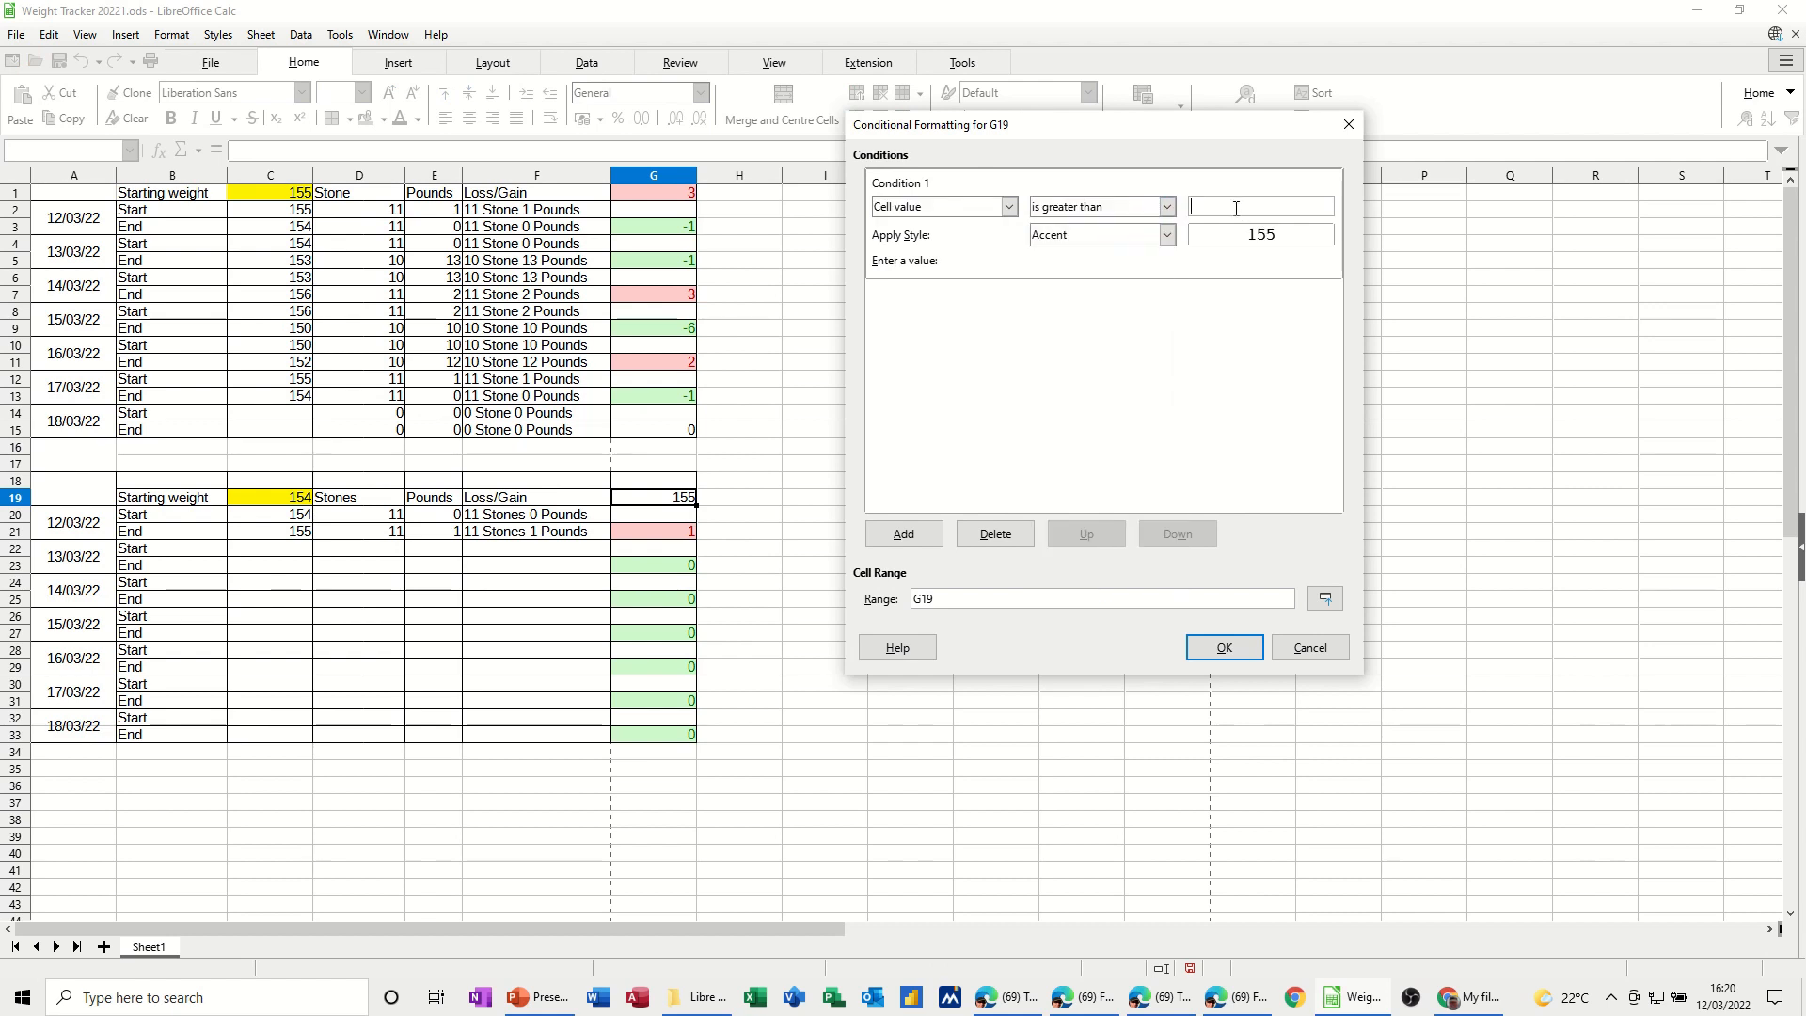
click(300, 500)
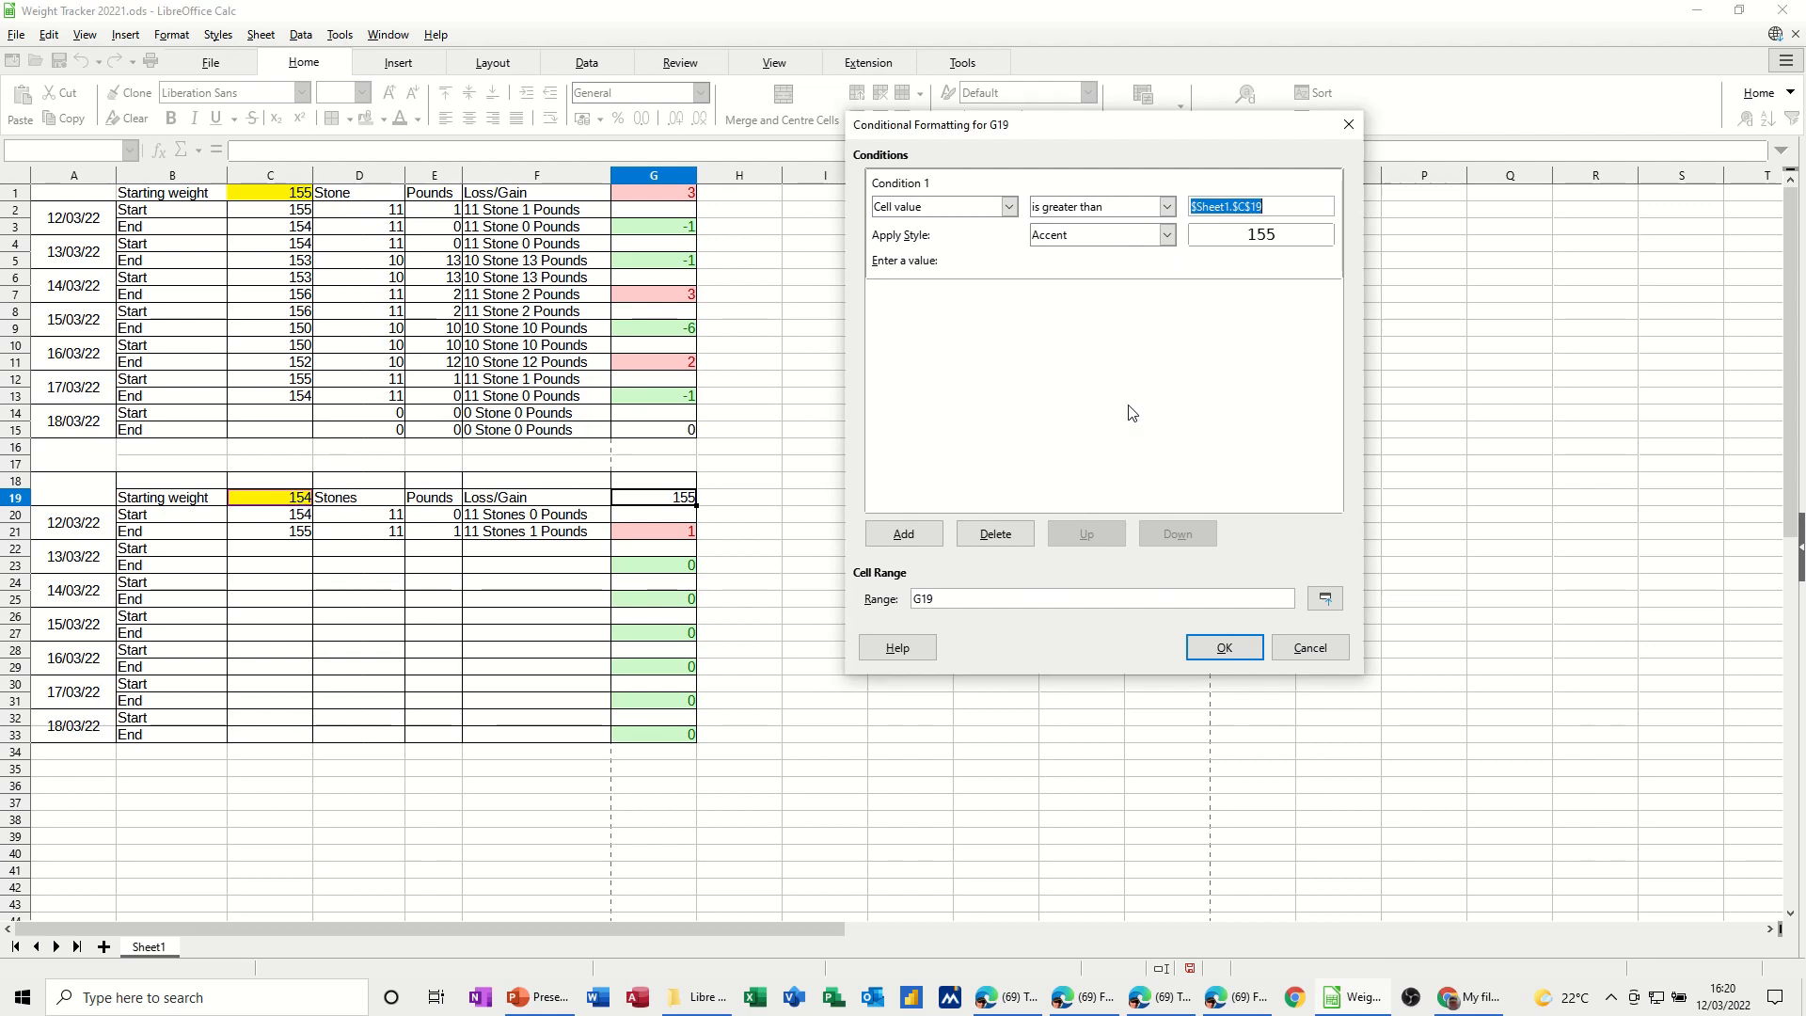
click(1167, 234)
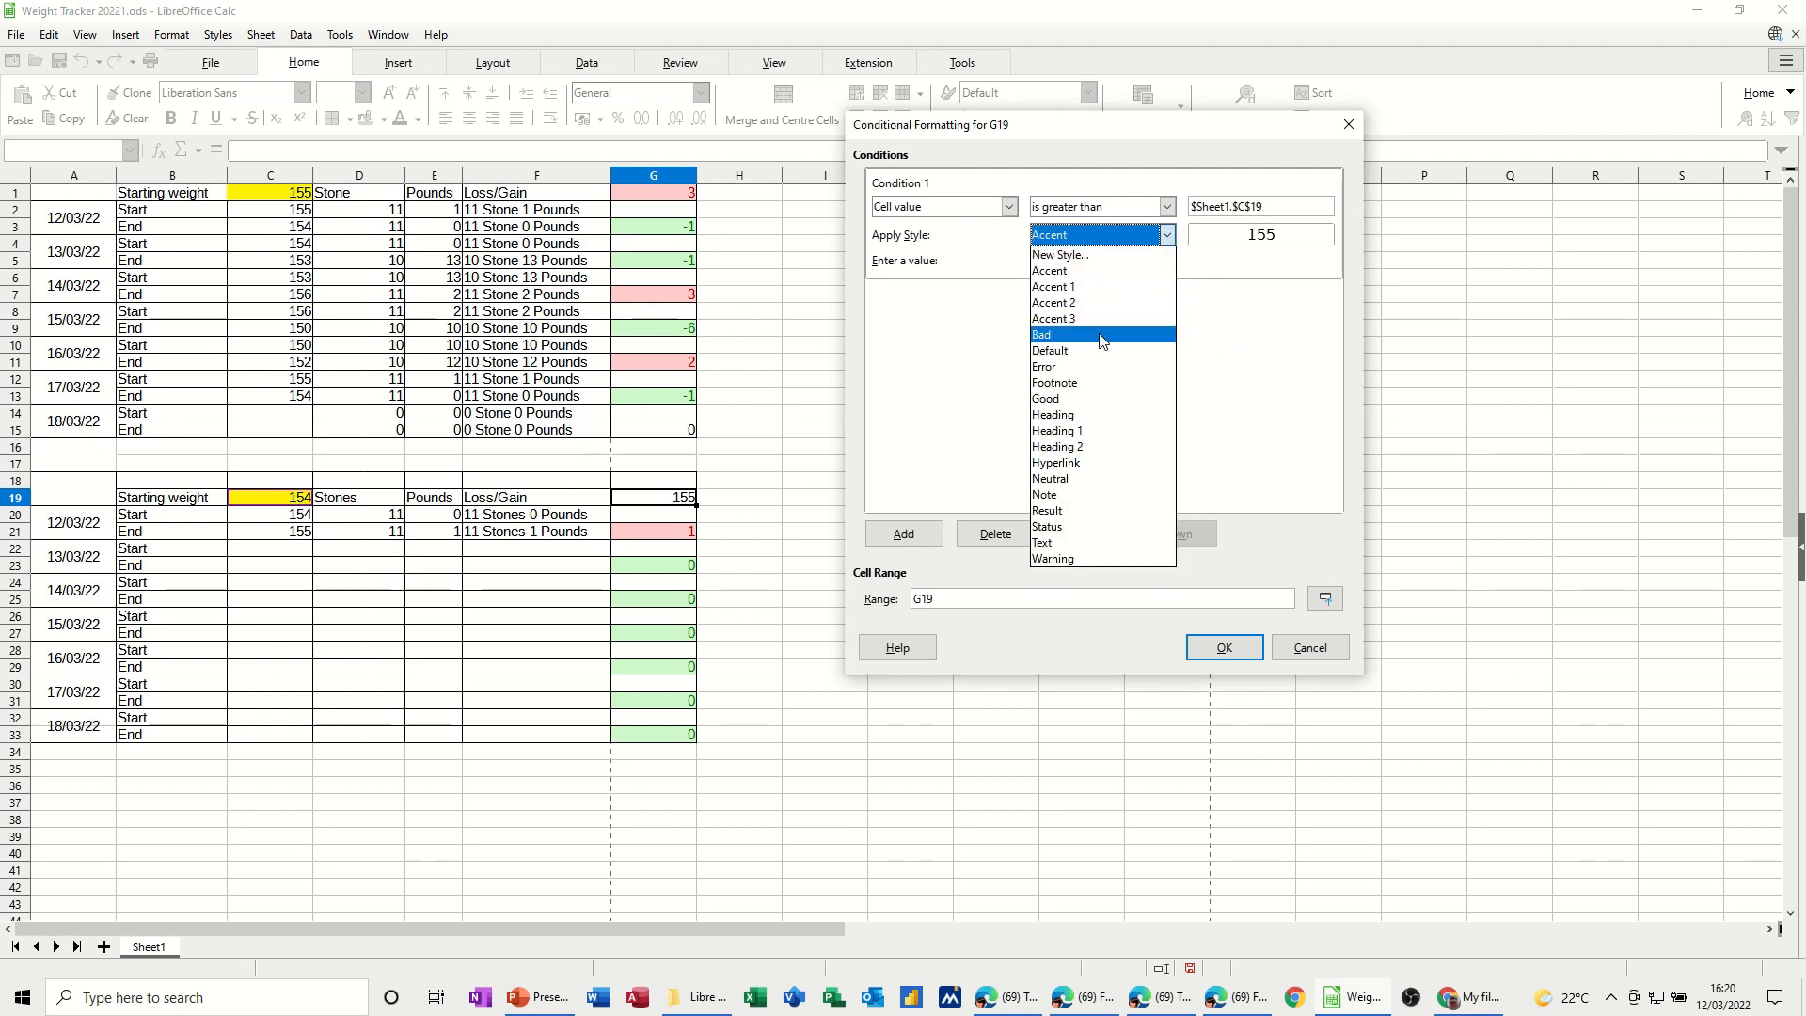
click(1037, 347)
Step: Add a second condition: less than or equal to $C$19 gets the green Good style, and confirm
click(904, 534)
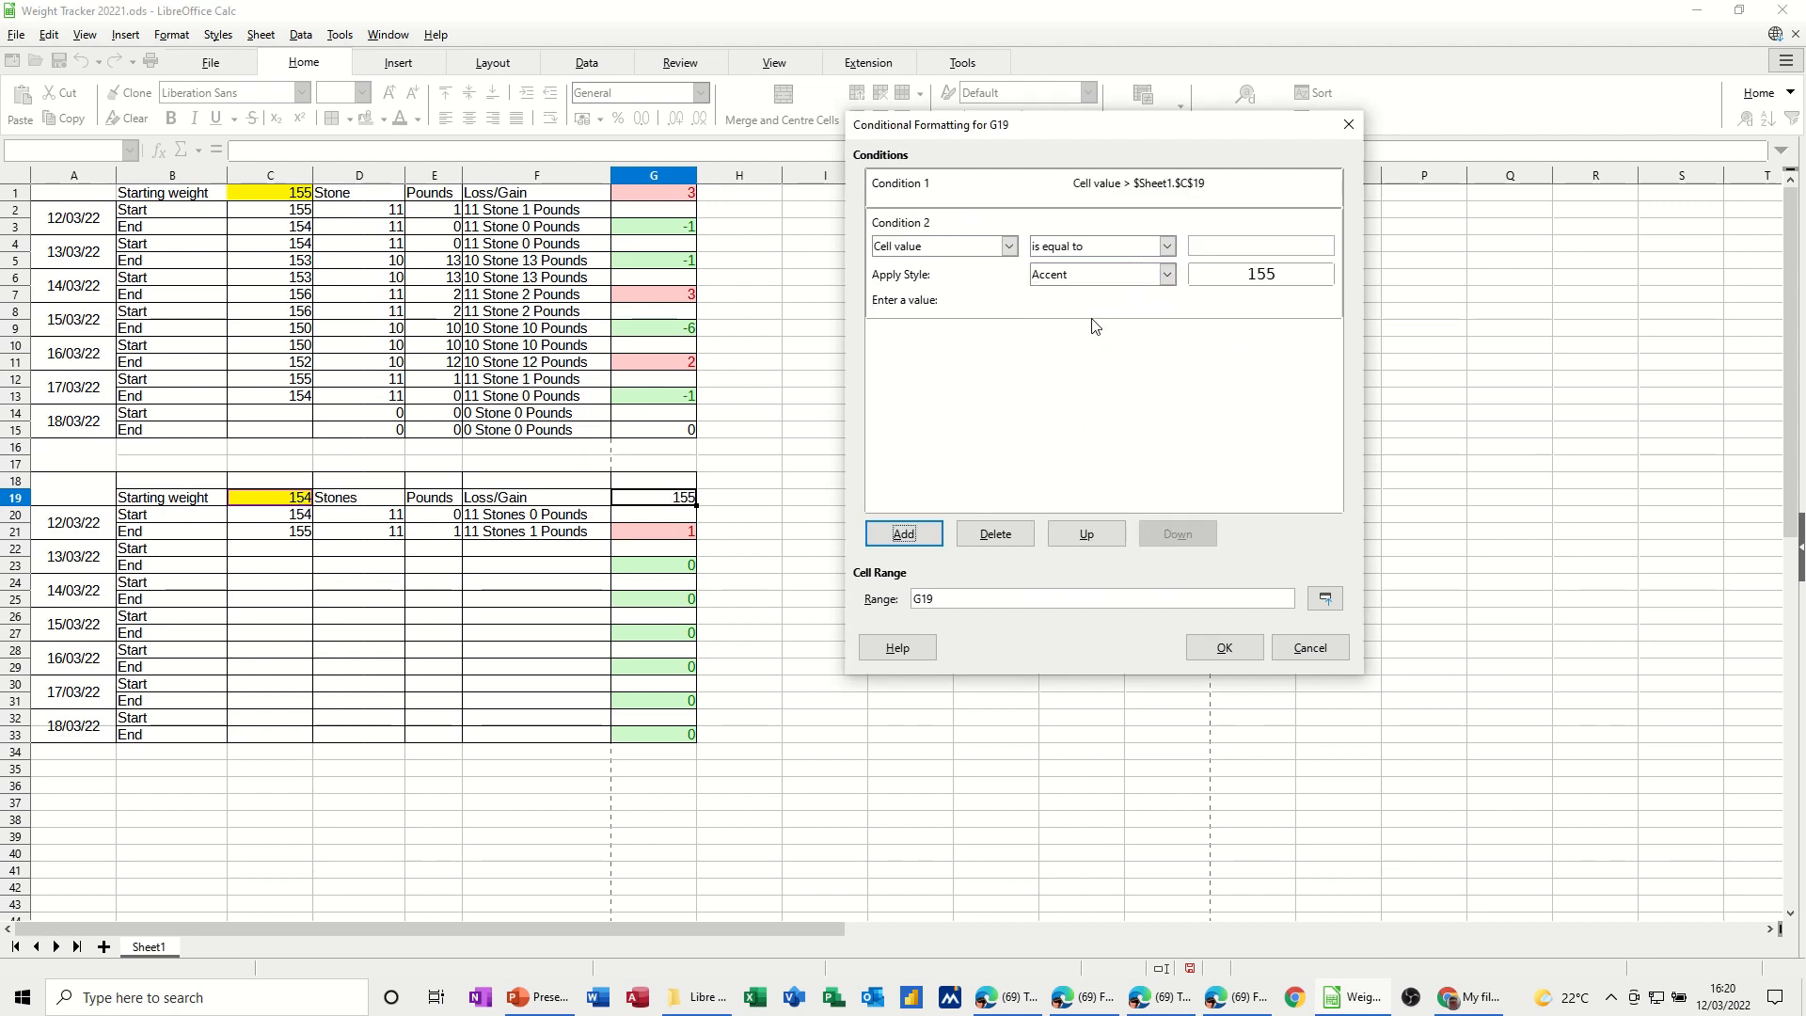
click(1167, 247)
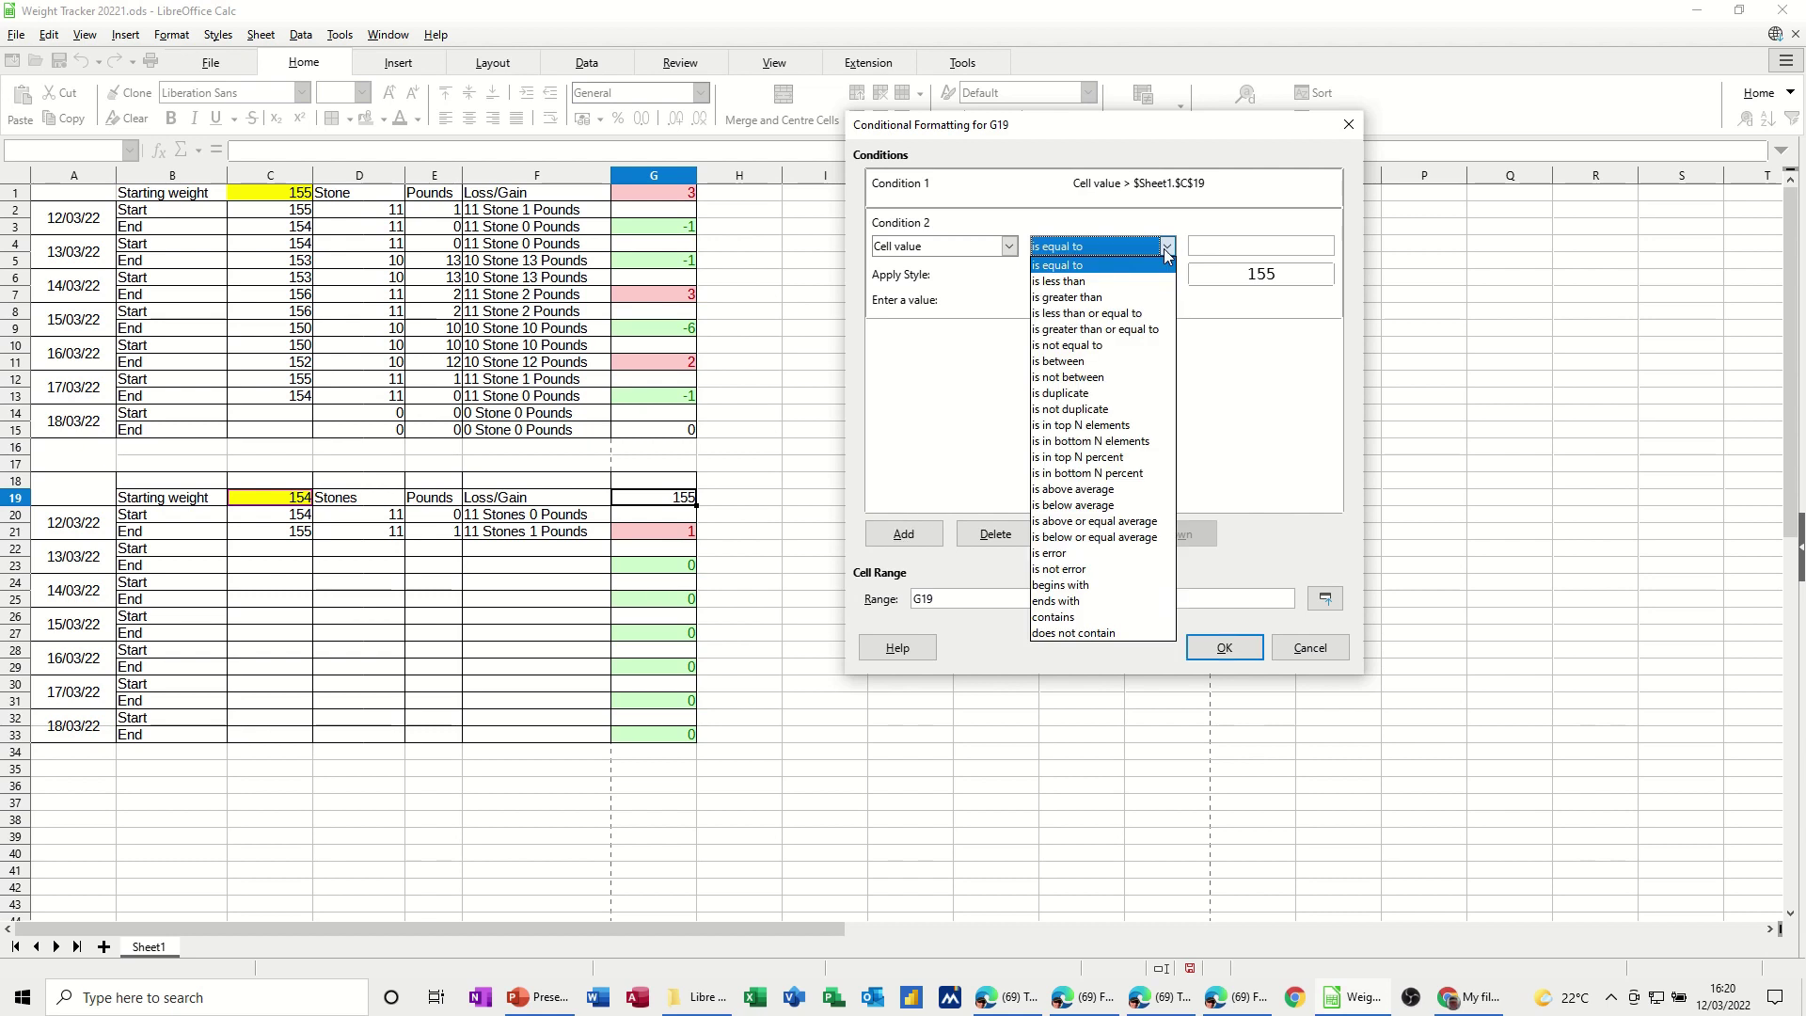
click(1130, 313)
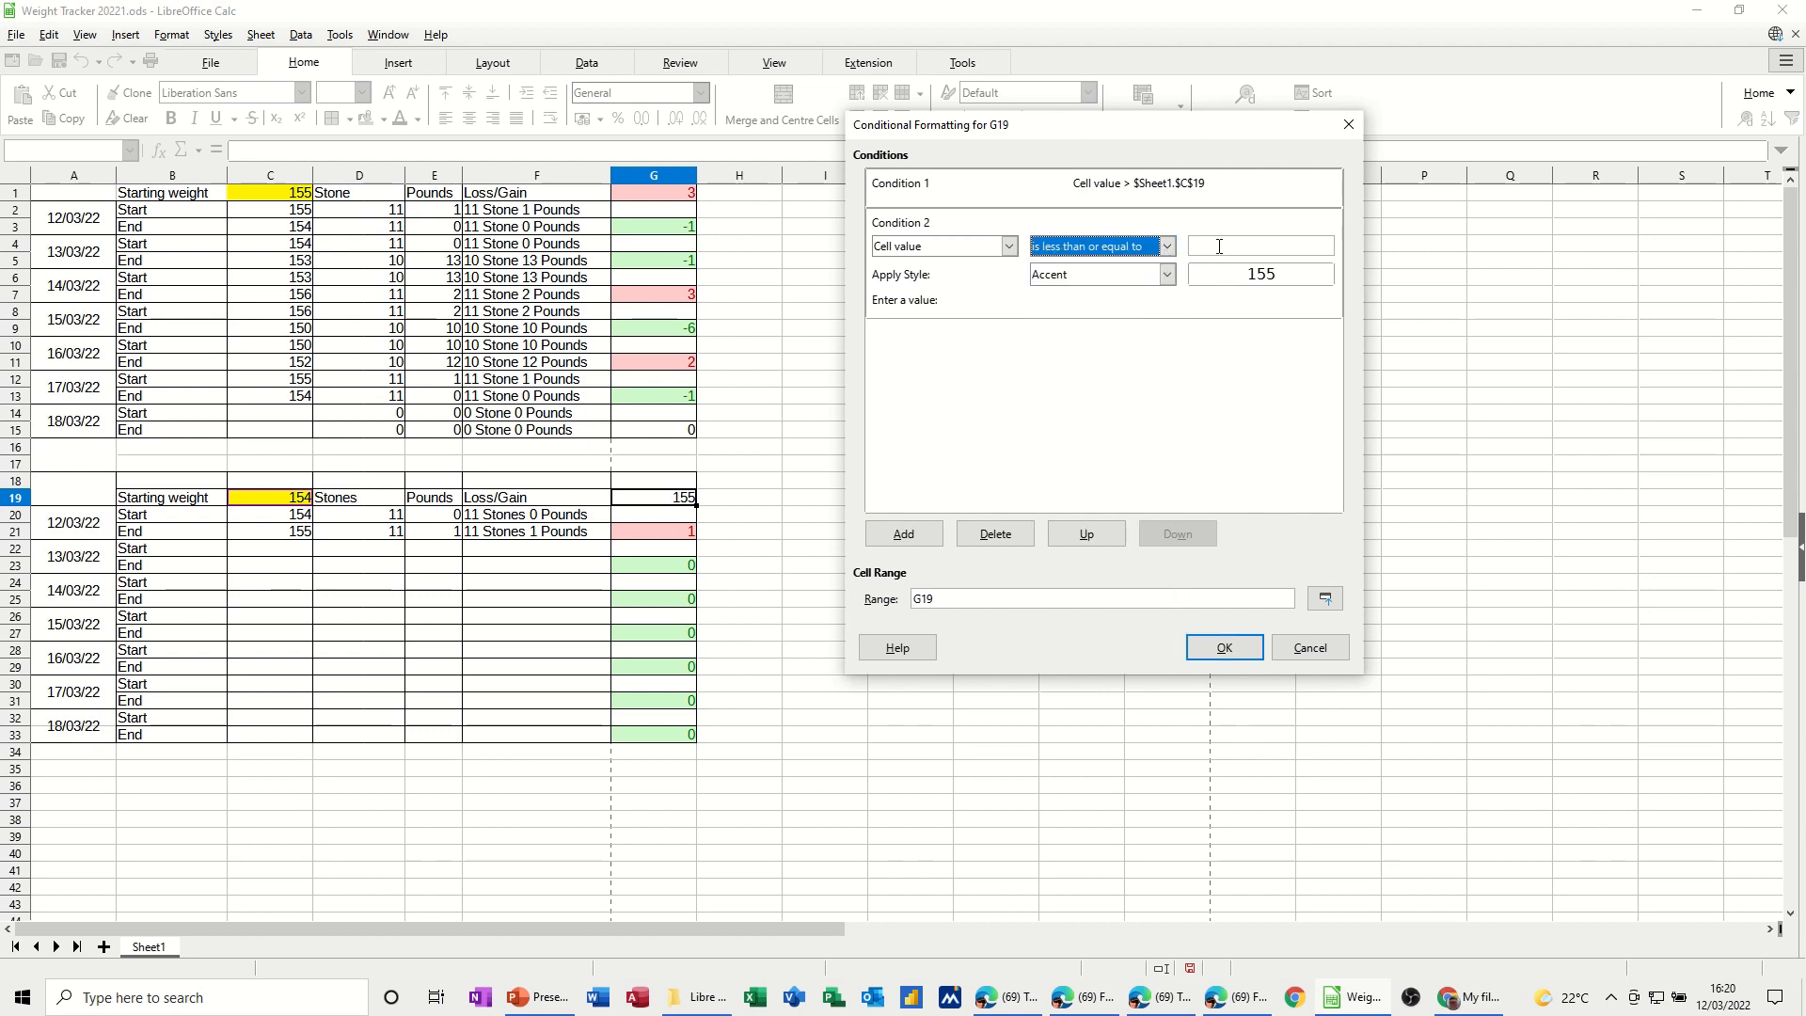
click(1221, 246)
click(287, 501)
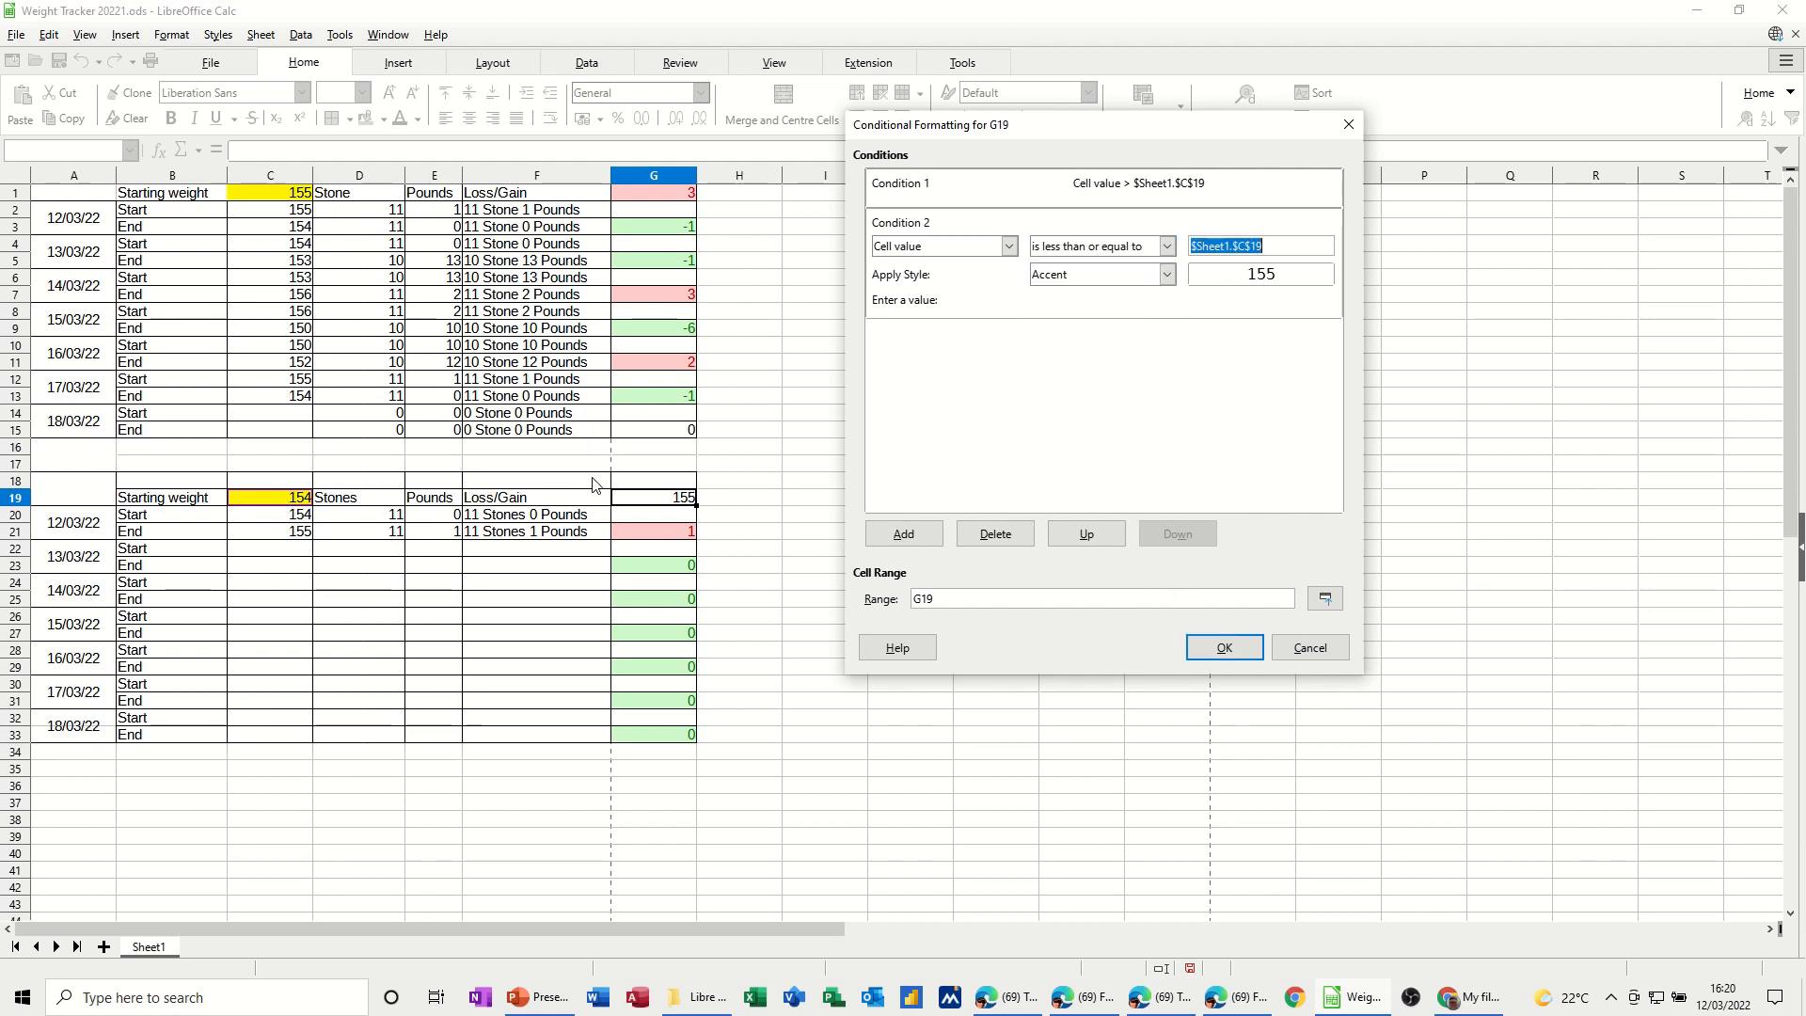
click(1168, 273)
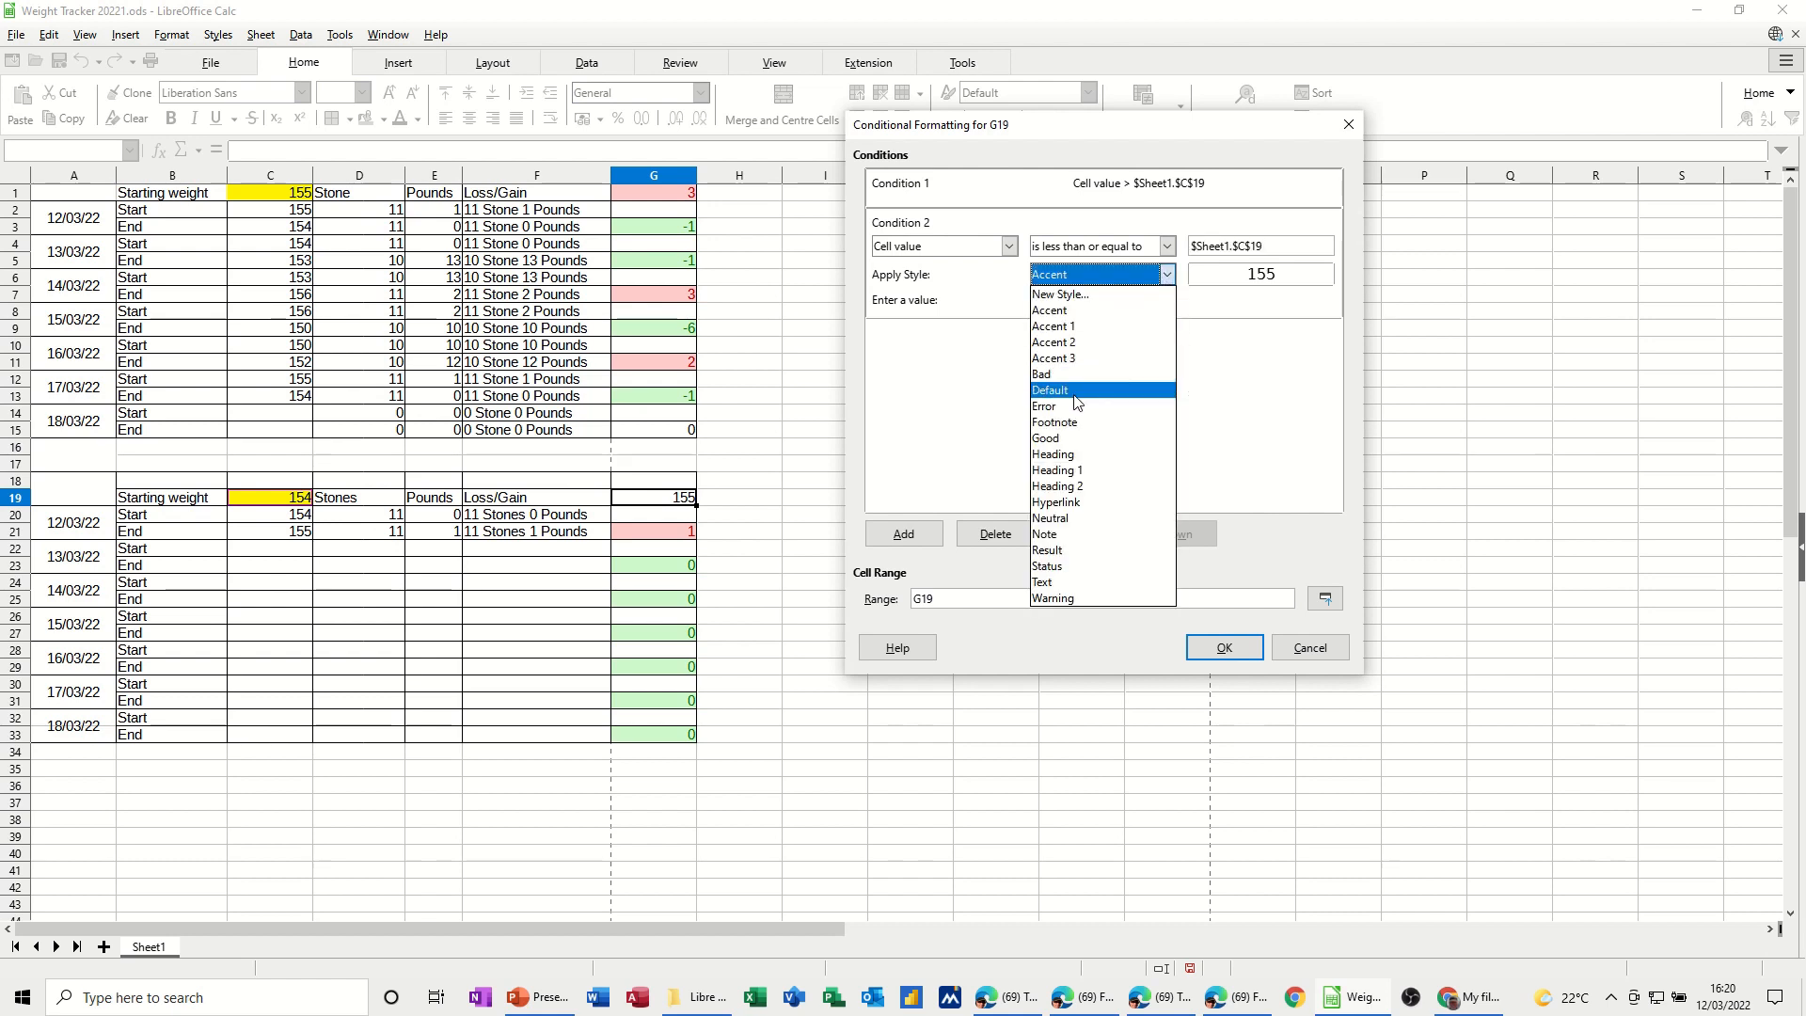
click(1073, 439)
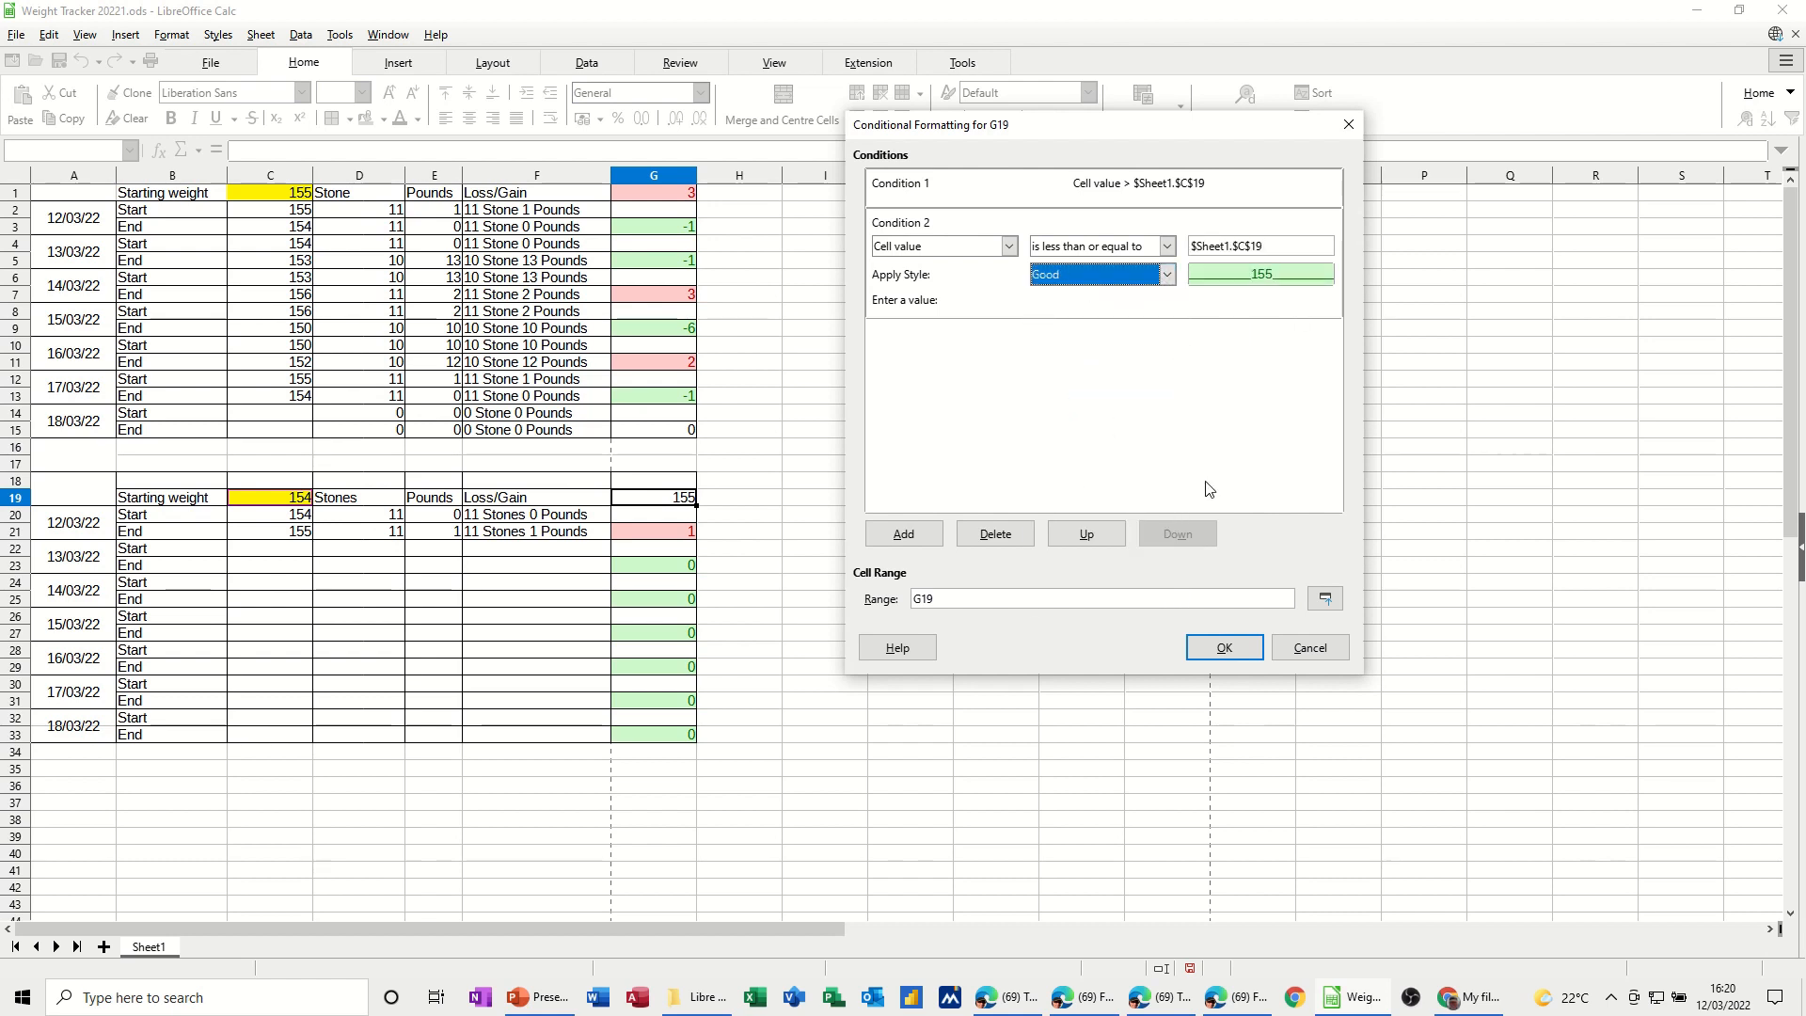
click(1225, 647)
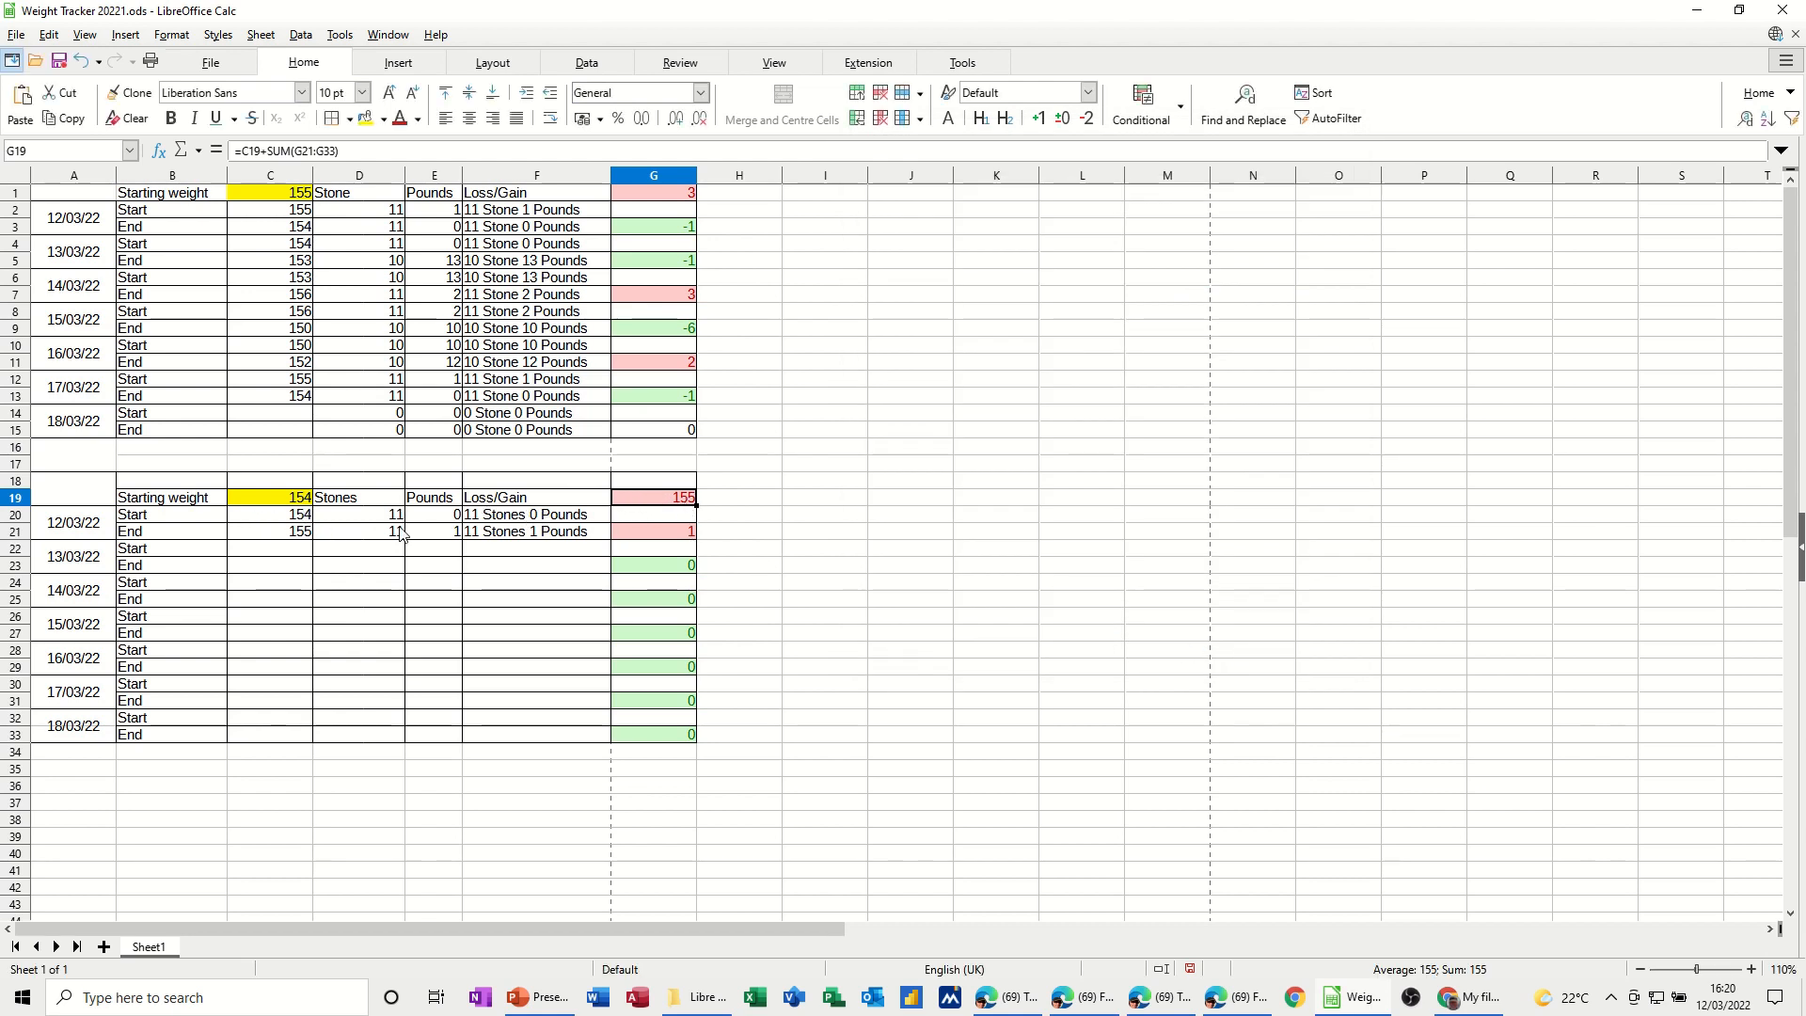
Step: Test C21 with 153 to watch the colours update, then restore it to 155
click(296, 541)
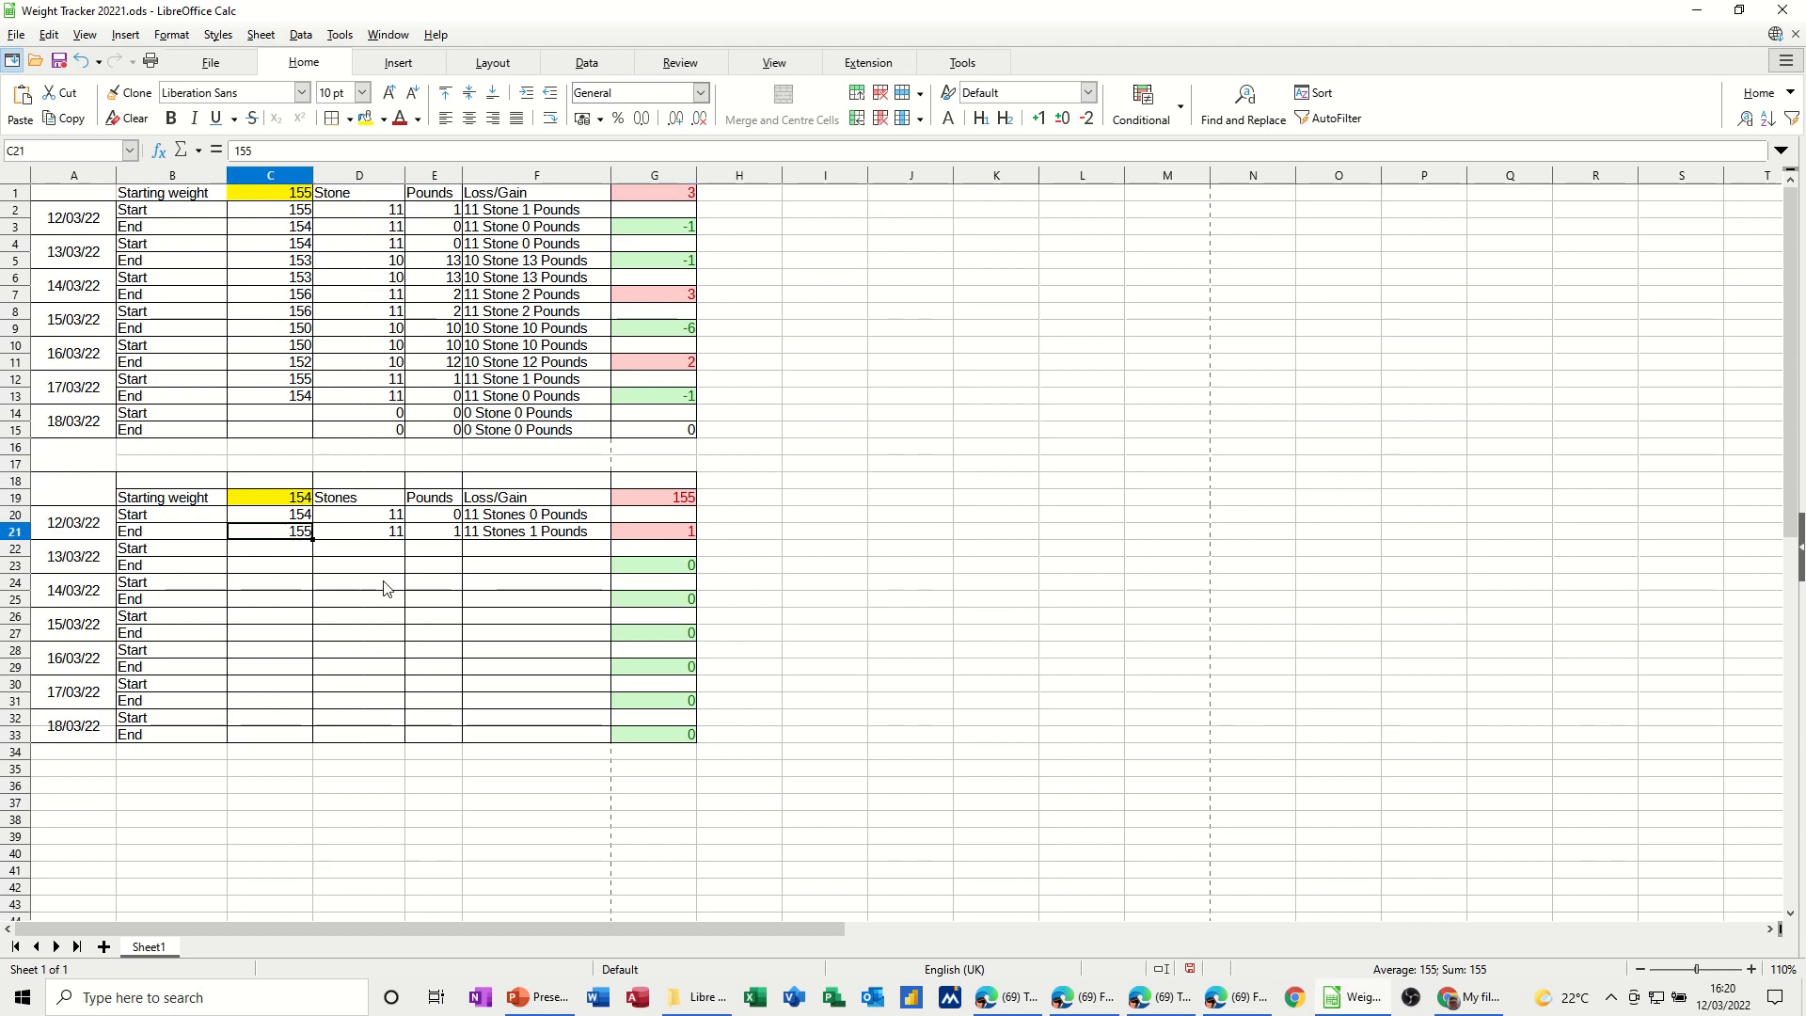
text(153)
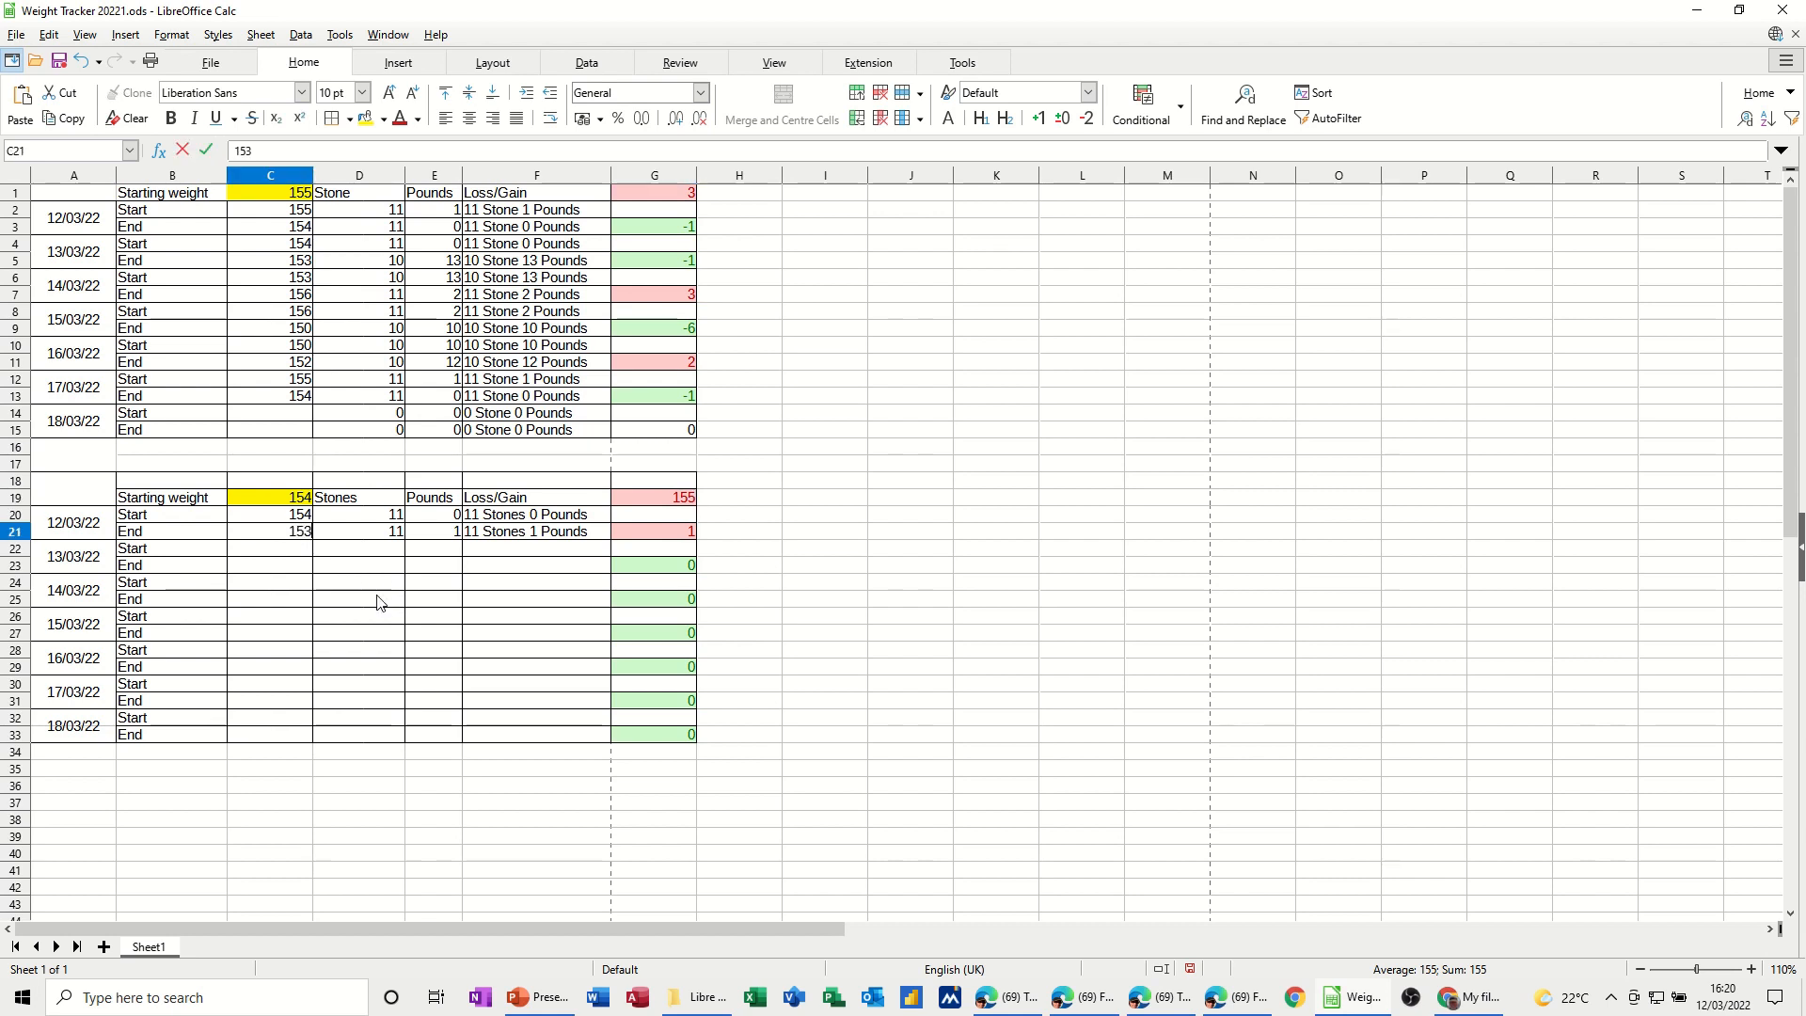
click(307, 570)
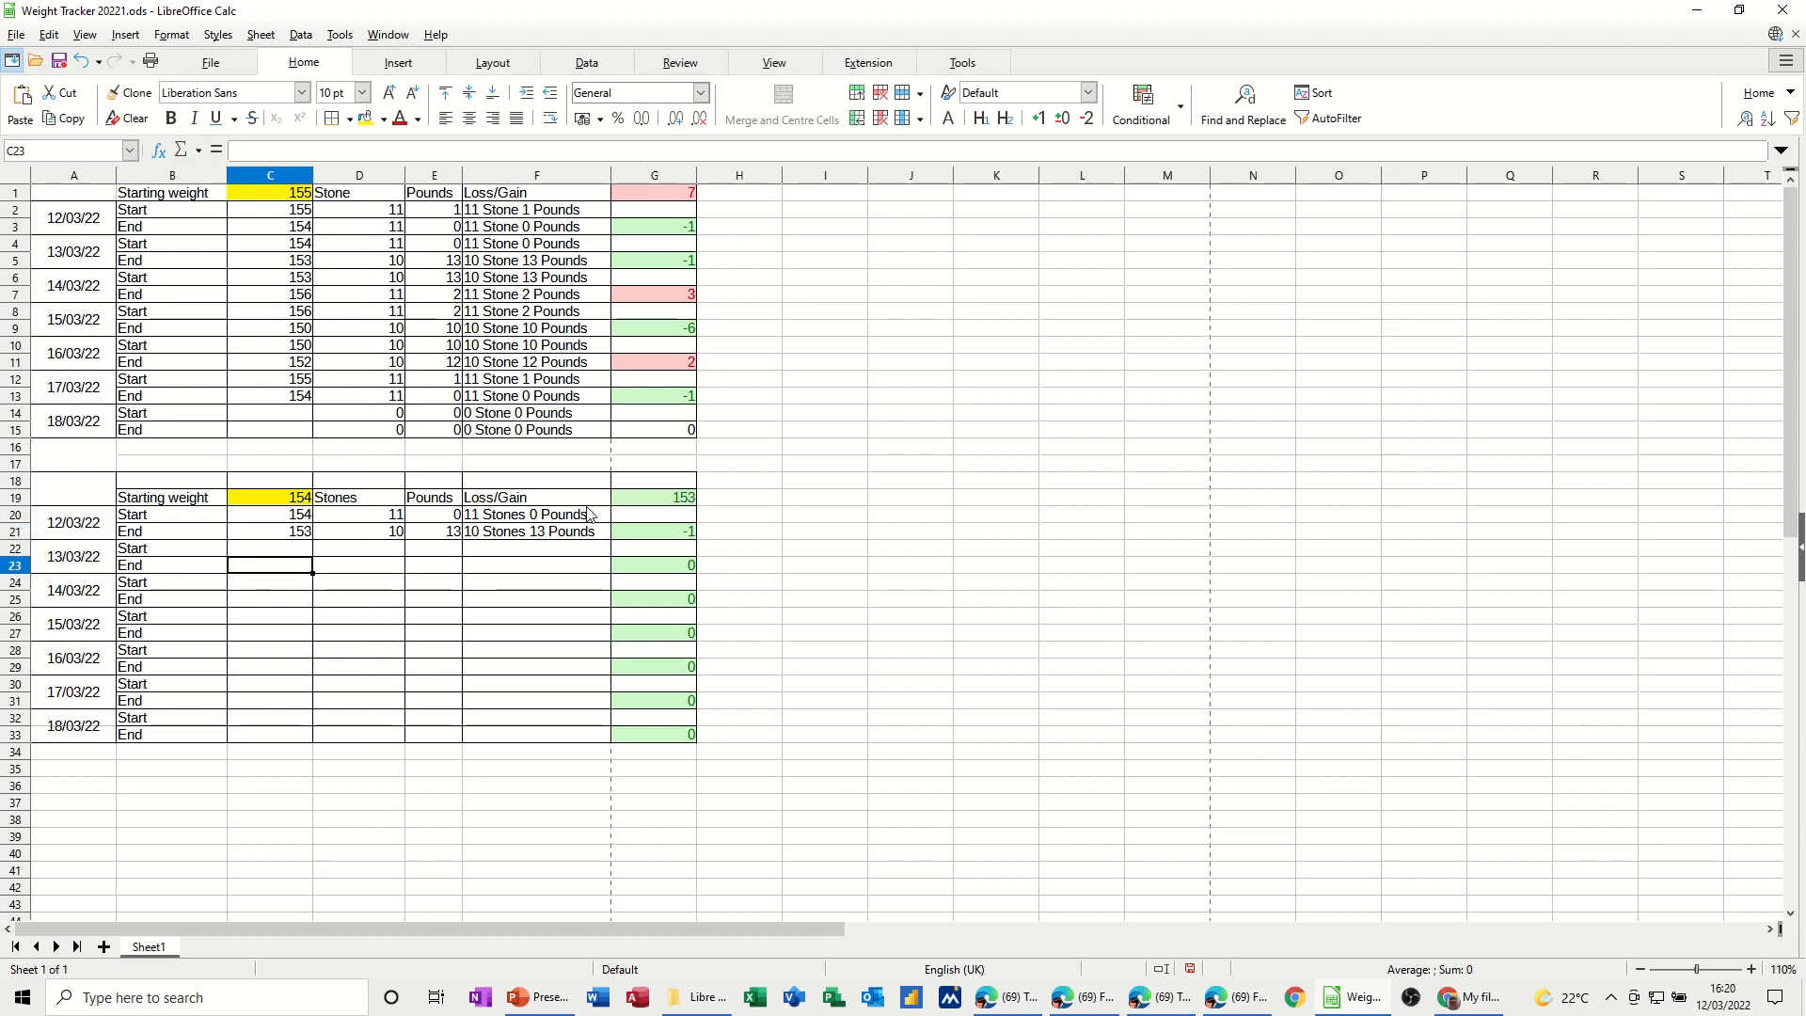
click(288, 538)
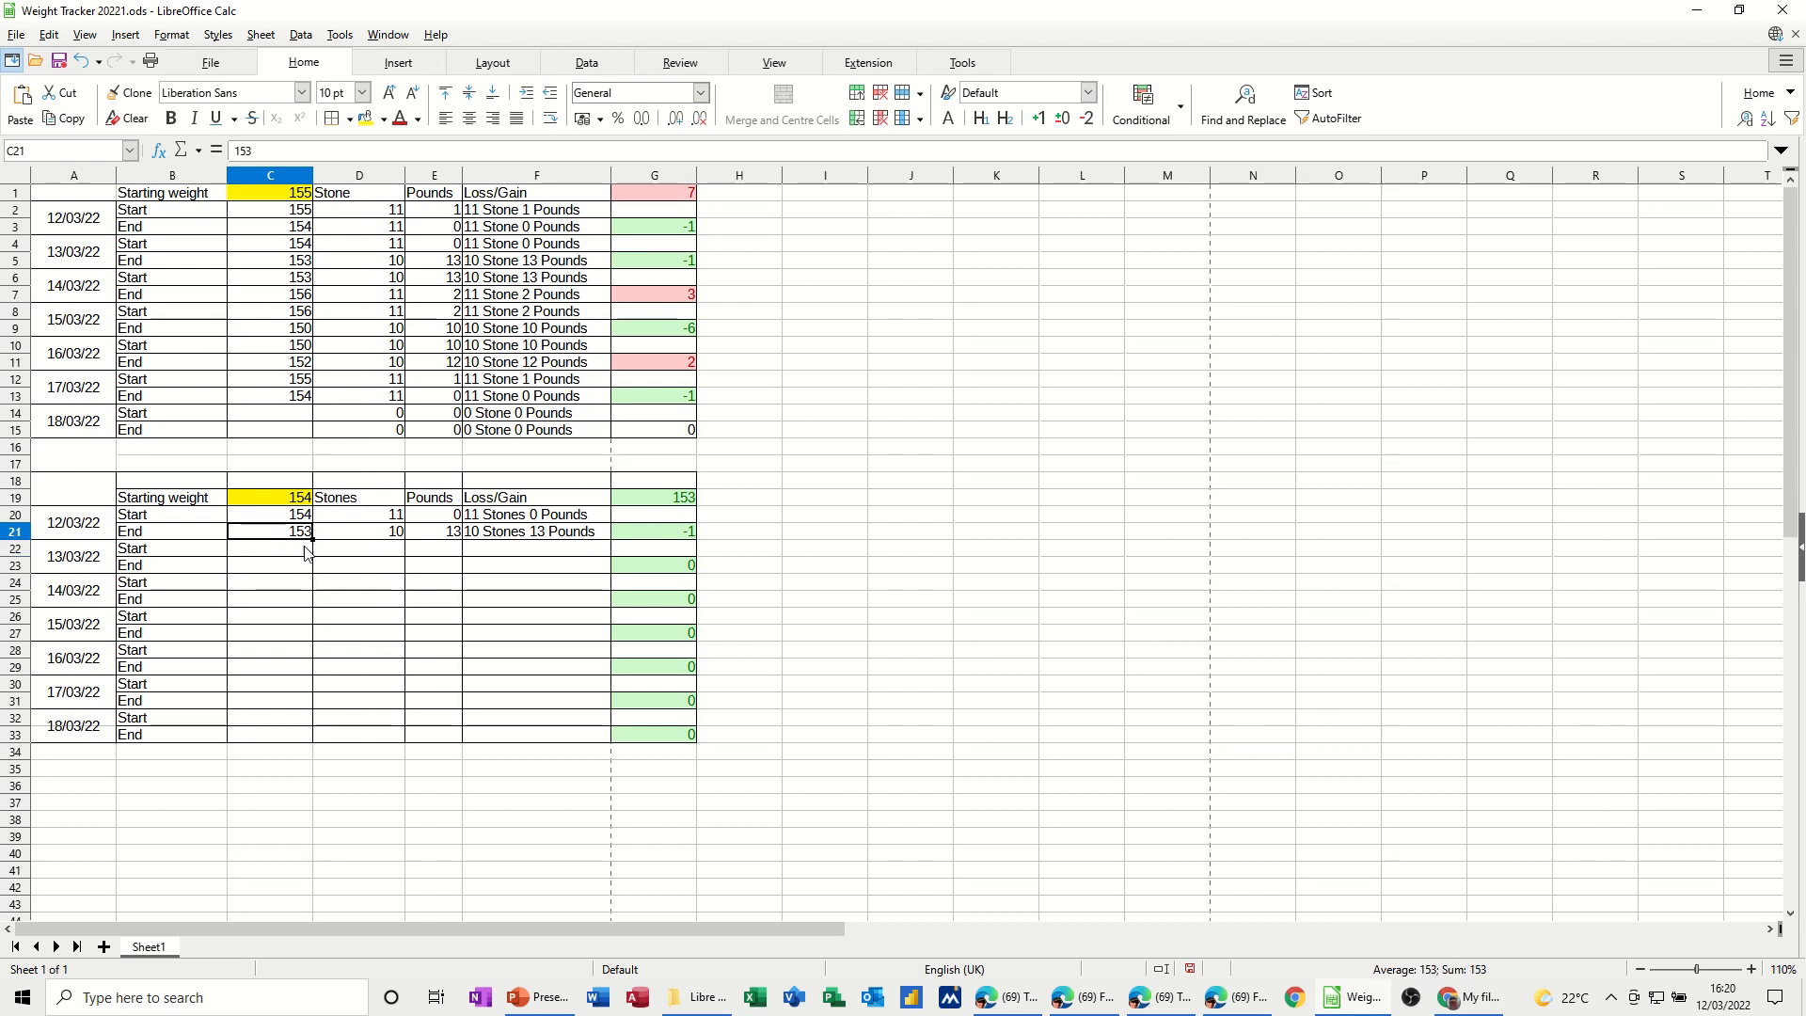
text(15)
key(Return)
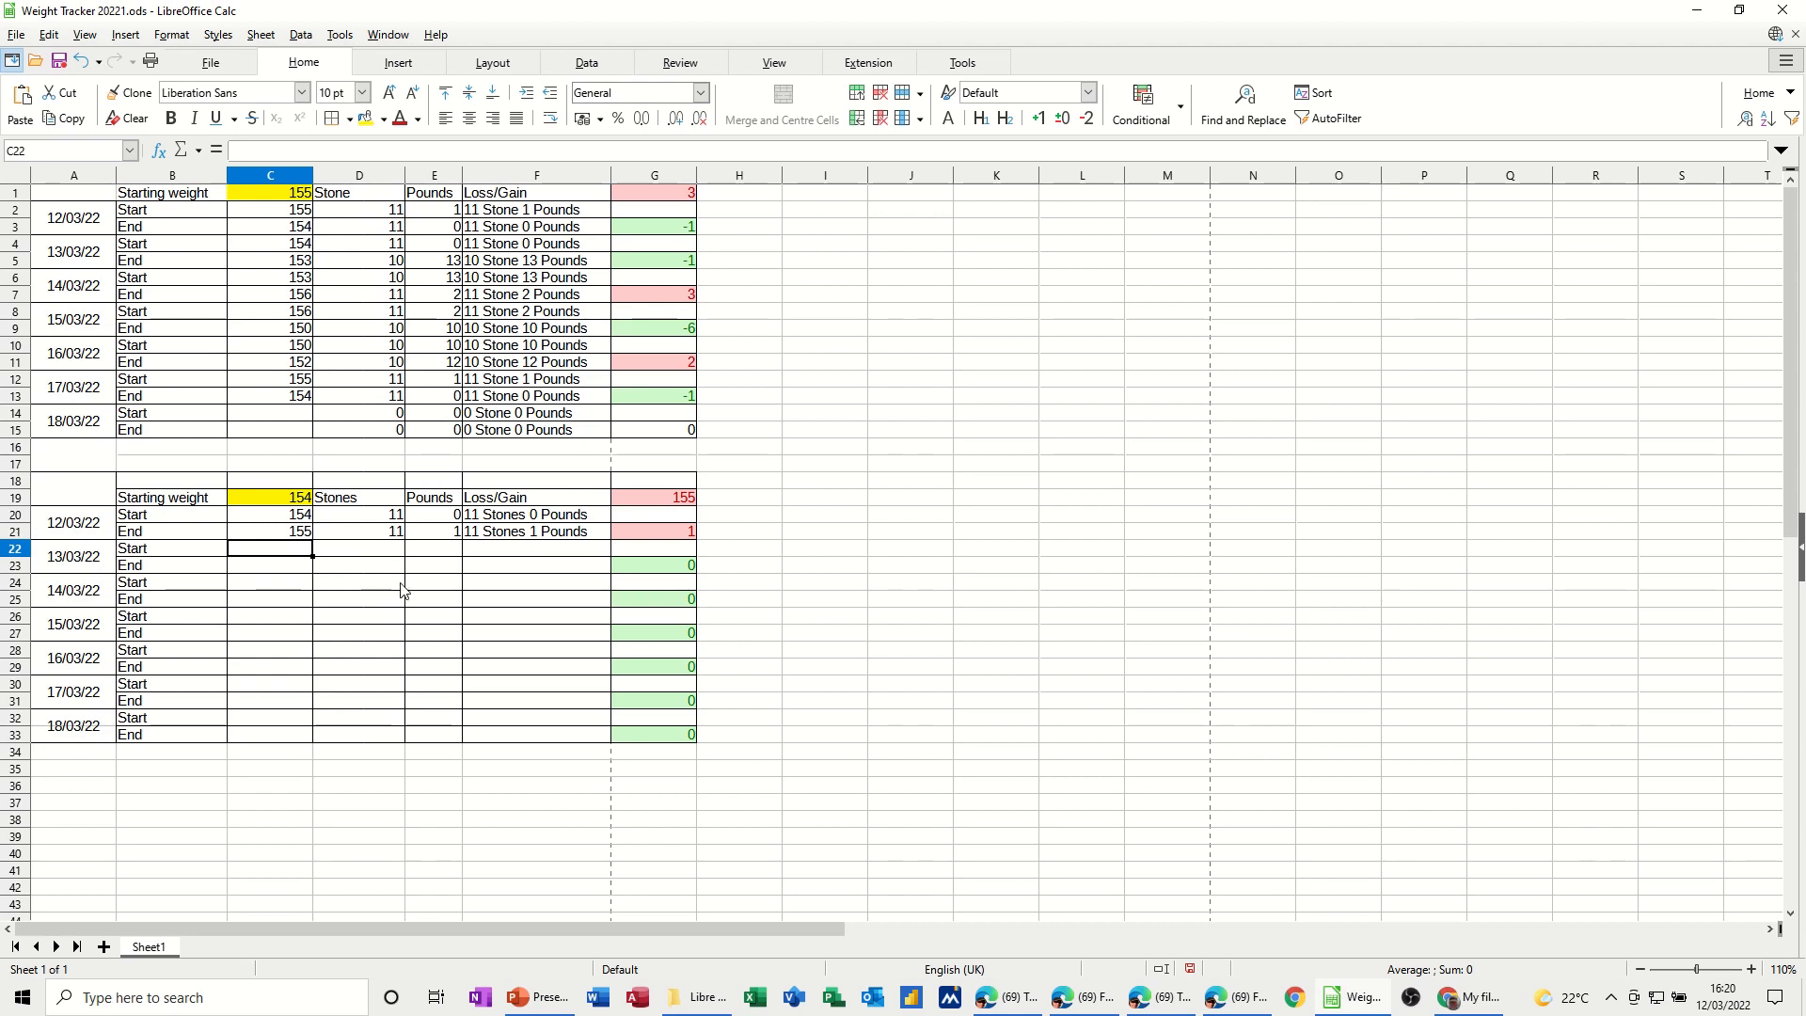
text(1)
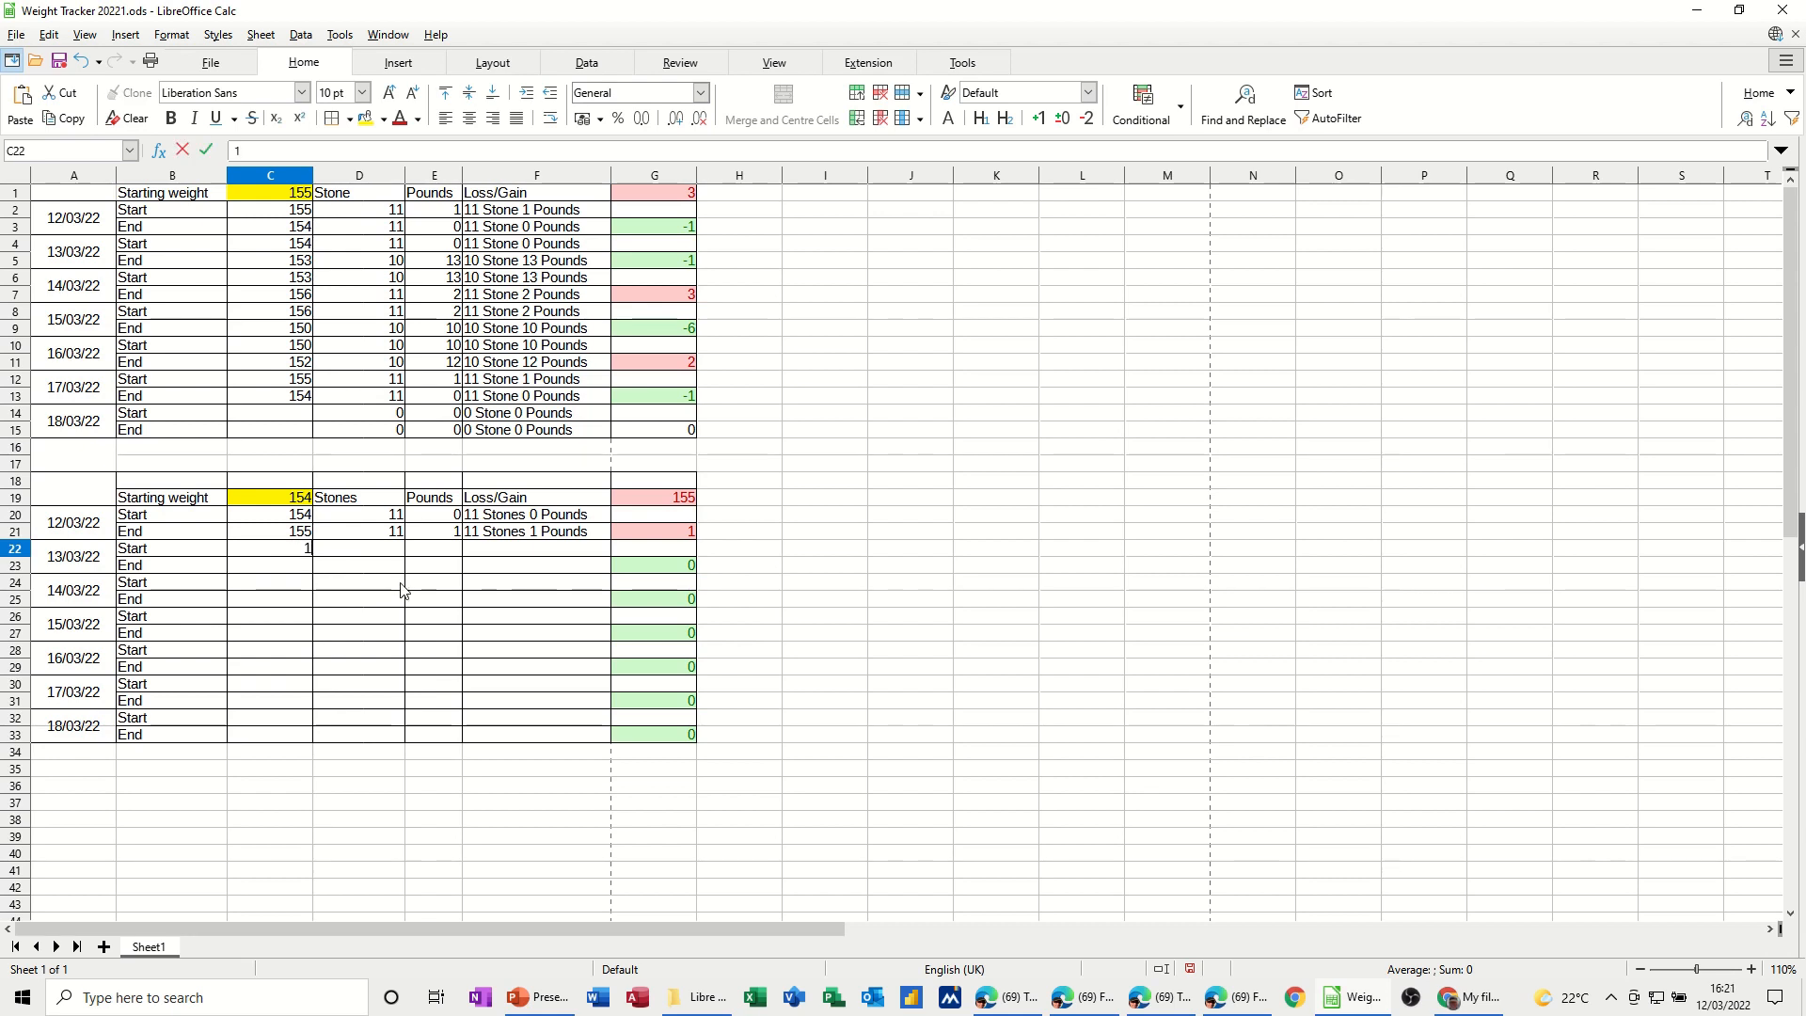
text(5)
text(5)
Step: Enter 155 as the 13/03/22 start weight and 157 as its end weight
key(Return)
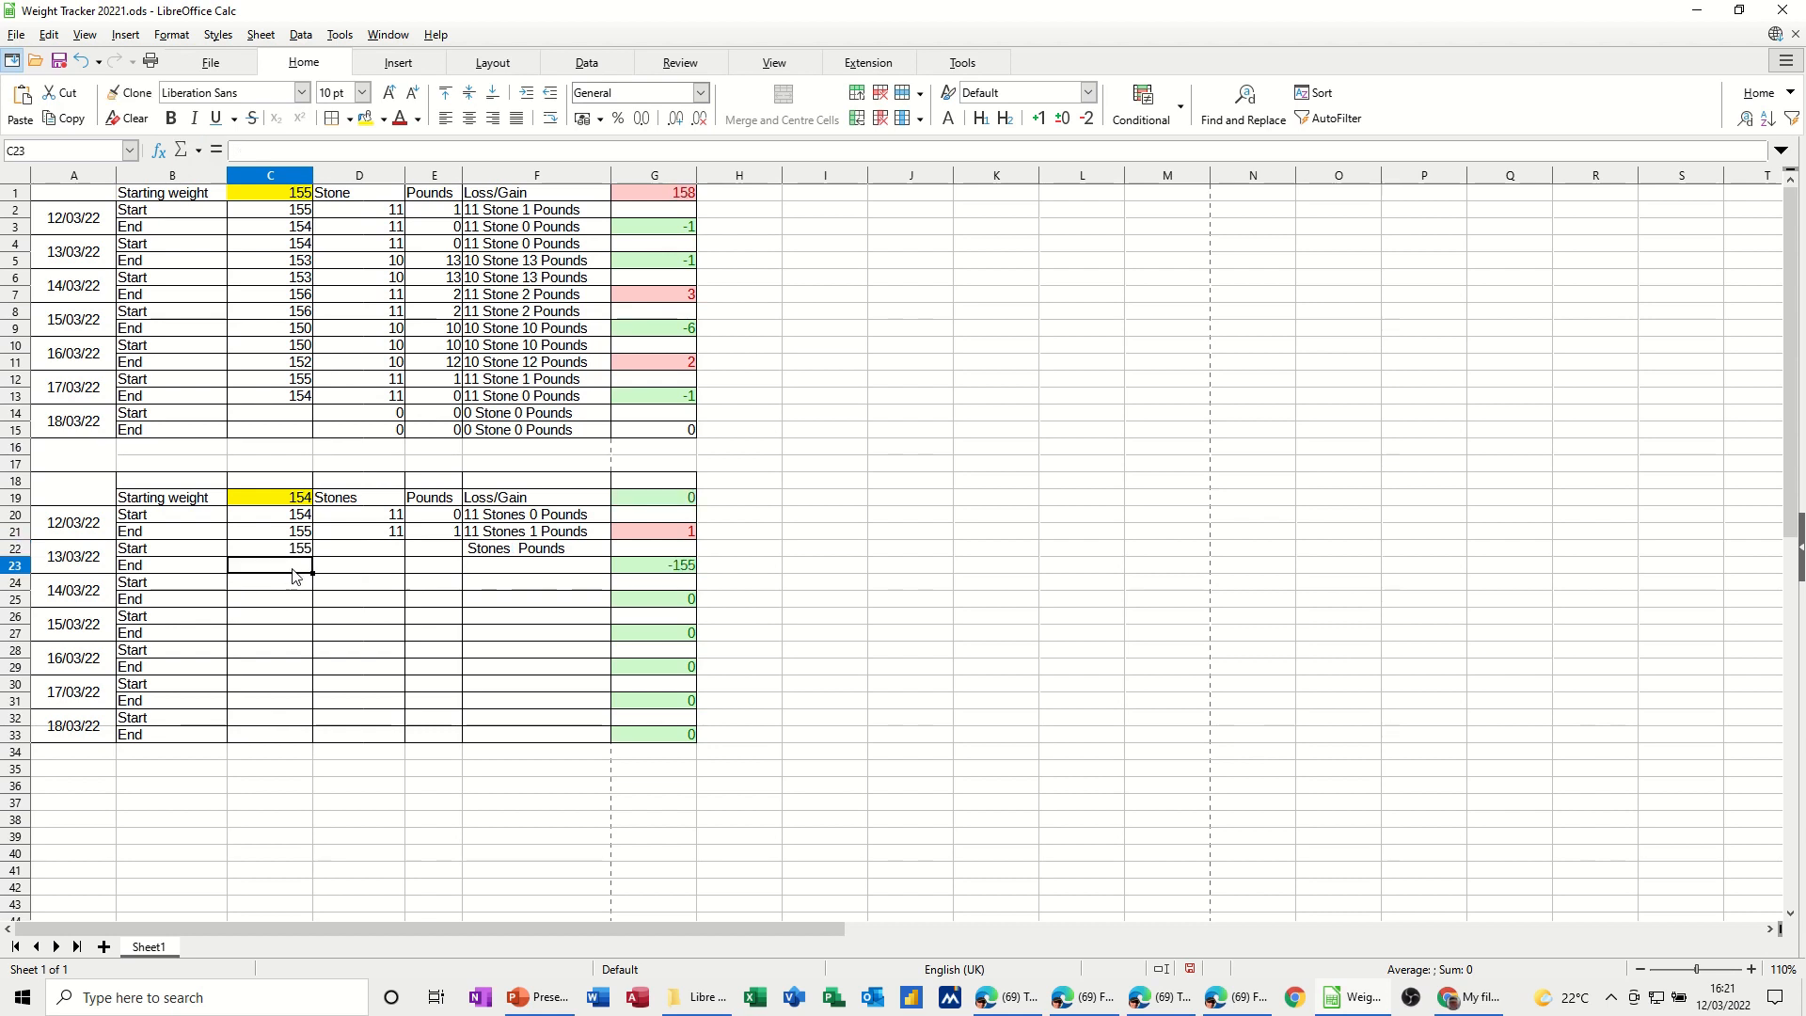
text(157)
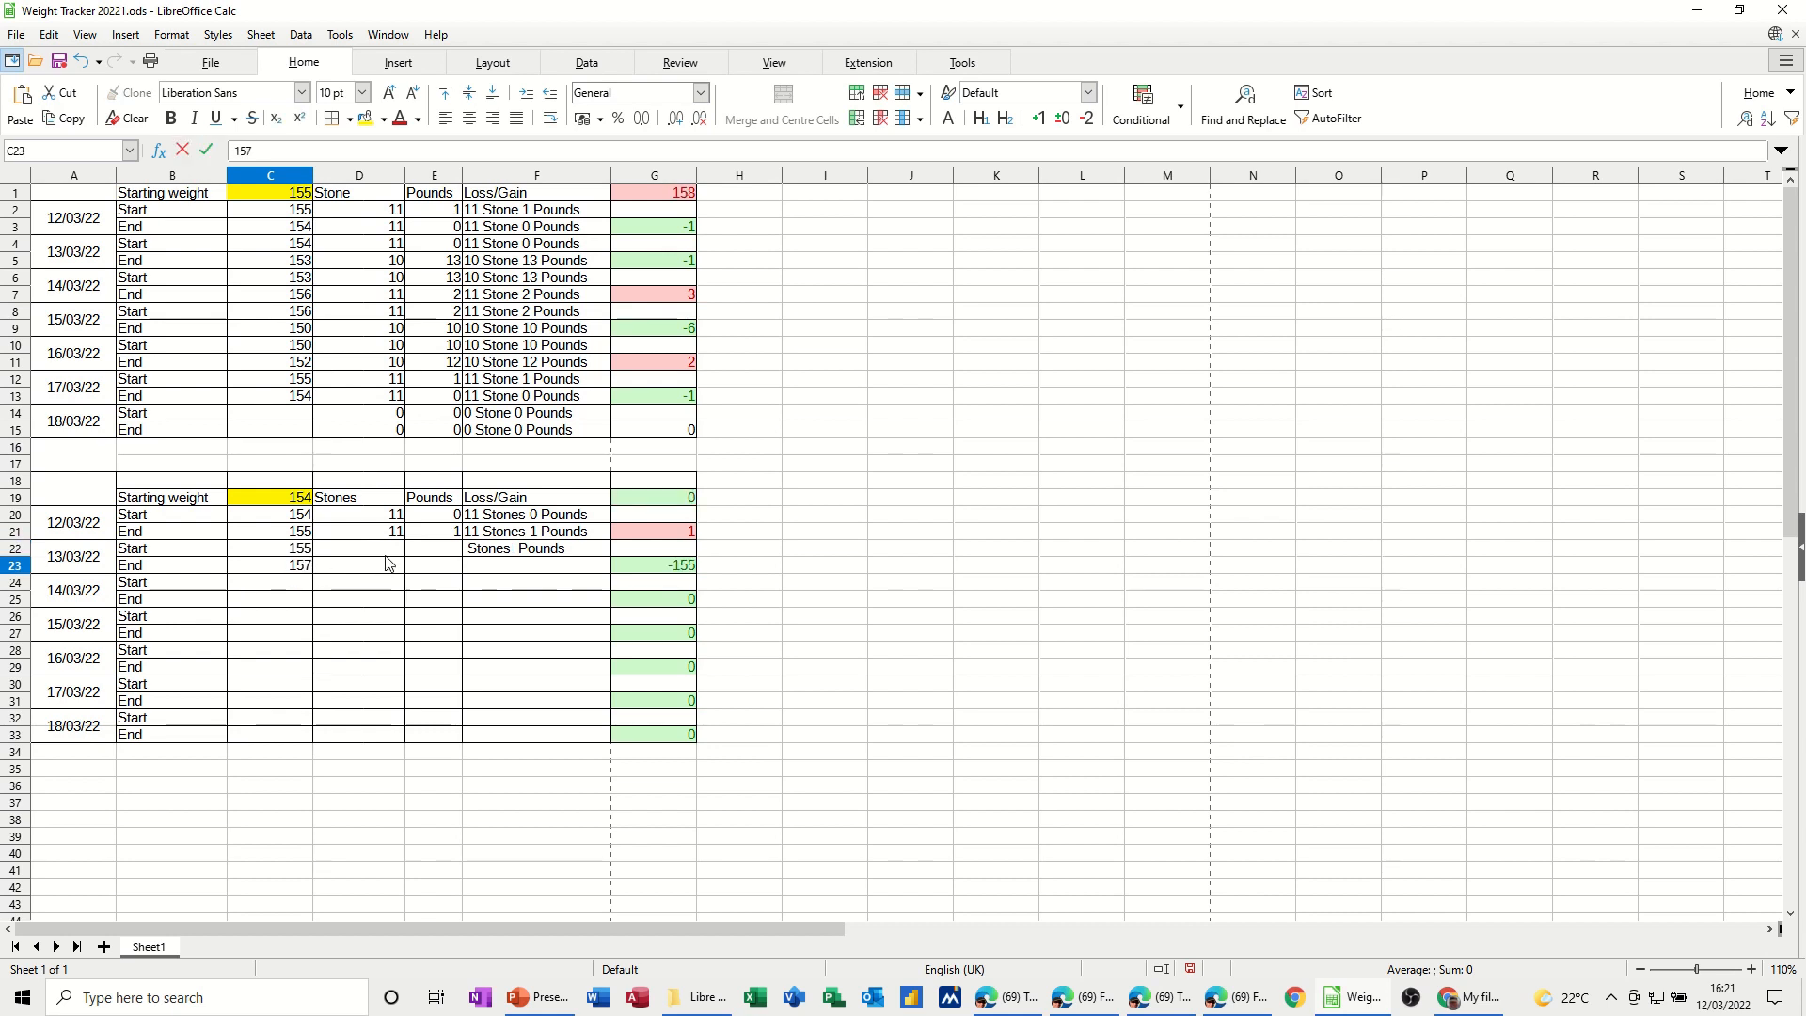
click(371, 548)
Step: Fill the stone and pound formulas from row 21 down to row 23 and check D20 and F24
drag(362, 538, 455, 539)
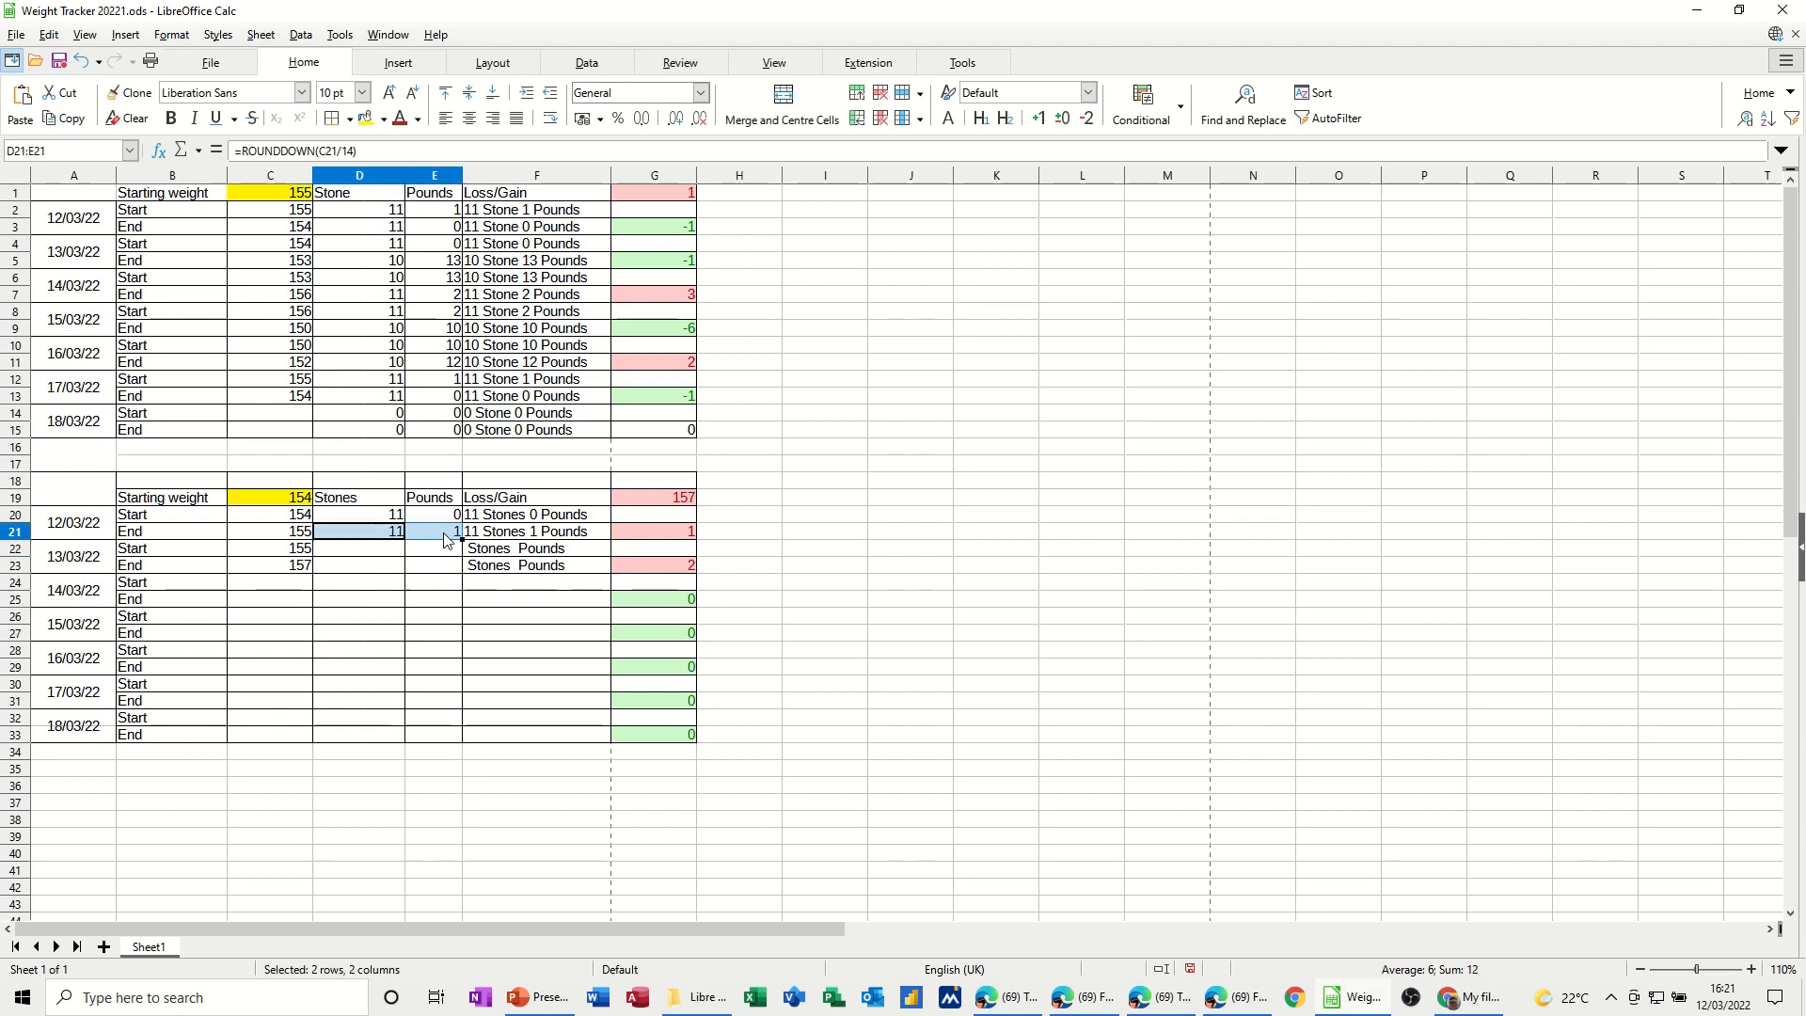
drag(460, 540, 461, 576)
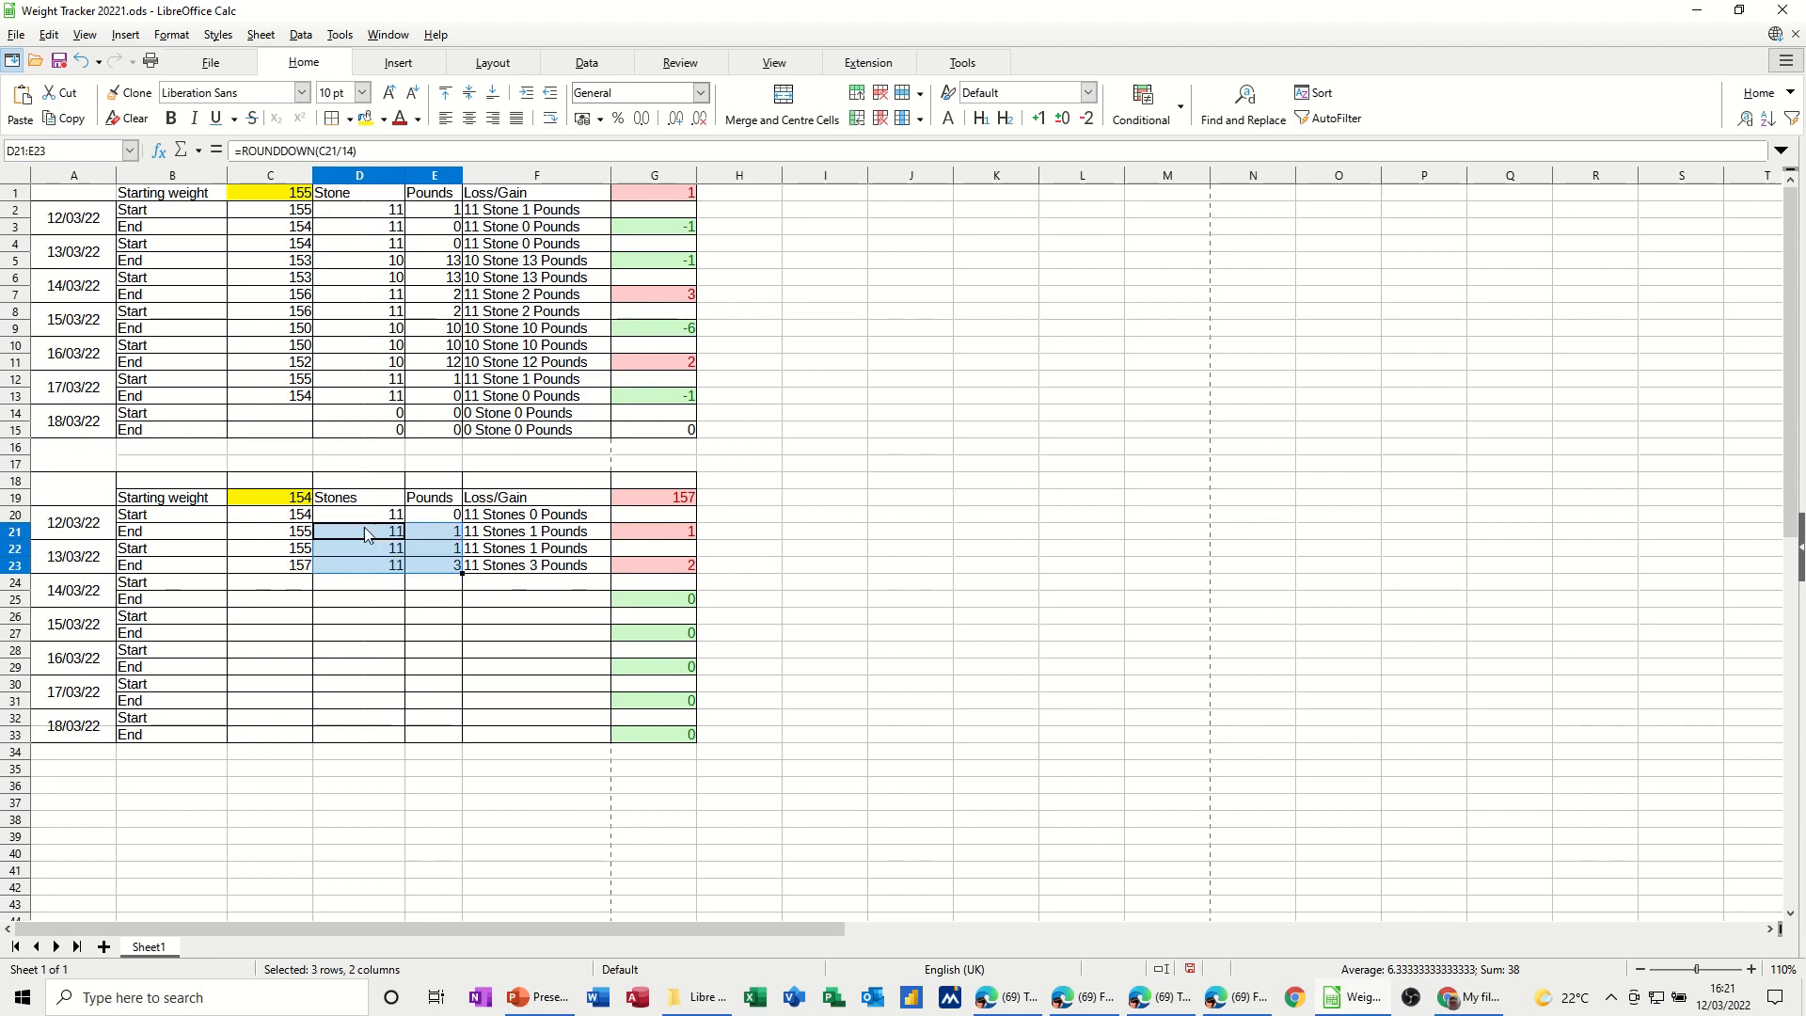
click(339, 519)
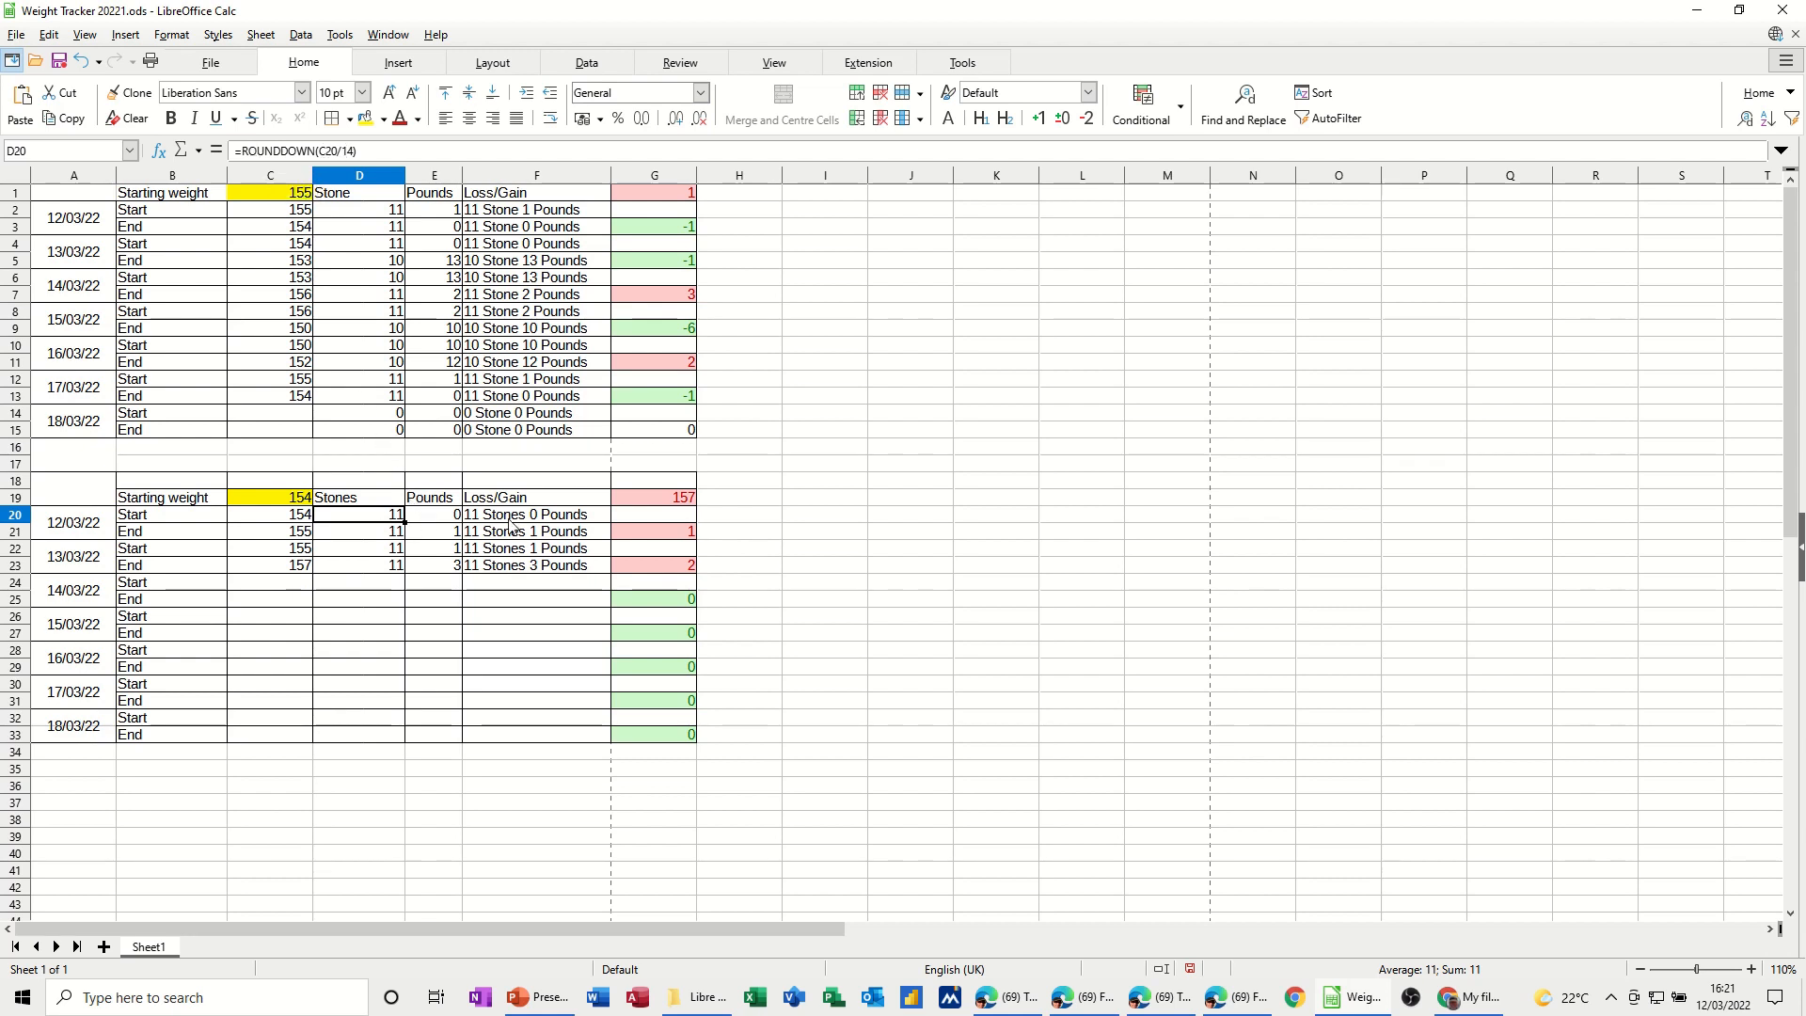
click(497, 589)
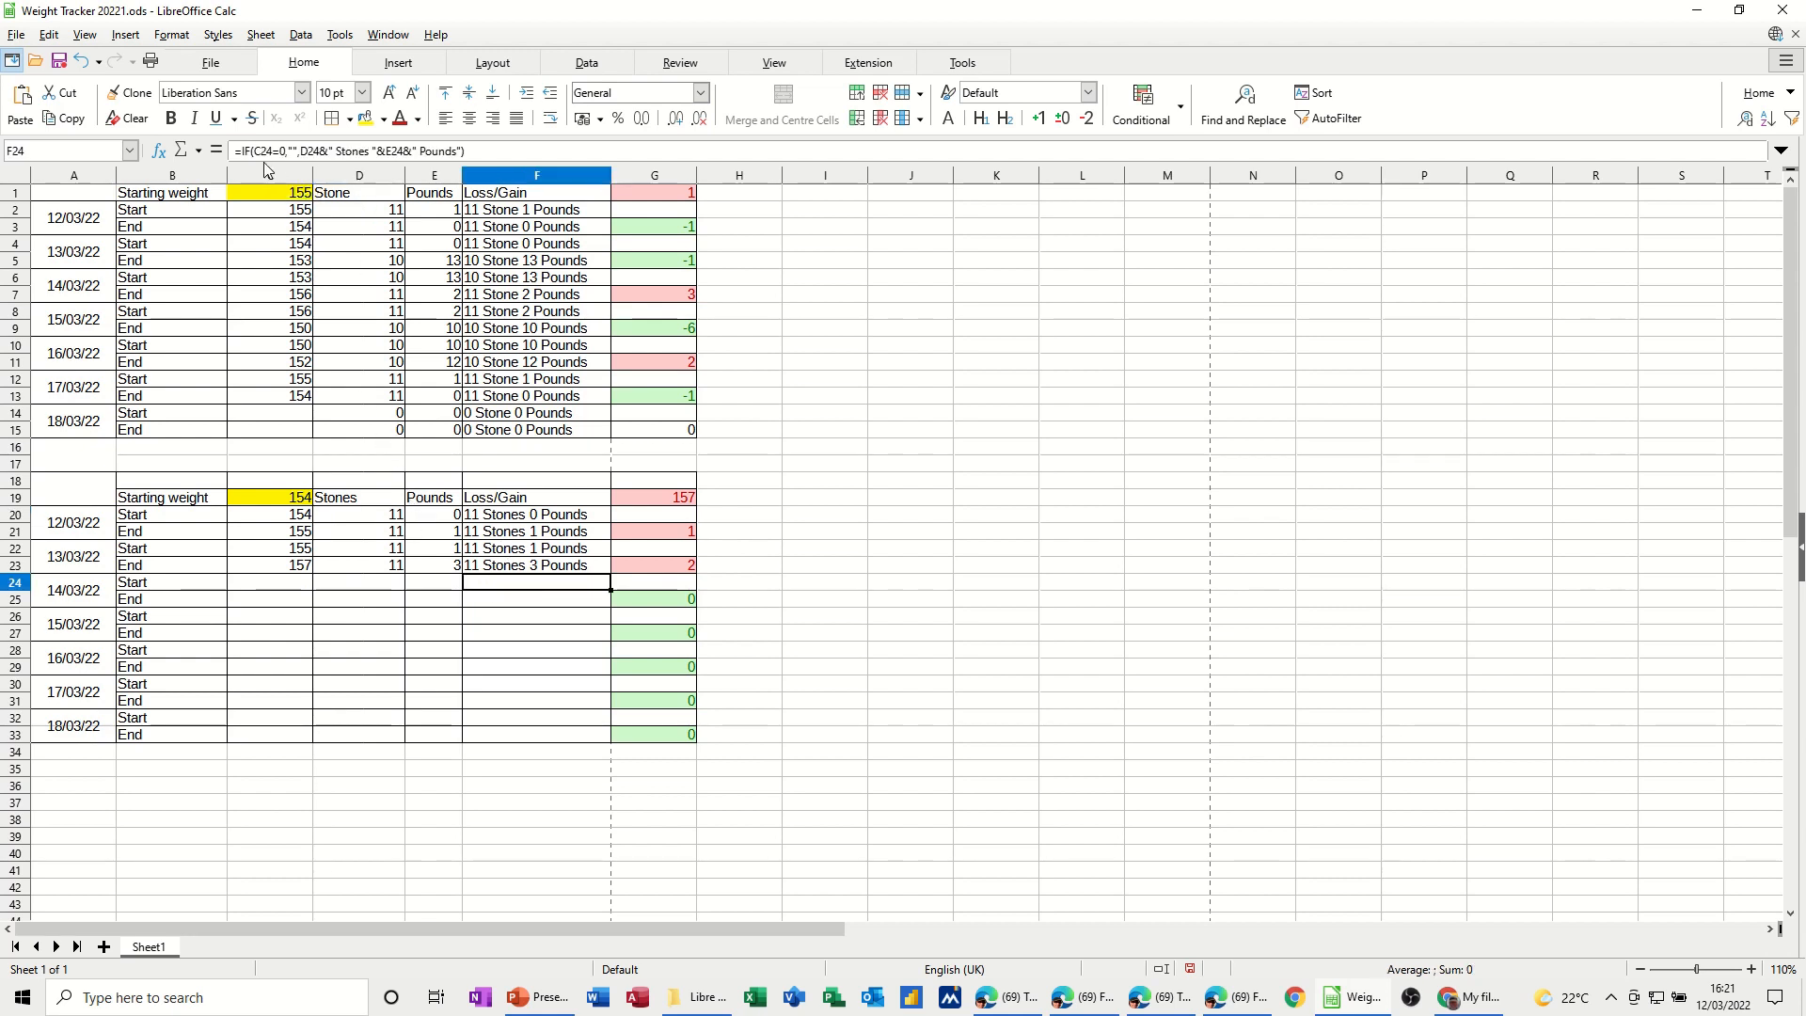